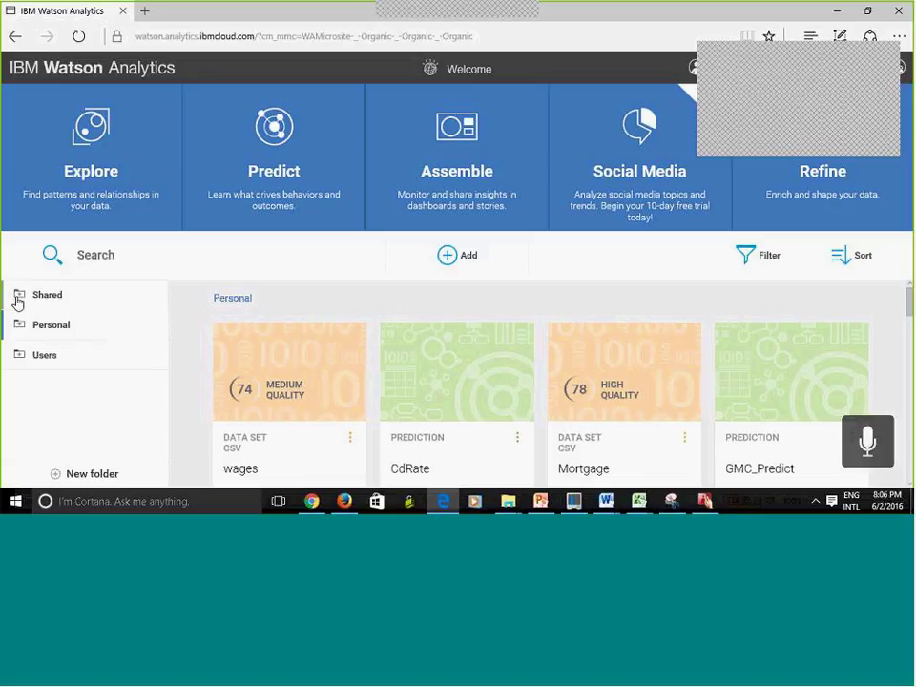
Step: Browse the Shared and Personal folders to review their data sets
{"action": "left_click", "coordinate": [16, 300]}
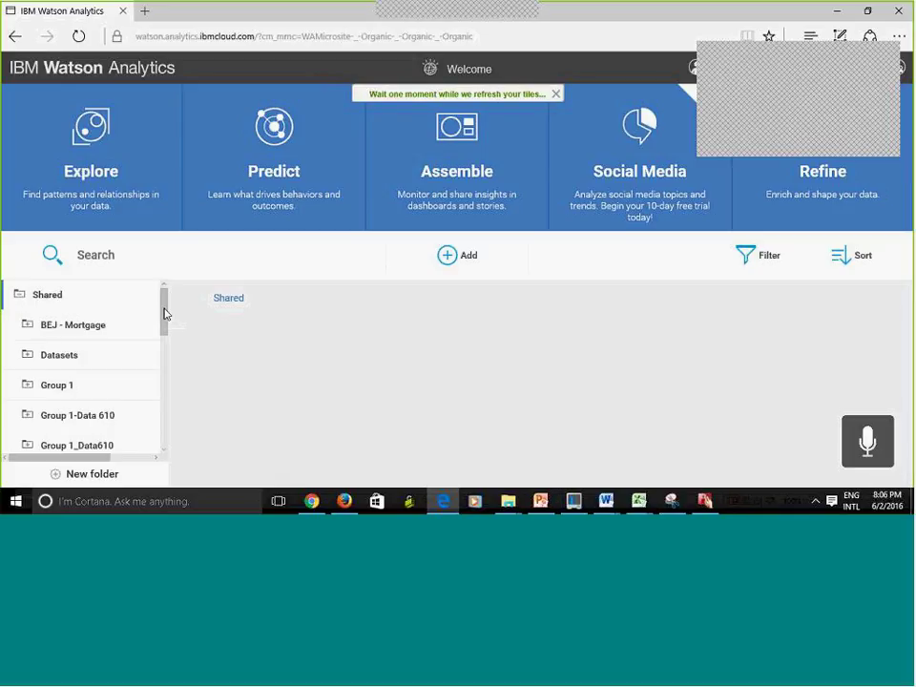
{"action": "left_click_drag", "start_coordinate": [164, 312], "coordinate": [164, 434]}
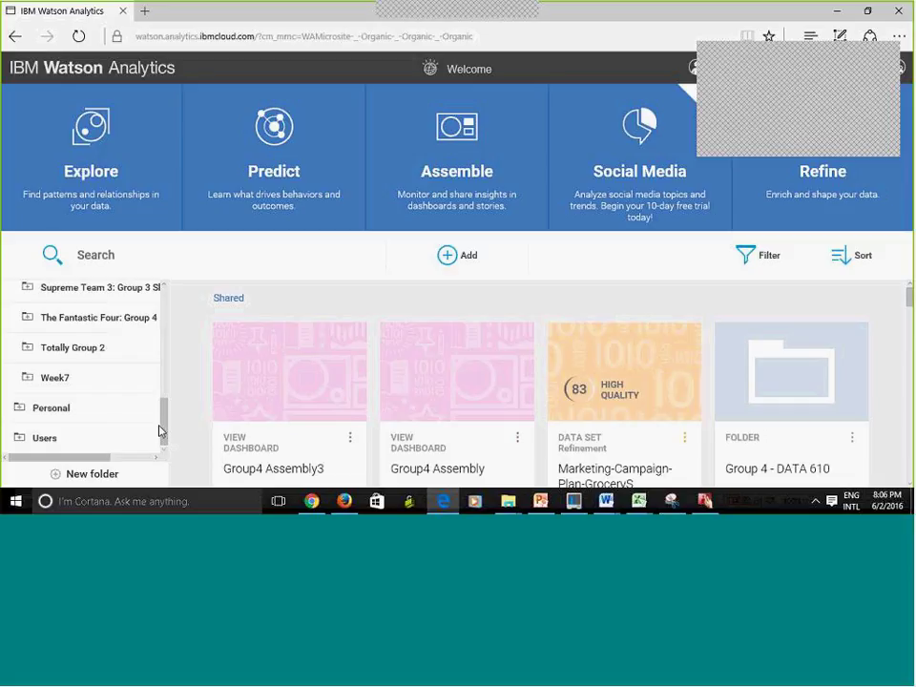
{"action": "left_click", "coordinate": [31, 410]}
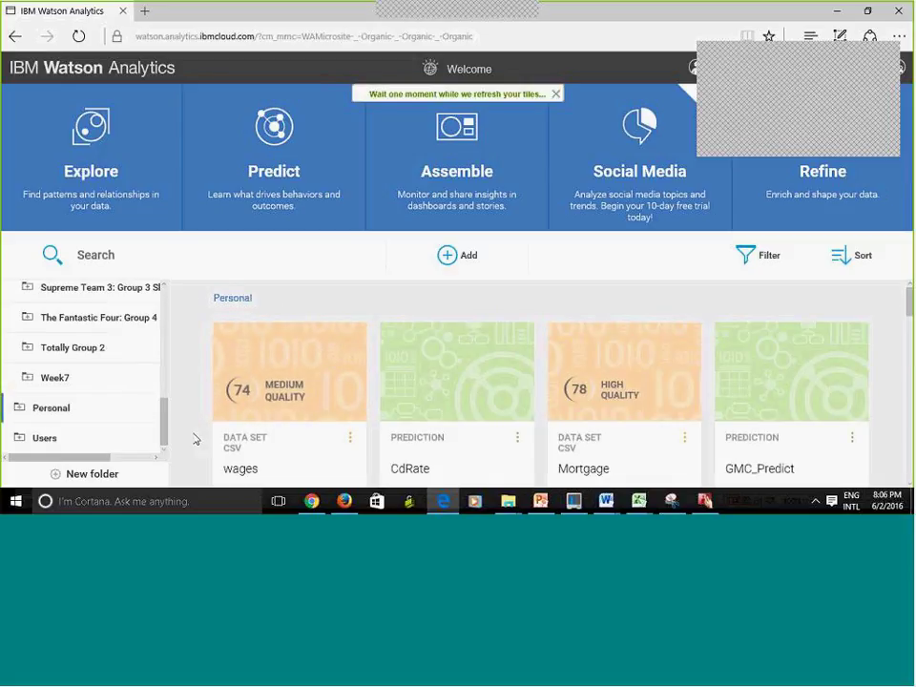
{"action": "left_click_drag", "start_coordinate": [173, 389], "coordinate": [163, 368]}
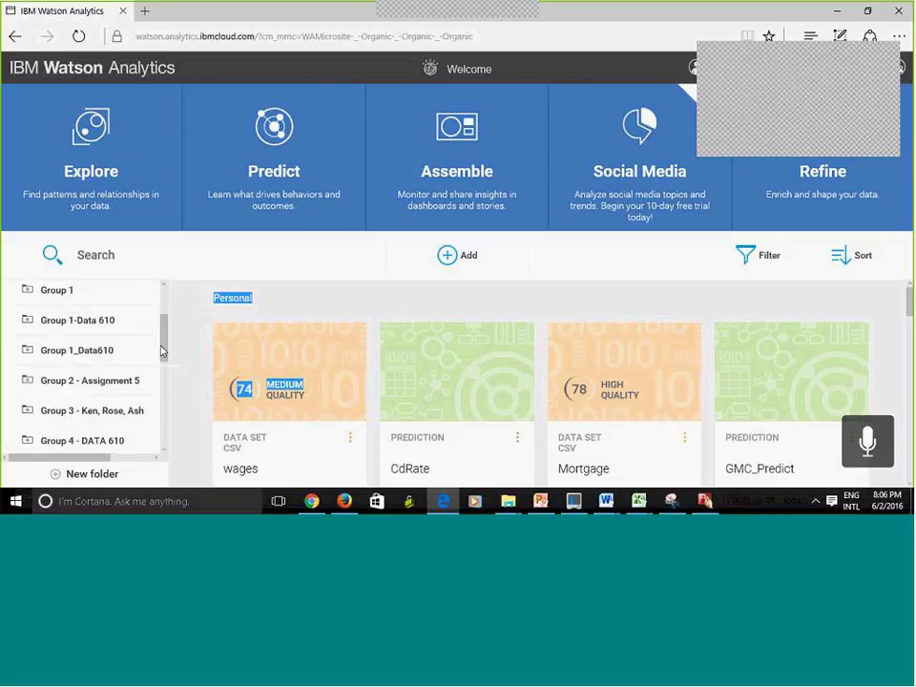
{"action": "scroll", "coordinate": [163, 363], "scroll_direction": "up", "scroll_amount": 3}
{"action": "left_click", "coordinate": [18, 298]}
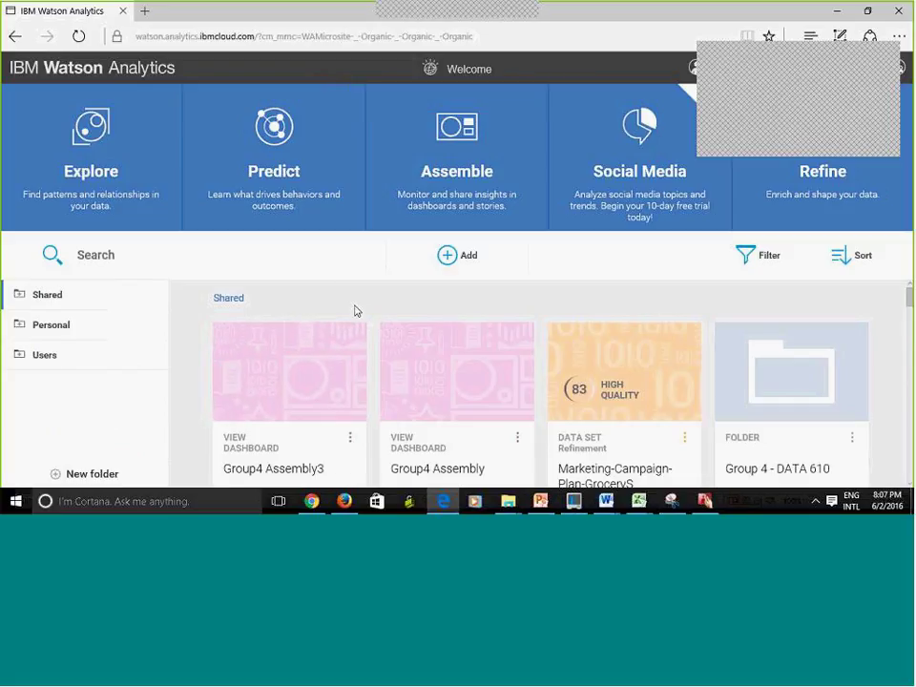
{"action": "left_click", "coordinate": [70, 336]}
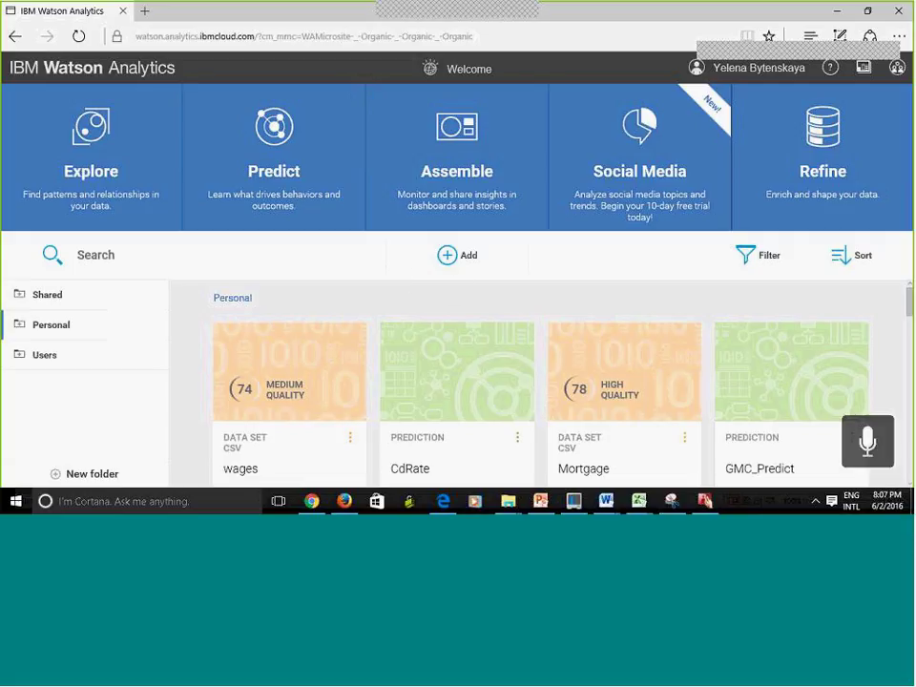
Step: Upload kuiper.csv from the Datasets folder as a new data set
{"action": "left_click", "coordinate": [455, 258]}
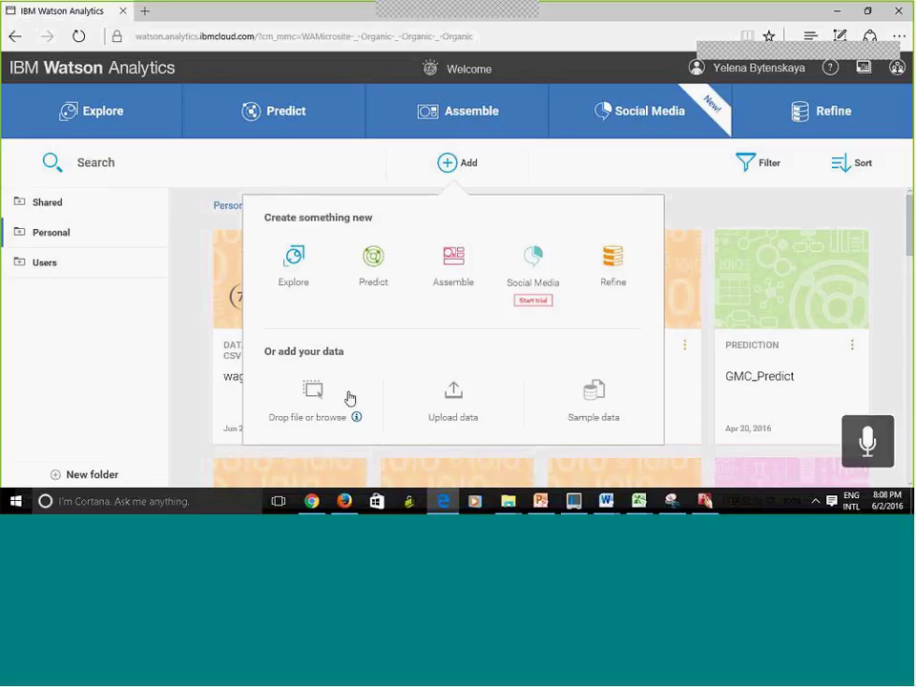
{"action": "left_click", "coordinate": [454, 405]}
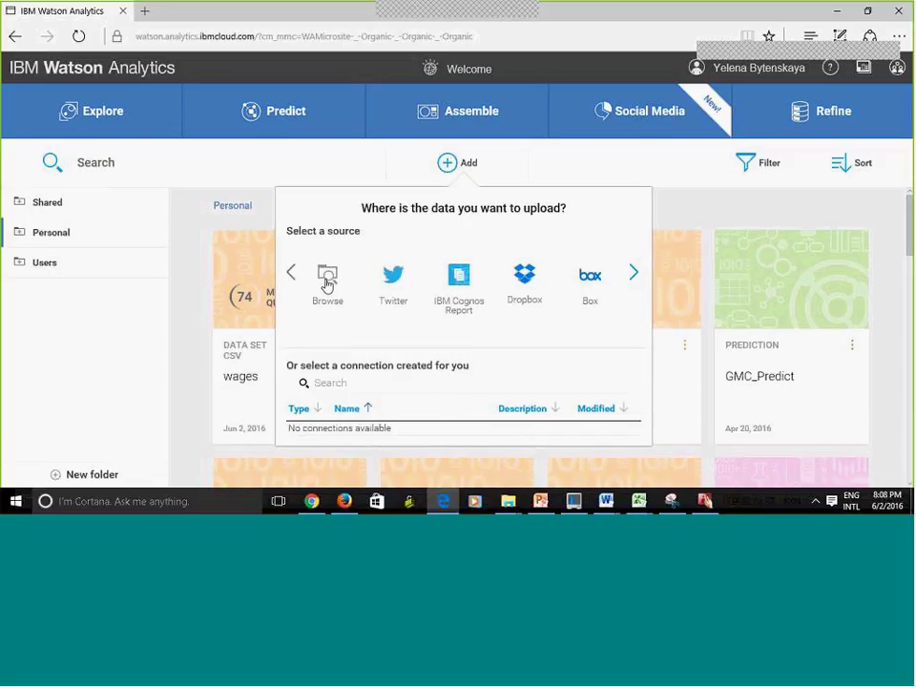
{"action": "left_click", "coordinate": [327, 284]}
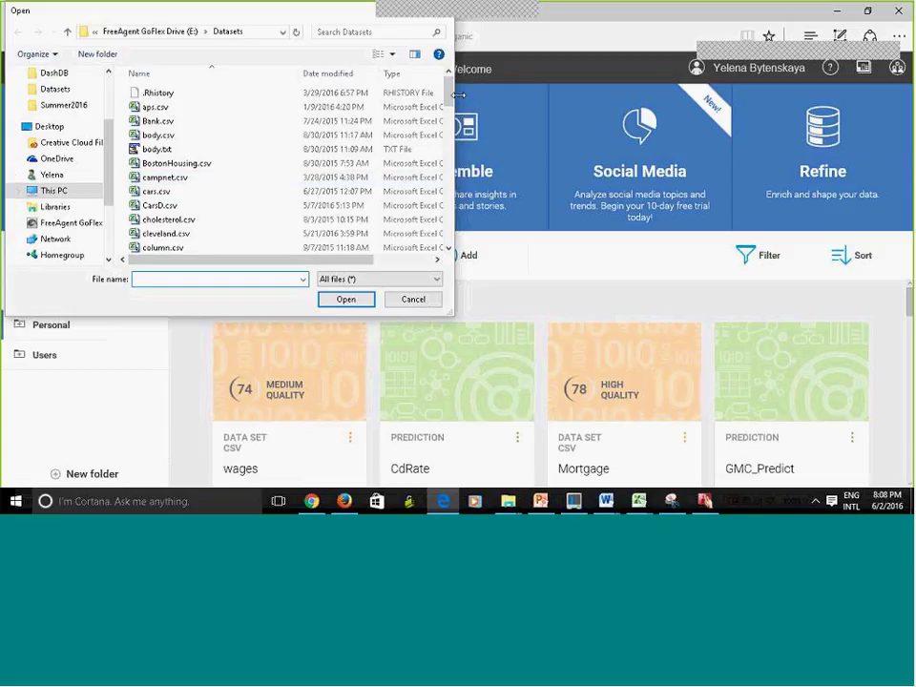
{"action": "left_click_drag", "start_coordinate": [452, 99], "coordinate": [447, 173]}
{"action": "left_click", "coordinate": [204, 152]}
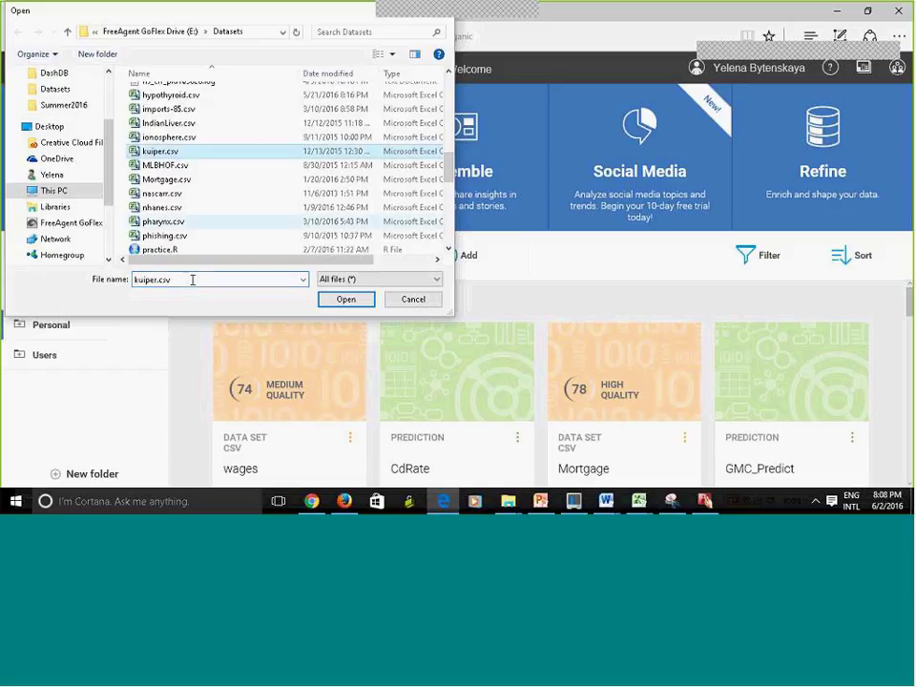
{"action": "left_click", "coordinate": [345, 301]}
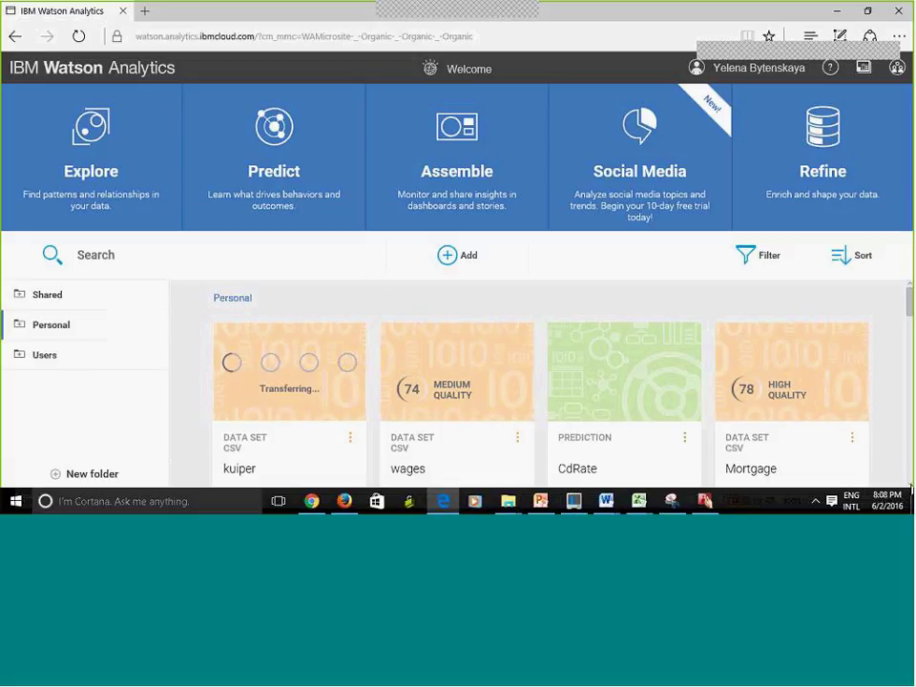
Step: Check the kuiper card's options while its upload finishes with a 73 Medium Quality score
{"action": "scroll", "coordinate": [911, 489], "scroll_direction": "down", "scroll_amount": 2}
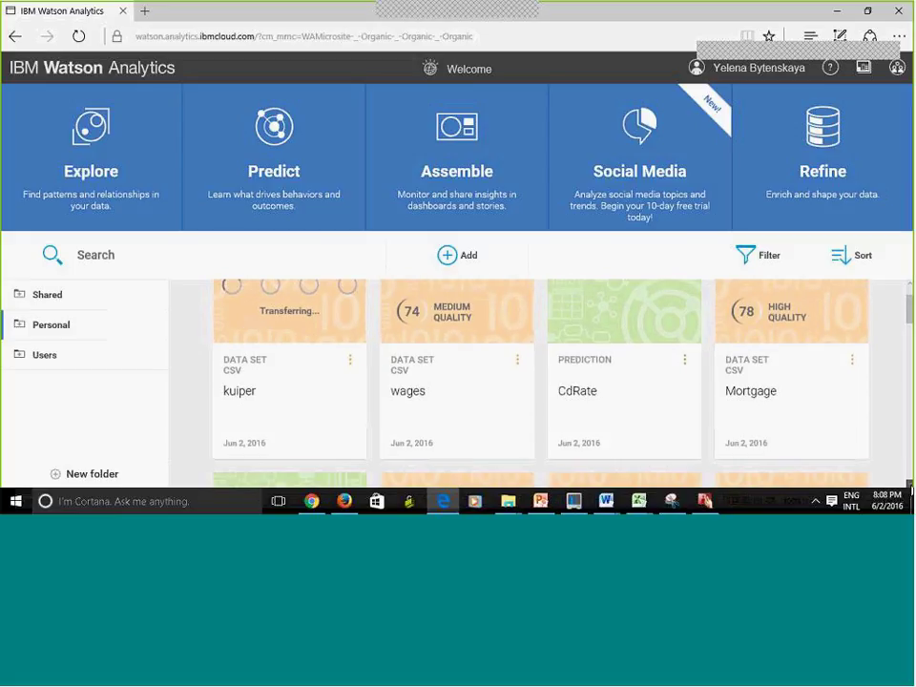
{"action": "scroll", "coordinate": [428, 323], "scroll_direction": "down", "scroll_amount": 2}
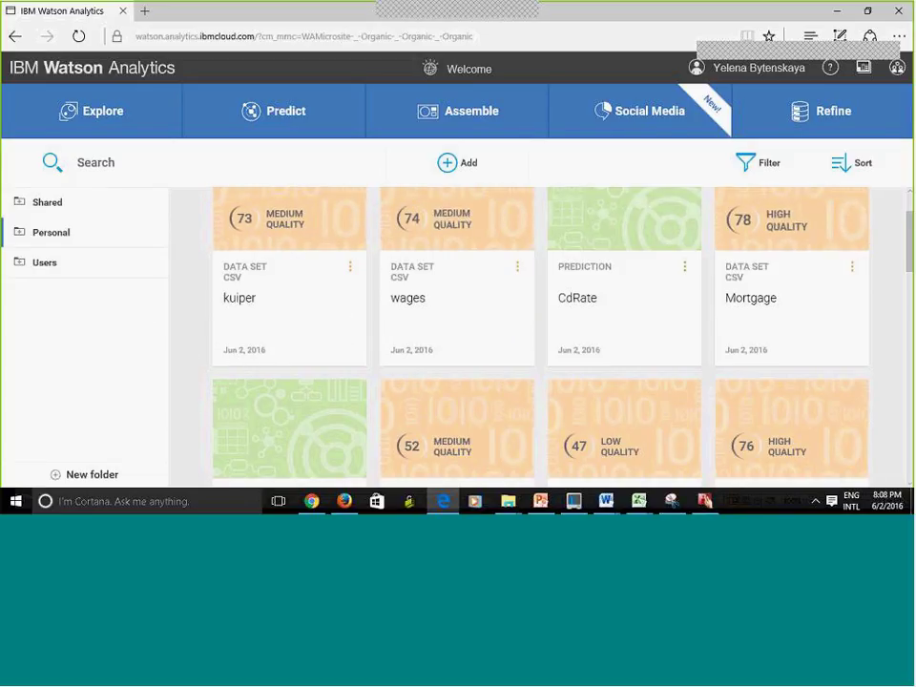
{"action": "scroll", "coordinate": [910, 201], "scroll_direction": "up", "scroll_amount": 3}
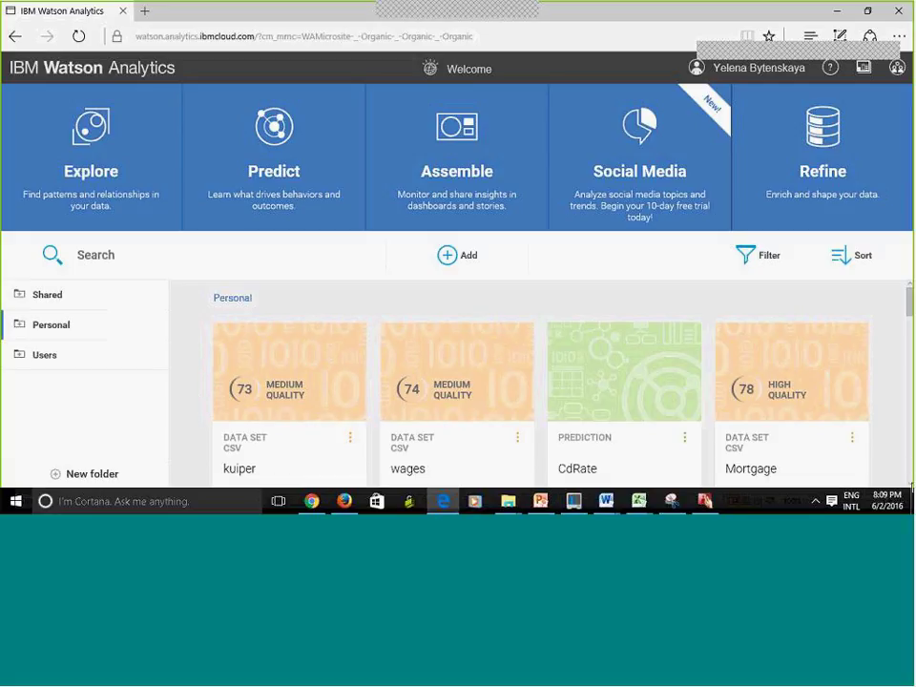
{"action": "scroll", "coordinate": [466, 394], "scroll_direction": "down", "scroll_amount": 4}
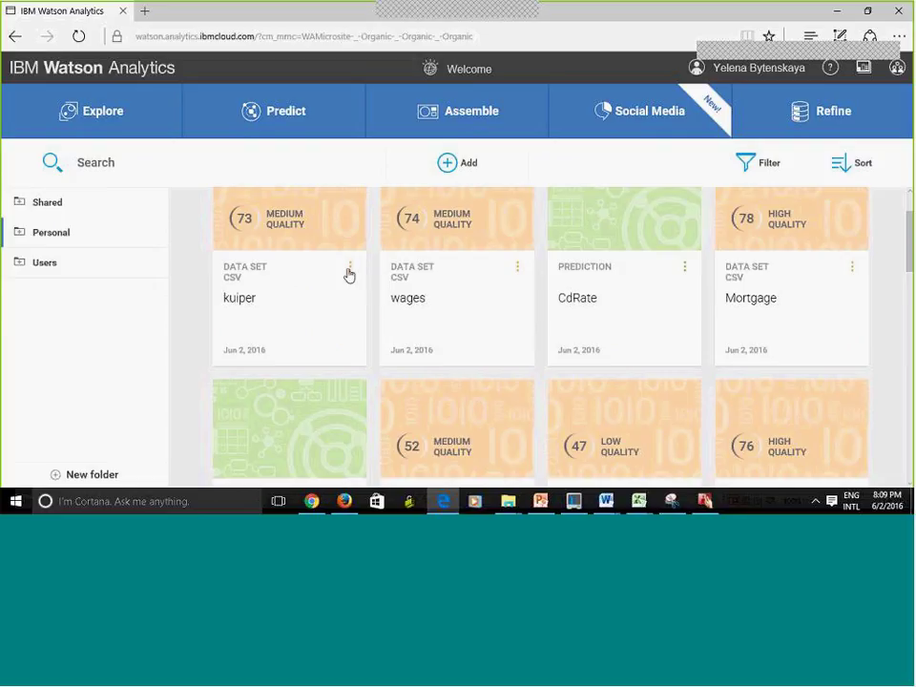
{"action": "left_click", "coordinate": [350, 270]}
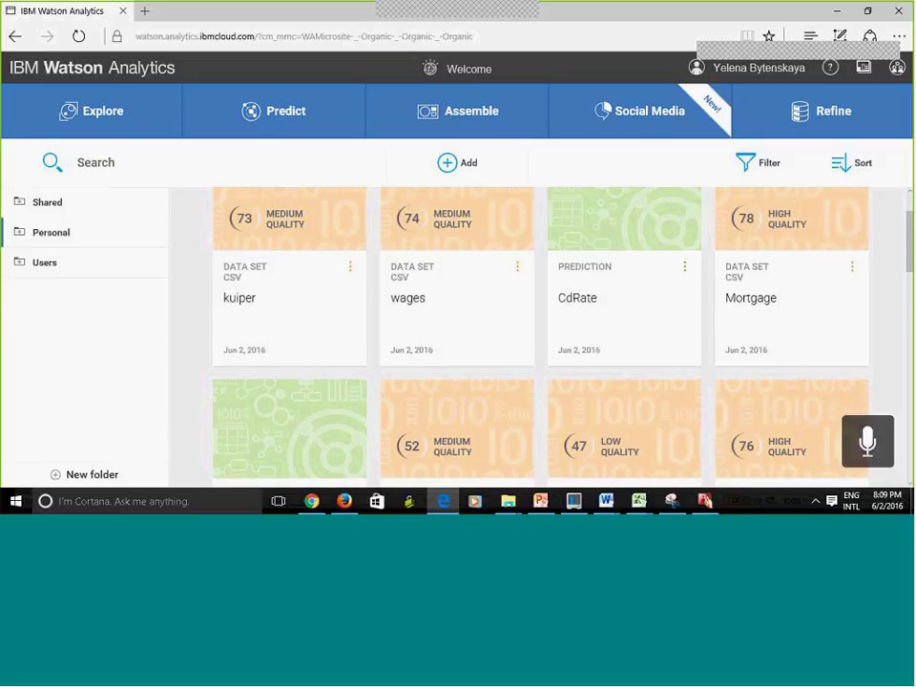
{"action": "scroll", "coordinate": [910, 208], "scroll_direction": "up", "scroll_amount": 1}
{"action": "scroll", "coordinate": [909, 208], "scroll_direction": "up", "scroll_amount": 2}
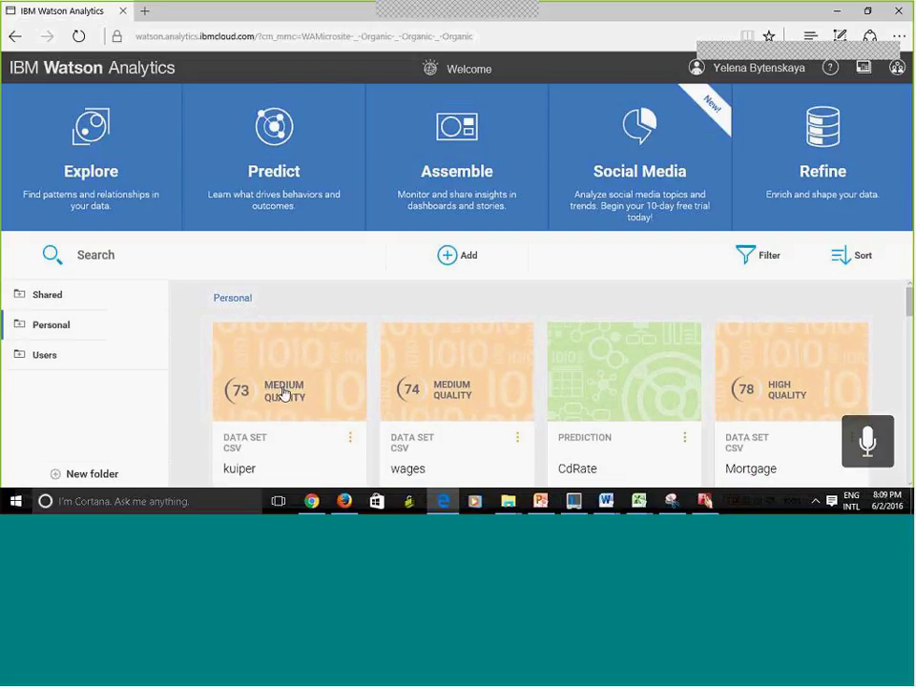
Step: Browse kuiper's suggested questions, ask about price, and bring up the Price question templates
{"action": "left_click", "coordinate": [284, 392]}
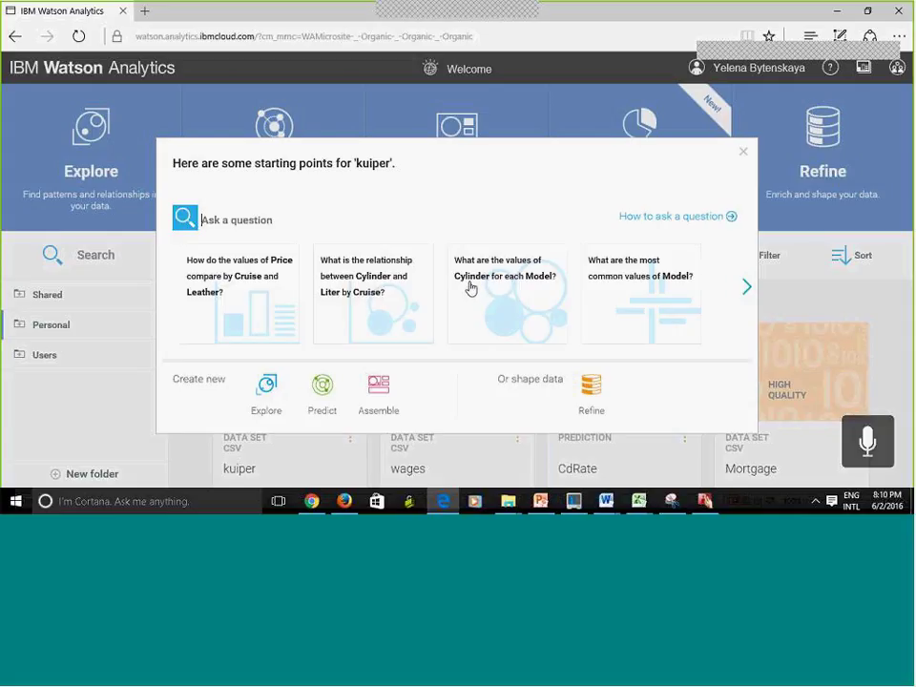
{"action": "left_click", "coordinate": [748, 296]}
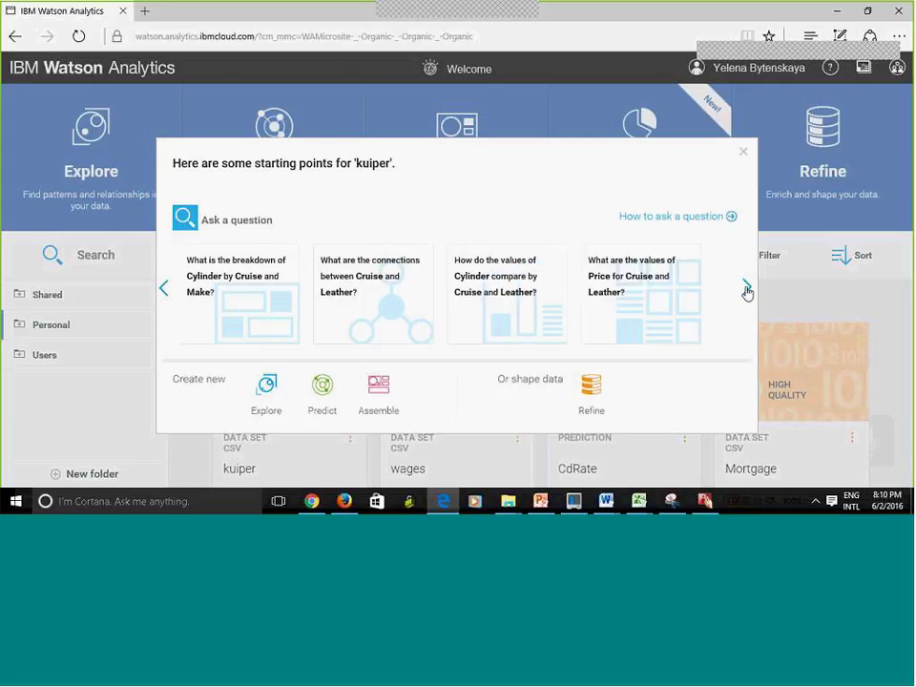
{"action": "left_click", "coordinate": [748, 289]}
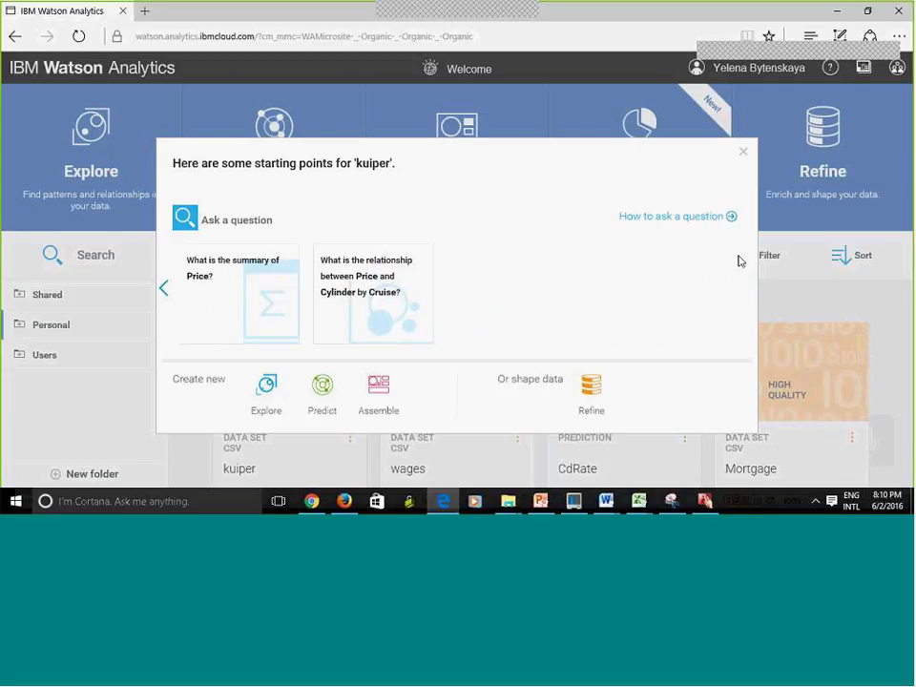
{"action": "left_click", "coordinate": [166, 289]}
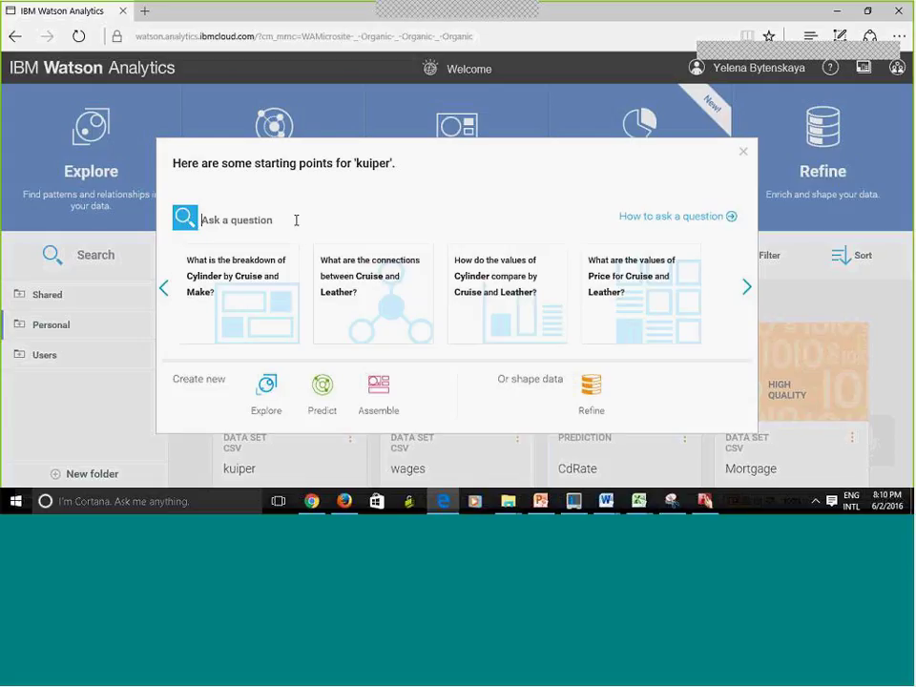
{"action": "type", "text": "price"}
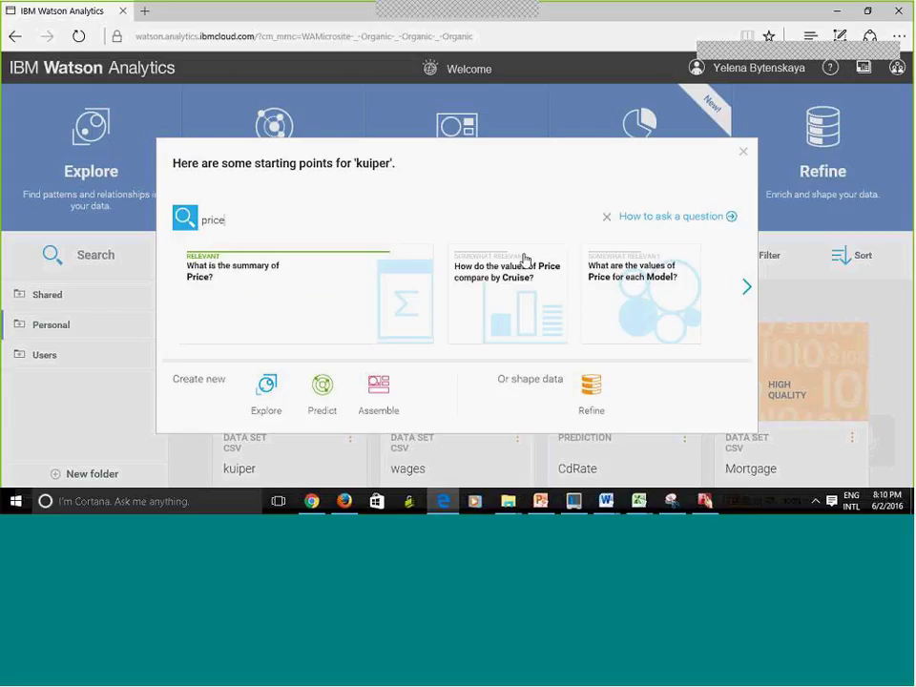
{"action": "left_click", "coordinate": [748, 288]}
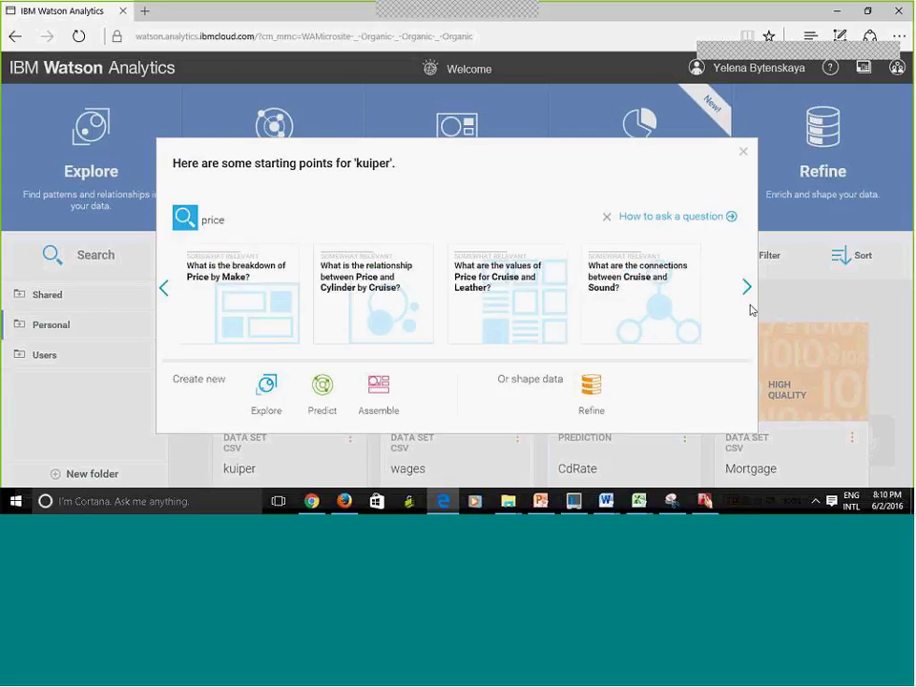
{"action": "left_click", "coordinate": [657, 218]}
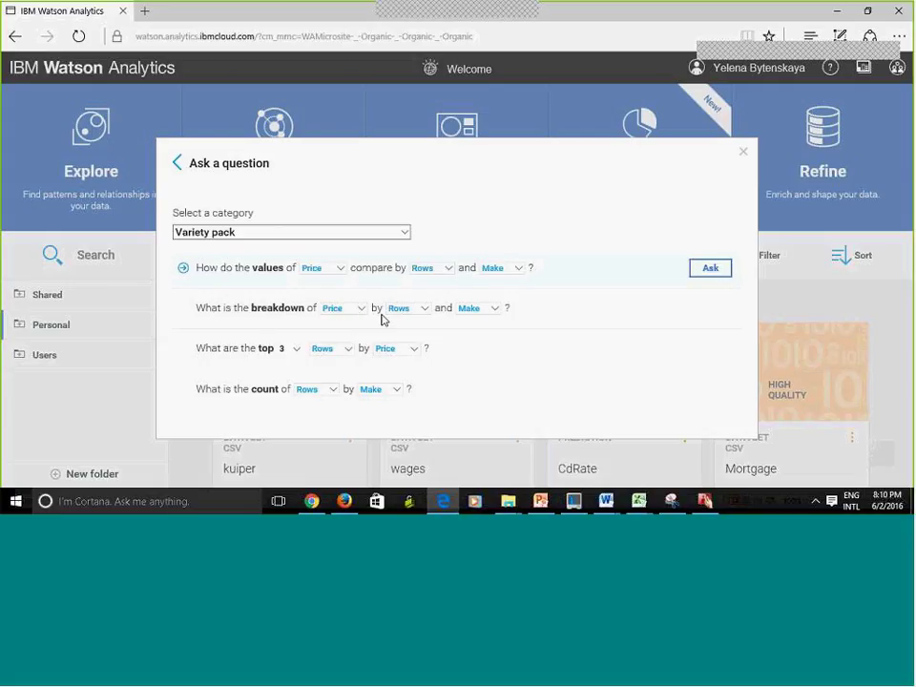
Step: Break Price down by Trim and Make and choose the 'values of Price for each Make and Trim' bubble chart
{"action": "left_click", "coordinate": [426, 311]}
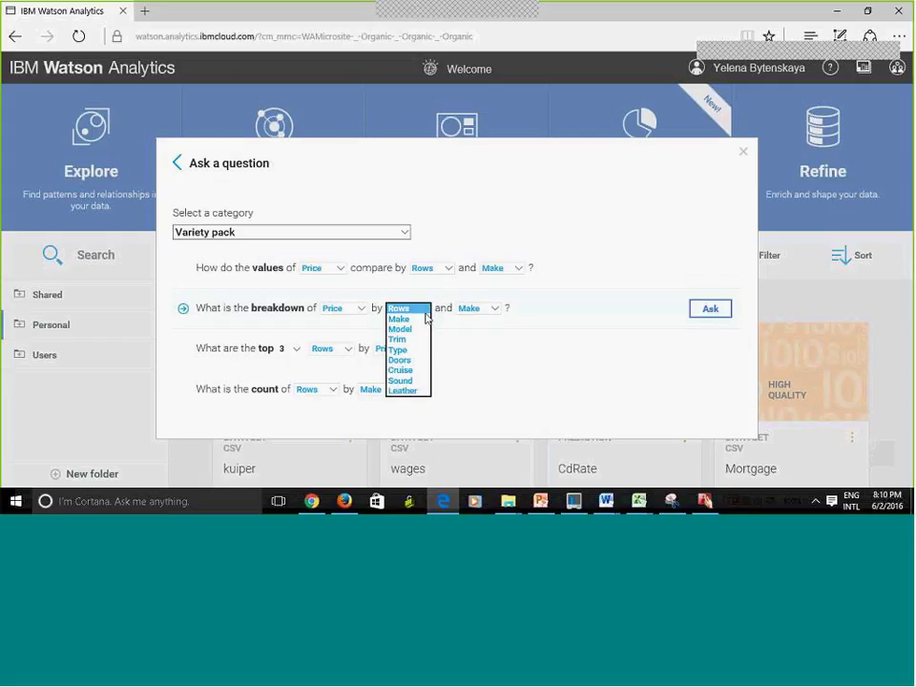
{"action": "left_click", "coordinate": [401, 340]}
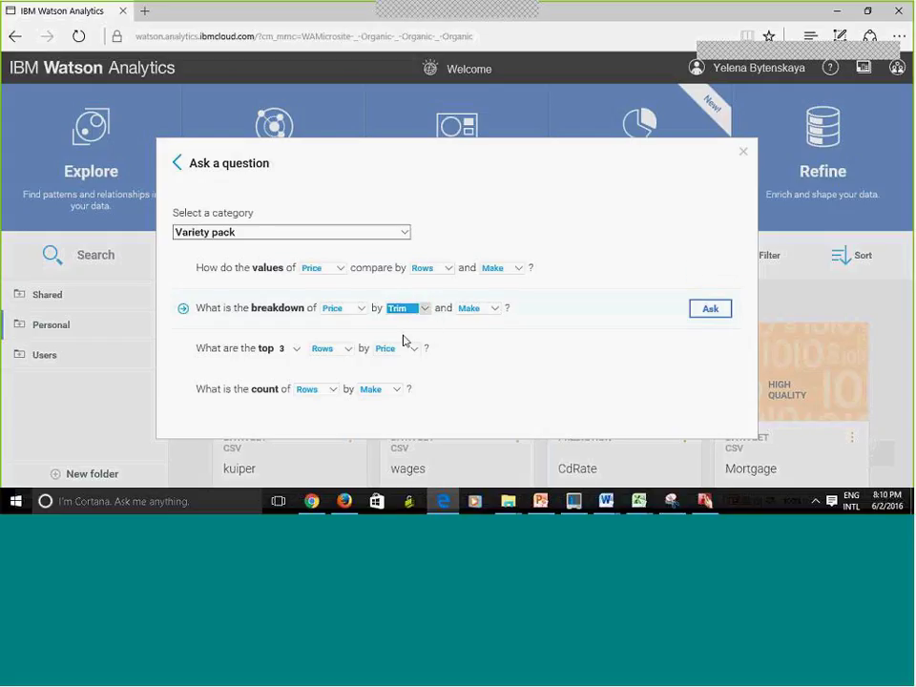
{"action": "left_click", "coordinate": [712, 312]}
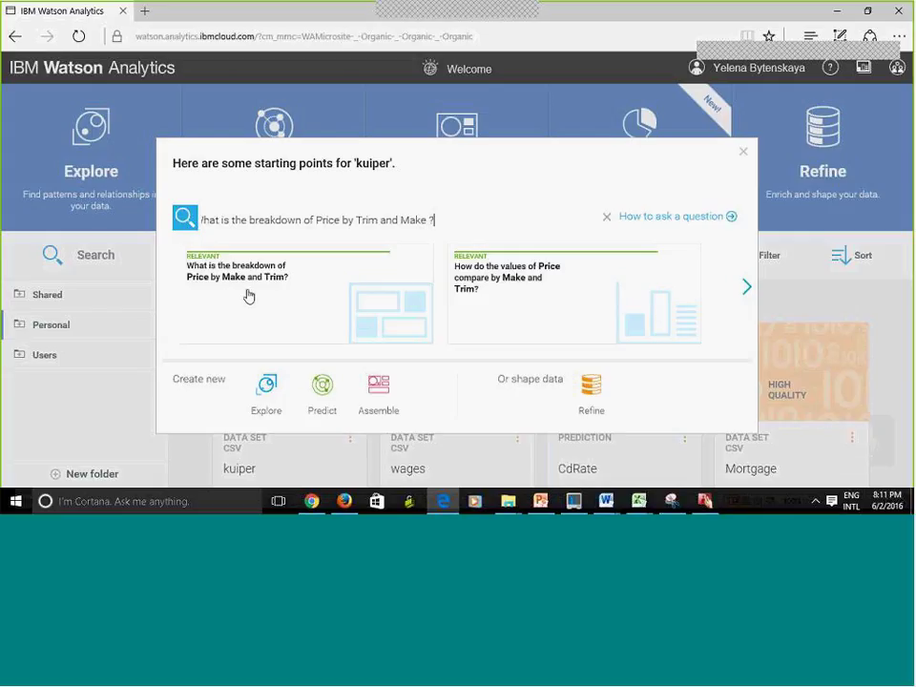
{"action": "left_click", "coordinate": [748, 290]}
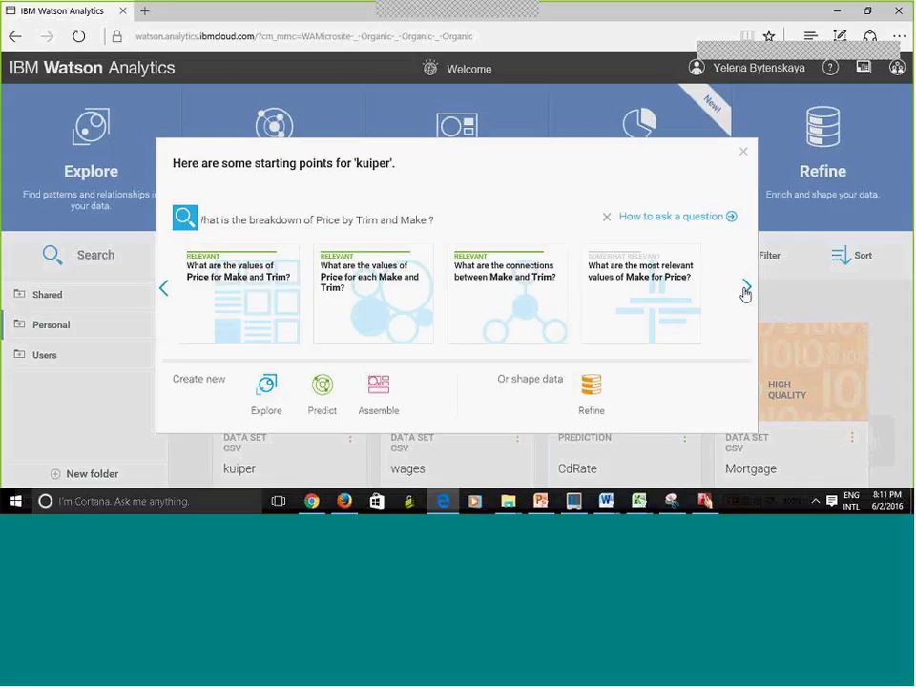
{"action": "left_click", "coordinate": [358, 292]}
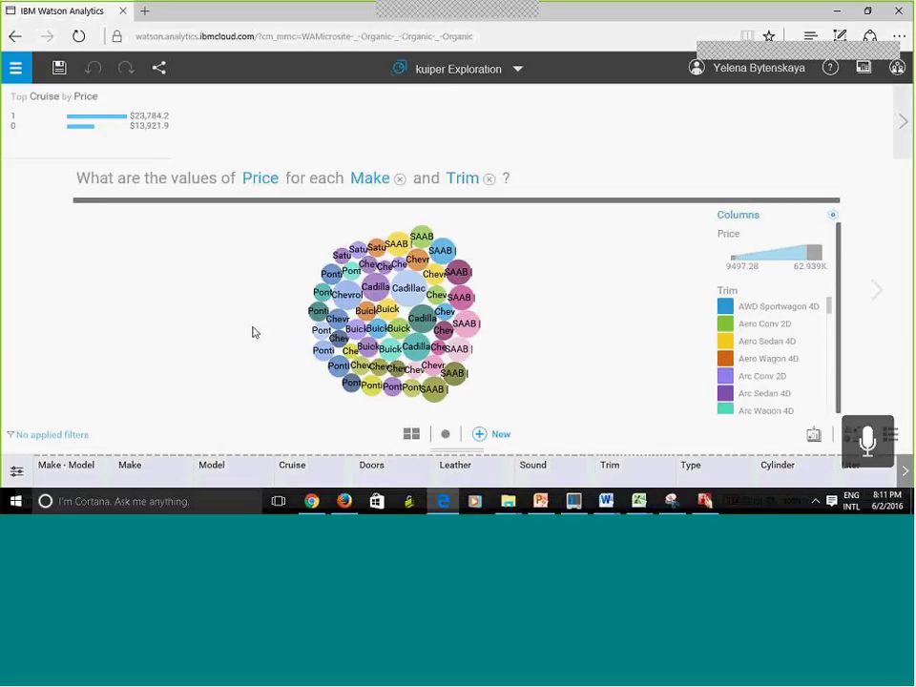
Step: On a new page, ask 'price' and chart 'How do the values of Price compare by Cruise?'
{"action": "left_click", "coordinate": [876, 297]}
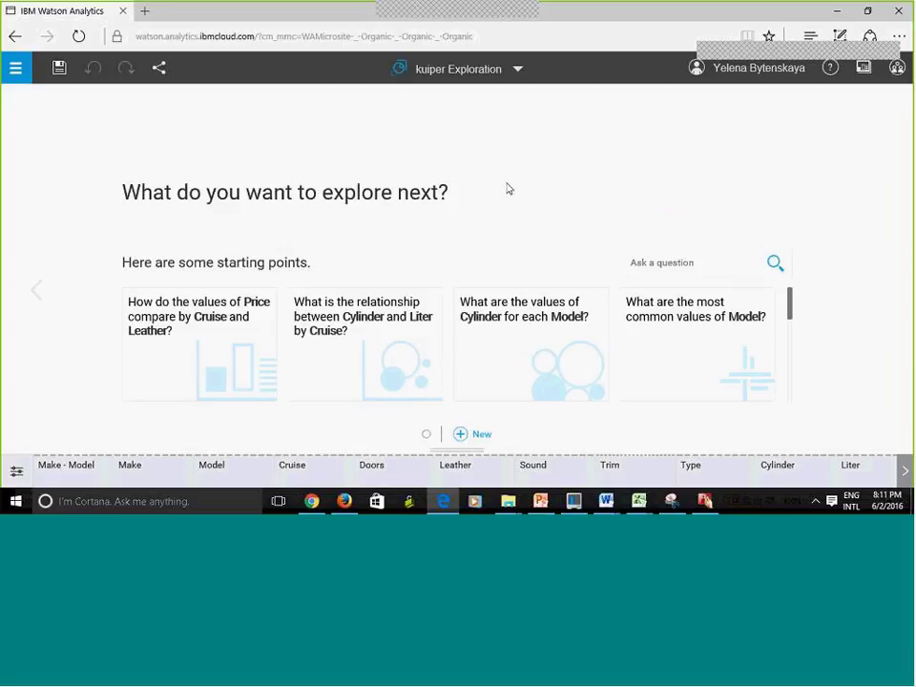
{"action": "left_click", "coordinate": [675, 261]}
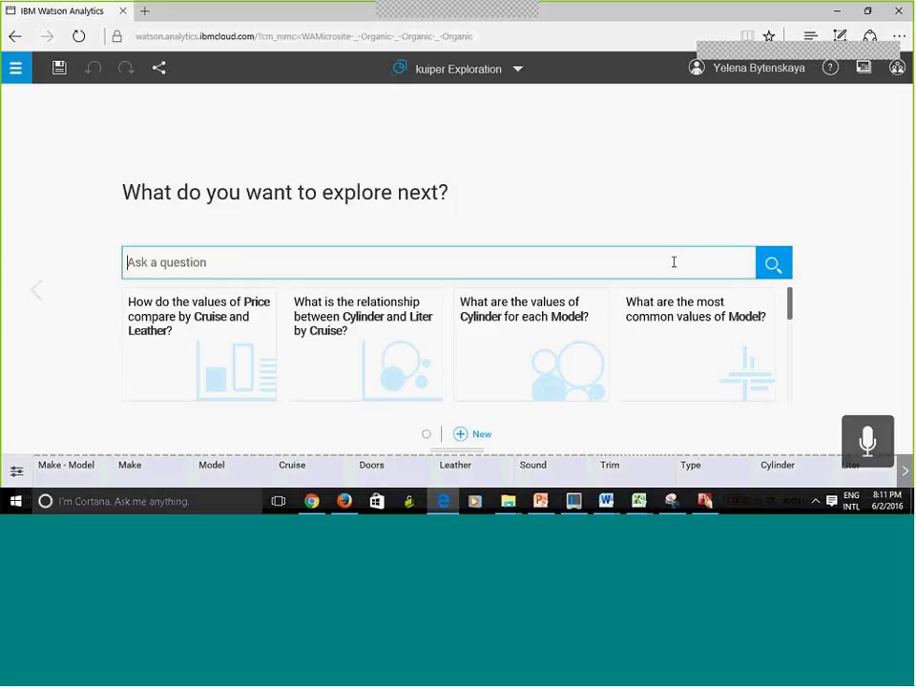
{"action": "type", "text": "price"}
{"action": "key", "text": "Return"}
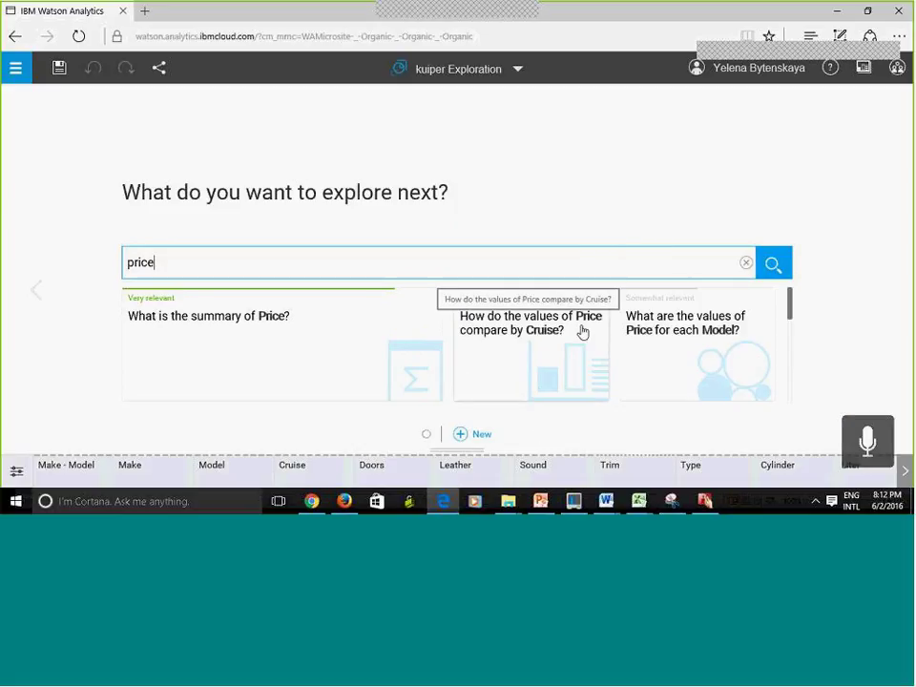
{"action": "left_click", "coordinate": [548, 372]}
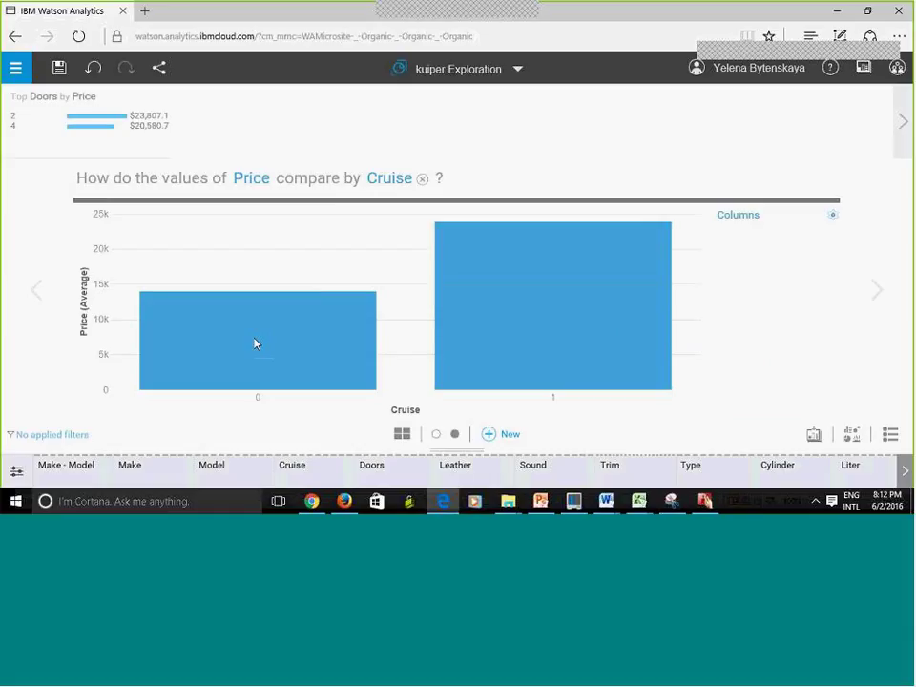
{"action": "left_click", "coordinate": [36, 294]}
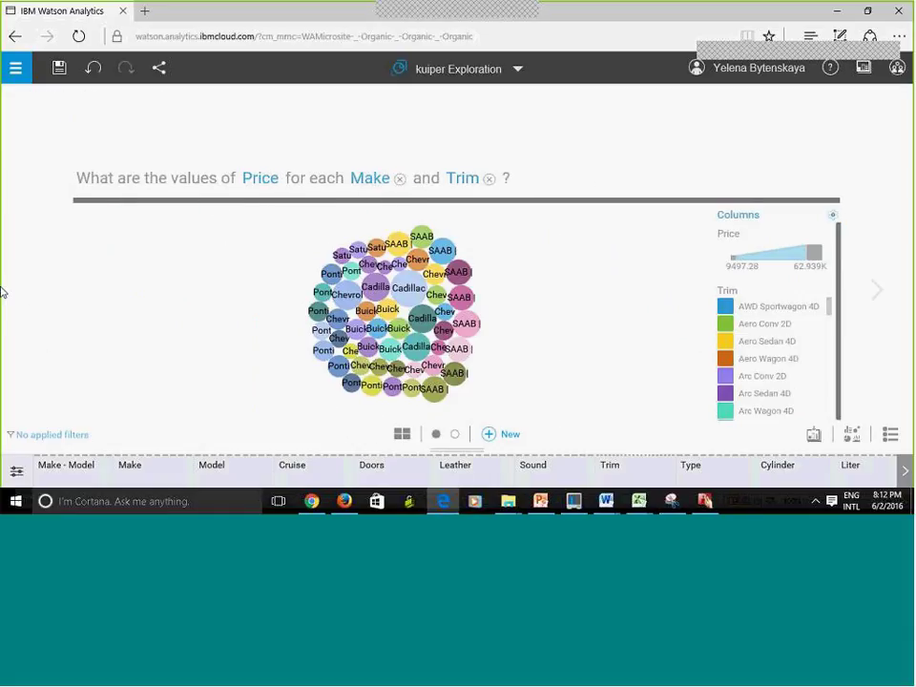
{"action": "left_click", "coordinate": [876, 290]}
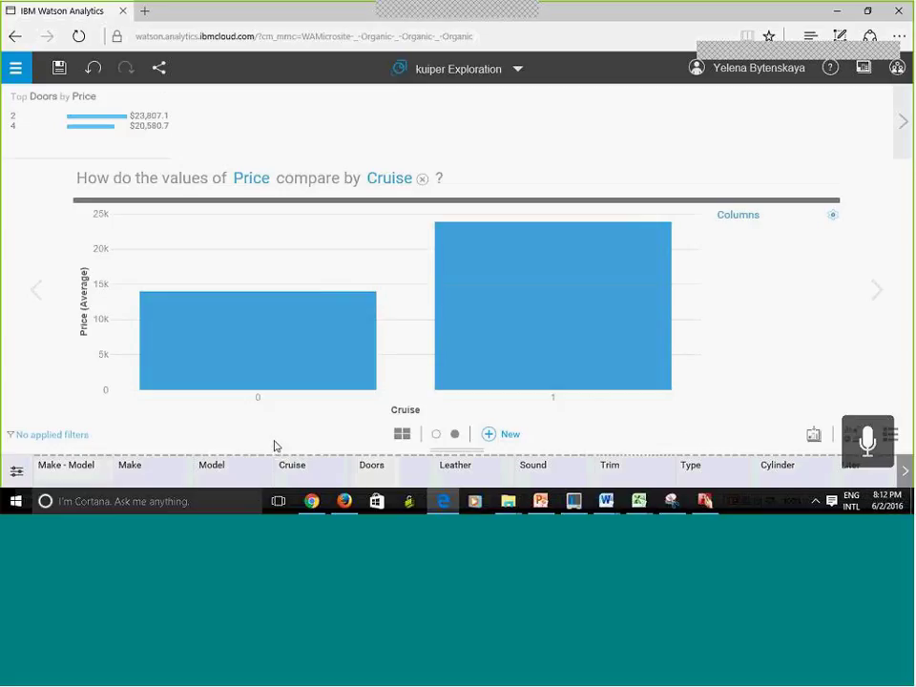
Step: Return to the Welcome page and open the kuiper data set in Refine
{"action": "left_click", "coordinate": [520, 70]}
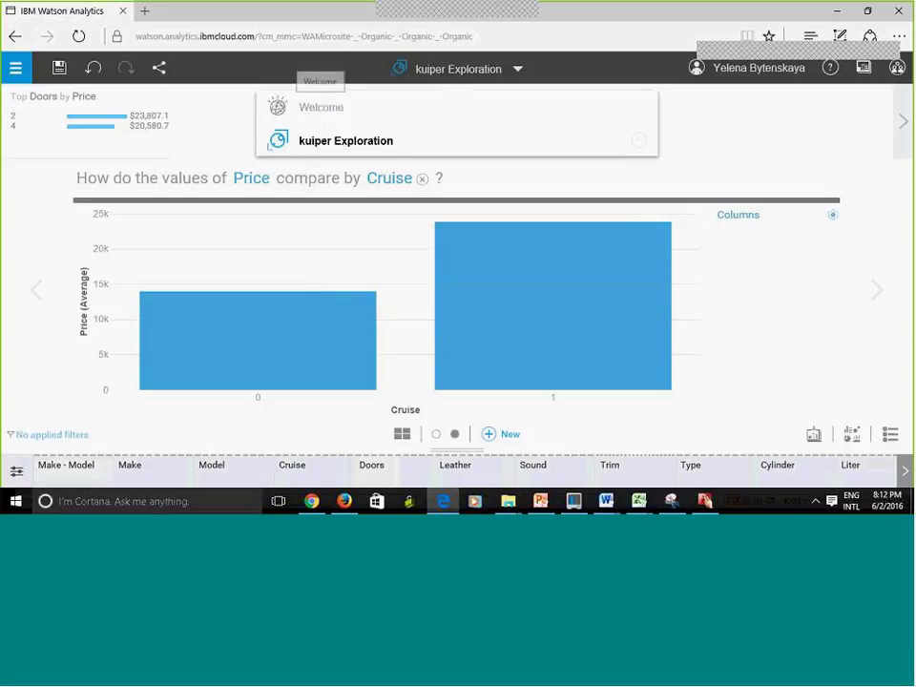
{"action": "left_click", "coordinate": [321, 110]}
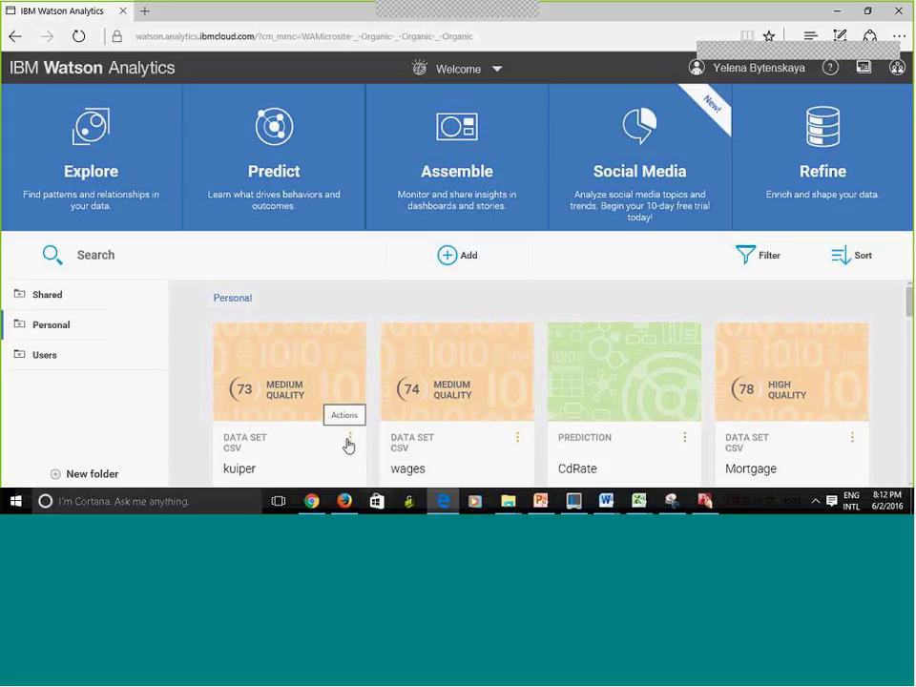
{"action": "left_click", "coordinate": [292, 378]}
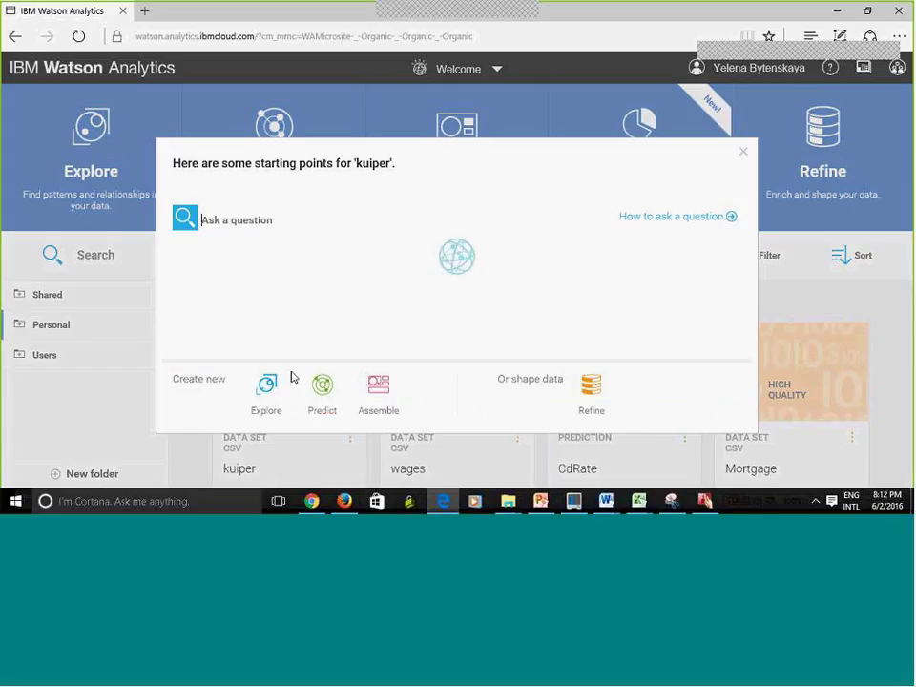
{"action": "left_click", "coordinate": [590, 393]}
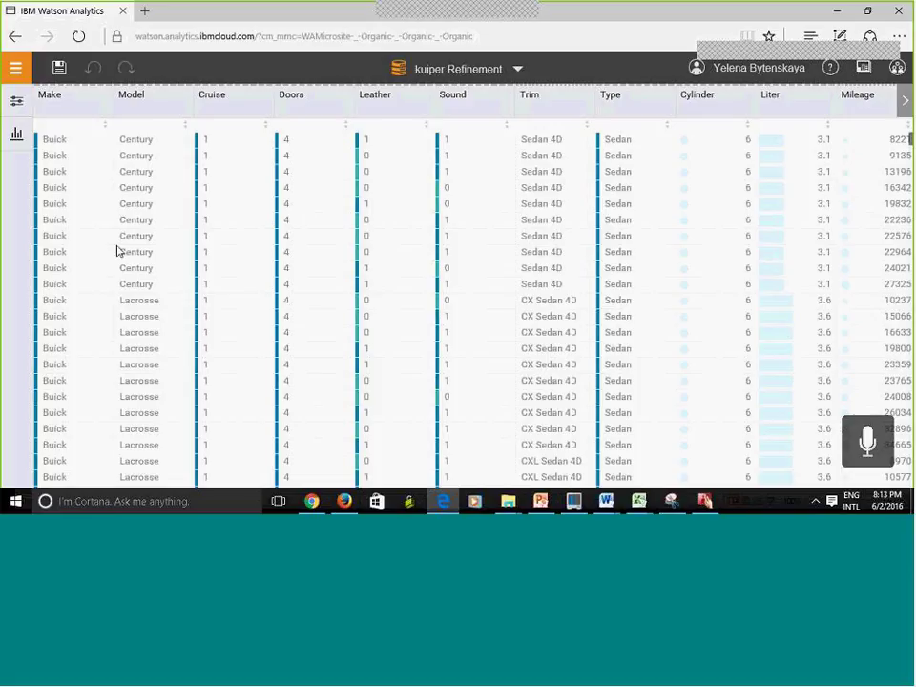
{"action": "left_click", "coordinate": [161, 112]}
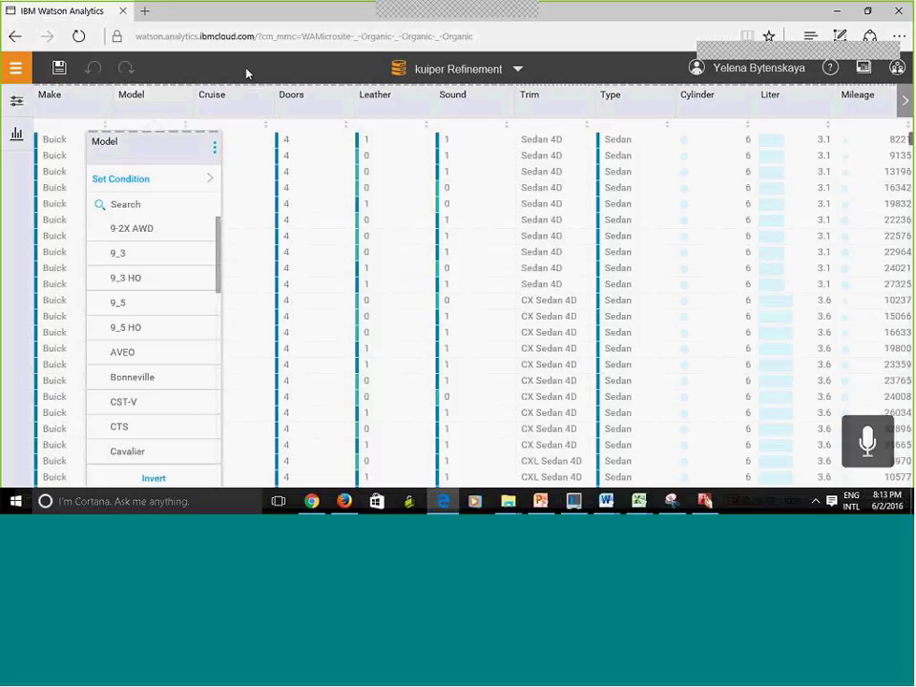
{"action": "left_click_drag", "start_coordinate": [220, 36], "coordinate": [4, 181]}
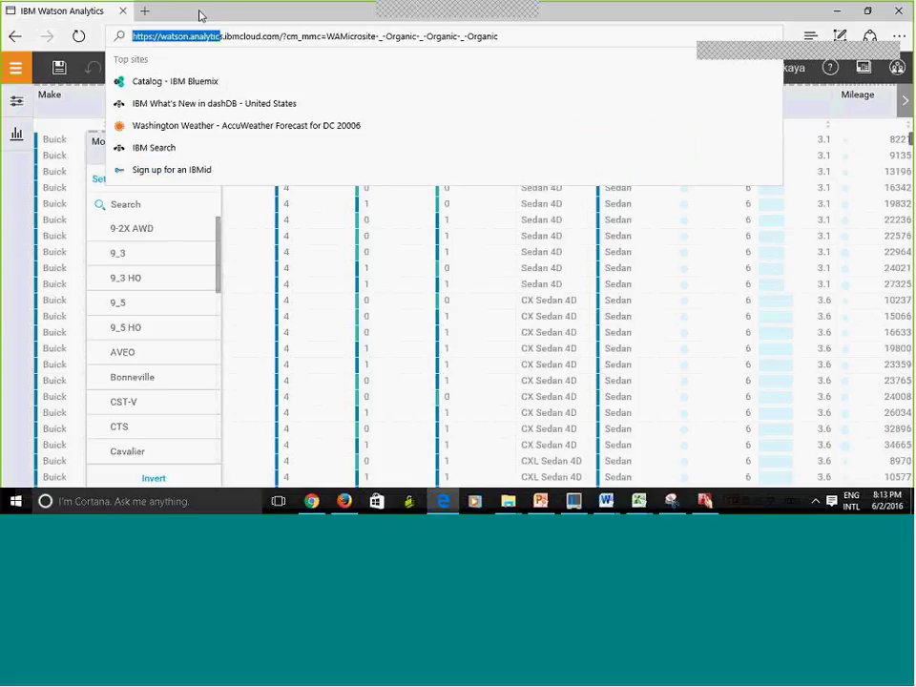
{"action": "key", "text": "super+Down"}
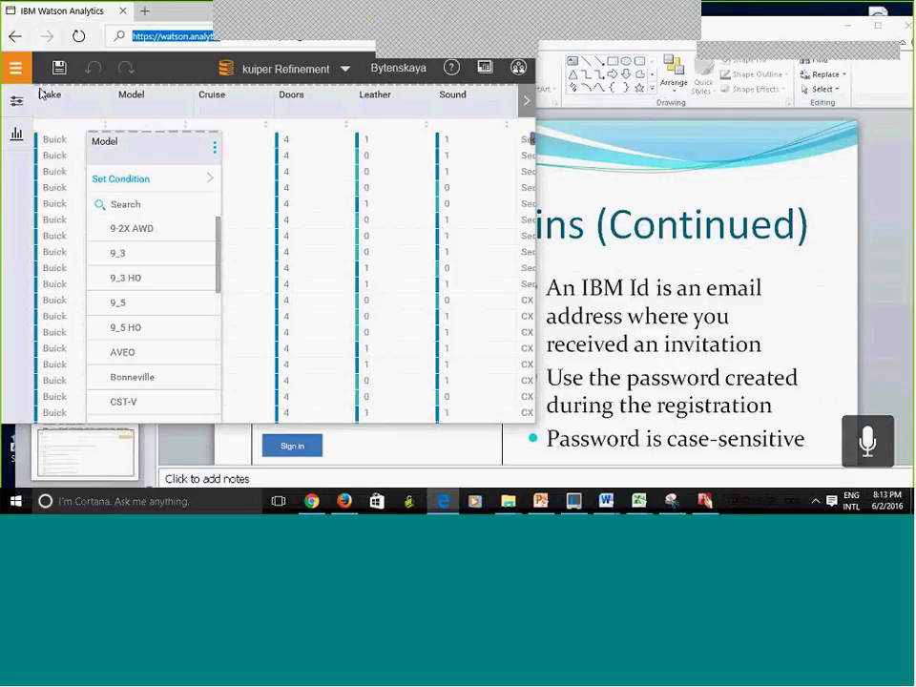
{"action": "key", "text": "ctrl+t"}
{"action": "key", "text": "ctrl+n"}
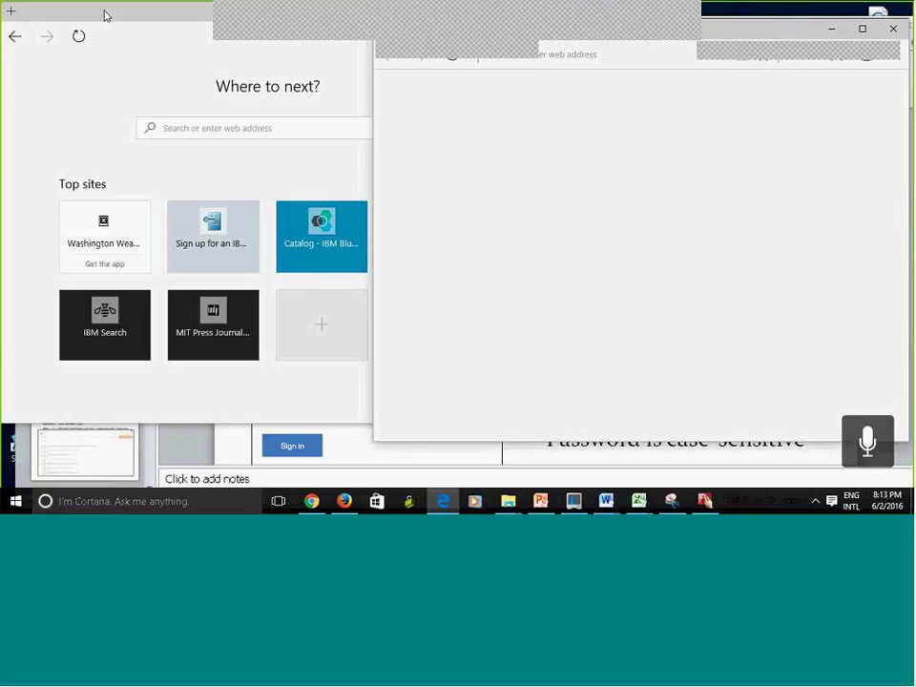
{"action": "key", "text": "super+Up"}
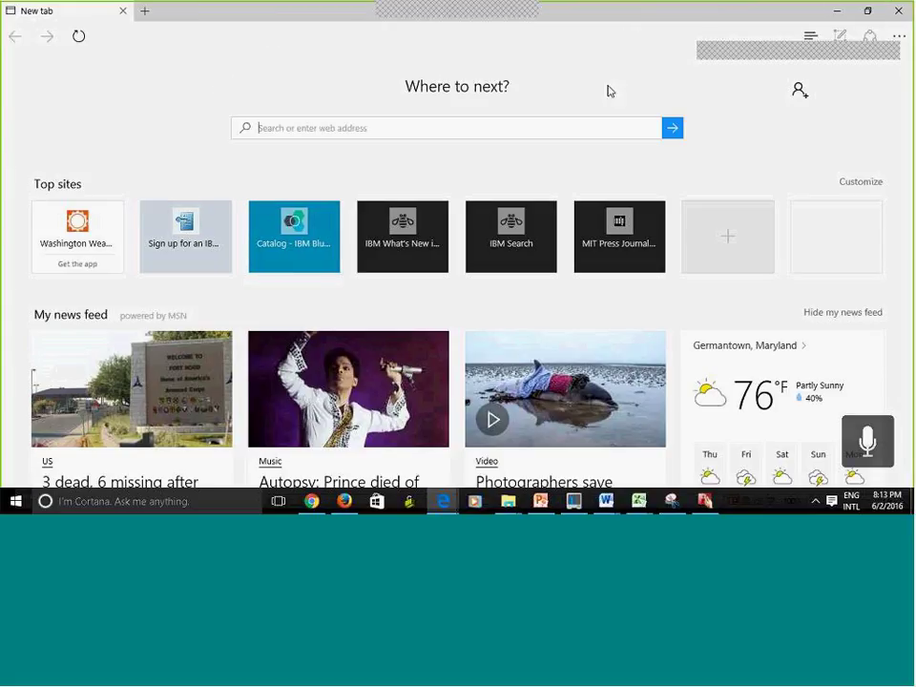
{"action": "left_click", "coordinate": [836, 13]}
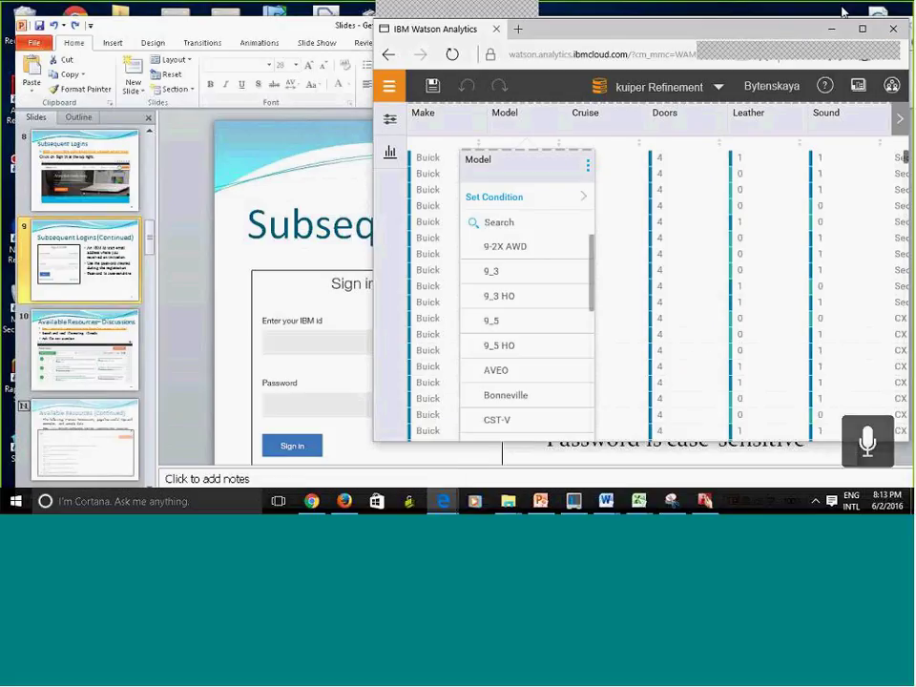
{"action": "left_click", "coordinate": [864, 31]}
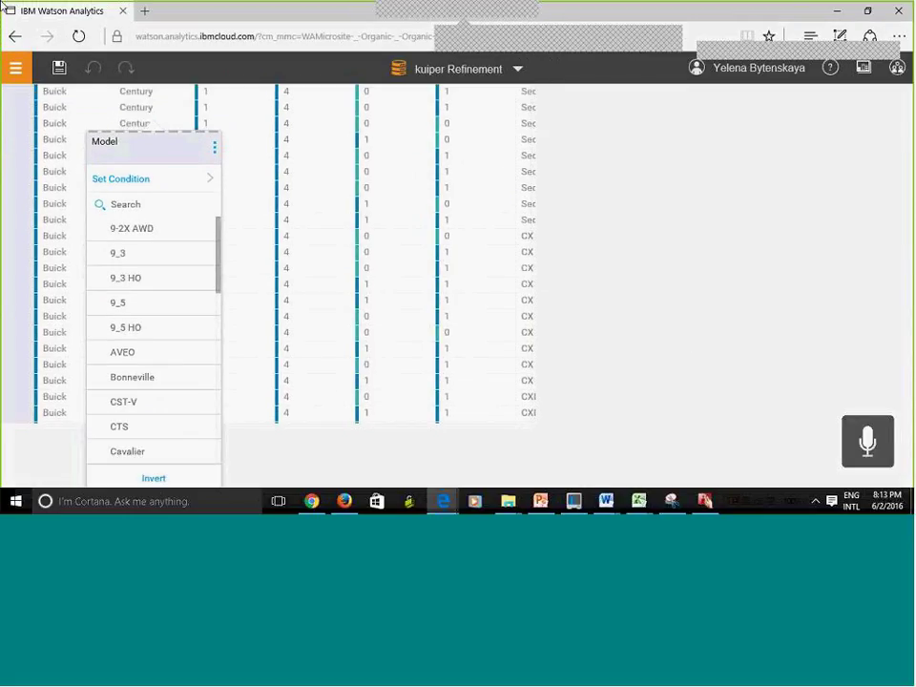
{"action": "left_click", "coordinate": [7, 225]}
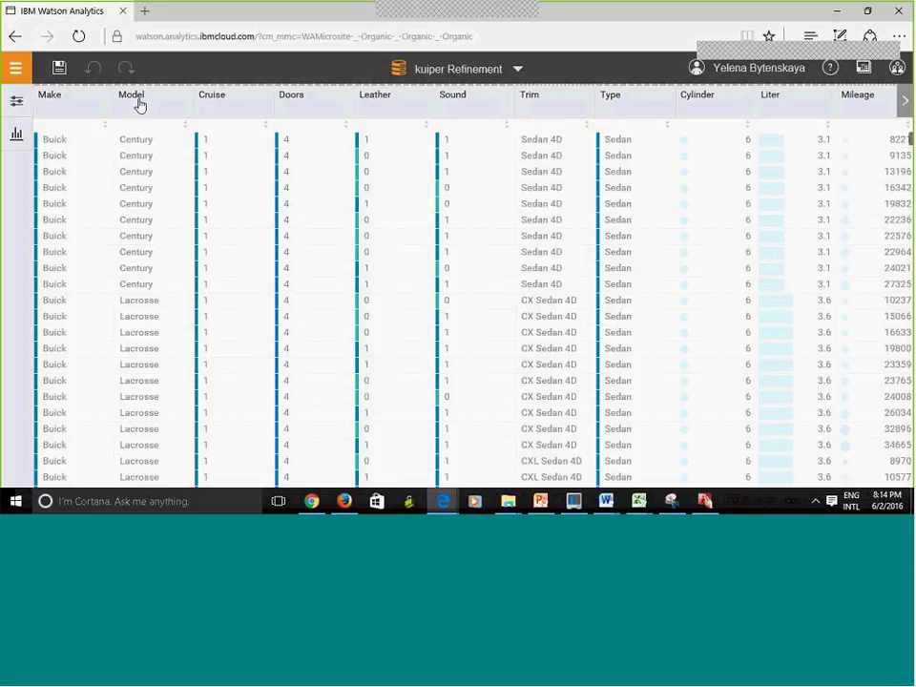
Step: Filter the Model column so only AVEO and Lacrosse remain, undoing a stray Make filter change
{"action": "left_click", "coordinate": [140, 103]}
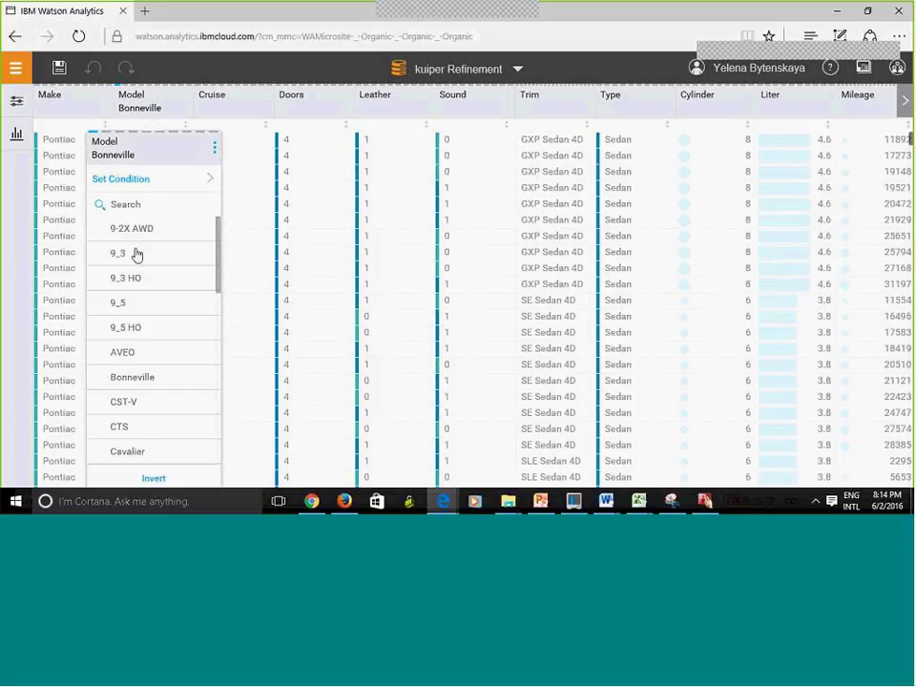
{"action": "left_click", "coordinate": [134, 389]}
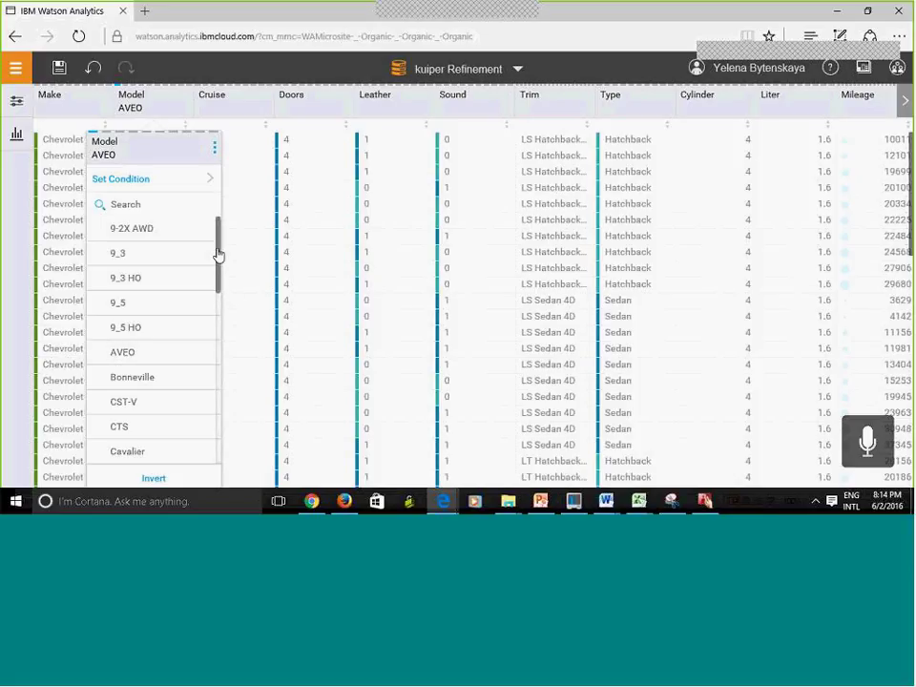
{"action": "left_click_drag", "start_coordinate": [221, 280], "coordinate": [221, 301]}
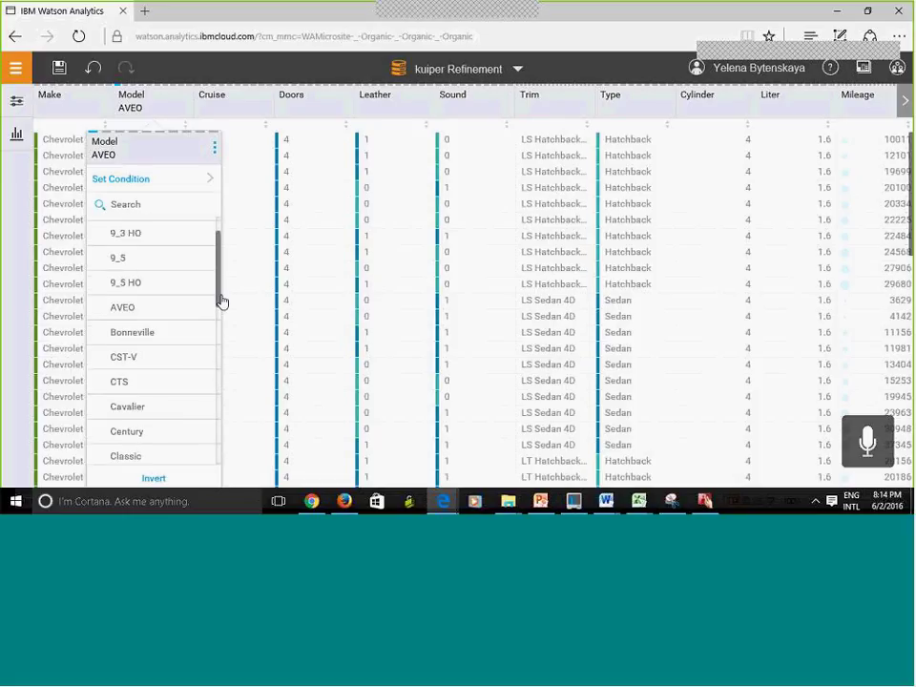
{"action": "scroll", "coordinate": [219, 382], "scroll_direction": "down", "scroll_amount": 5}
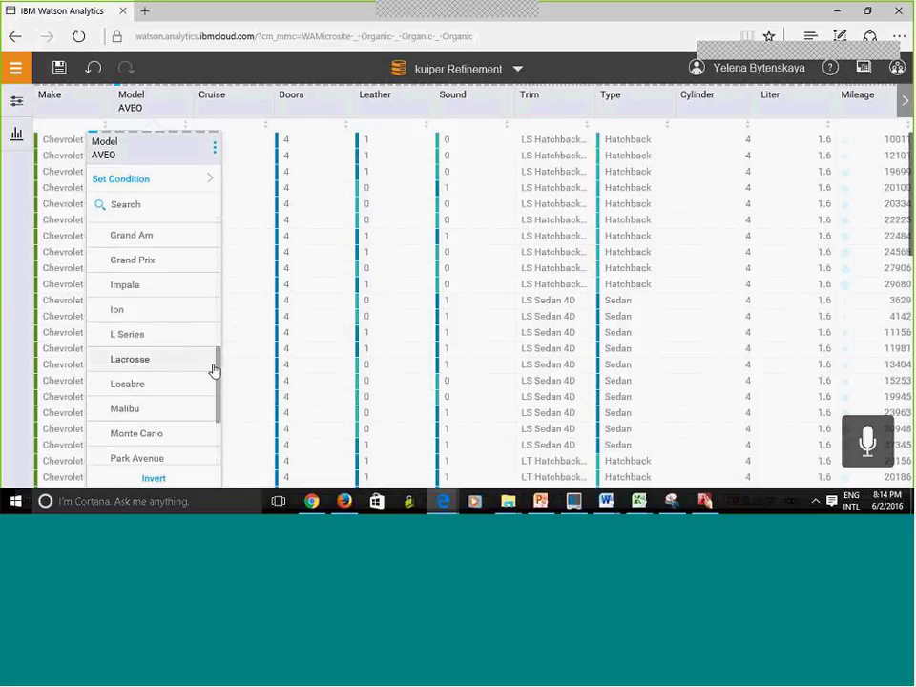
{"action": "left_click", "coordinate": [180, 363]}
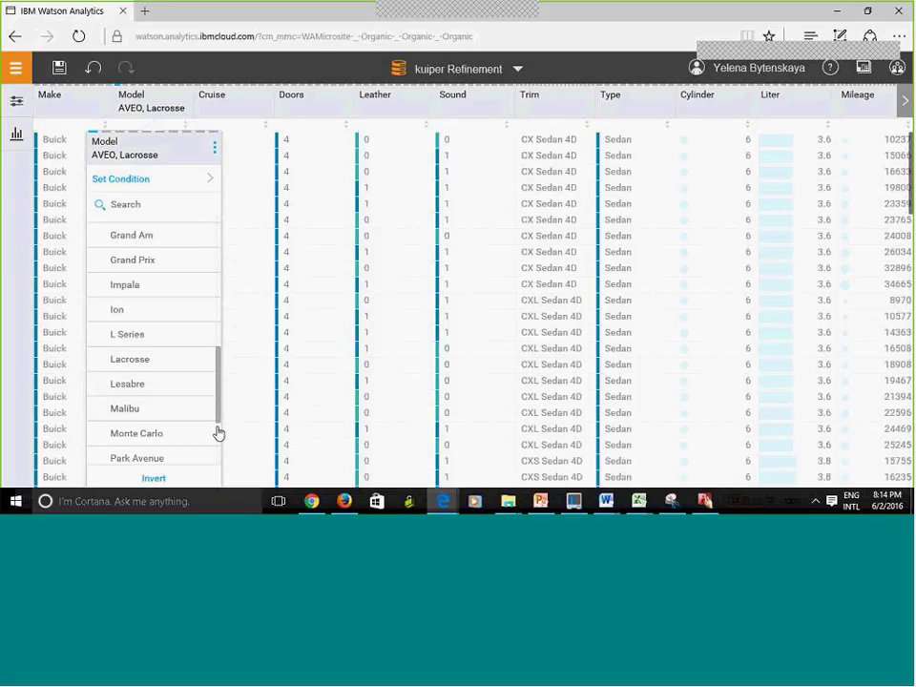
{"action": "scroll", "coordinate": [219, 434], "scroll_direction": "down", "scroll_amount": 3}
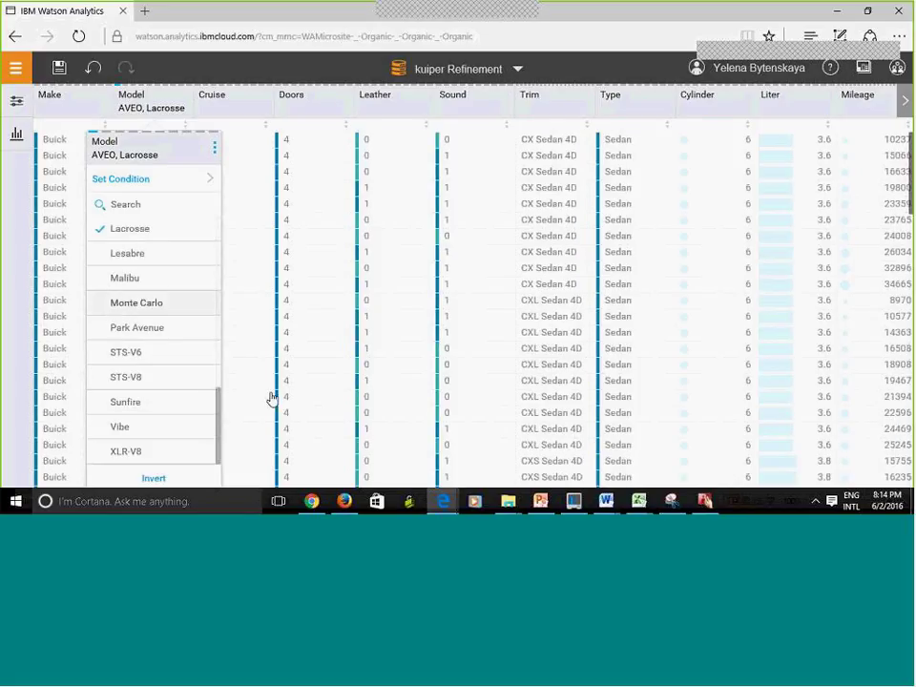
{"action": "left_click", "coordinate": [134, 306]}
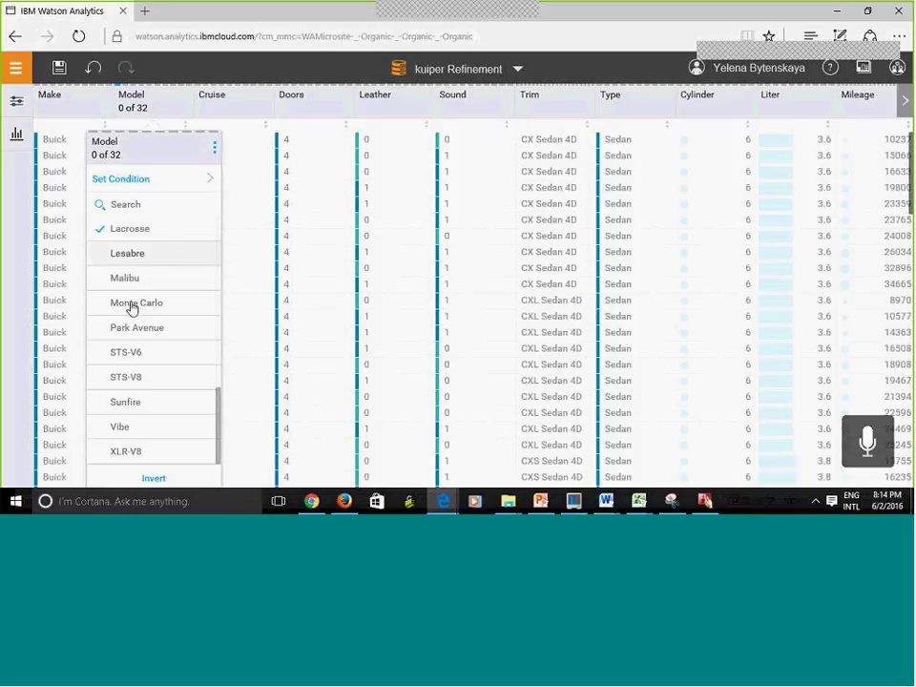
{"action": "left_click", "coordinate": [105, 112]}
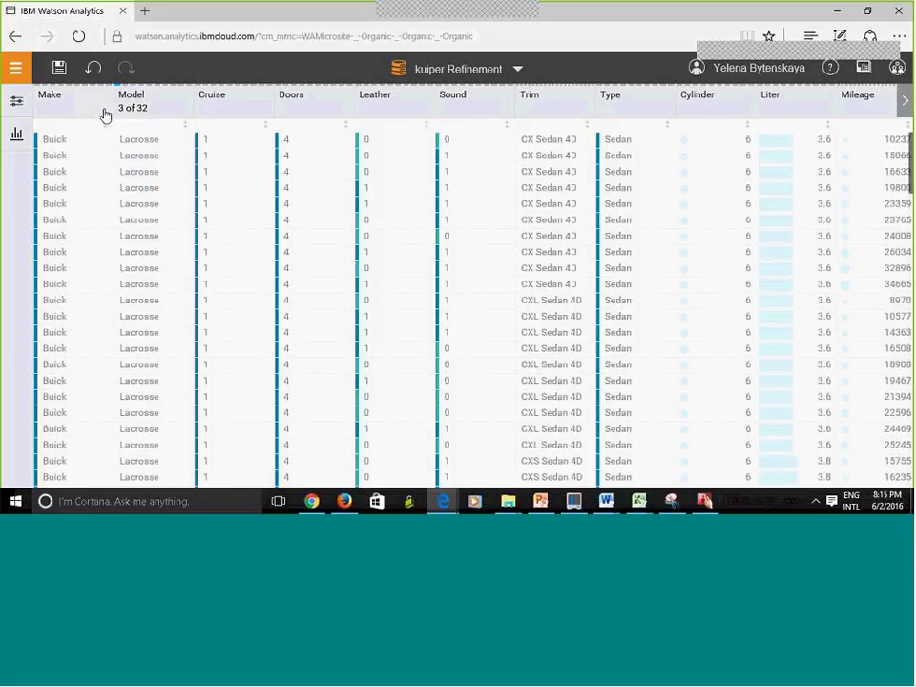
{"action": "left_click", "coordinate": [46, 112]}
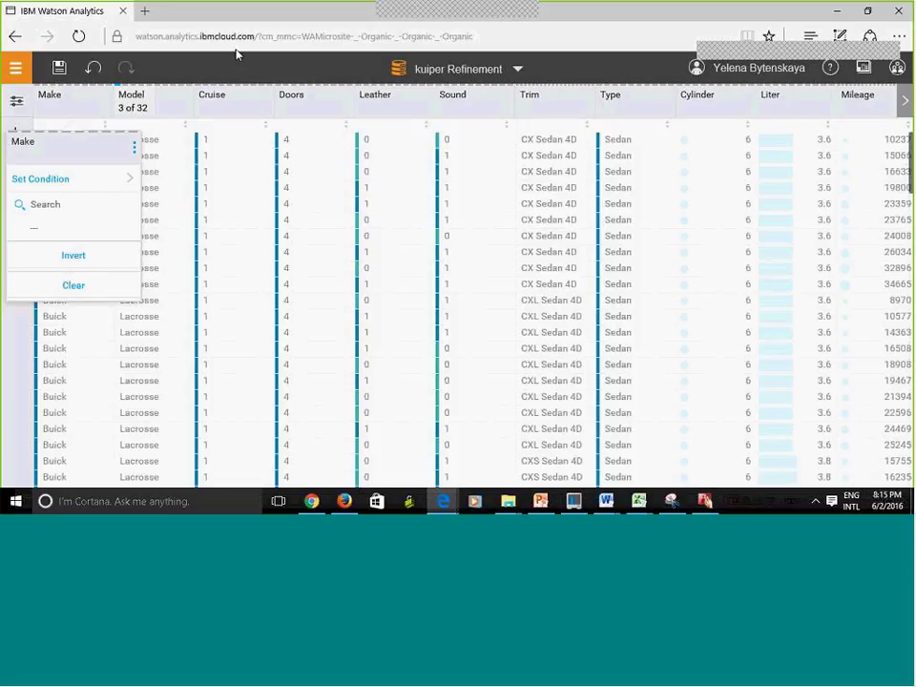
{"action": "left_click", "coordinate": [93, 70]}
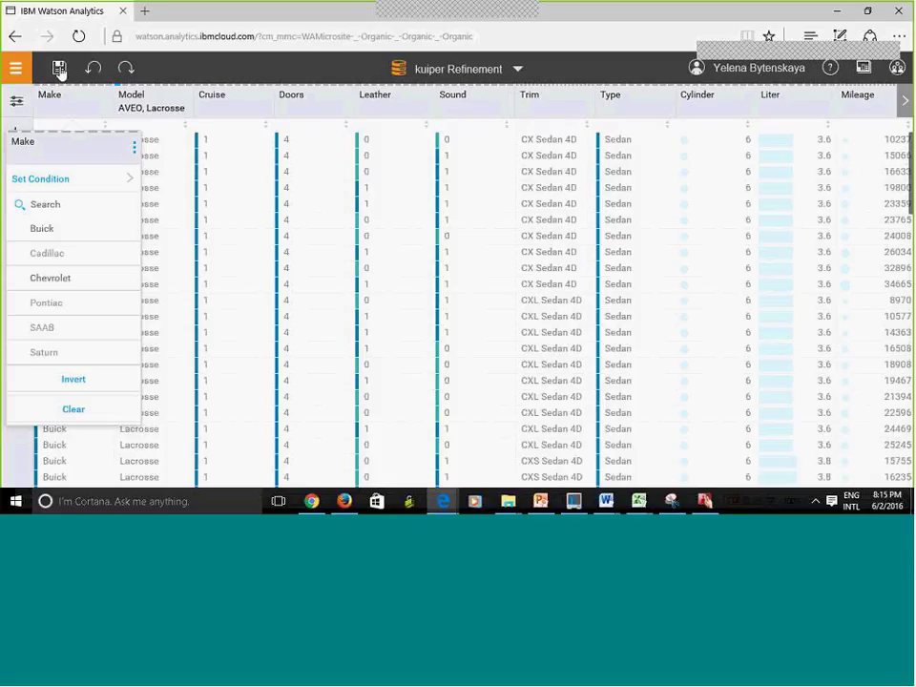
Step: Save the refinement as kuiperRefinement in Personal, removing the space from its name
{"action": "left_click", "coordinate": [60, 69]}
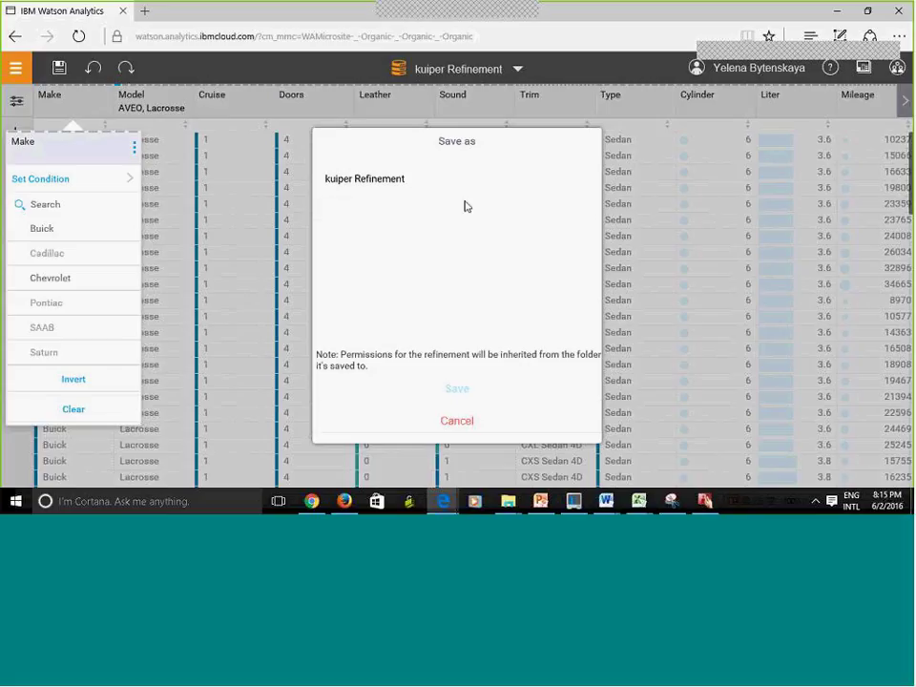
{"action": "left_click", "coordinate": [424, 182]}
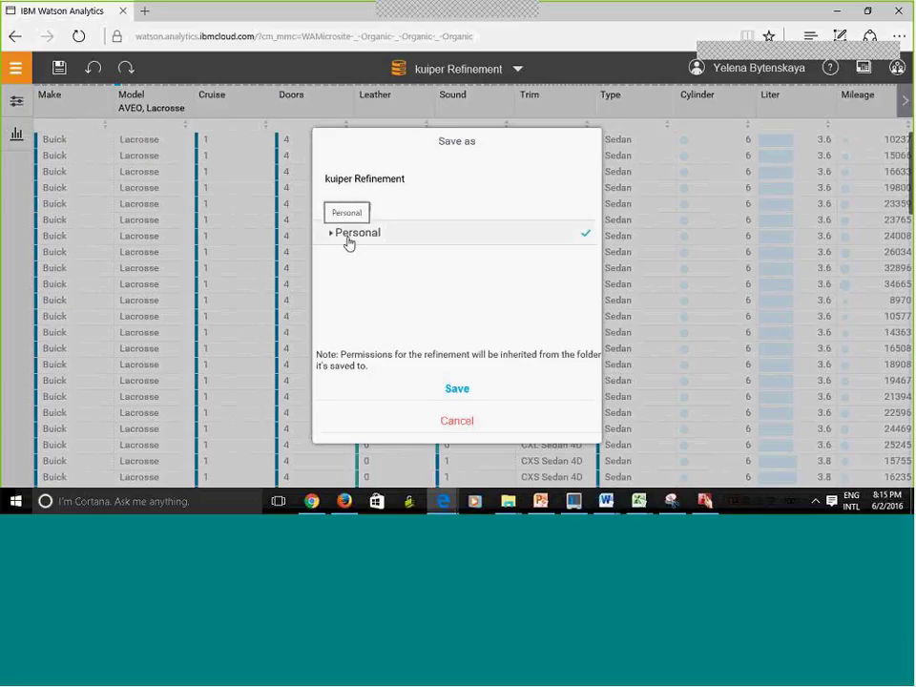
{"action": "left_click", "coordinate": [354, 178]}
{"action": "key", "text": "BackSpace"}
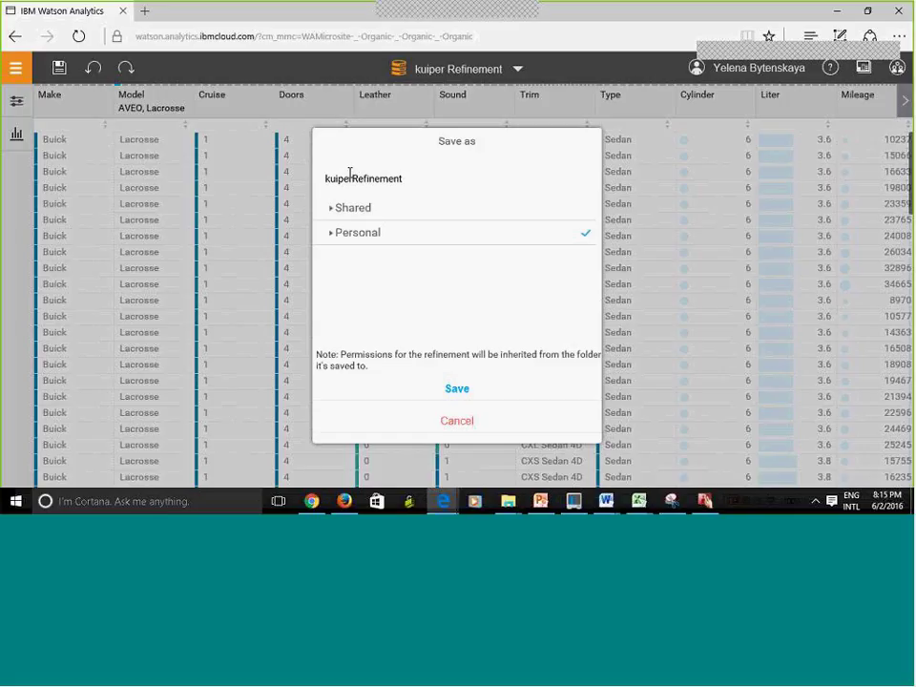
{"action": "left_click", "coordinate": [448, 390]}
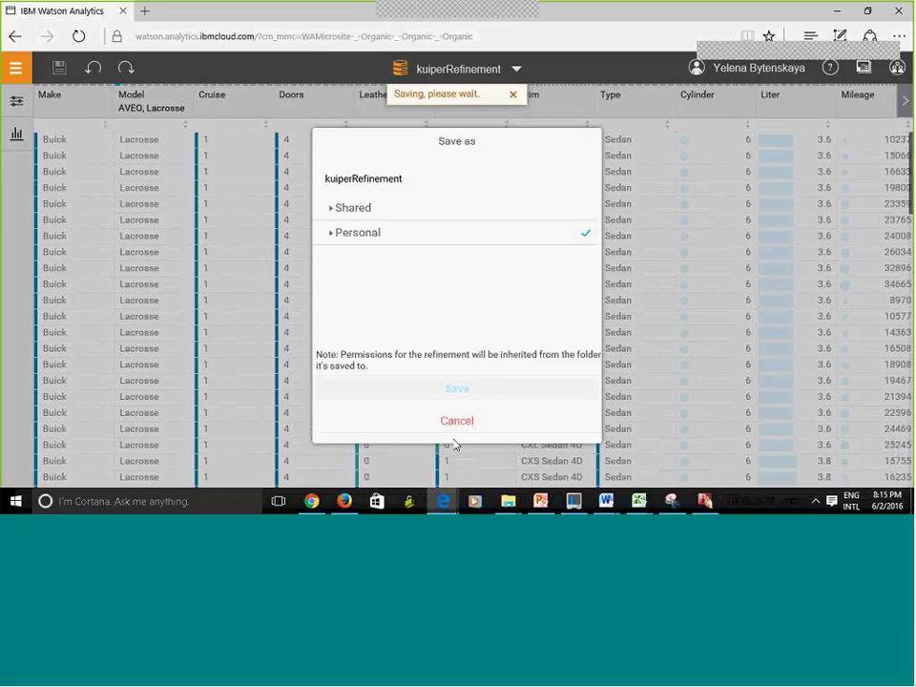
Step: Append 2 to the name and save it again as kuiperRefinement2
{"action": "left_click_drag", "start_coordinate": [403, 180], "coordinate": [398, 179]}
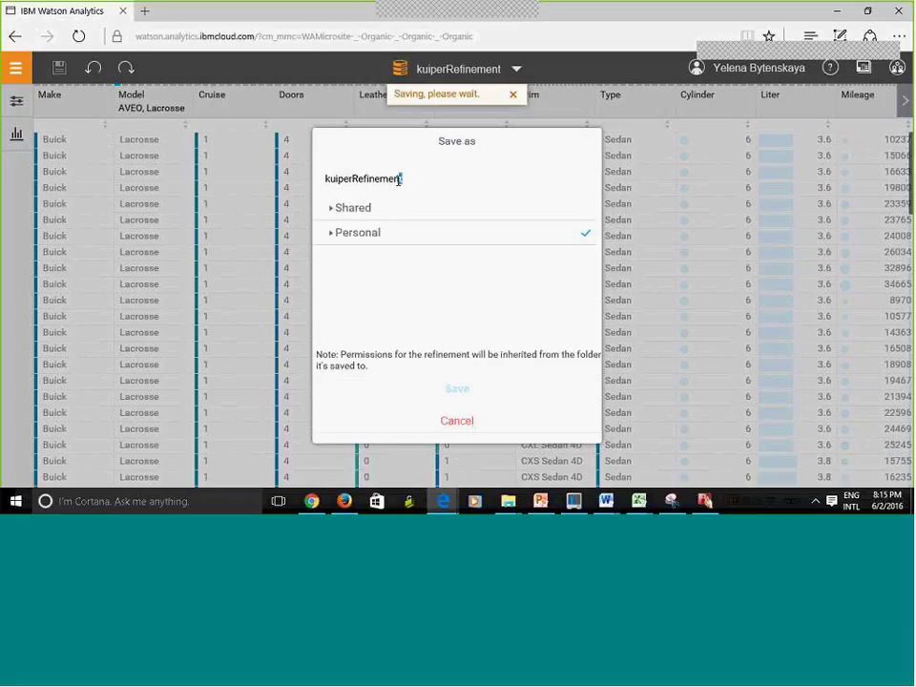
{"action": "left_click", "coordinate": [404, 180]}
{"action": "type", "text": "2"}
{"action": "left_click", "coordinate": [444, 399]}
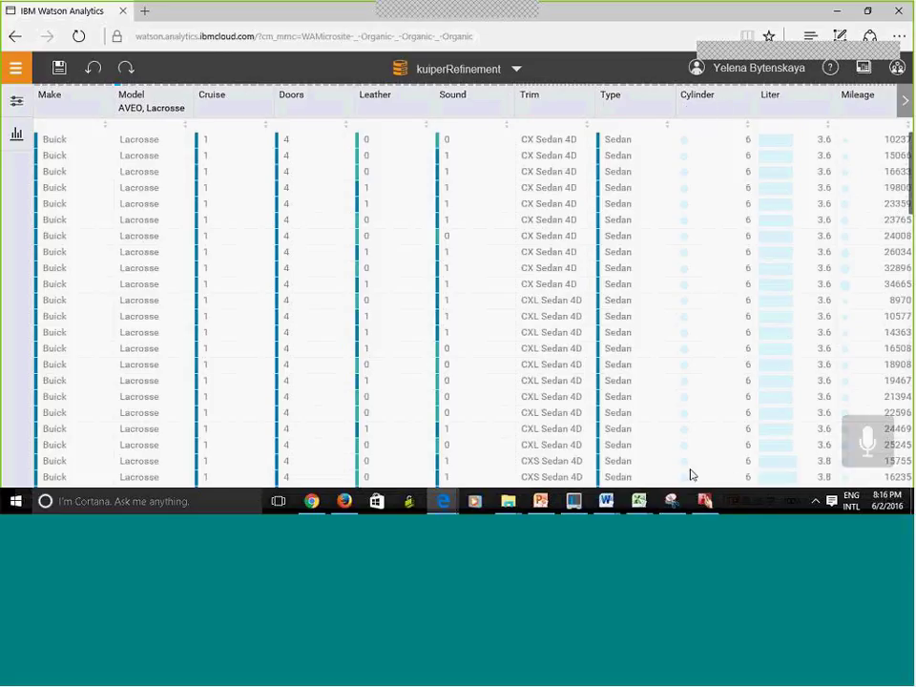
{"action": "left_click", "coordinate": [709, 113]}
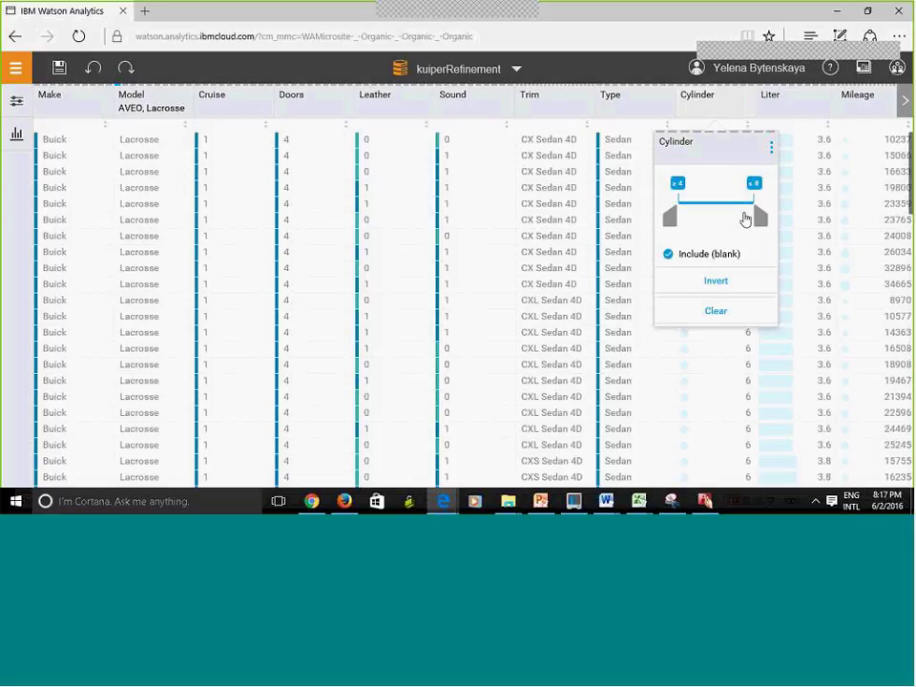
{"action": "left_click", "coordinate": [773, 154]}
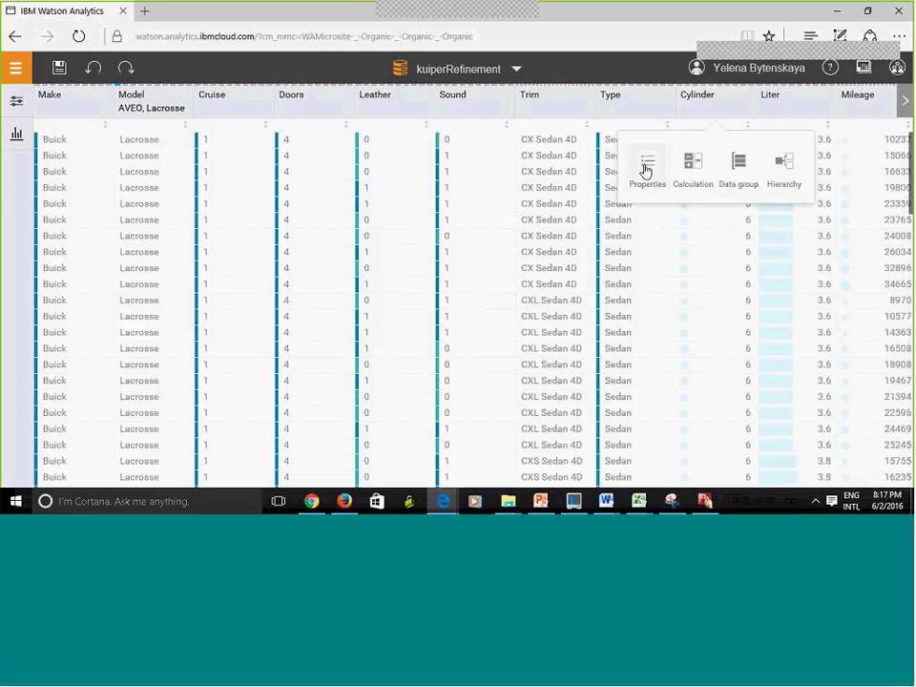
{"action": "left_click", "coordinate": [650, 182]}
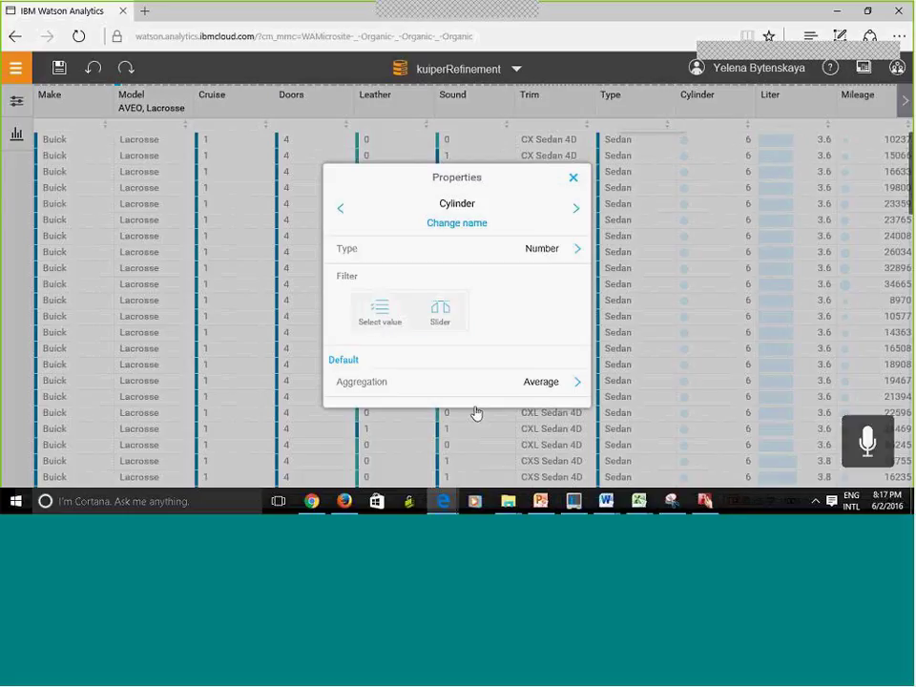
{"action": "left_click", "coordinate": [377, 313]}
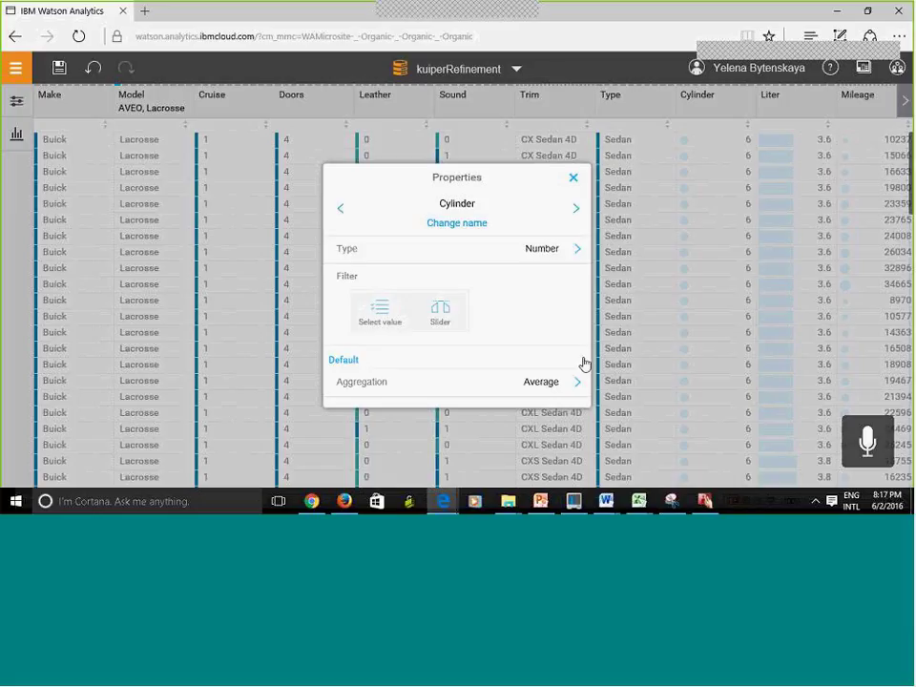
{"action": "left_click", "coordinate": [455, 226]}
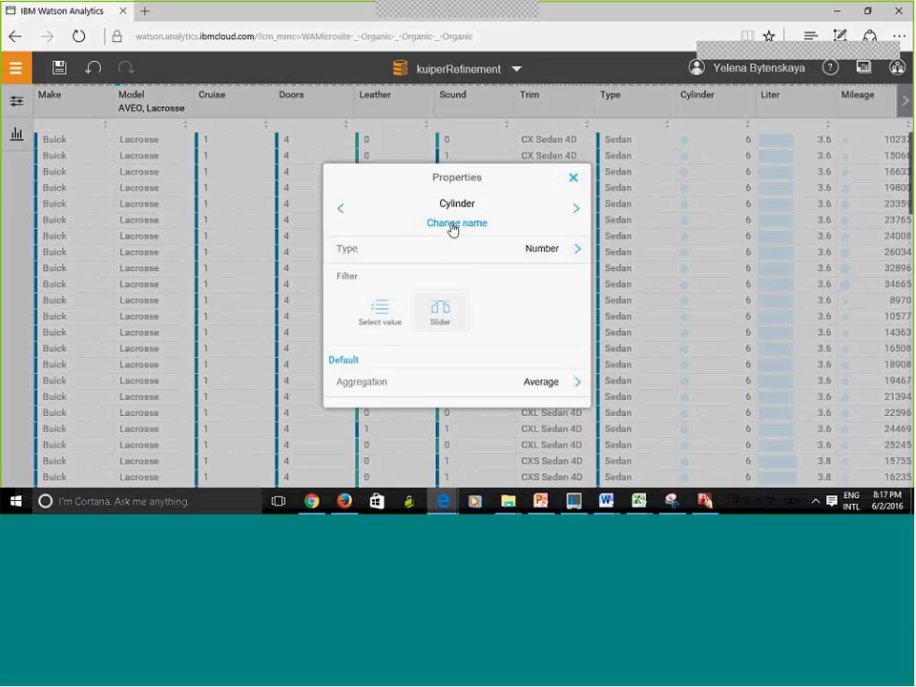
{"action": "left_click", "coordinate": [454, 226]}
{"action": "left_click", "coordinate": [483, 203]}
{"action": "type", "text": "r"}
{"action": "key", "text": "BackSpace"}
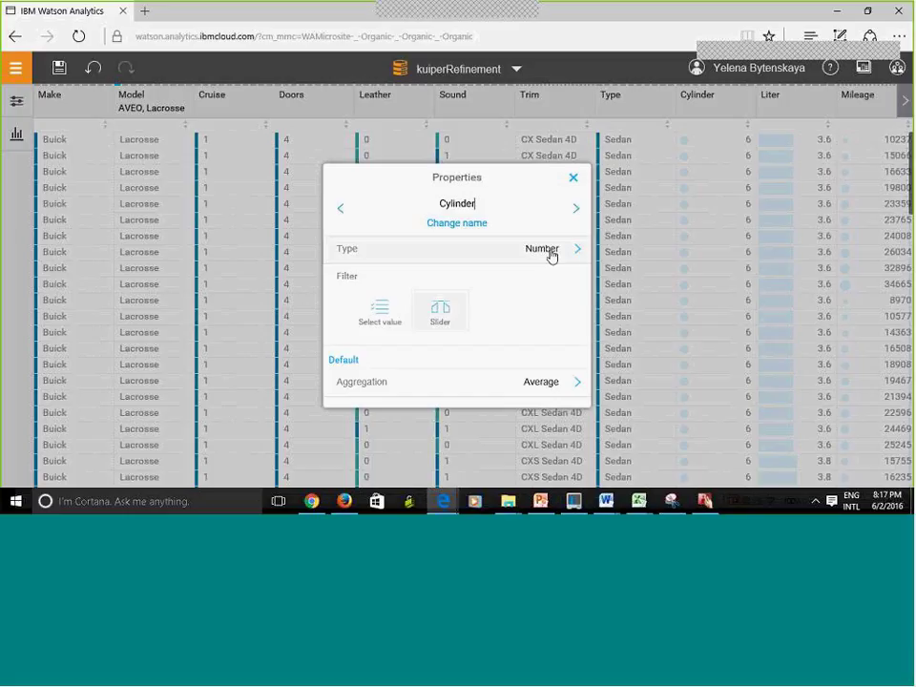
{"action": "left_click", "coordinate": [578, 252]}
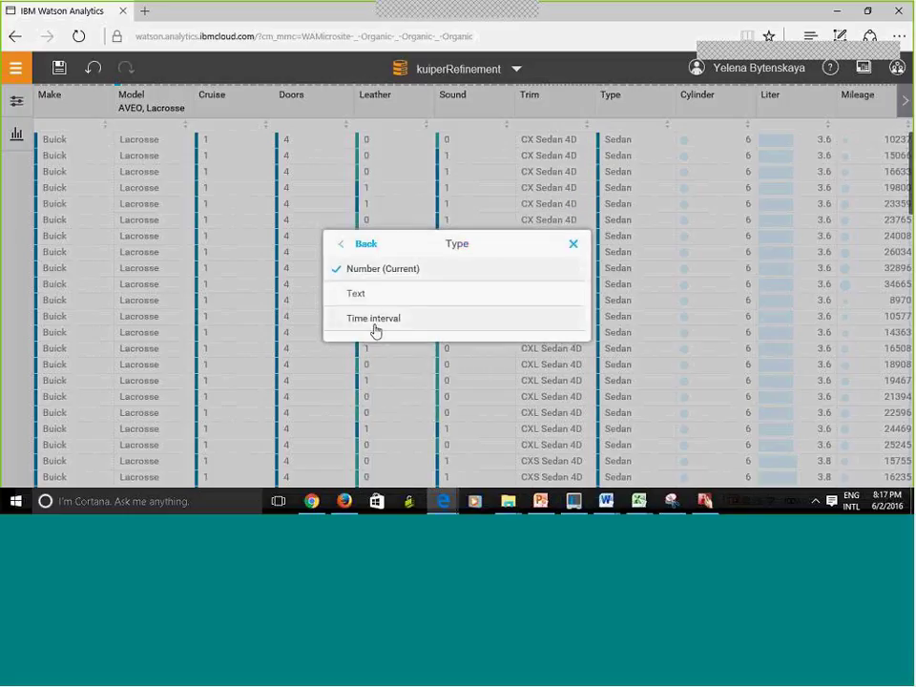
{"action": "left_click", "coordinate": [356, 247]}
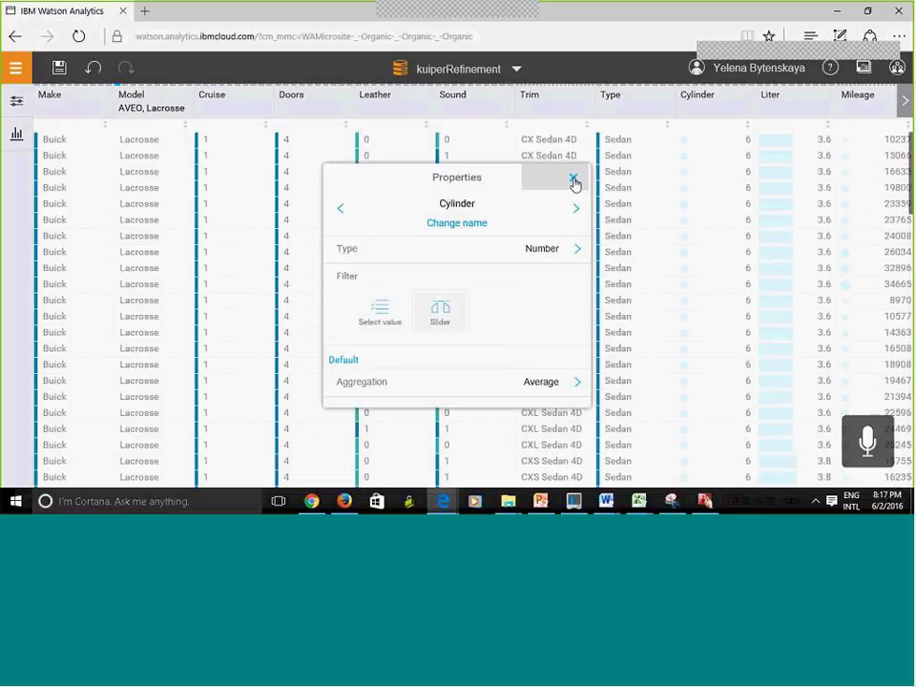
{"action": "left_click", "coordinate": [574, 180]}
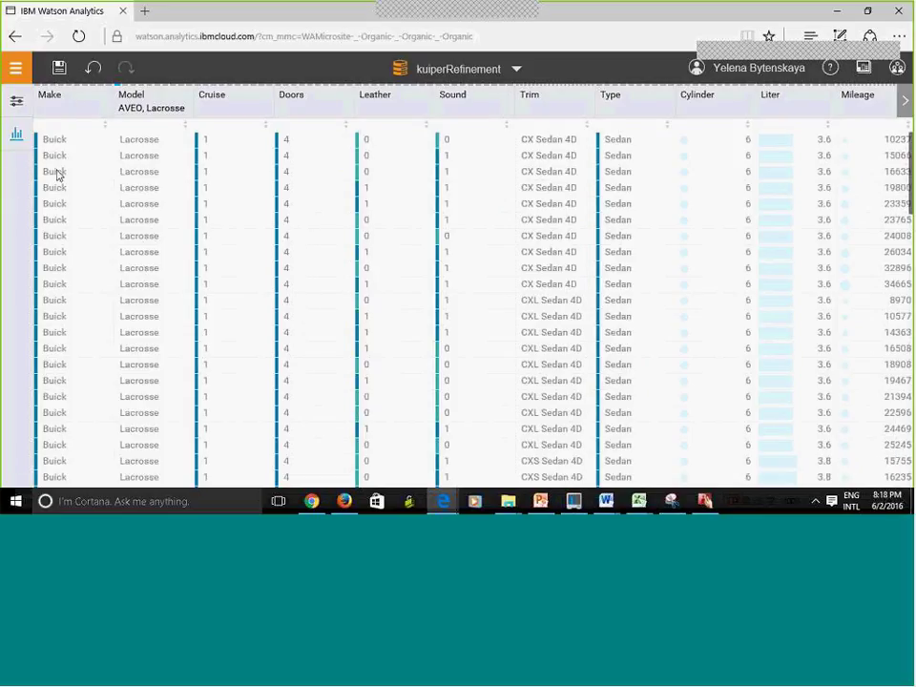
Step: Toggle the data quality view, then start a new Data group column for Make
{"action": "left_click", "coordinate": [15, 137]}
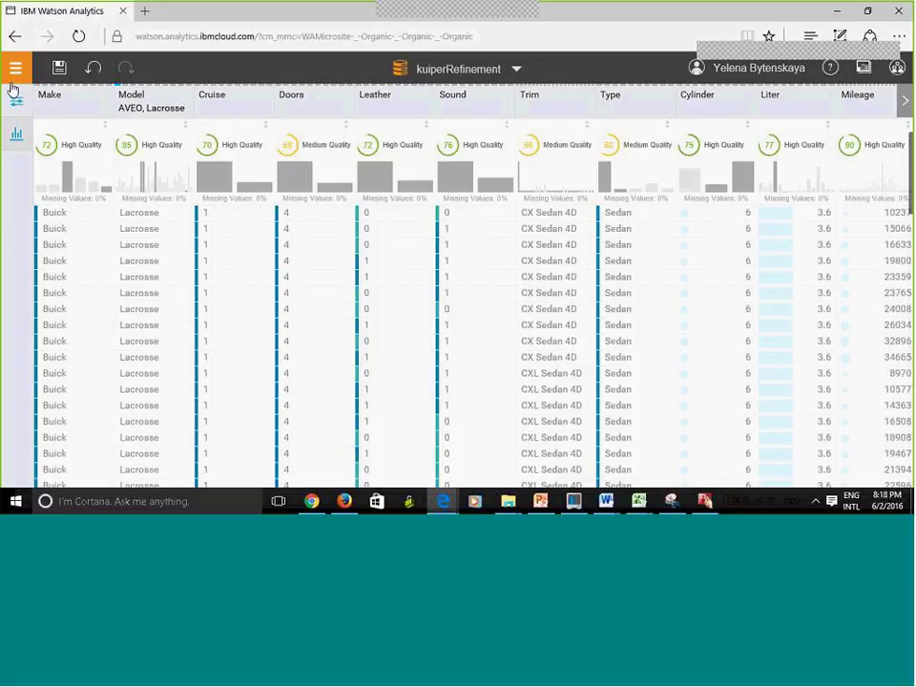
{"action": "left_click", "coordinate": [16, 102]}
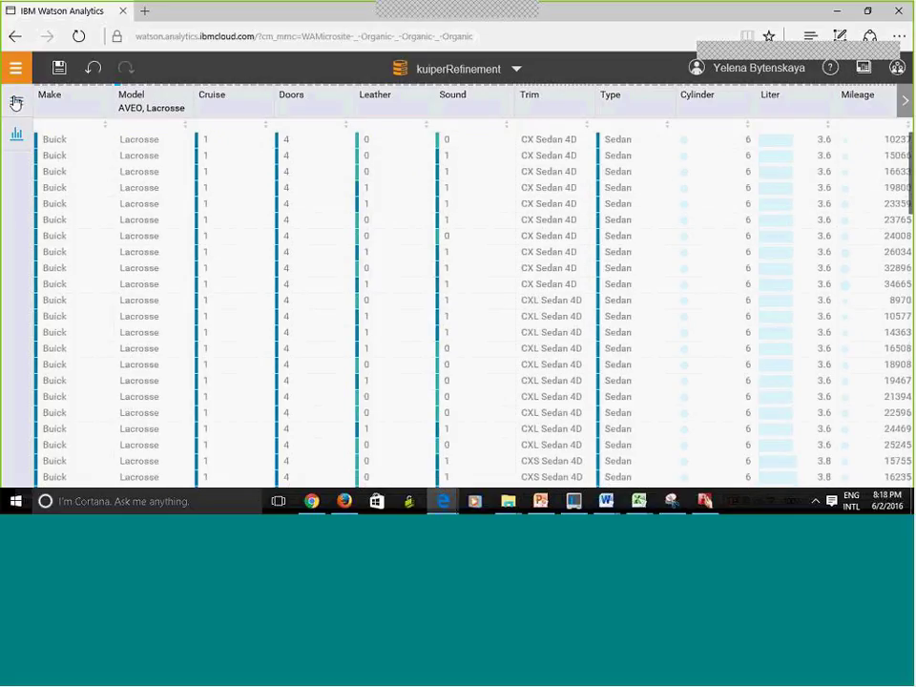
{"action": "left_click", "coordinate": [16, 104]}
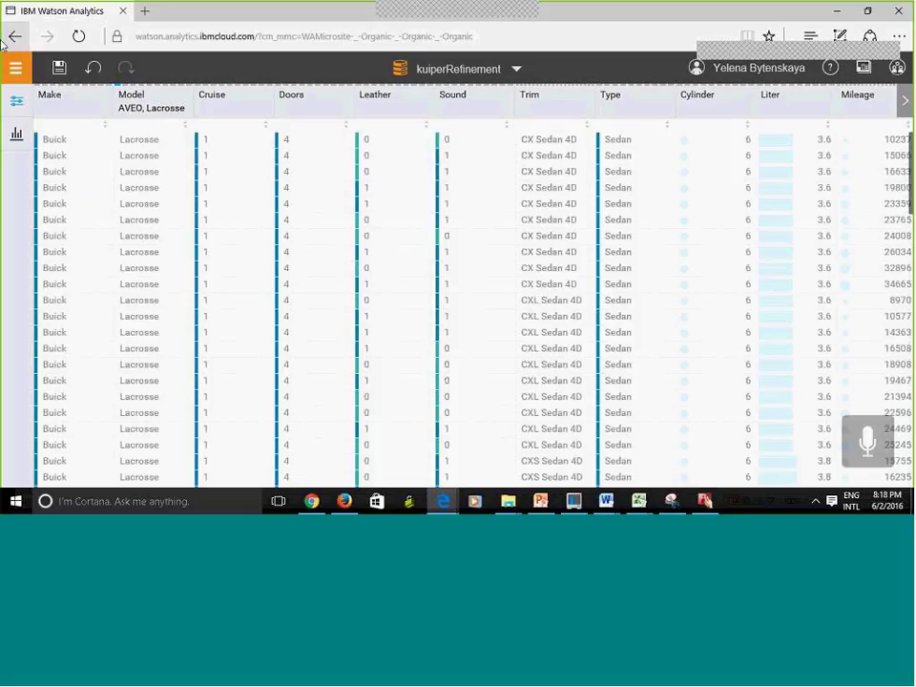
{"action": "left_click", "coordinate": [16, 106]}
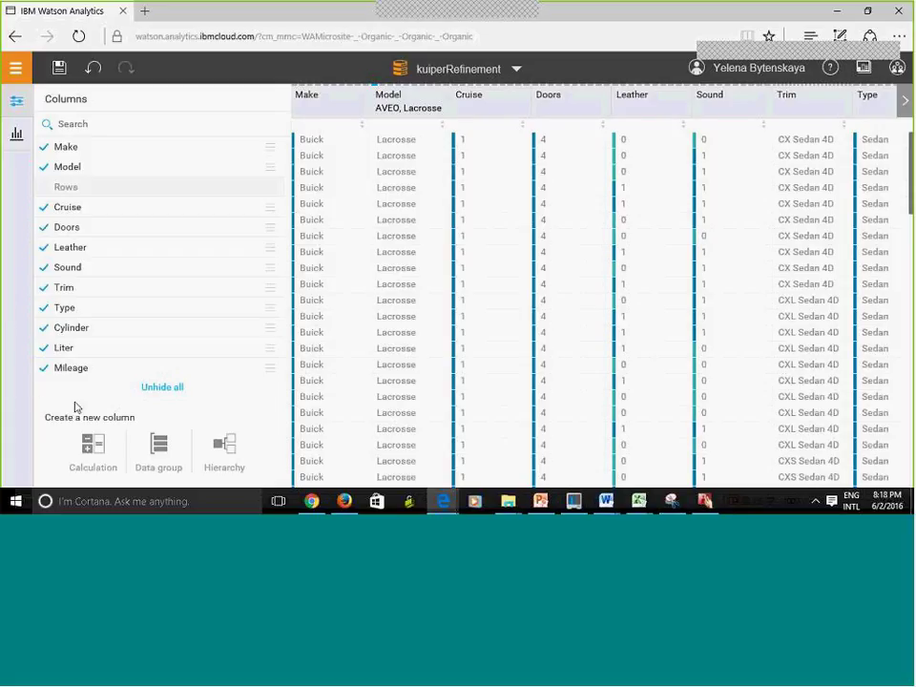
{"action": "left_click", "coordinate": [160, 455]}
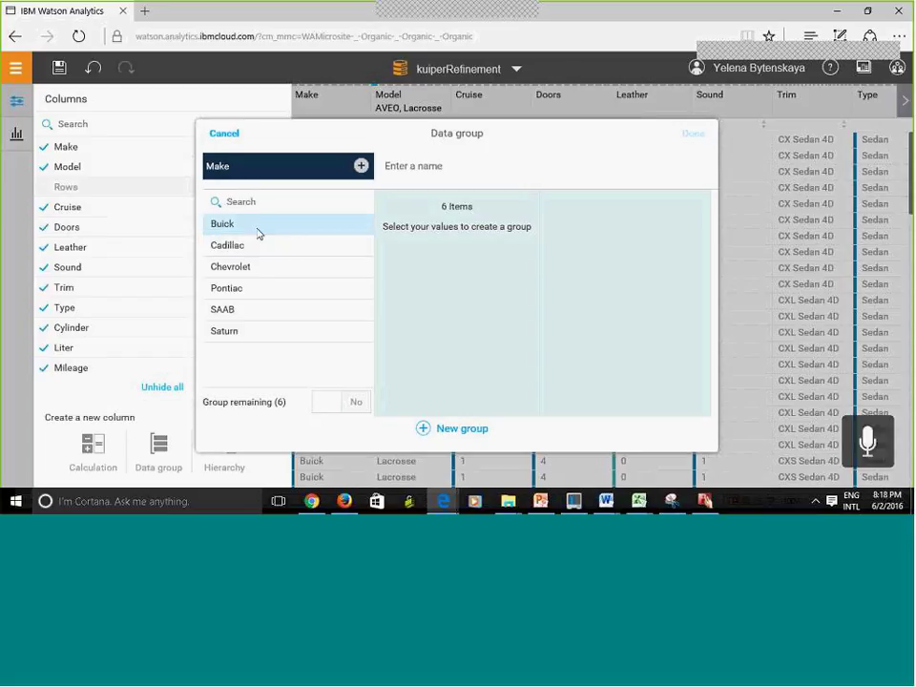
Step: Create a new group named Group 1
{"action": "left_click", "coordinate": [426, 429]}
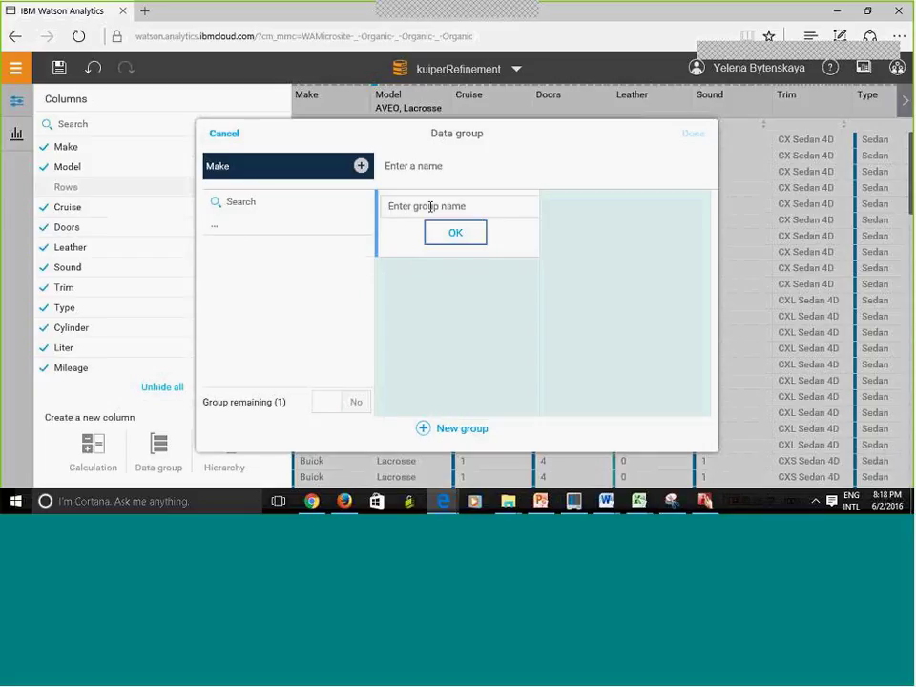
{"action": "type", "text": "Group 1"}
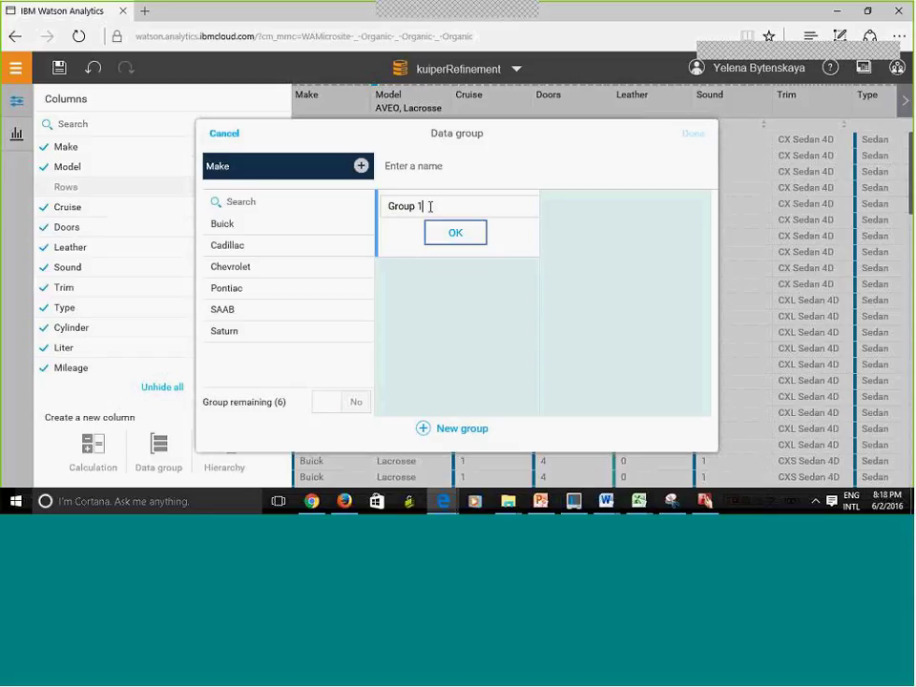
{"action": "left_click", "coordinate": [447, 243]}
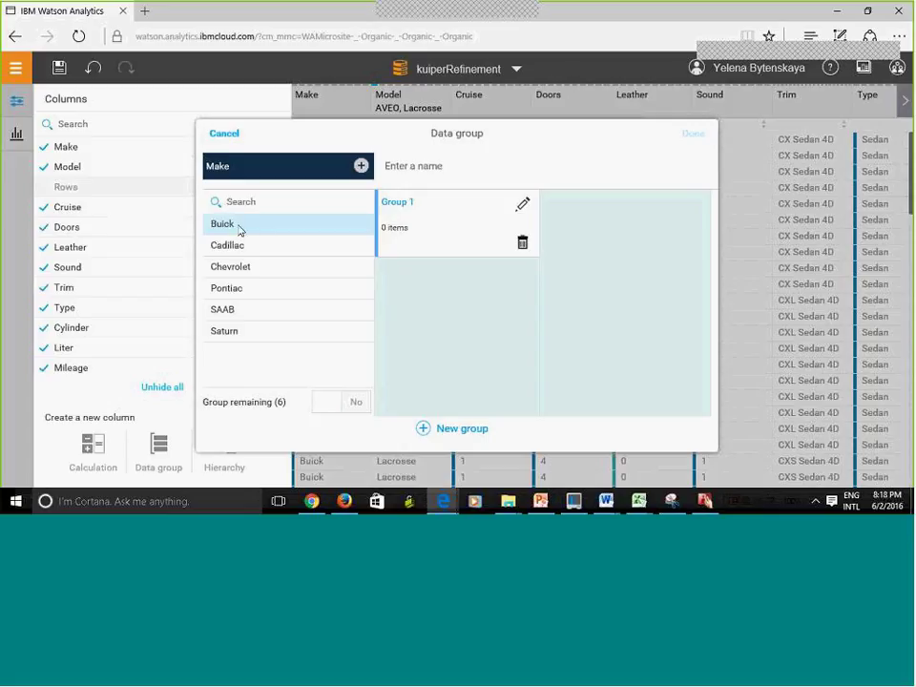
Step: Move Buick and Chevrolet from the Make list into Group 1
{"action": "left_click_drag", "start_coordinate": [247, 225], "coordinate": [417, 246]}
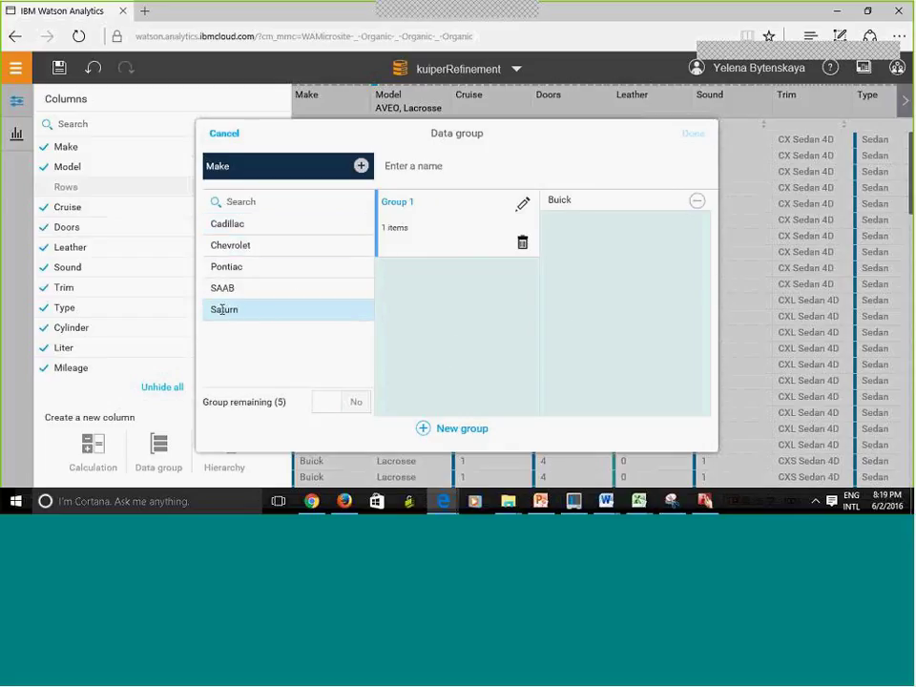
{"action": "left_click", "coordinate": [429, 240]}
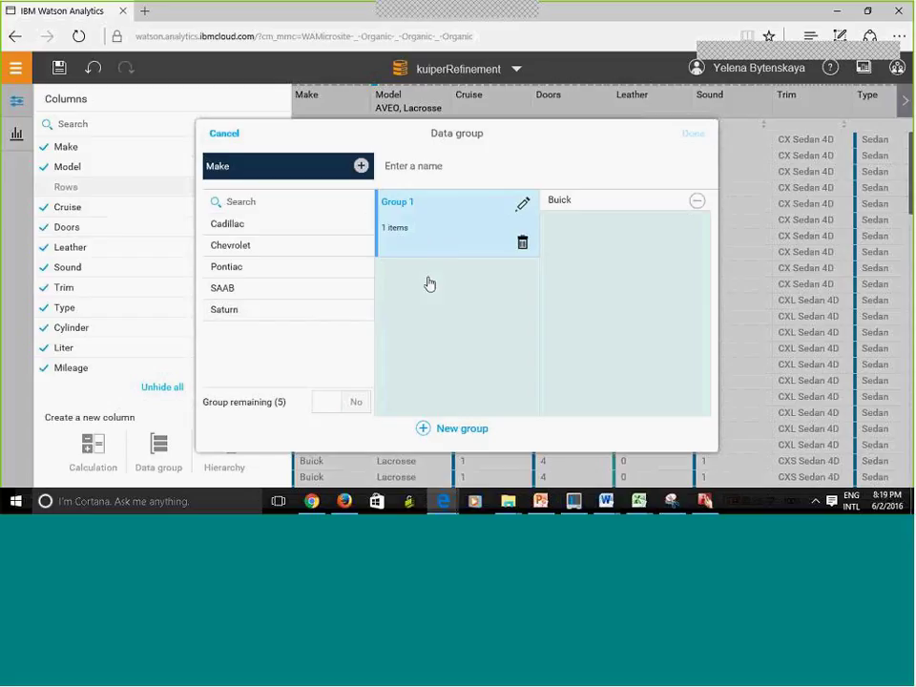
{"action": "left_click", "coordinate": [490, 358]}
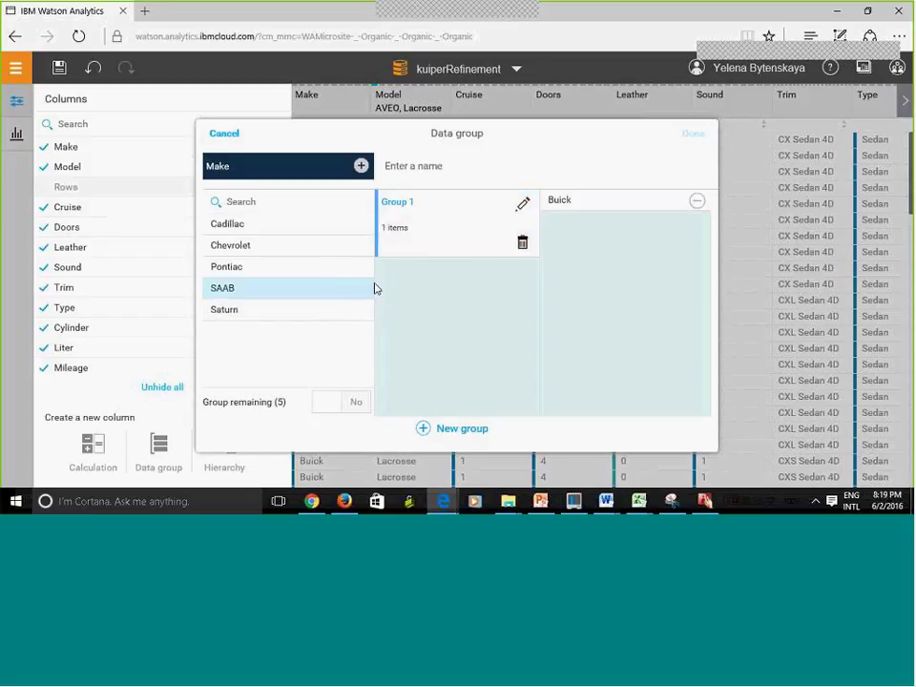
{"action": "left_click_drag", "start_coordinate": [256, 312], "coordinate": [388, 386]}
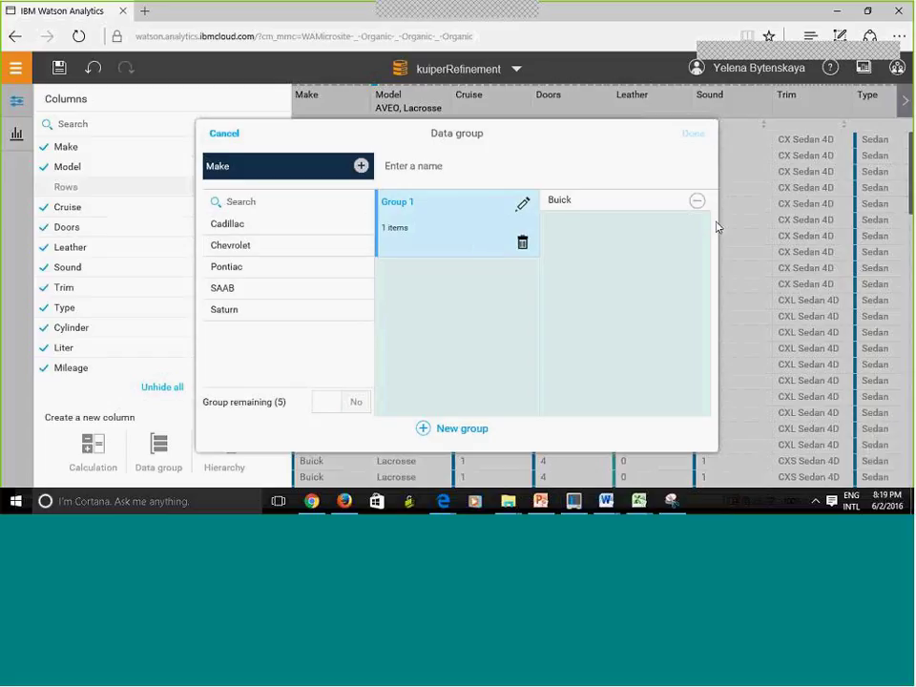
{"action": "left_click", "coordinate": [283, 252]}
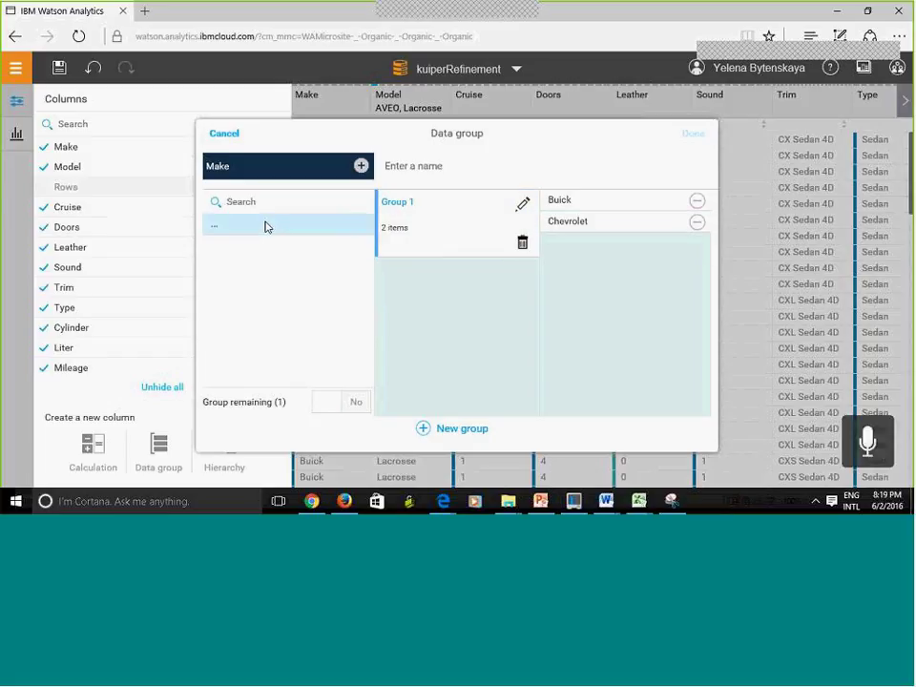
{"action": "left_click", "coordinate": [266, 229]}
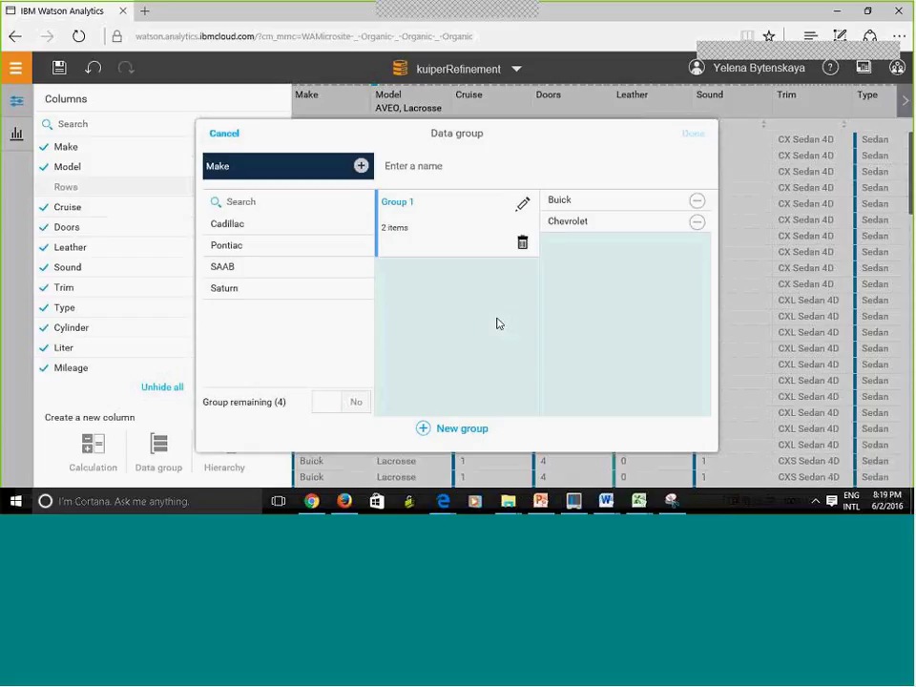
Step: Create 'Group 2' in the Make grouping and assign Saturn, SAAB, Pontiac and Cadillac to it
{"action": "left_click", "coordinate": [426, 430]}
{"action": "left_click", "coordinate": [417, 268]}
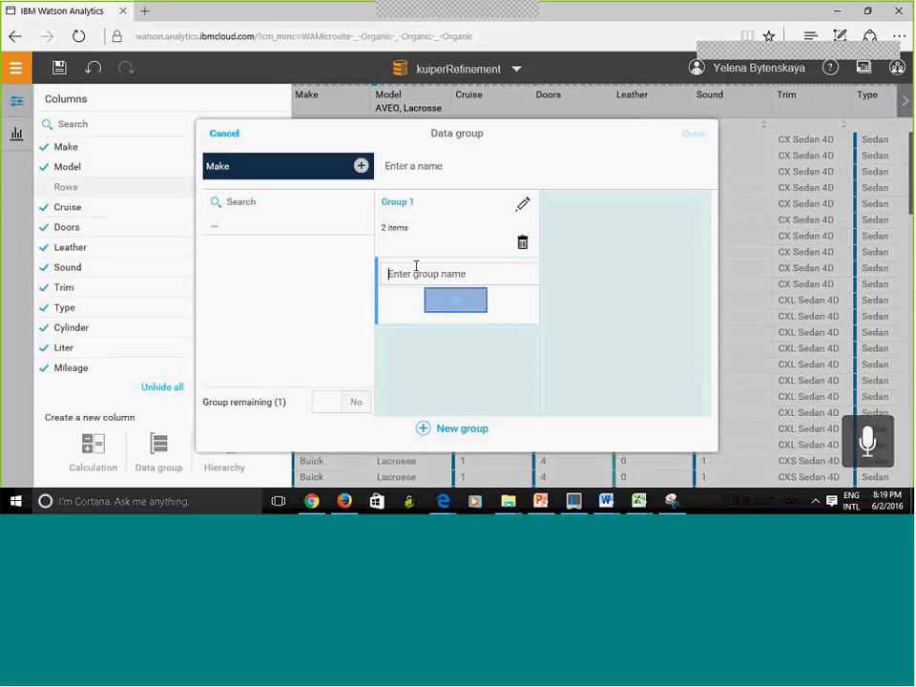
{"action": "type", "text": "Group"}
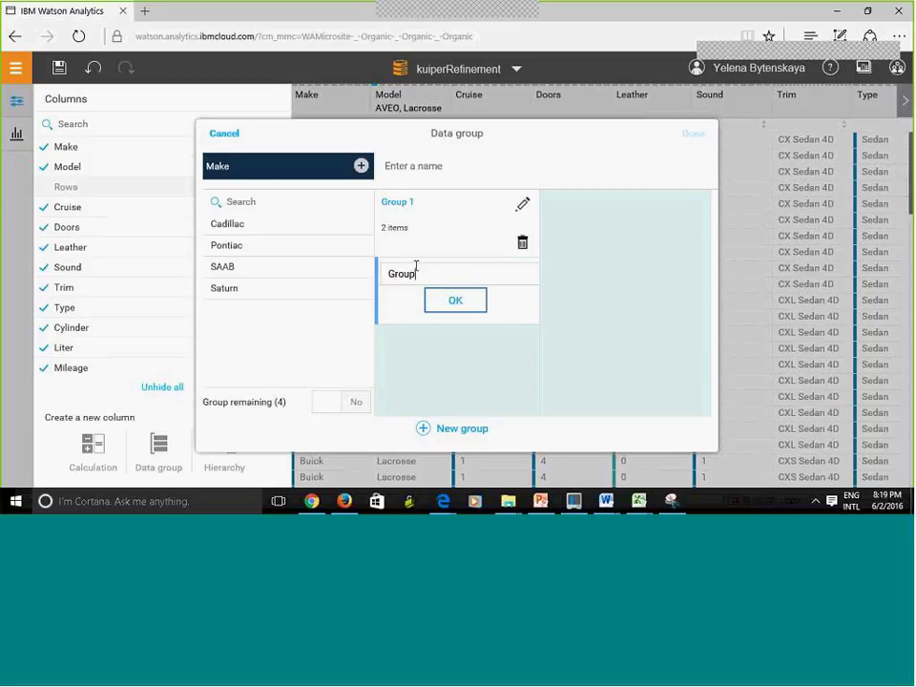
{"action": "type", "text": " 2"}
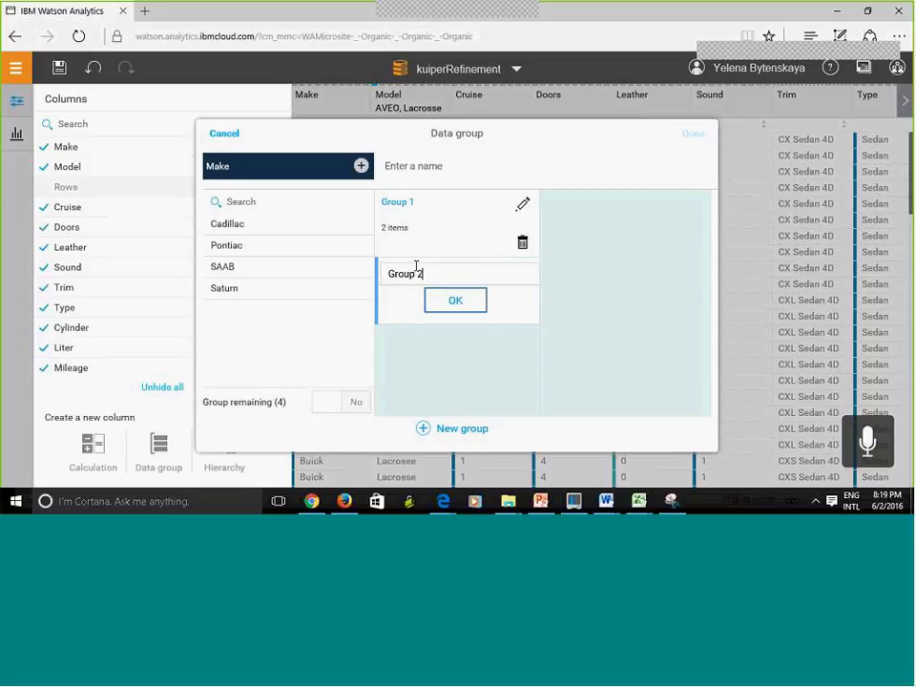
{"action": "left_click", "coordinate": [450, 309]}
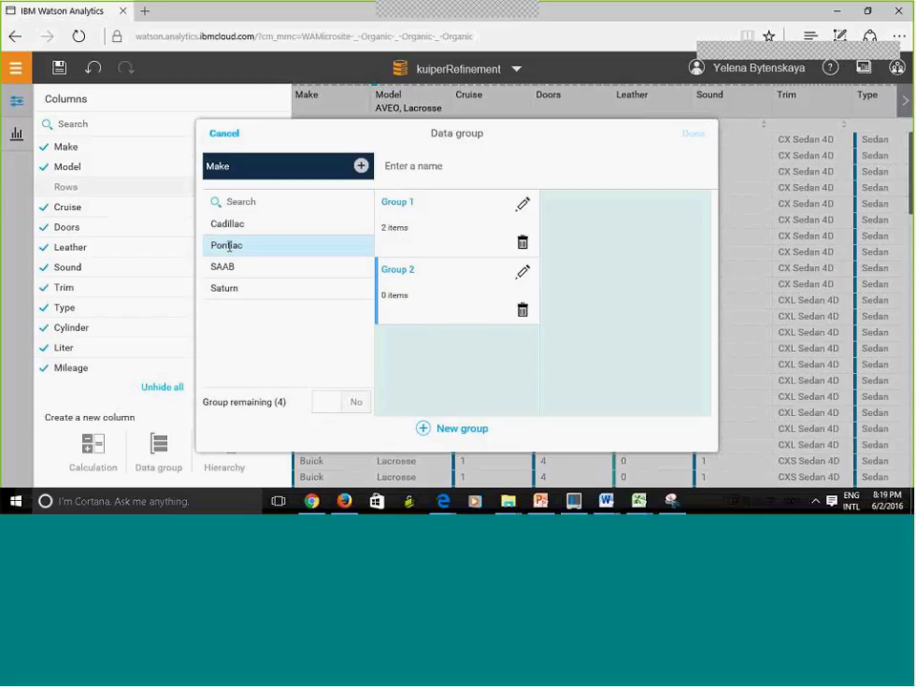
{"action": "left_click", "coordinate": [431, 306]}
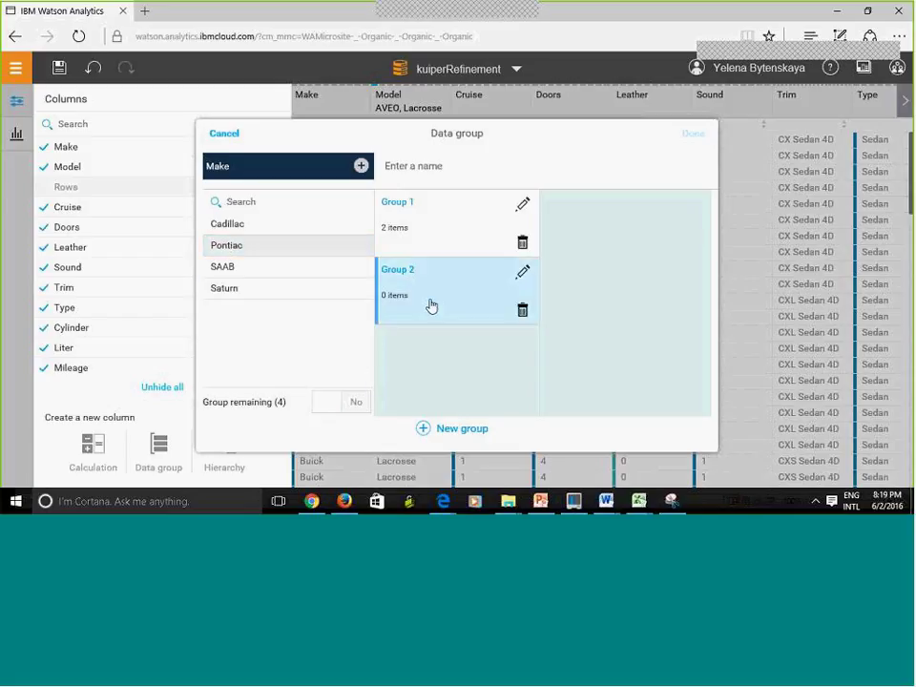
{"action": "left_click", "coordinate": [284, 290]}
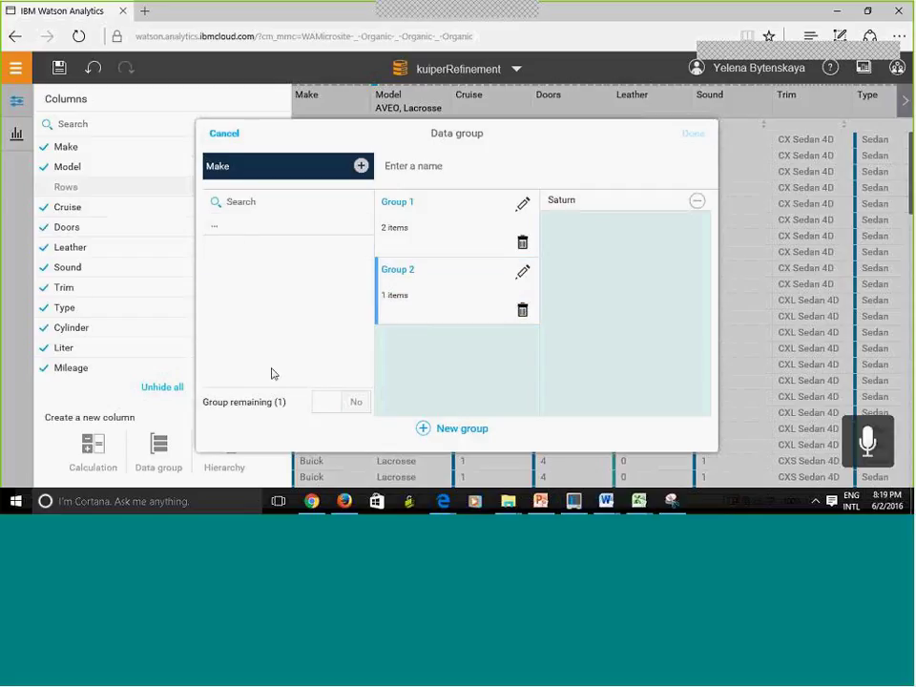
{"action": "left_click", "coordinate": [239, 270]}
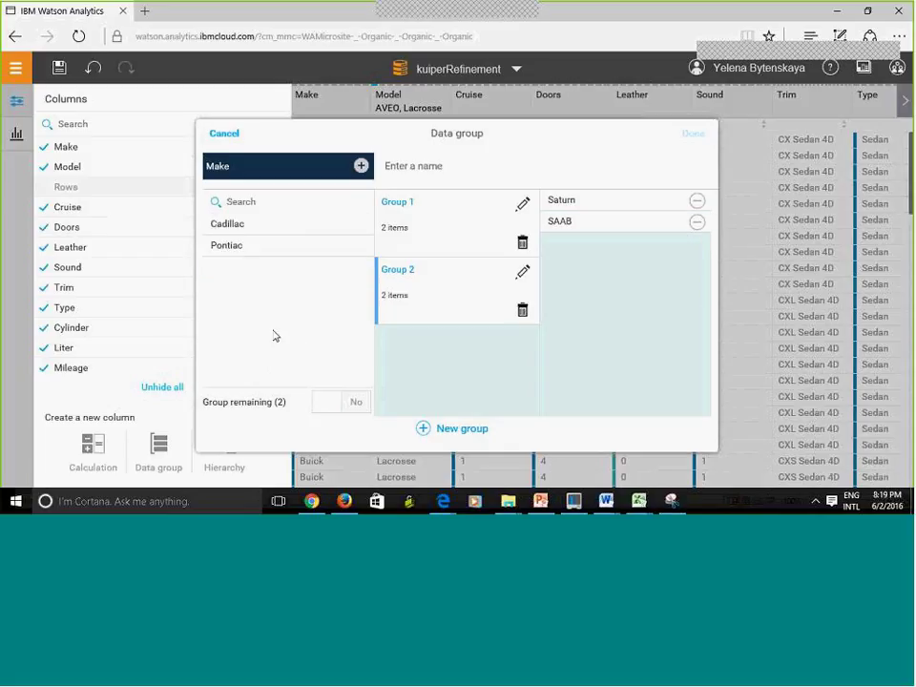
{"action": "left_click", "coordinate": [269, 246]}
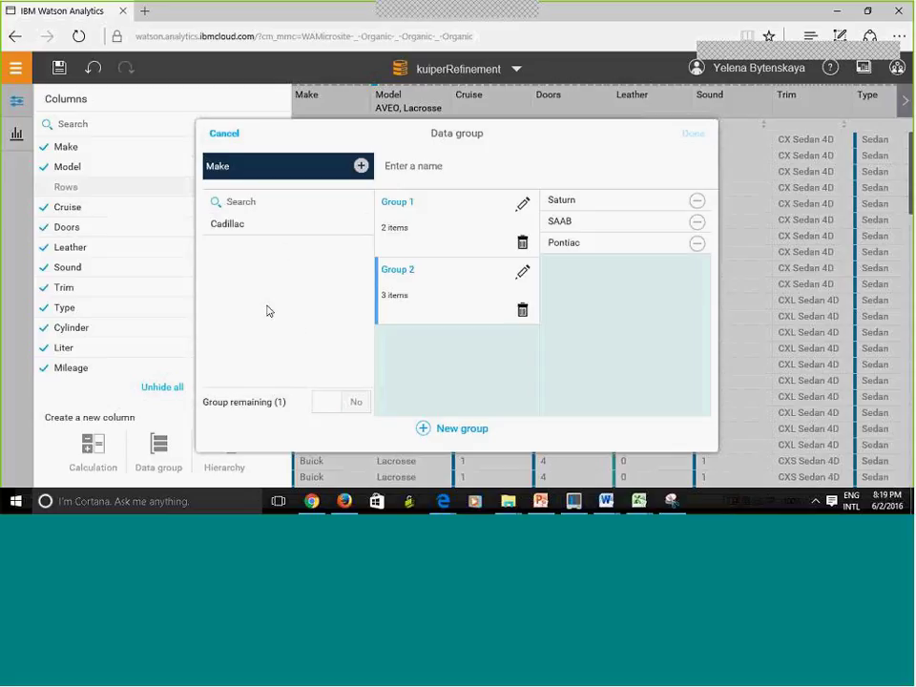
{"action": "left_click", "coordinate": [249, 227]}
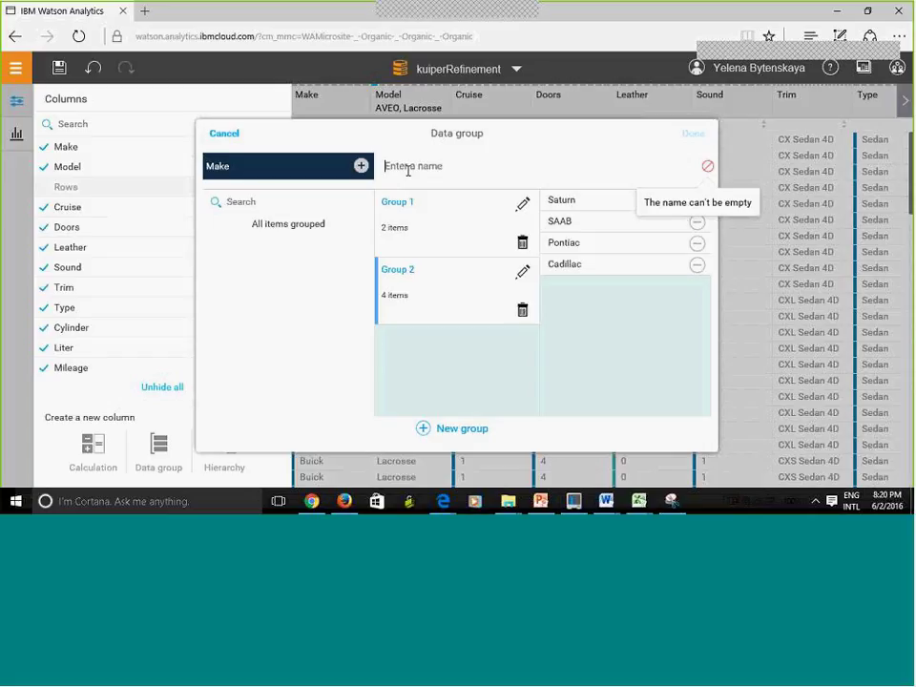
Step: Name the data group 'MakeGroup' and add it to the table as a new column
{"action": "type", "text": "Make"}
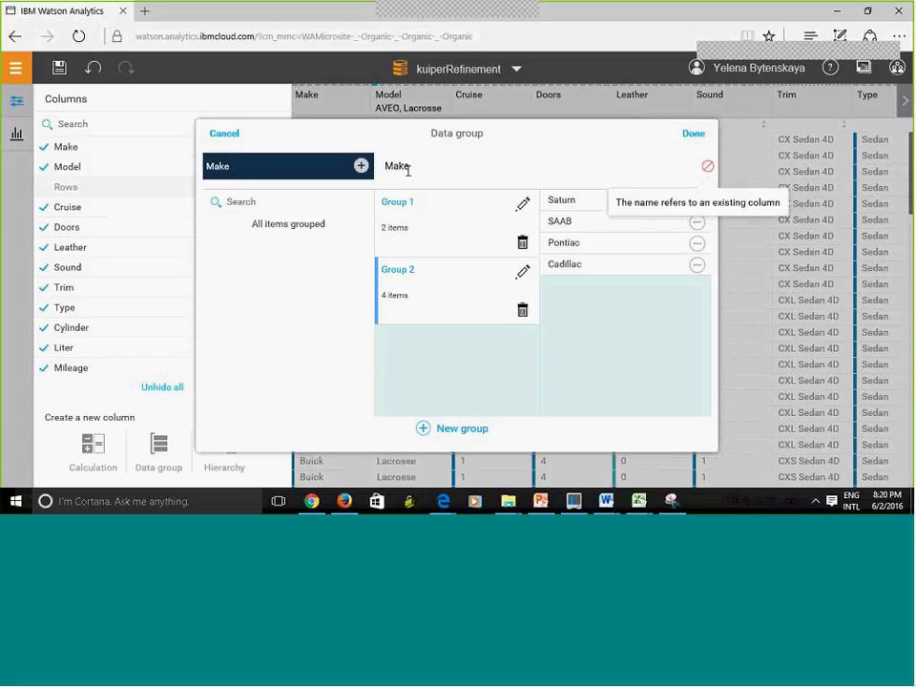
{"action": "type", "text": "Group"}
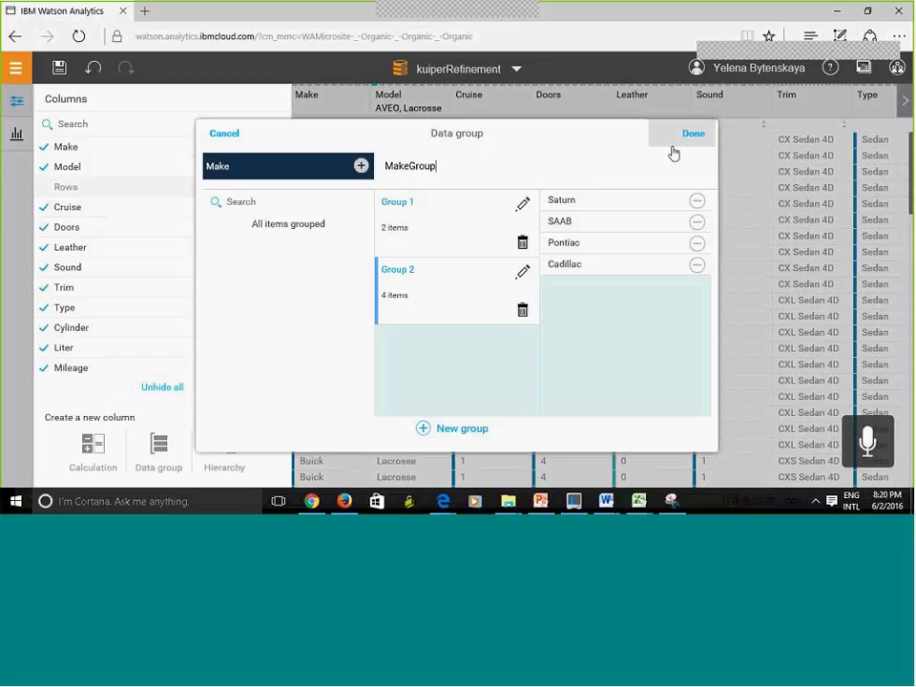
{"action": "left_click", "coordinate": [691, 135]}
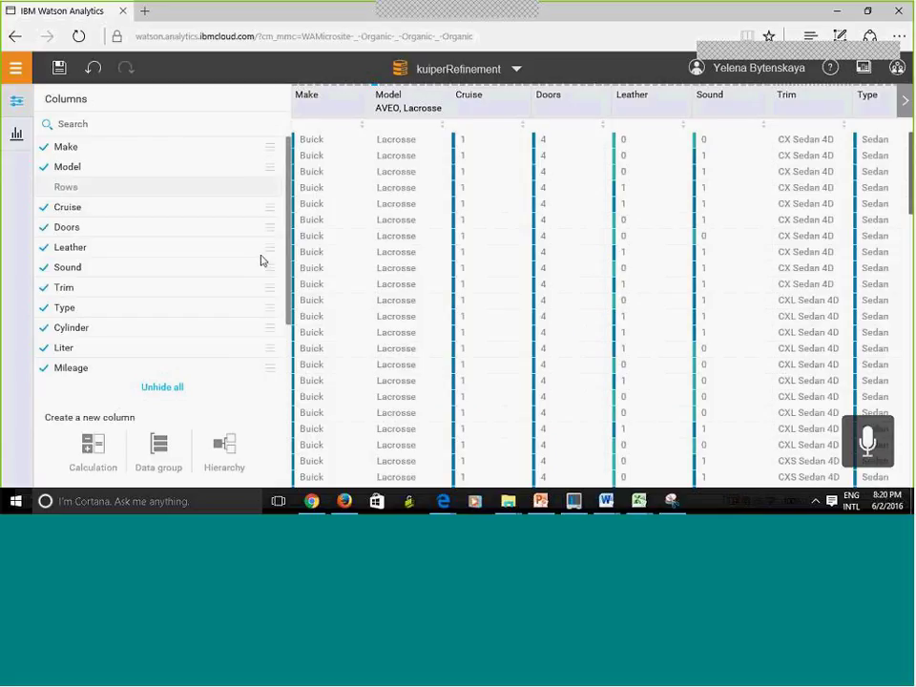
{"action": "left_click", "coordinate": [17, 102]}
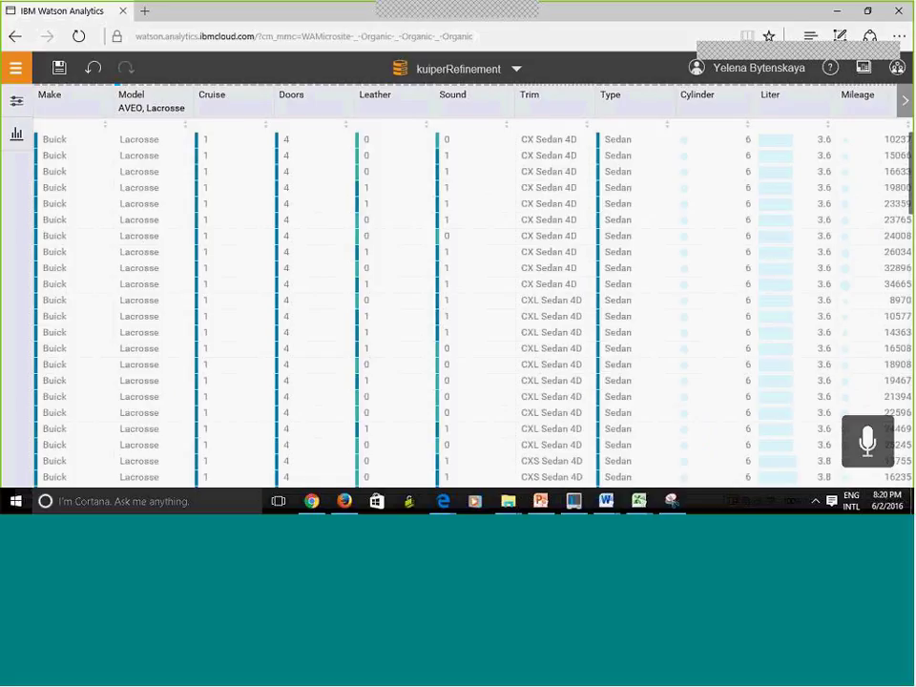
{"action": "left_click", "coordinate": [16, 100]}
Step: Scroll to the MakeGroup column and inspect its filter options and the Price range filter
{"action": "left_click", "coordinate": [905, 100]}
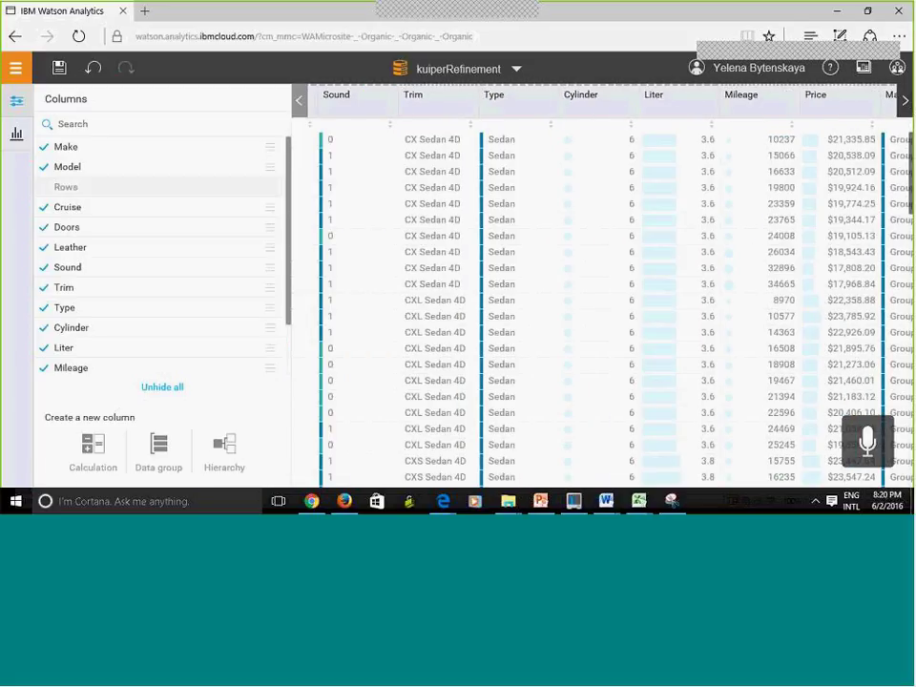
{"action": "left_click", "coordinate": [905, 100]}
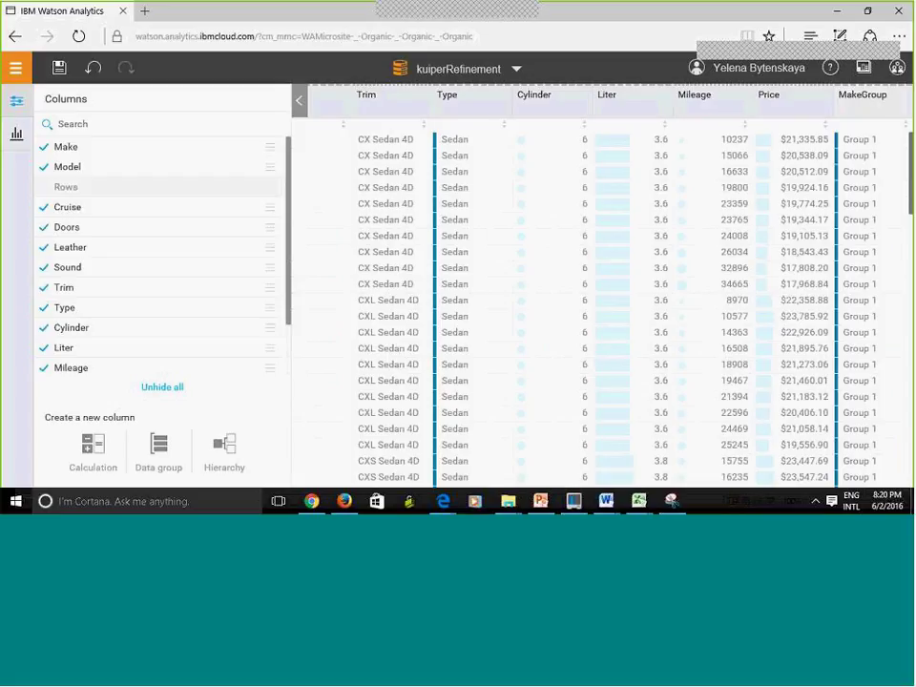
{"action": "left_click", "coordinate": [905, 124]}
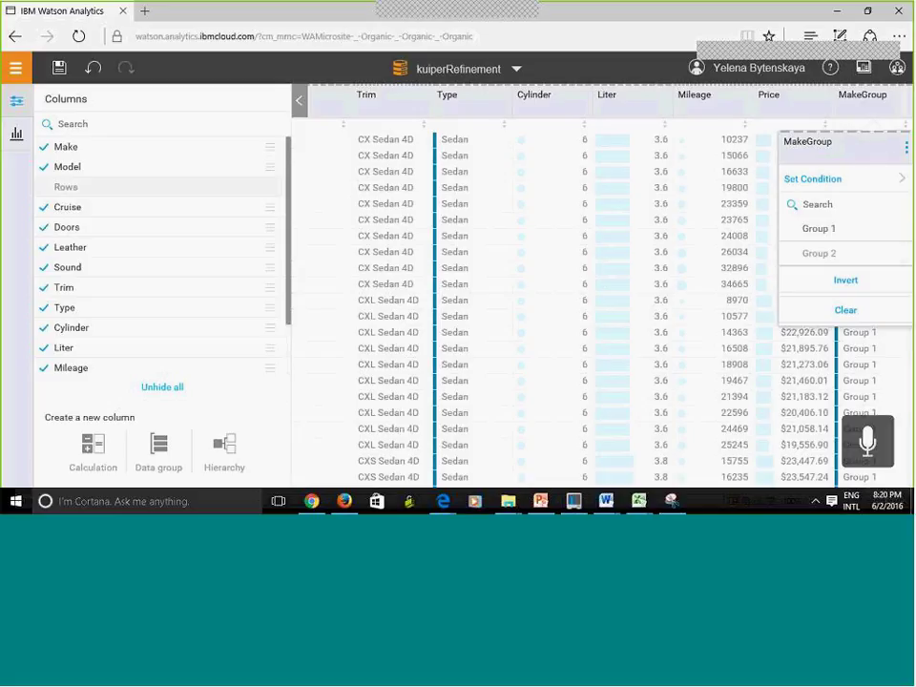
{"action": "left_click", "coordinate": [786, 154]}
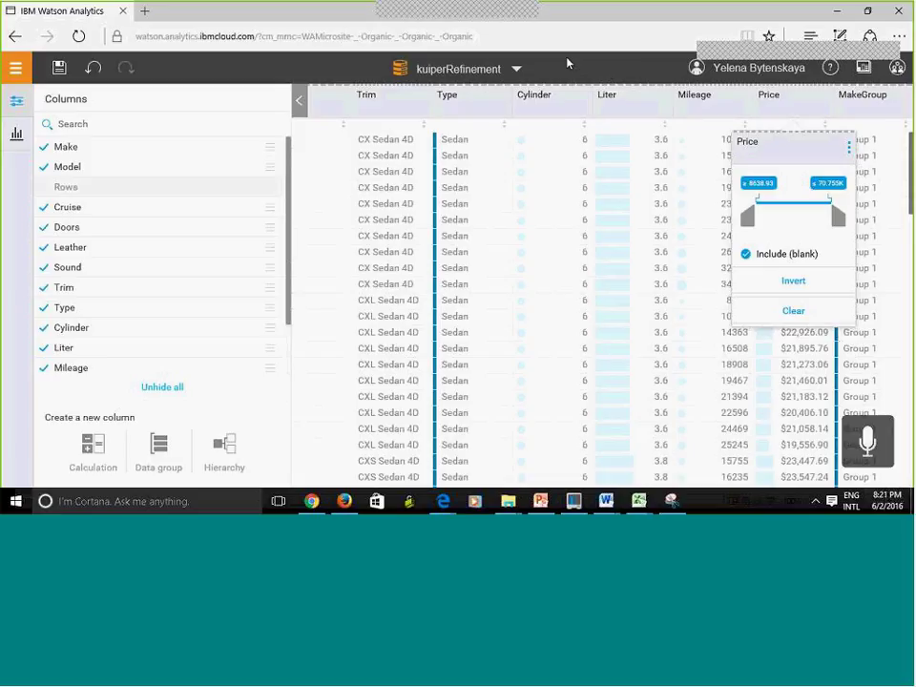
{"action": "left_click", "coordinate": [14, 84]}
{"action": "left_click", "coordinate": [12, 99]}
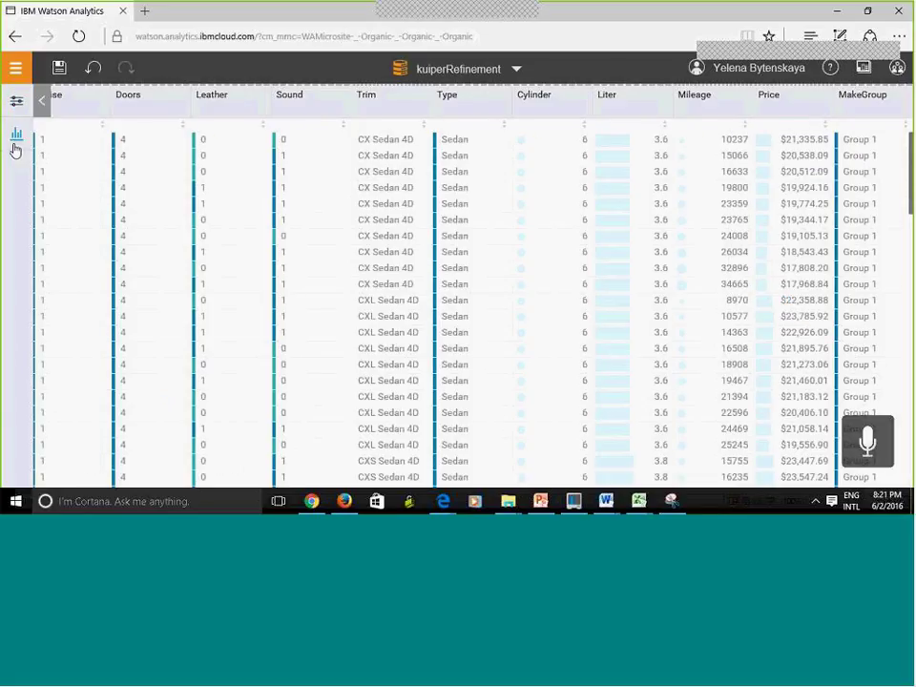
Step: Show data quality metrics for each column, then uncheck MakeGroup in the column list to hide it
{"action": "left_click", "coordinate": [16, 139]}
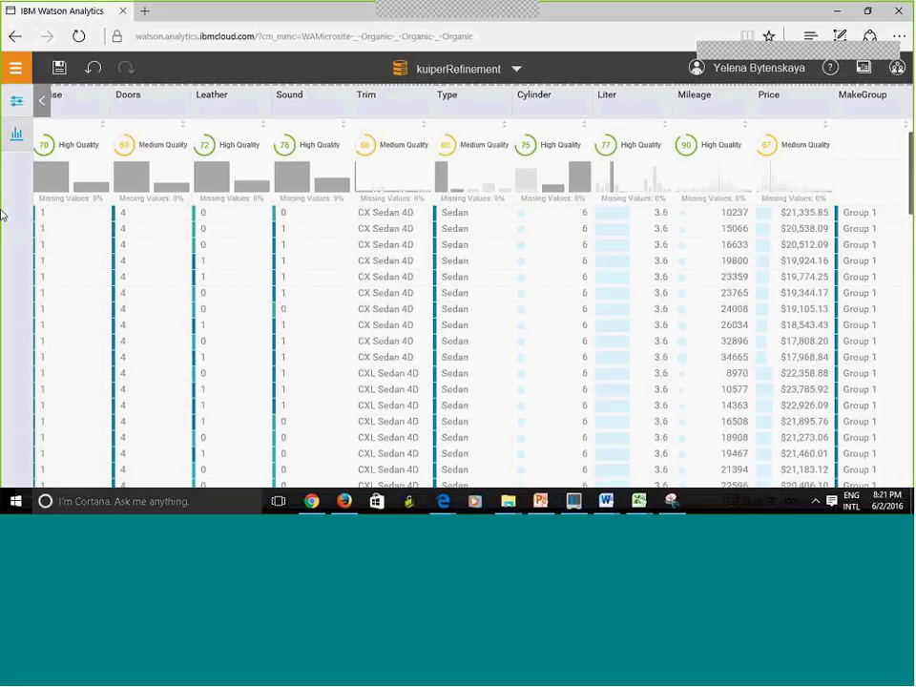
{"action": "left_click", "coordinate": [15, 98]}
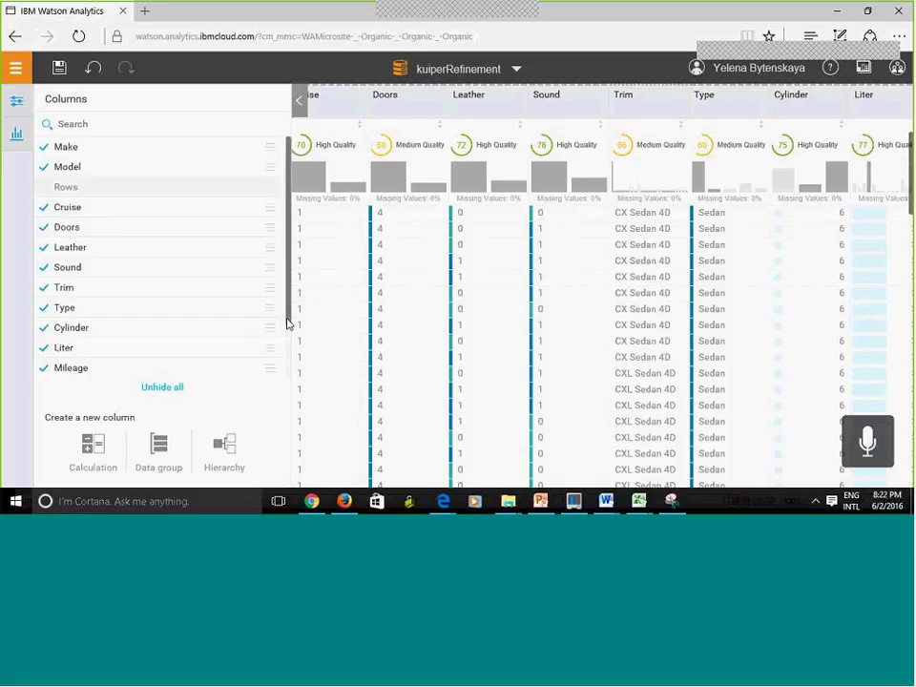
{"action": "scroll", "coordinate": [288, 358], "scroll_direction": "down", "scroll_amount": 1}
{"action": "scroll", "coordinate": [288, 372], "scroll_direction": "down", "scroll_amount": 1}
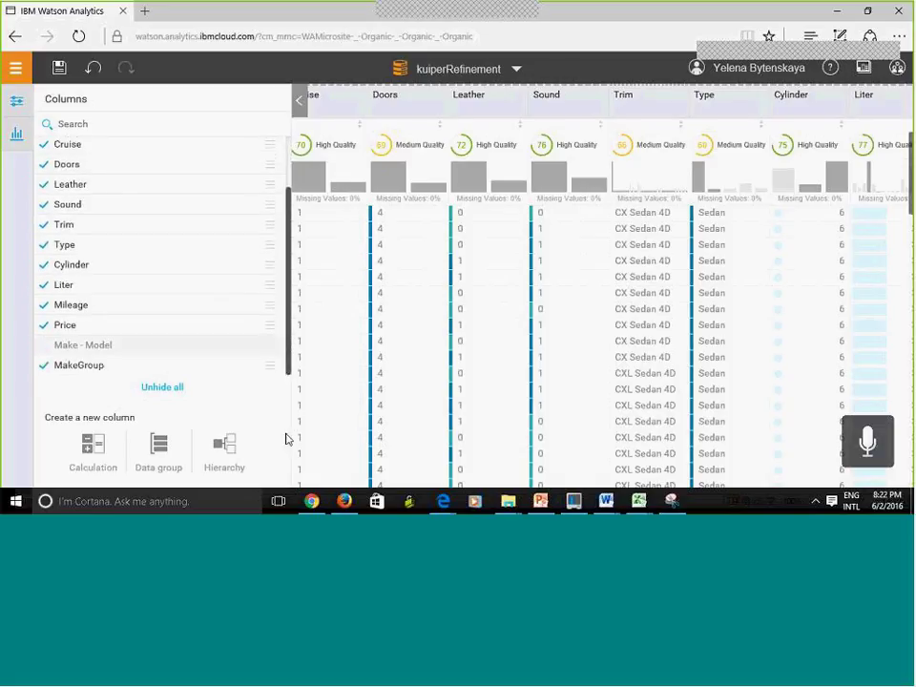
{"action": "left_click", "coordinate": [44, 367]}
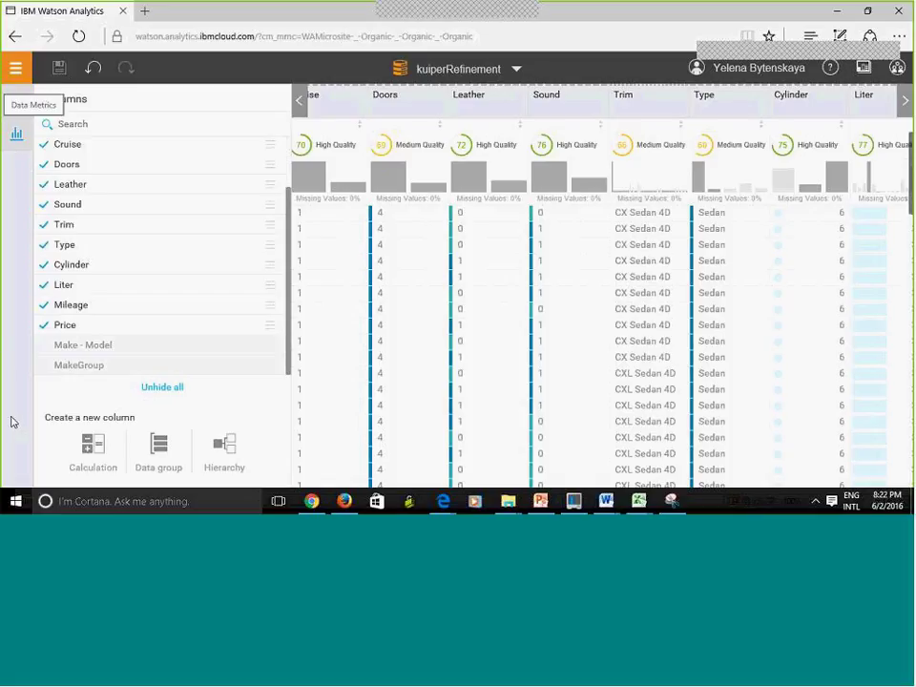
Step: Start a calculated column named 'Discount price' with Price as the first operand
{"action": "left_click", "coordinate": [92, 450]}
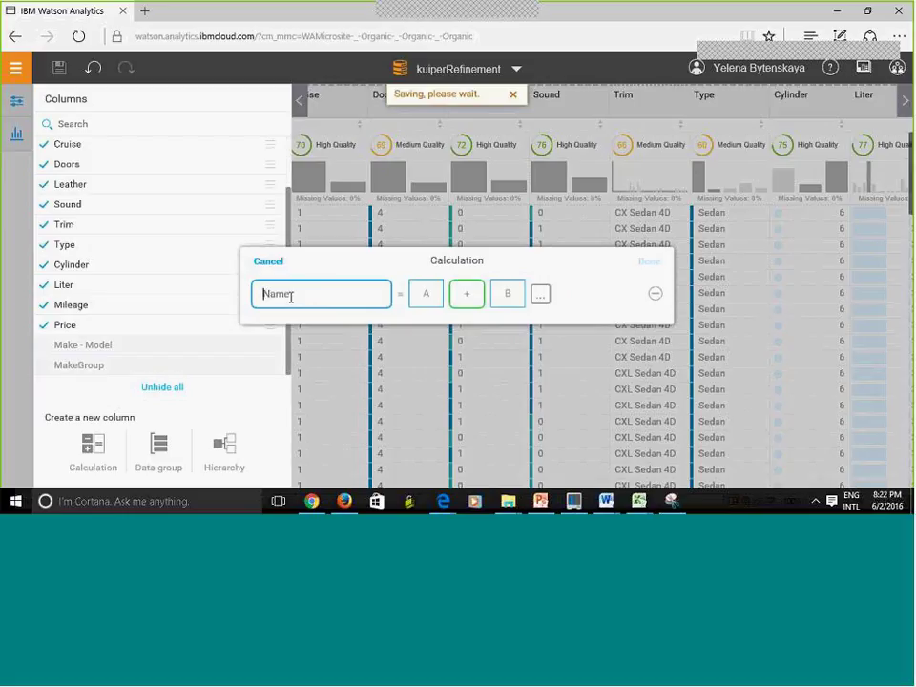
{"action": "type", "text": "Disco"}
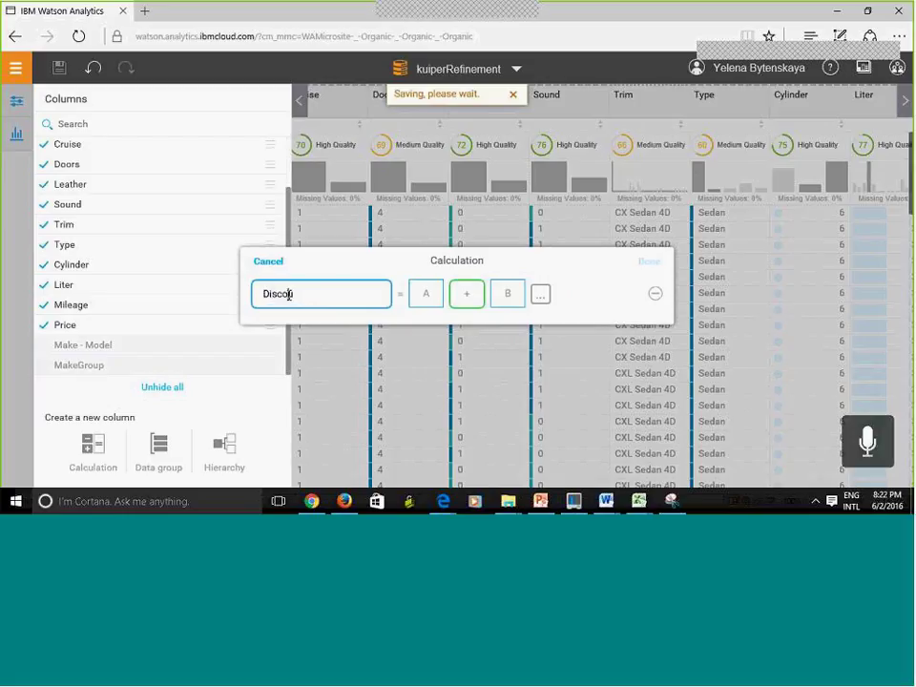
{"action": "type", "text": "u"}
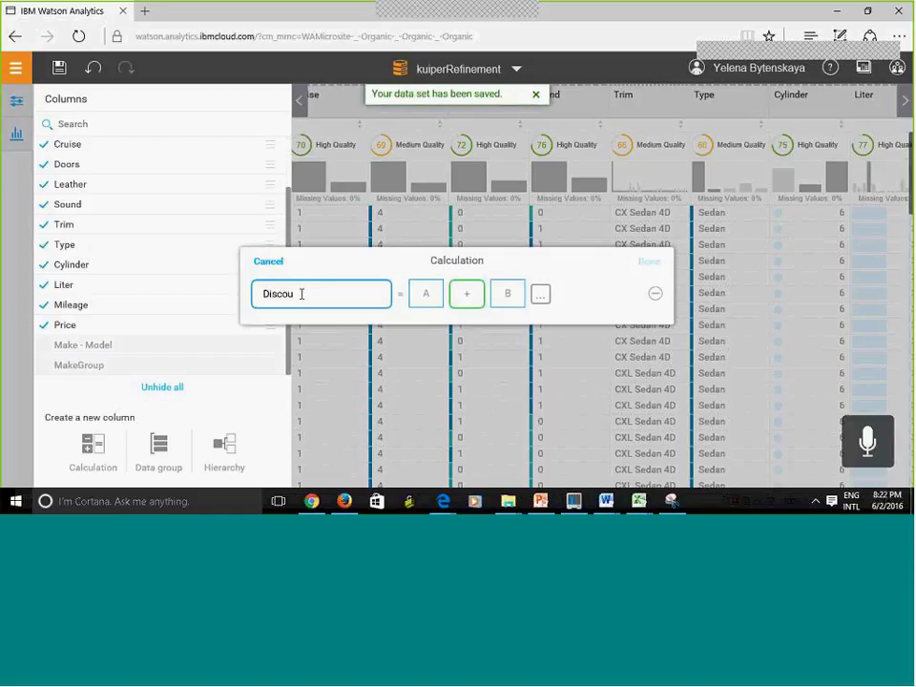
{"action": "type", "text": "nt price"}
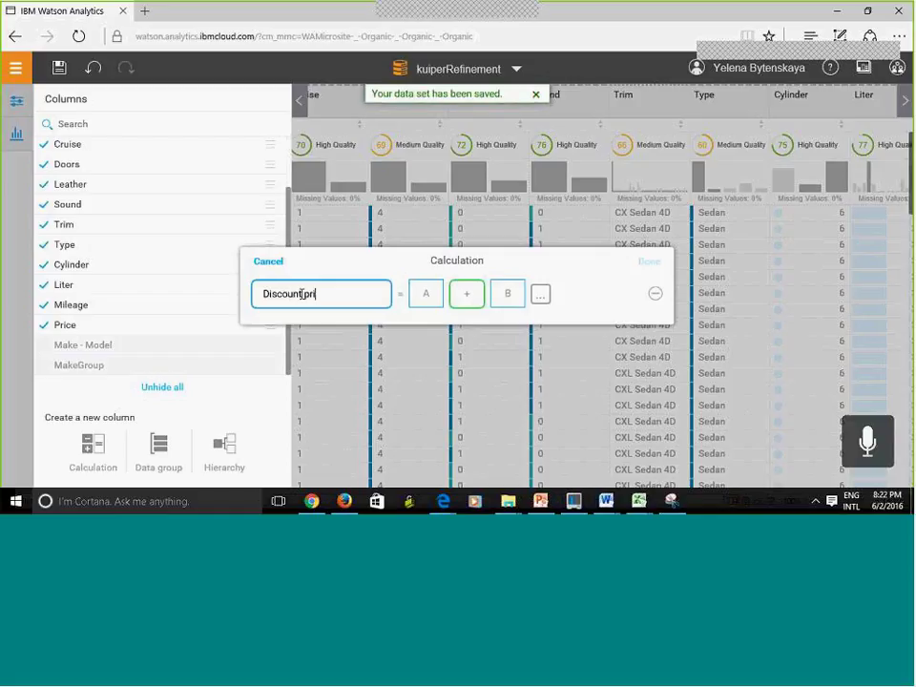
{"action": "left_click", "coordinate": [426, 293]}
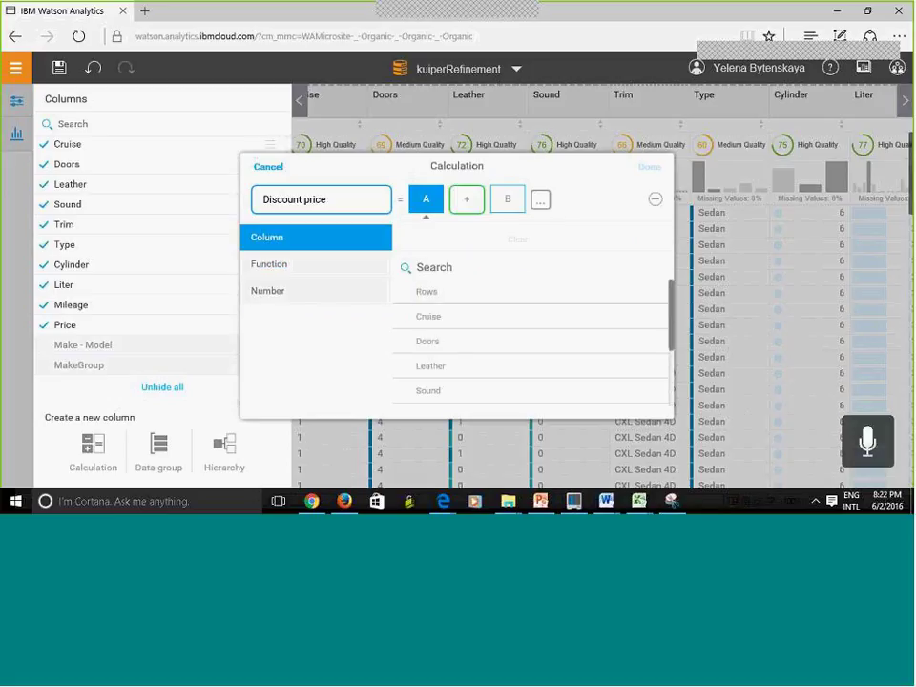
{"action": "left_click_drag", "start_coordinate": [671, 311], "coordinate": [678, 399]}
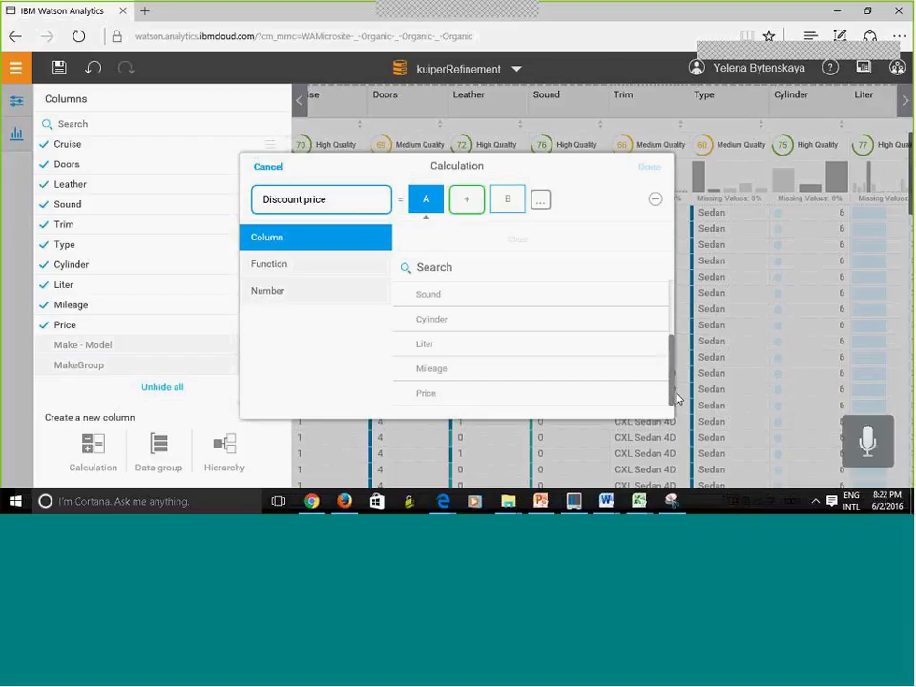
{"action": "left_click", "coordinate": [434, 398]}
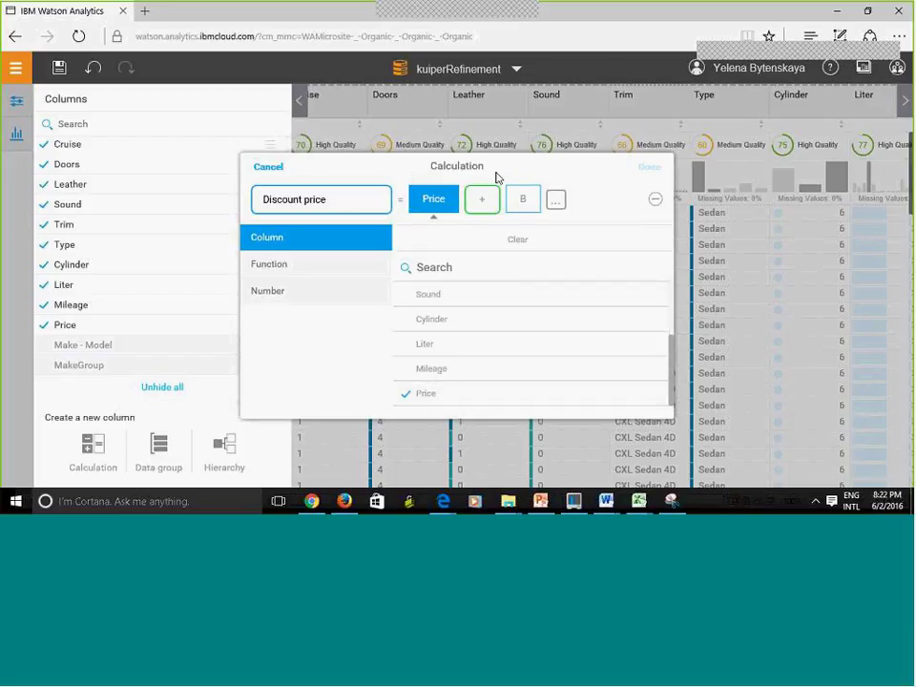
Step: Make the formula subtract the number 1000 from Price and finish the column
{"action": "left_click", "coordinate": [484, 201]}
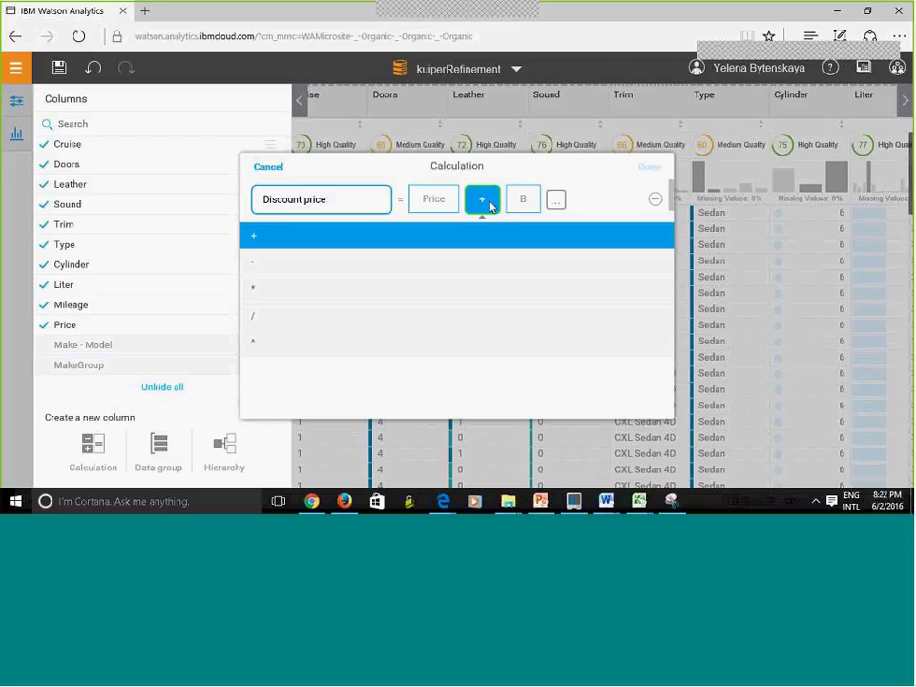
{"action": "left_click", "coordinate": [255, 272]}
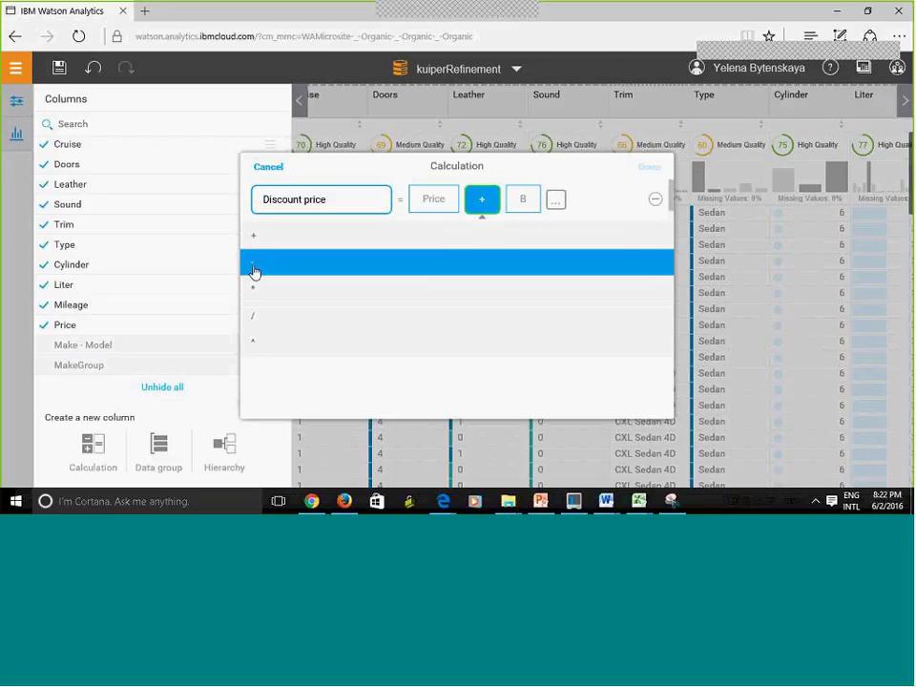
{"action": "left_click", "coordinate": [523, 199]}
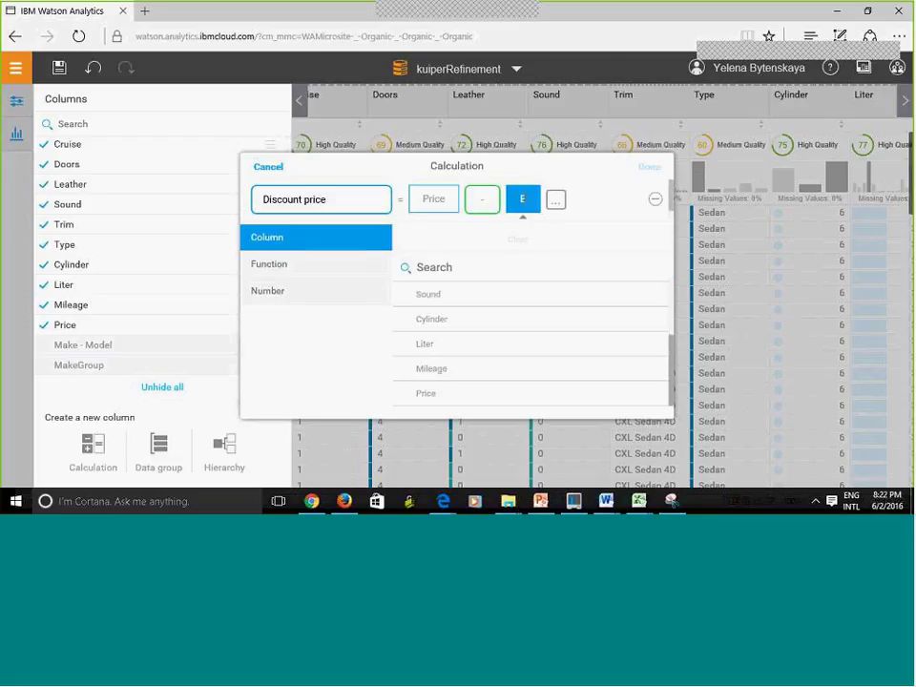
{"action": "left_click", "coordinate": [273, 296]}
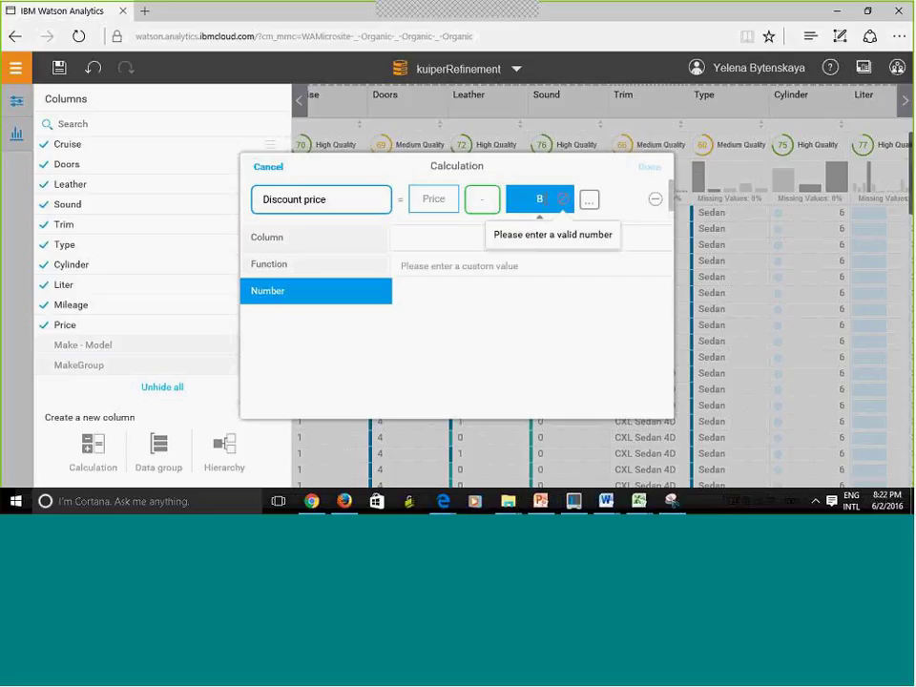
{"action": "type", "text": "8130"}
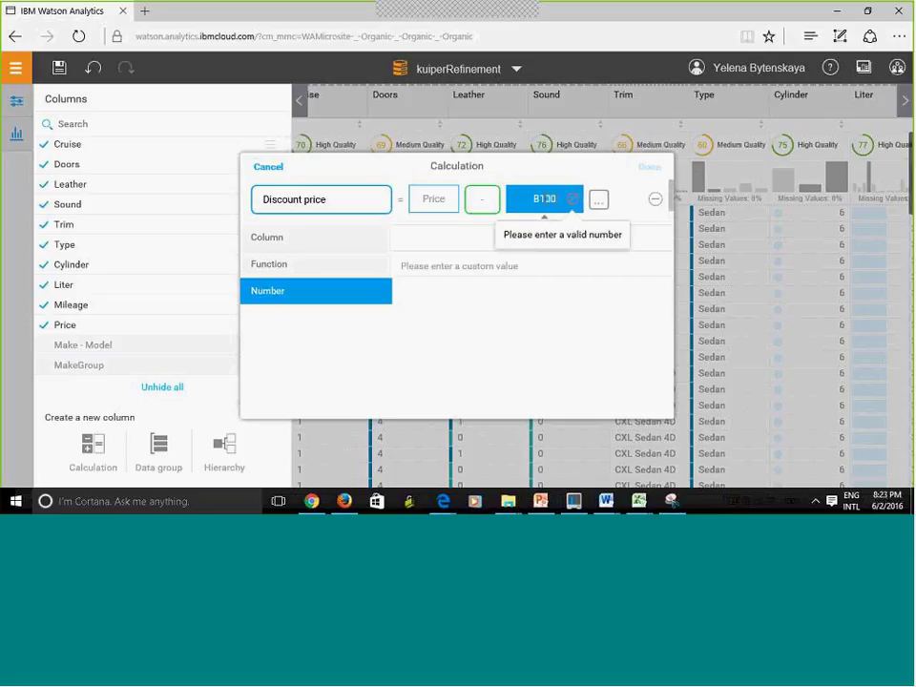
{"action": "key", "text": "BackSpace"}
{"action": "key", "text": "BackSpace"}
{"action": "key", "text": "BackSpace"}
{"action": "key", "text": "BackSpace"}
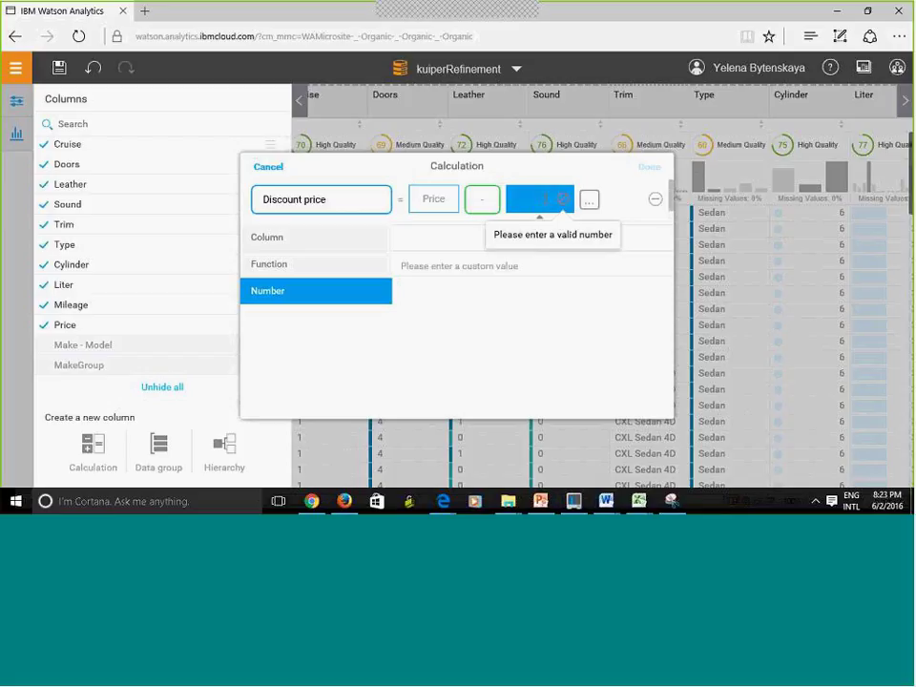
{"action": "type", "text": "1000"}
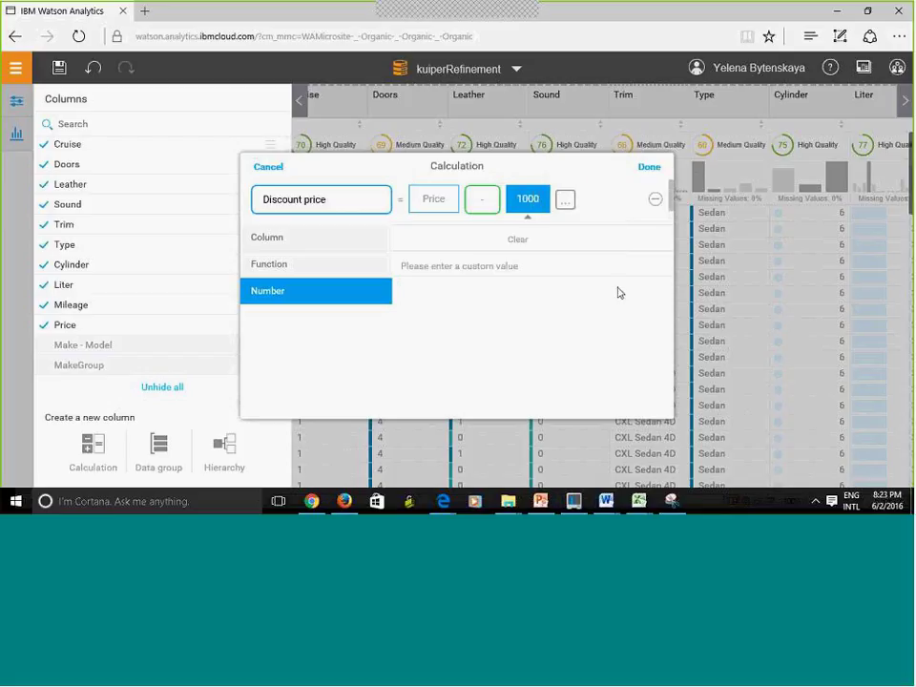
{"action": "left_click", "coordinate": [647, 174]}
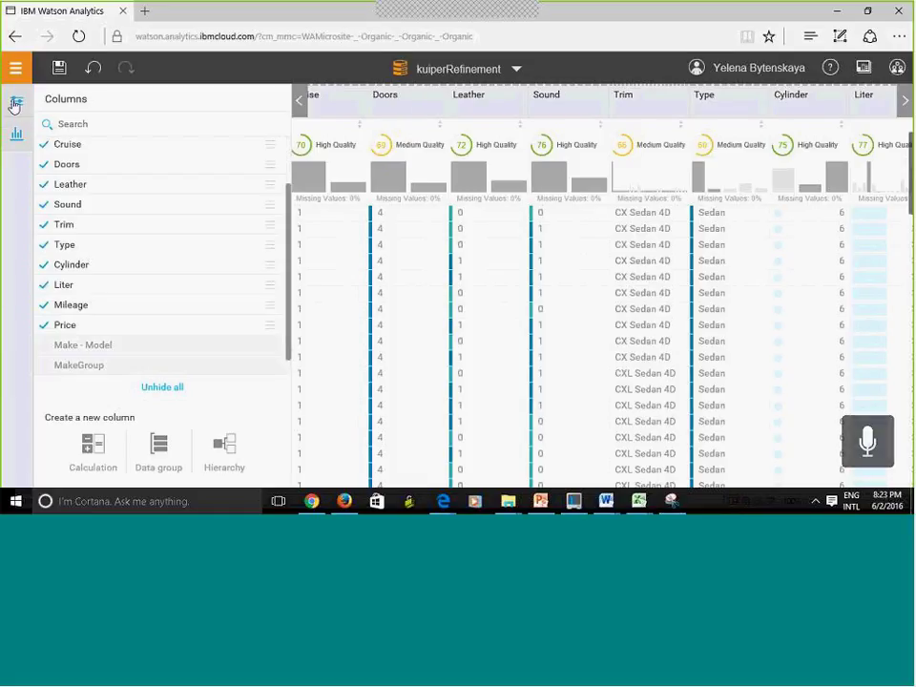
Step: Widen the table, try moving Discount price beside Price, and save the kuiperRefinement data set
{"action": "left_click", "coordinate": [111, 59]}
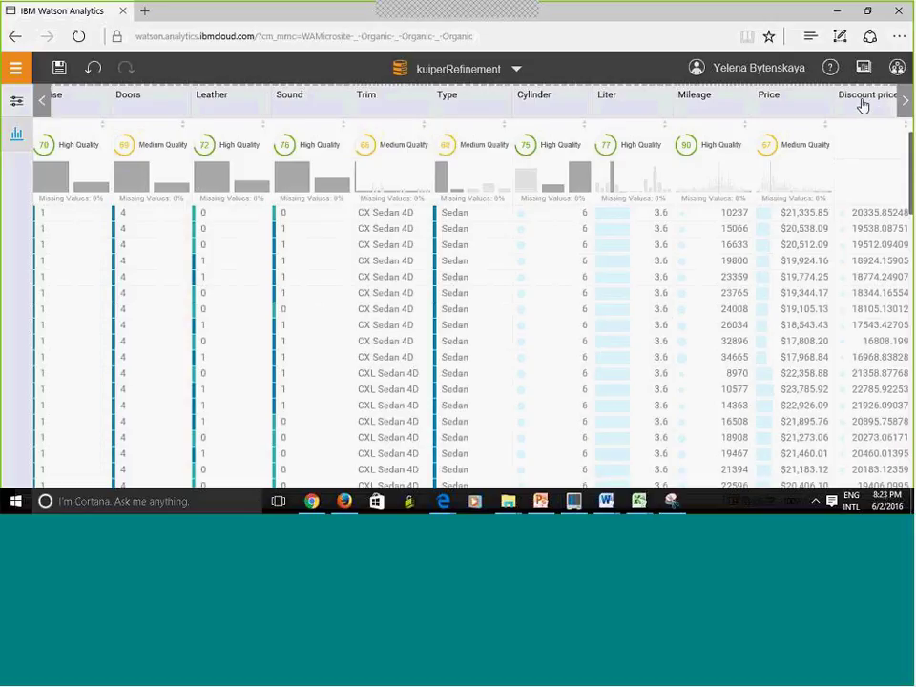
{"action": "left_click_drag", "start_coordinate": [863, 102], "coordinate": [706, 102]}
{"action": "mouse_move", "coordinate": [872, 106]}
{"action": "left_mouse_down"}
{"action": "mouse_move", "coordinate": [769, 109]}
{"action": "mouse_move", "coordinate": [875, 115]}
{"action": "left_mouse_up"}
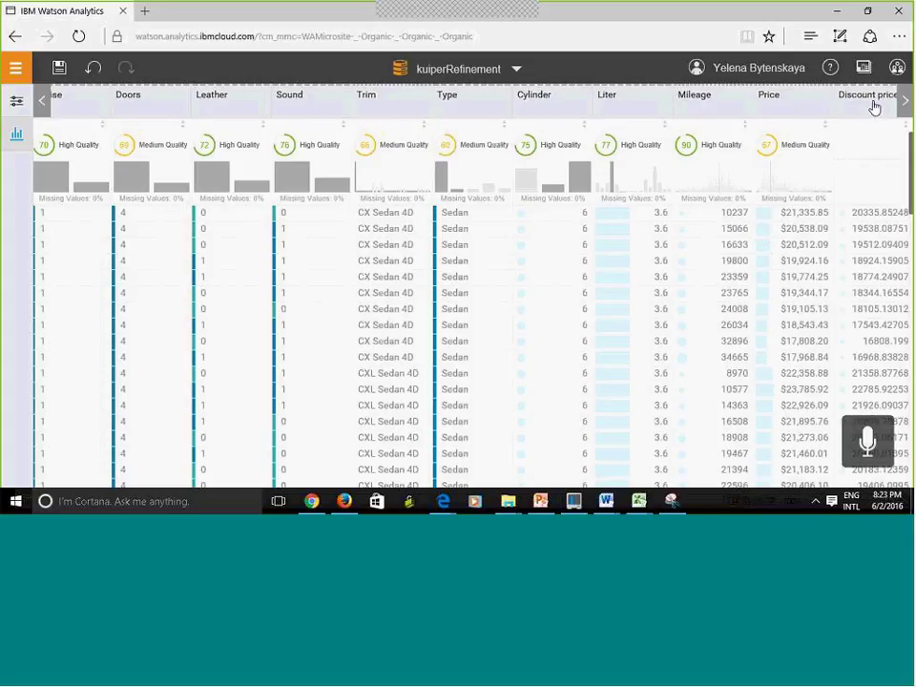
{"action": "left_click_drag", "start_coordinate": [872, 103], "coordinate": [750, 113]}
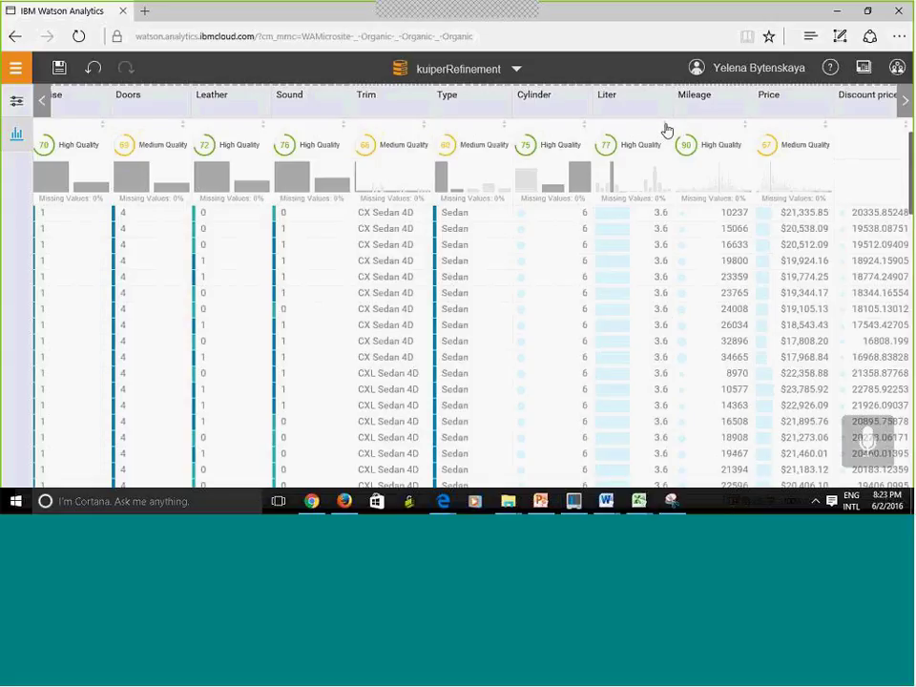
{"action": "left_click", "coordinate": [58, 69]}
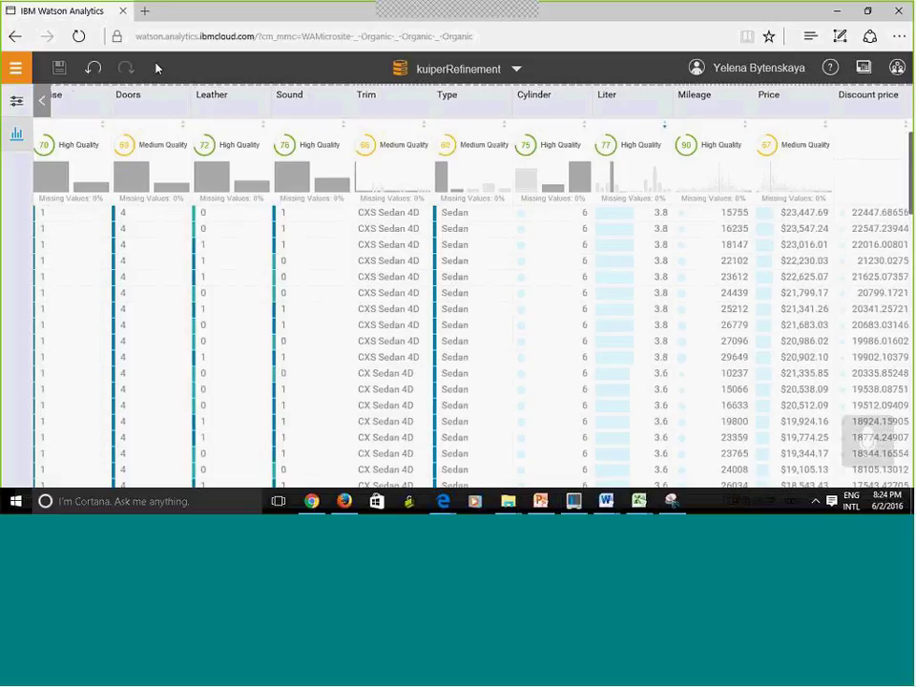
Step: Switch away from kuiperRefinement, saving its unsaved changes, and go to the Welcome page
{"action": "left_click", "coordinate": [517, 70]}
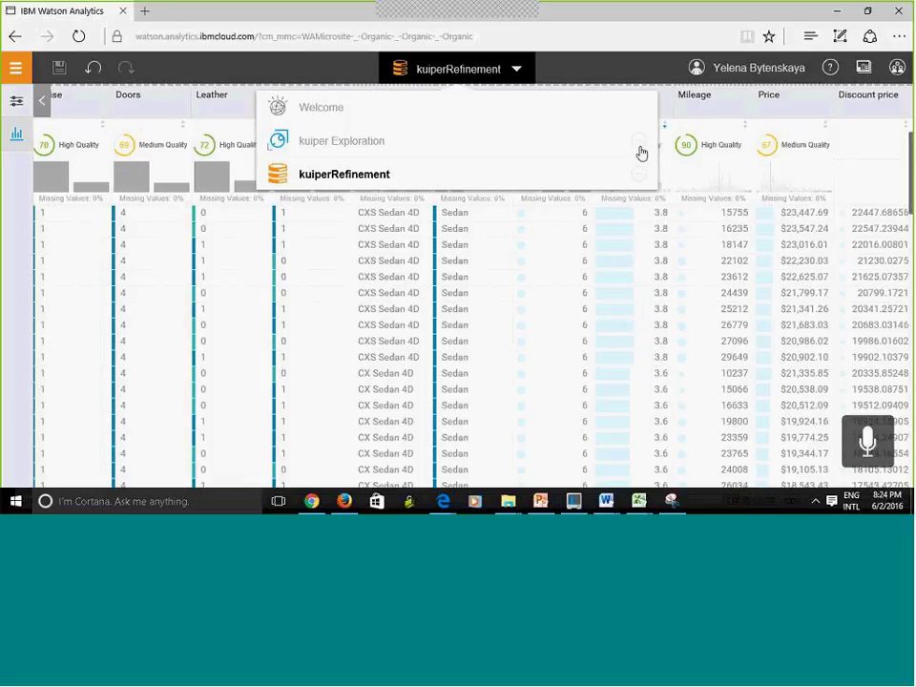
{"action": "left_click", "coordinate": [640, 178]}
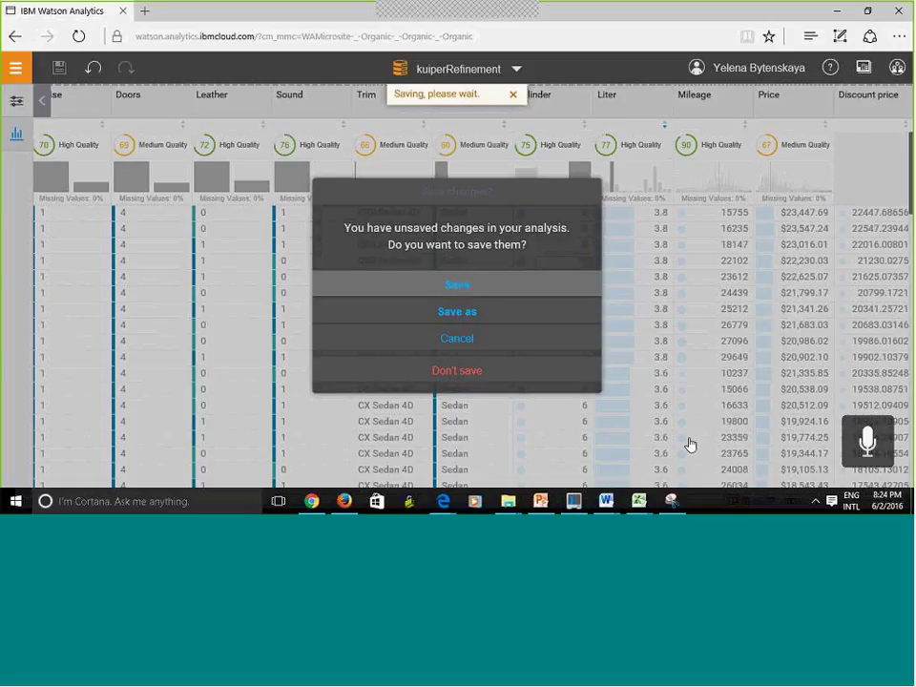
{"action": "left_click", "coordinate": [469, 300]}
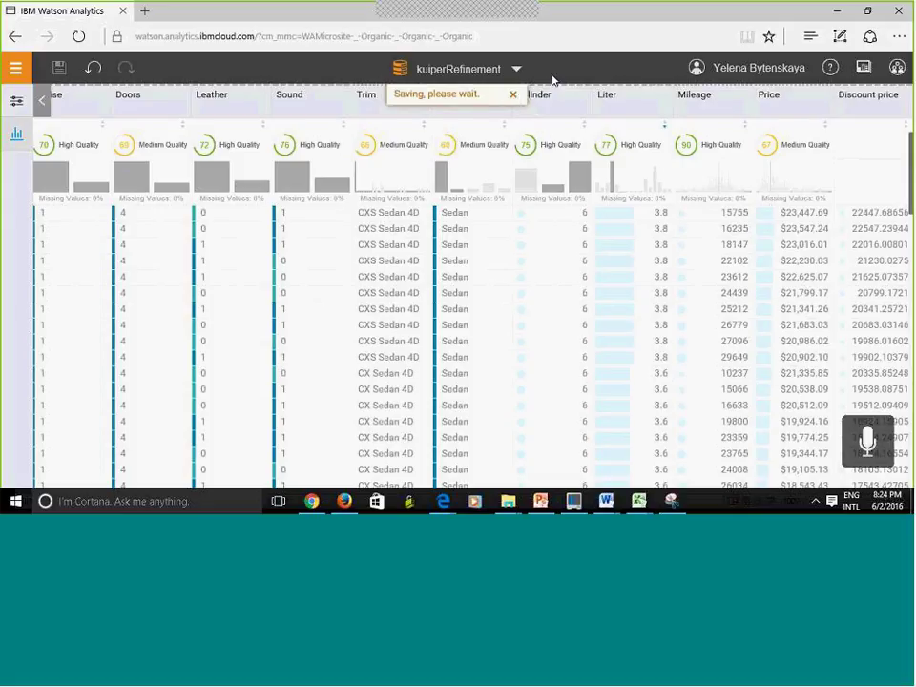
{"action": "left_click", "coordinate": [516, 69]}
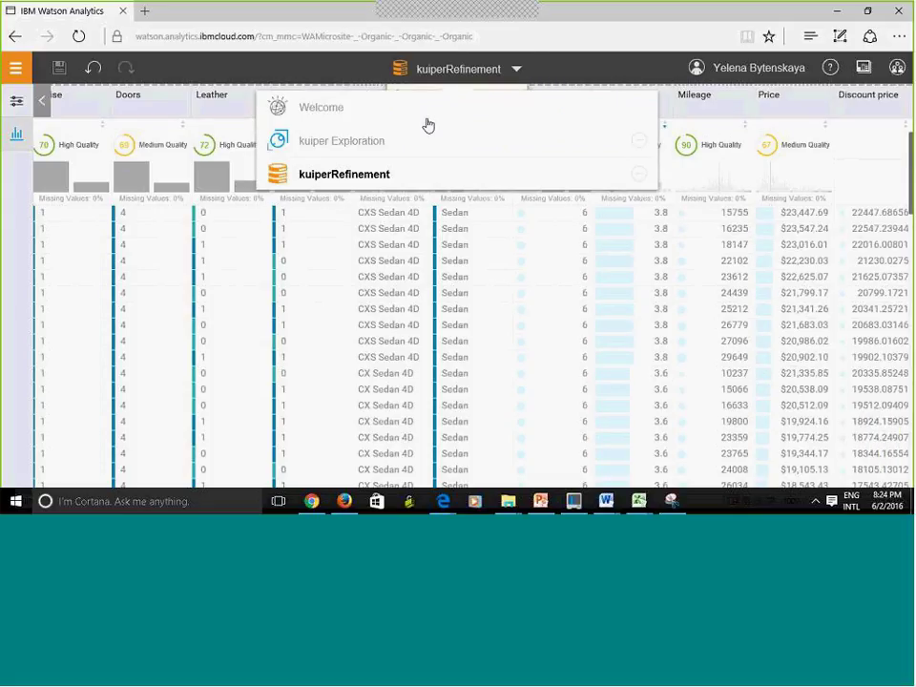
{"action": "left_click", "coordinate": [323, 110]}
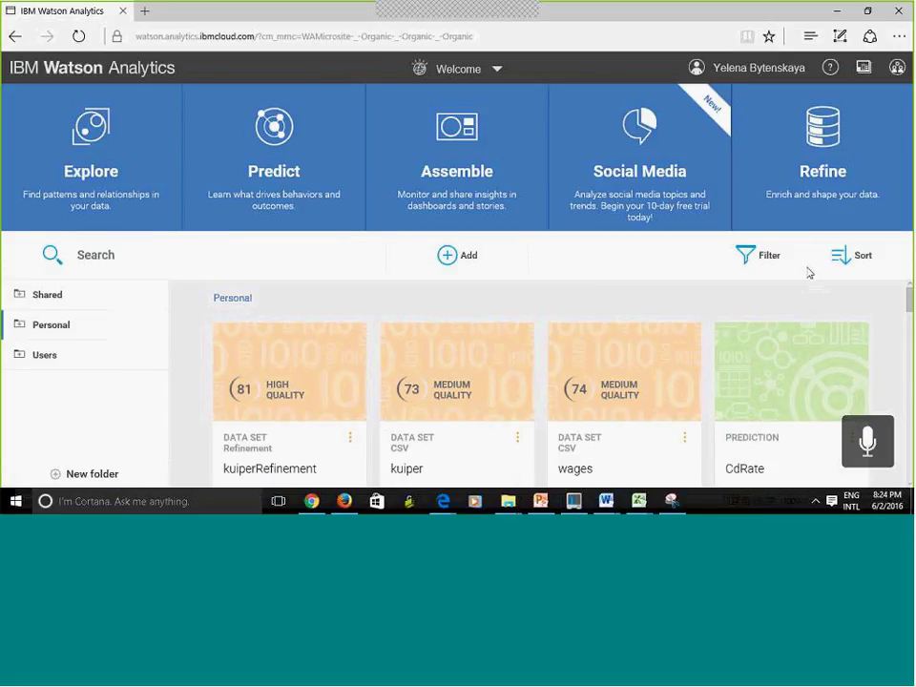
Step: Switch from the Welcome page to the kuiper Exploration's average Price by Cruise chart
{"action": "left_click", "coordinate": [493, 177]}
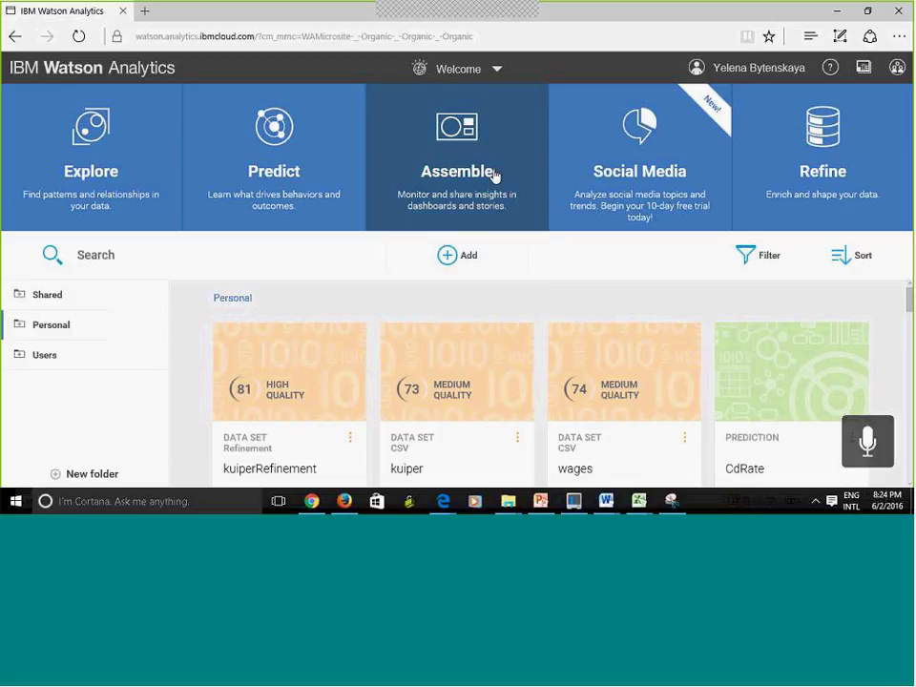
{"action": "left_click", "coordinate": [498, 68]}
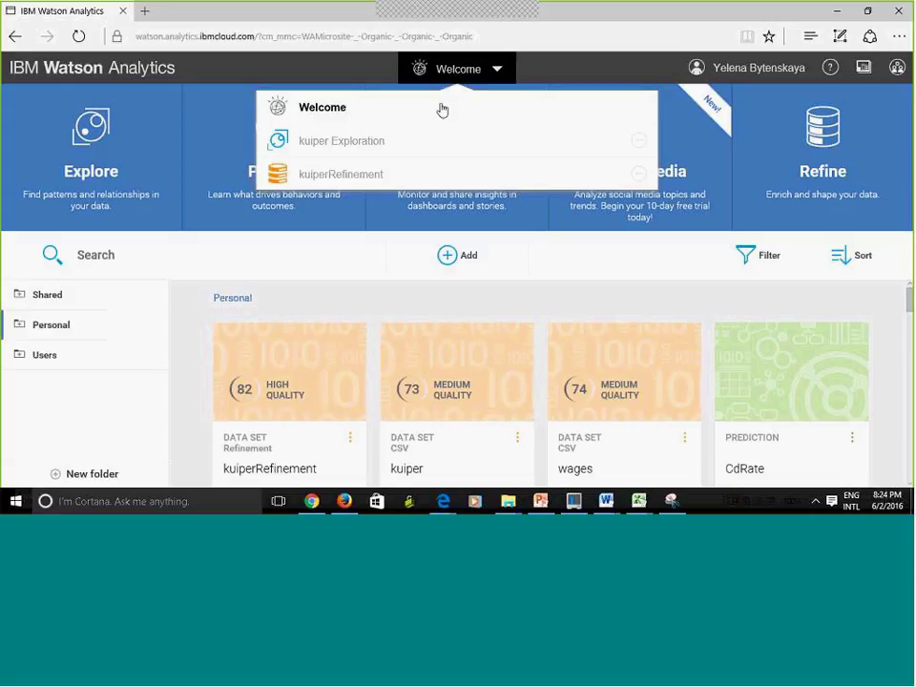
{"action": "left_click", "coordinate": [325, 148]}
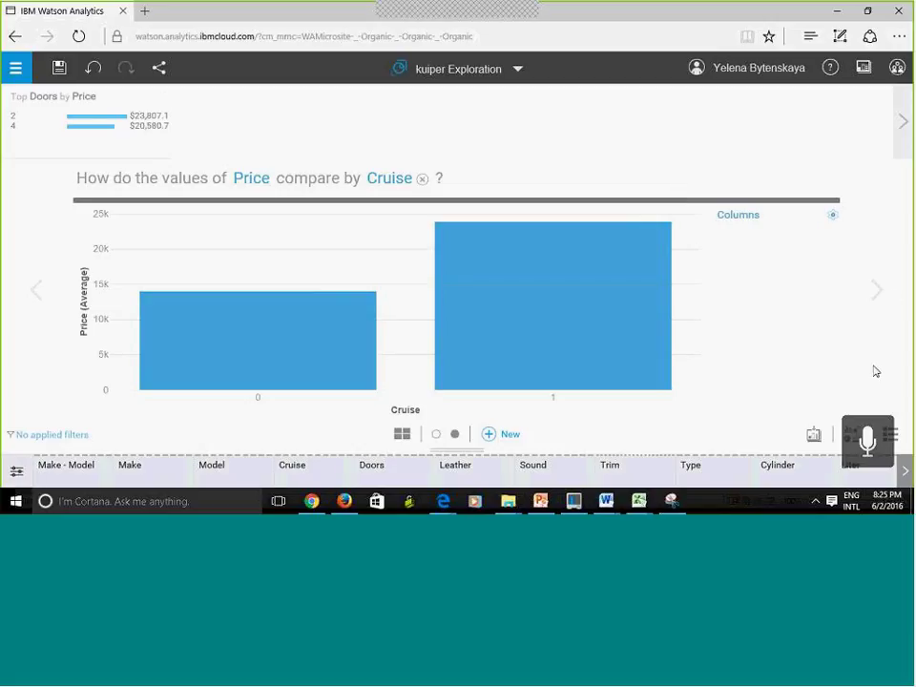
{"action": "mouse_move", "coordinate": [3, 317]}
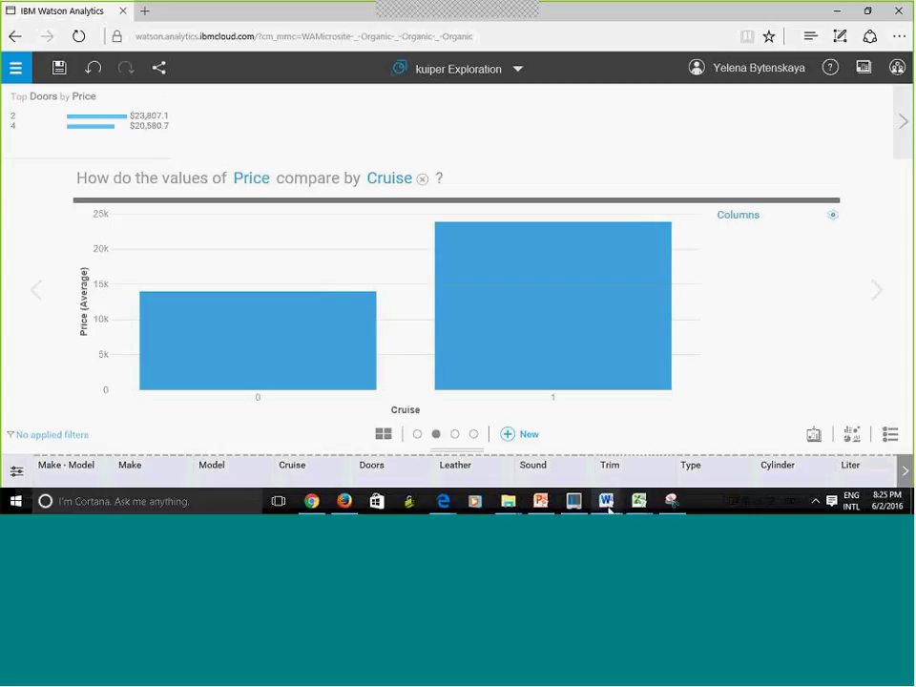
Step: Filter Model to exclude 9_5 and 9_5 HO, then go back to the Price by Make and Trim chart
{"action": "left_click", "coordinate": [213, 477]}
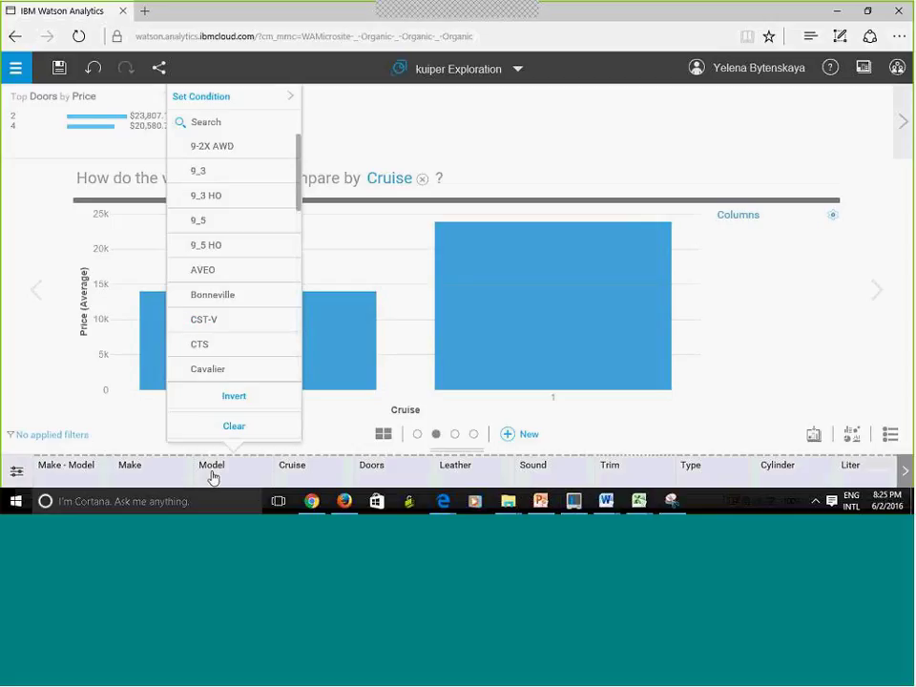
{"action": "left_click", "coordinate": [215, 226]}
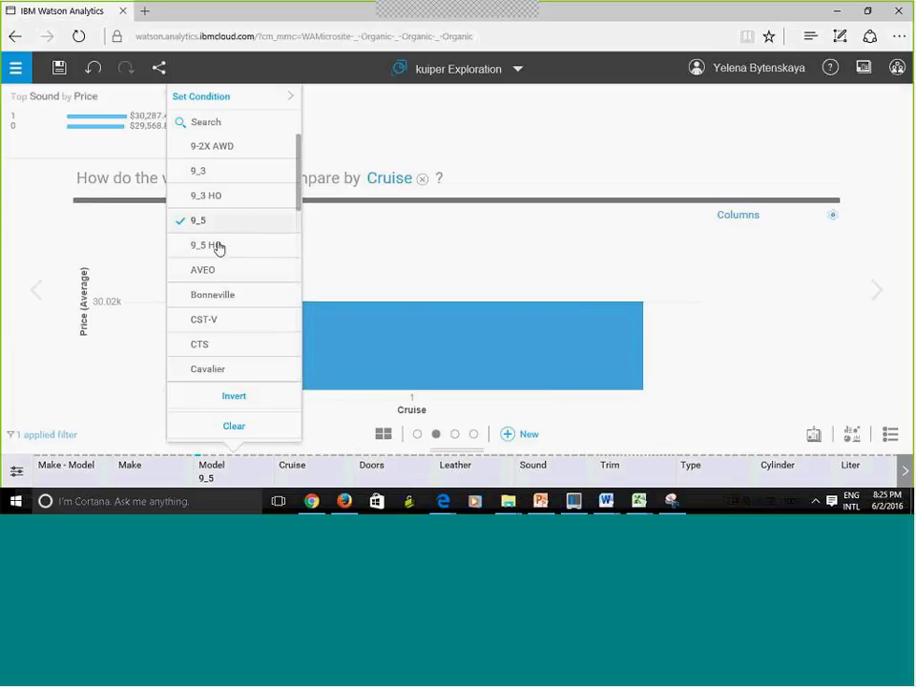
{"action": "left_click", "coordinate": [216, 247]}
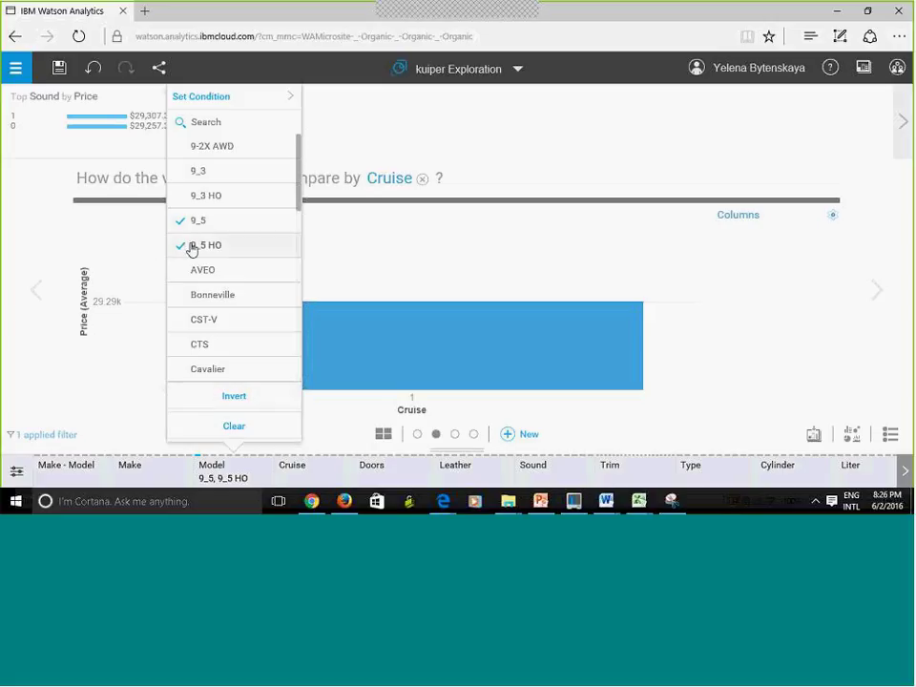
{"action": "left_click", "coordinate": [215, 406]}
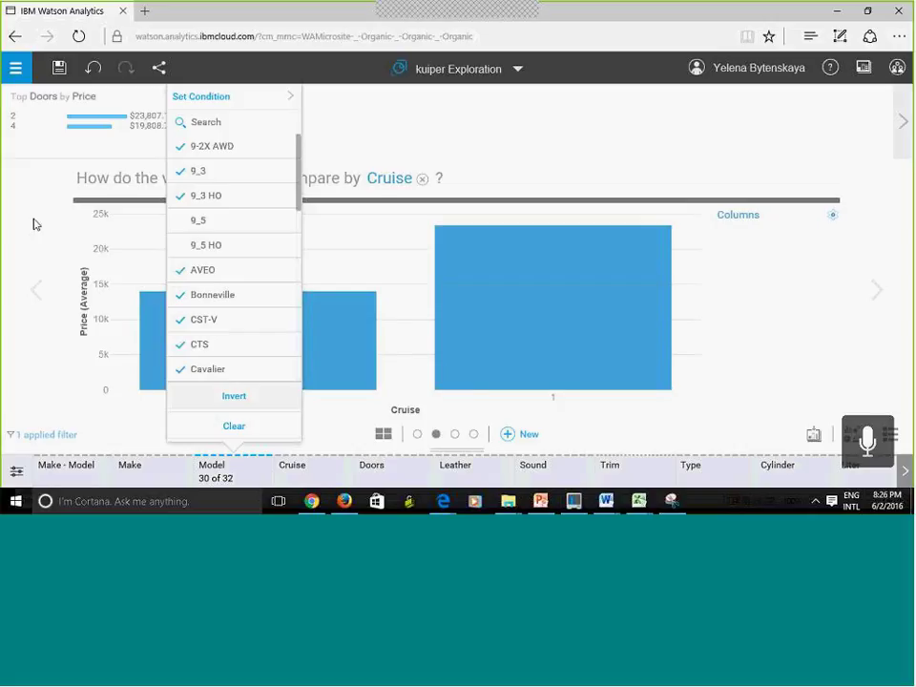
{"action": "left_click", "coordinate": [216, 472]}
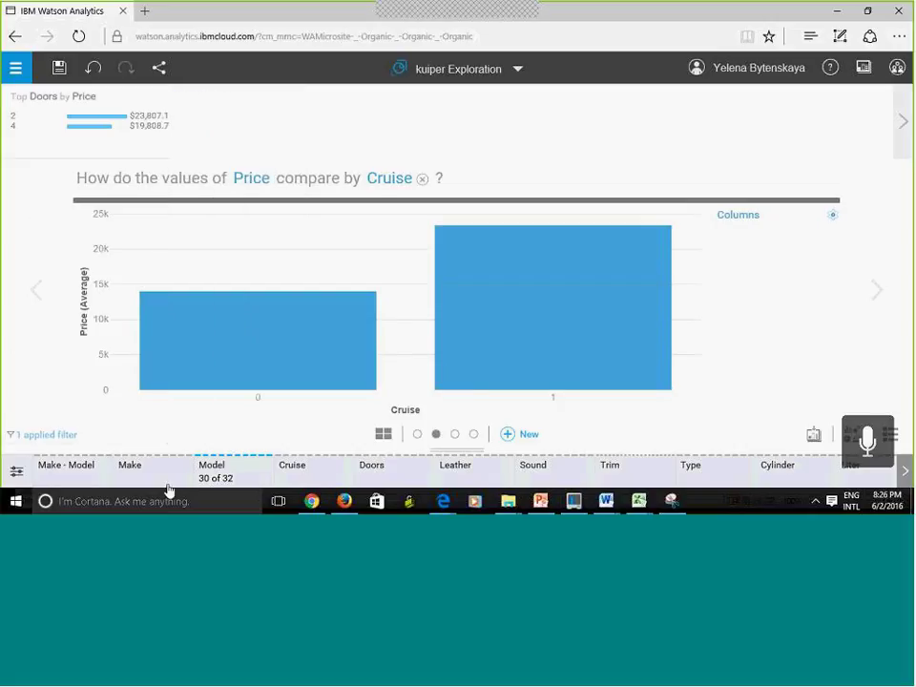
{"action": "left_click", "coordinate": [188, 477]}
{"action": "left_click", "coordinate": [212, 475]}
{"action": "left_click", "coordinate": [218, 477]}
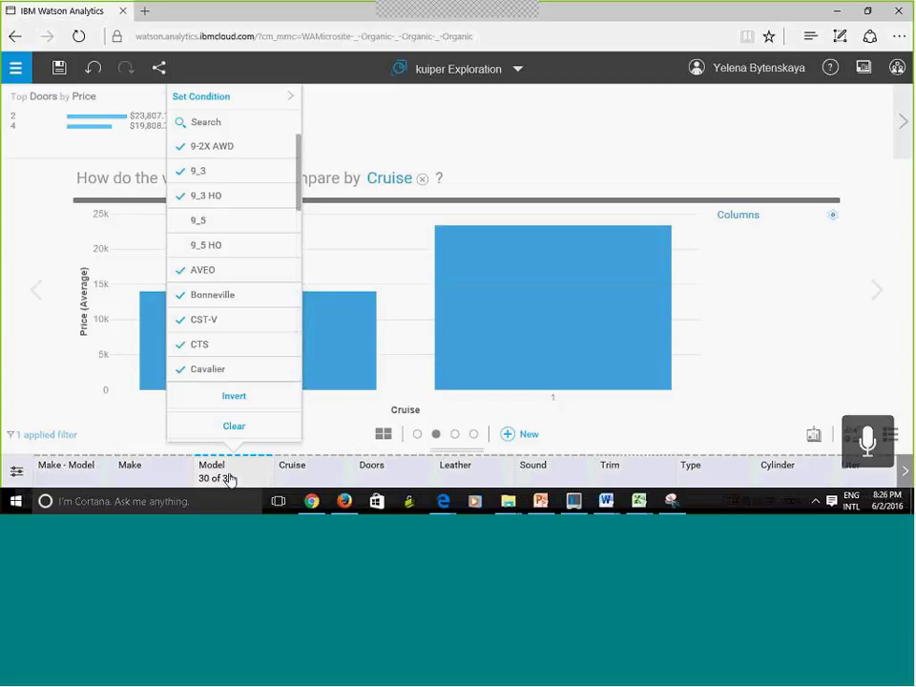
{"action": "left_click", "coordinate": [37, 301]}
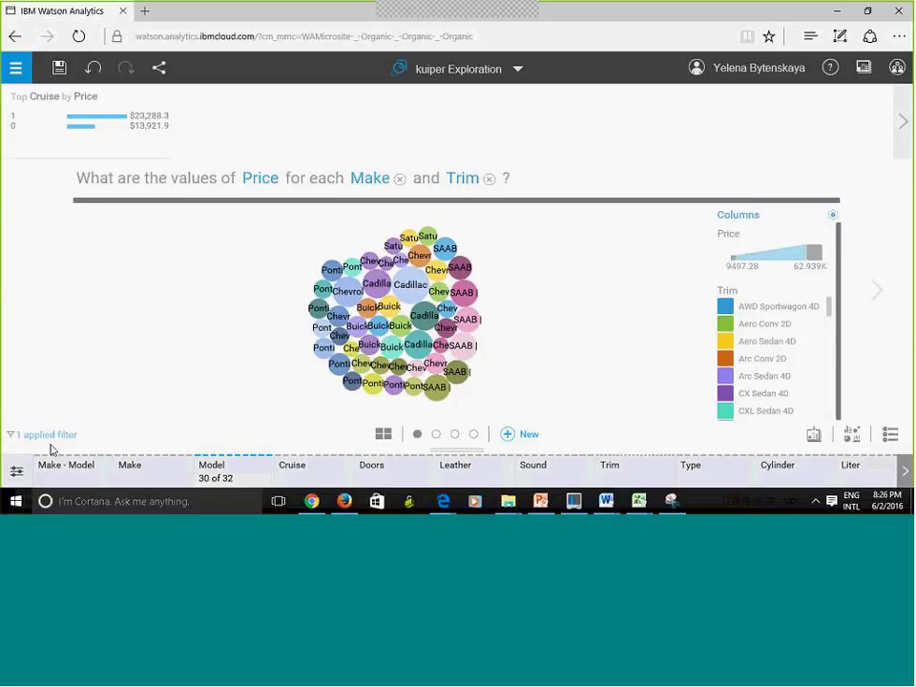
Step: Flip between the Make and Trim bubble chart and the Price by Cruise chart, ending on Price by Cruise
{"action": "left_click", "coordinate": [878, 296]}
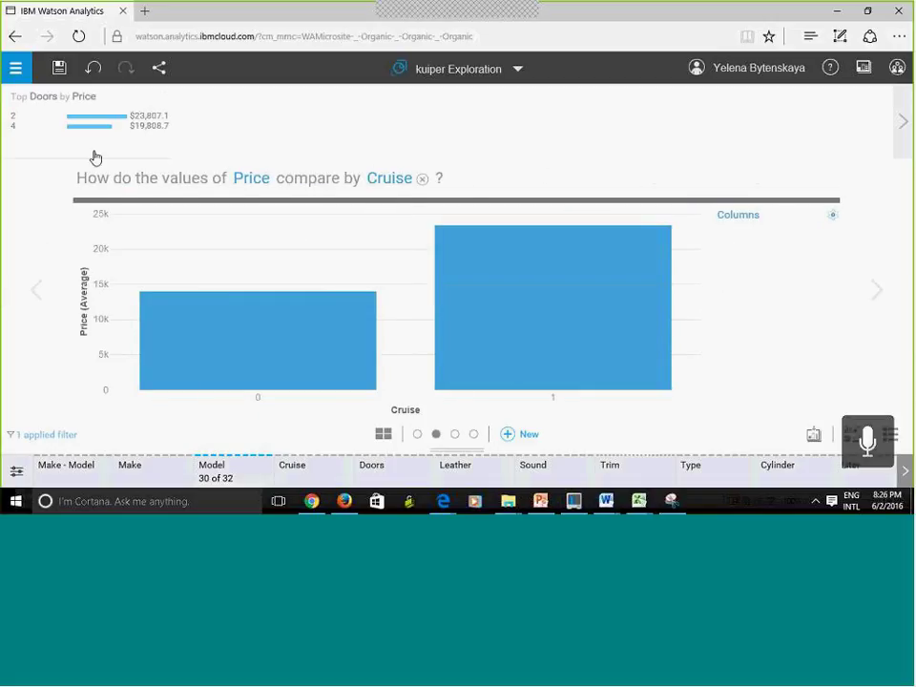
{"action": "mouse_move", "coordinate": [45, 135]}
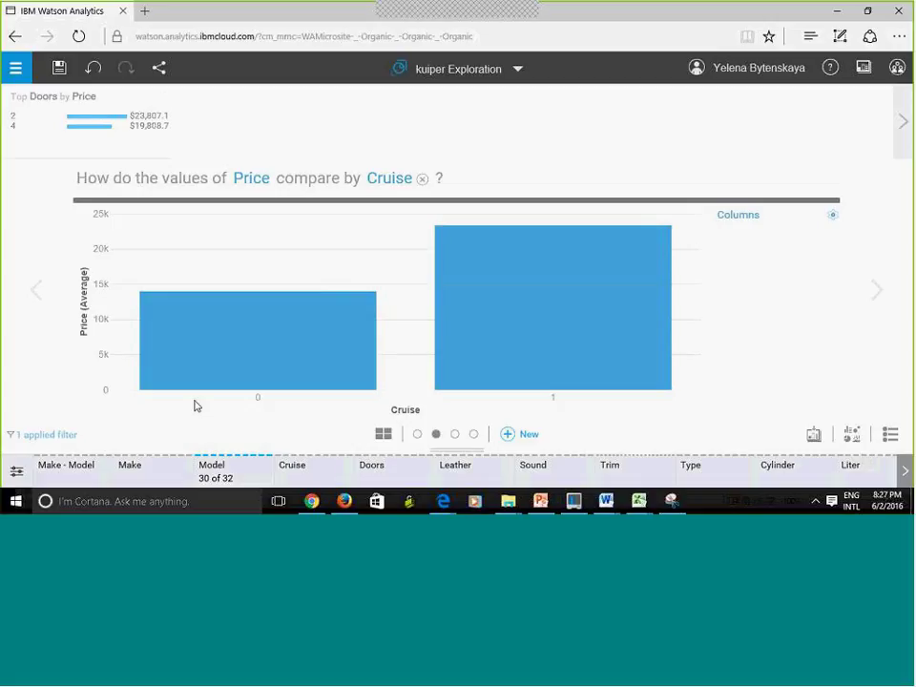
{"action": "left_click", "coordinate": [36, 289]}
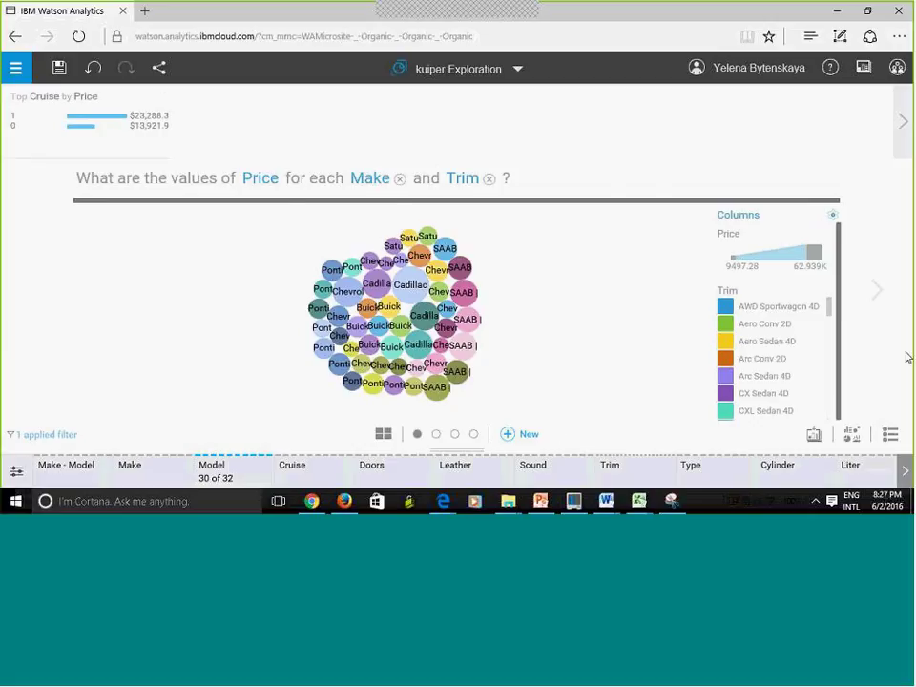
{"action": "left_click", "coordinate": [436, 434]}
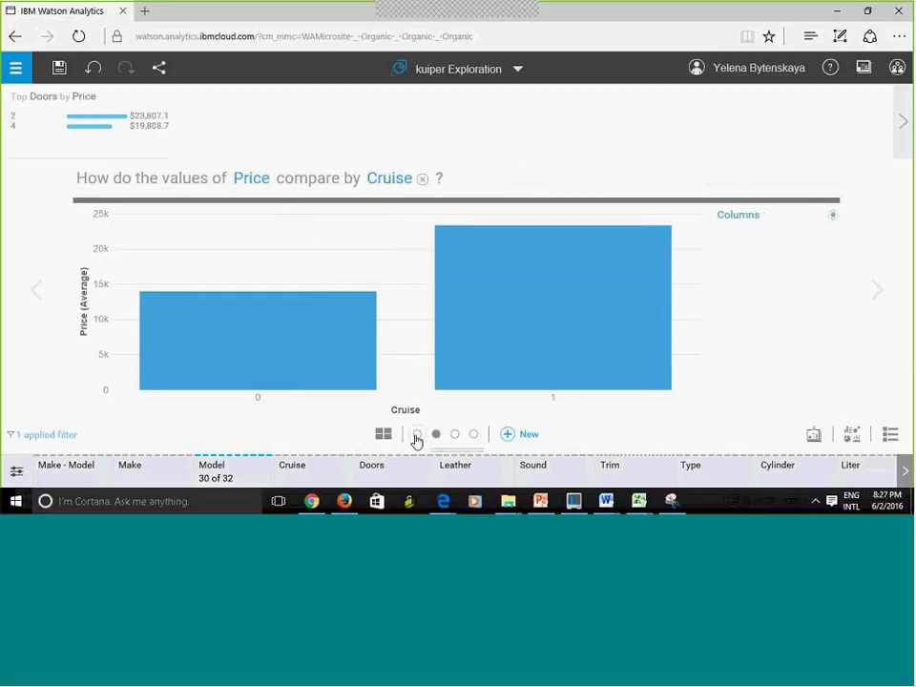
{"action": "left_click", "coordinate": [417, 436]}
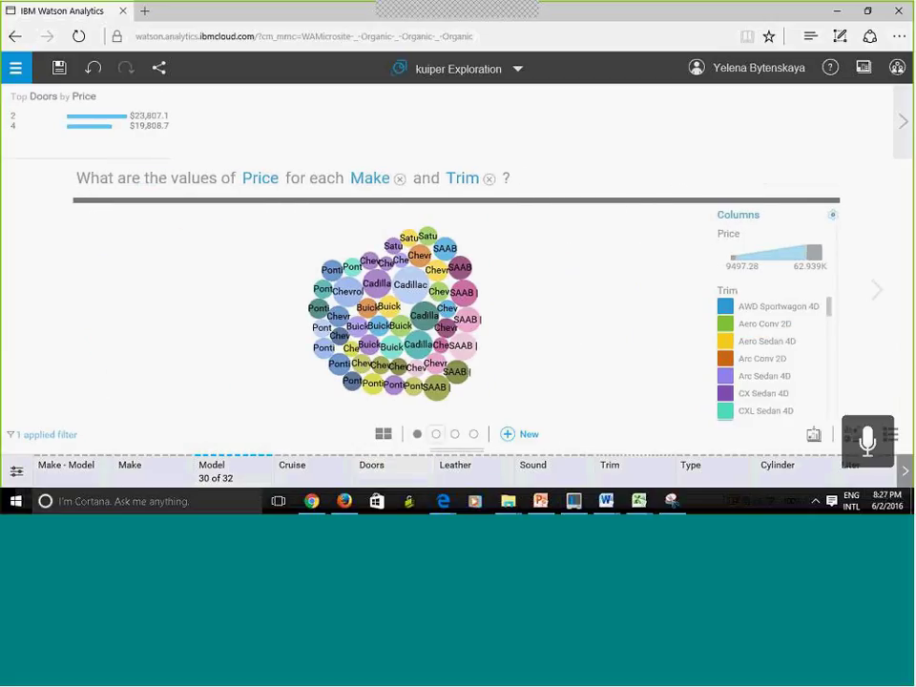
{"action": "left_click", "coordinate": [436, 435]}
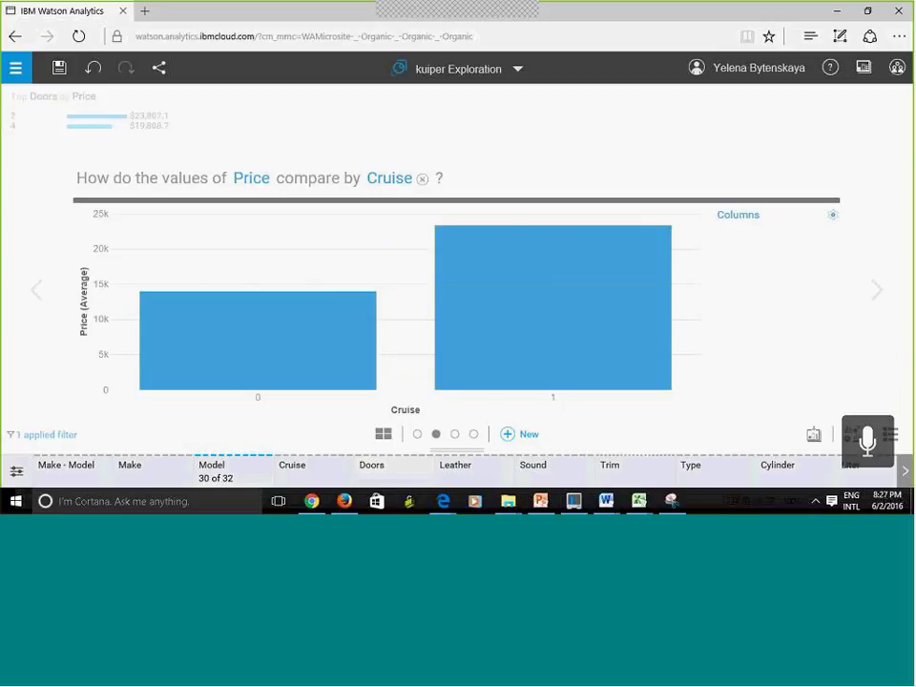
Step: Regroup the average Price chart from Cruise to Leather, then to Doors
{"action": "left_click", "coordinate": [253, 179]}
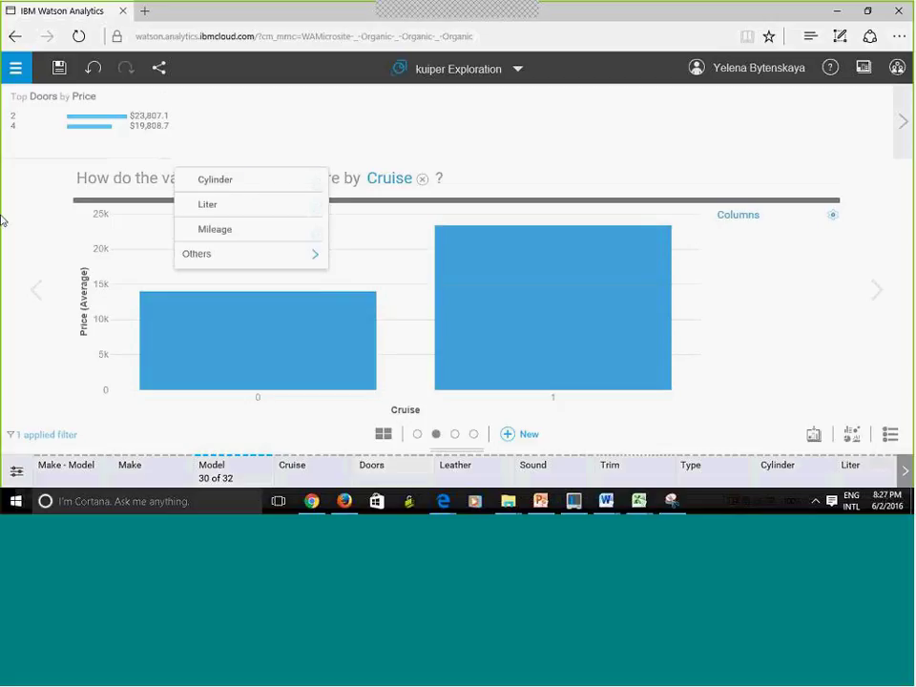
{"action": "left_click", "coordinate": [382, 181]}
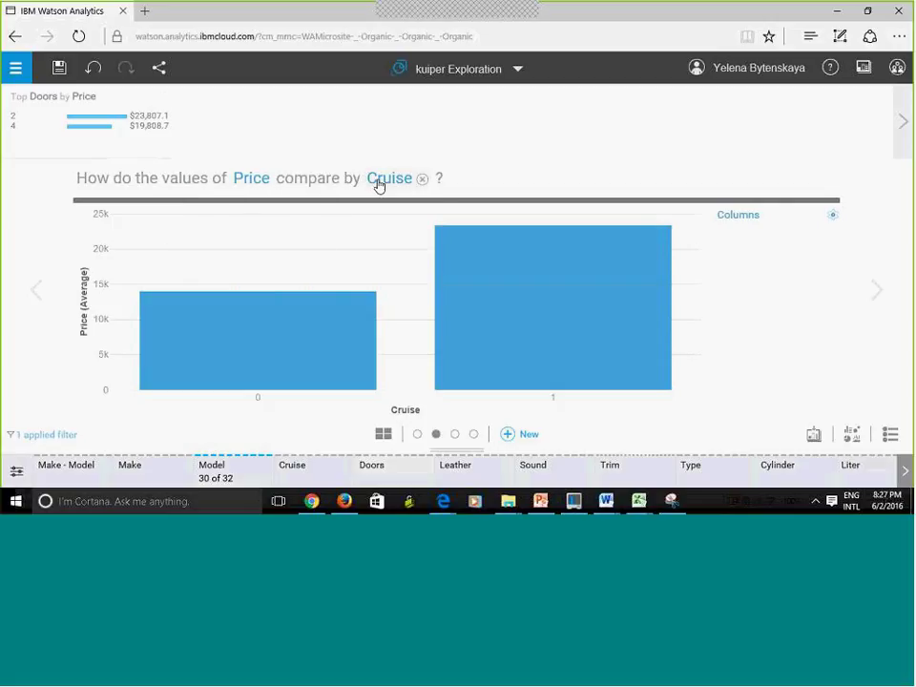
{"action": "left_click", "coordinate": [386, 183]}
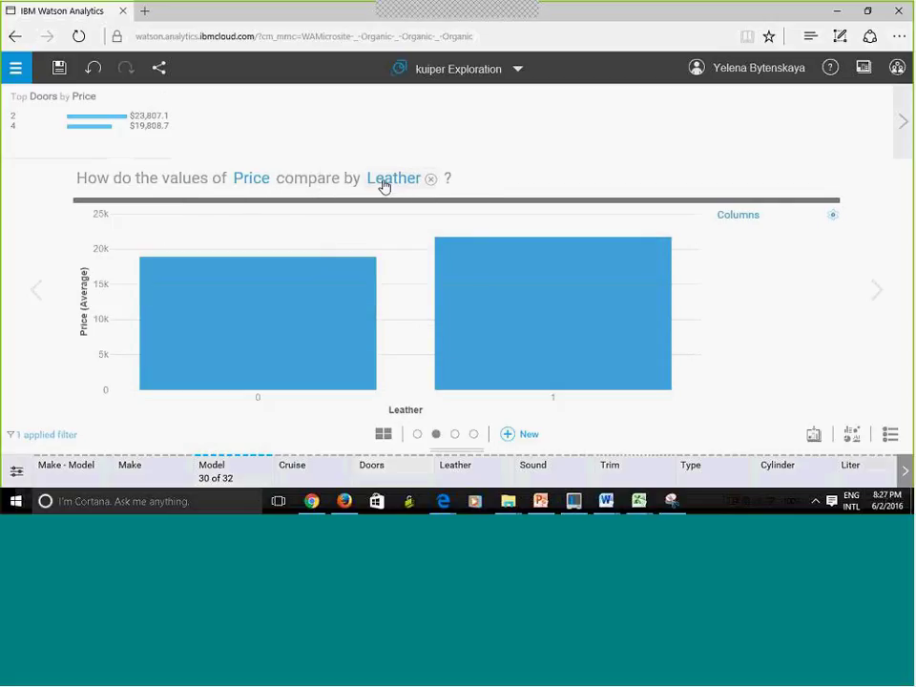
{"action": "left_click", "coordinate": [399, 183]}
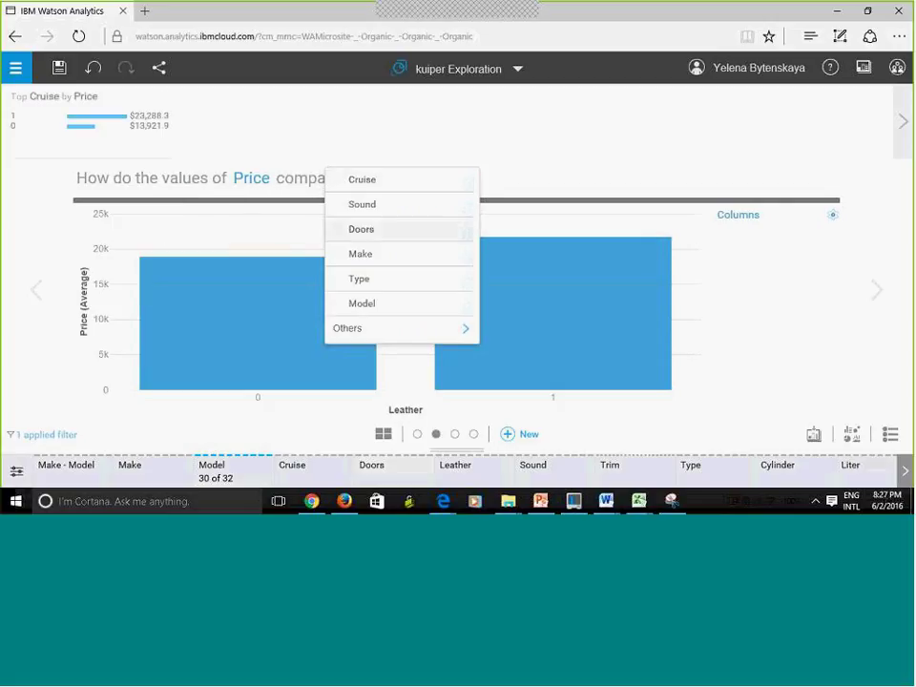
{"action": "left_click", "coordinate": [359, 236]}
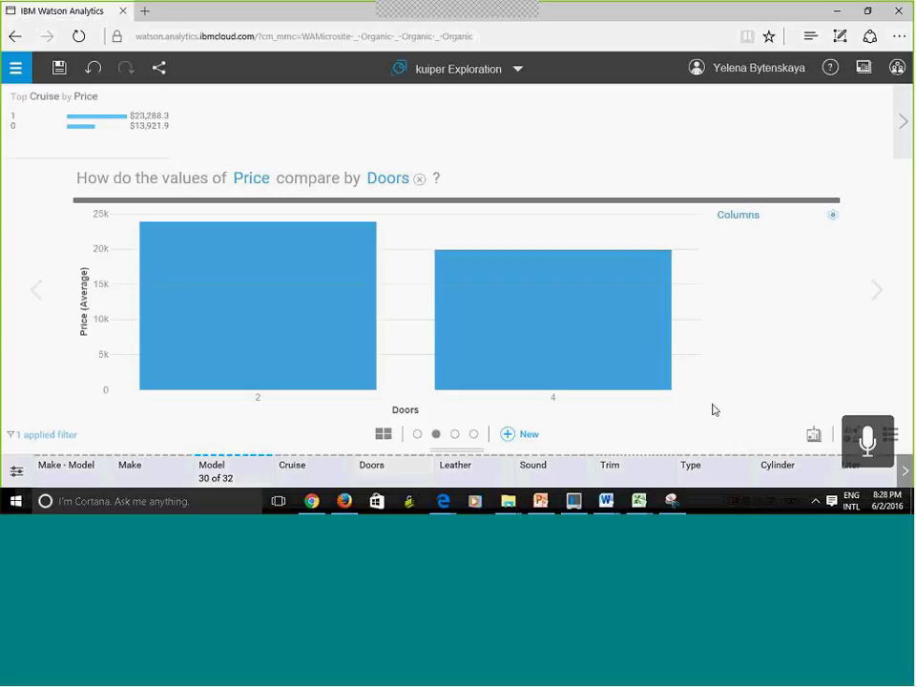
Step: Change the chart's axis column from Doors to Make
{"action": "left_click", "coordinate": [834, 218]}
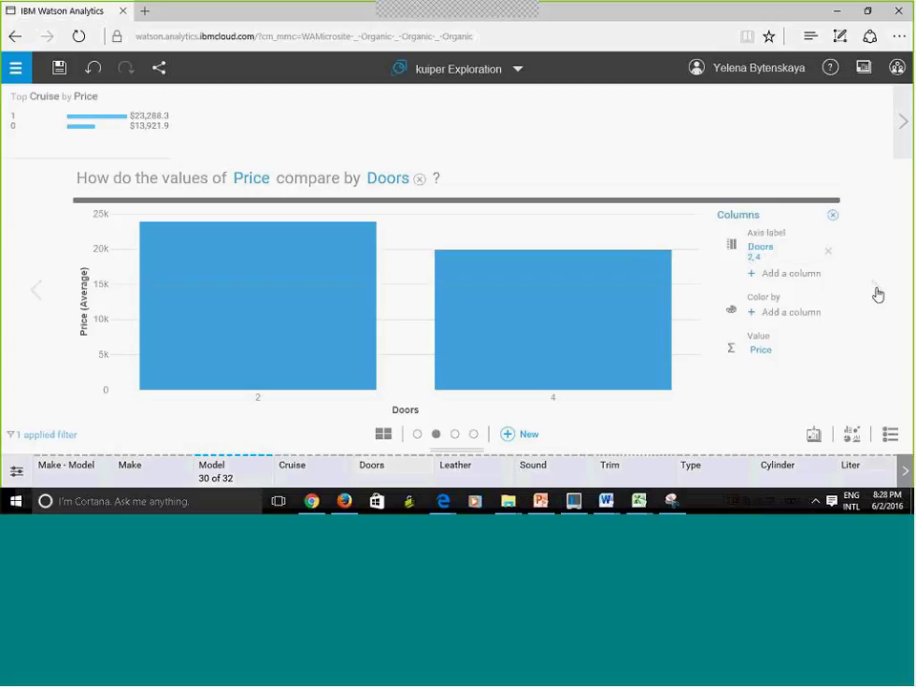
{"action": "left_click", "coordinate": [761, 250]}
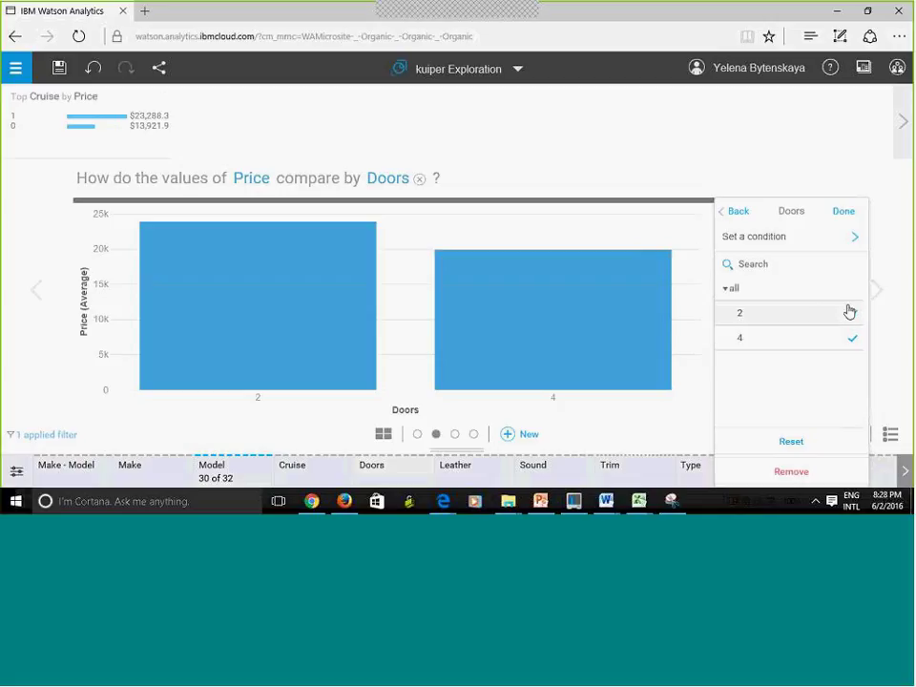
{"action": "left_click", "coordinate": [735, 212]}
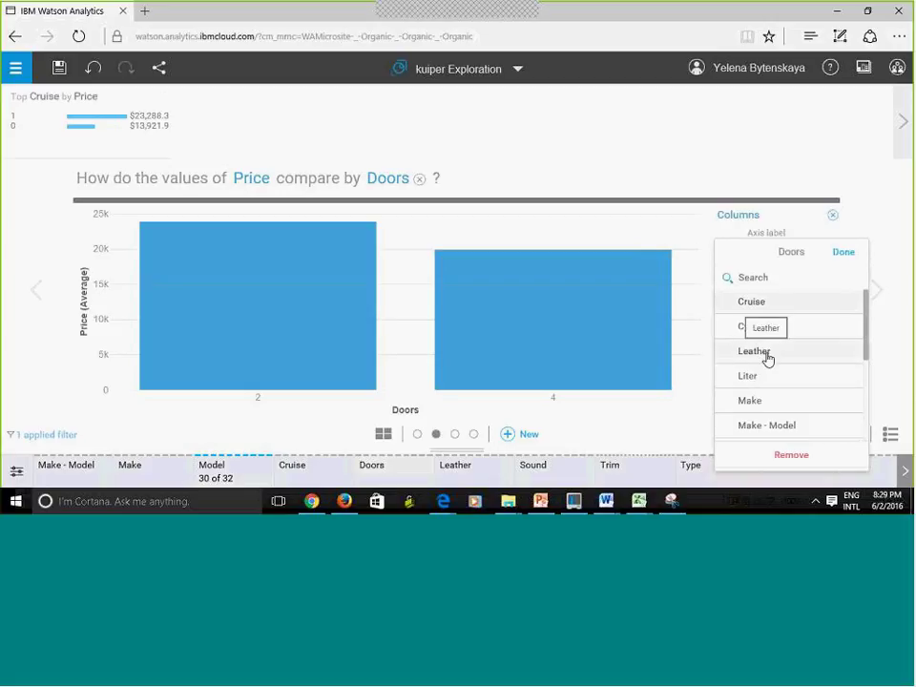
{"action": "left_click", "coordinate": [760, 411]}
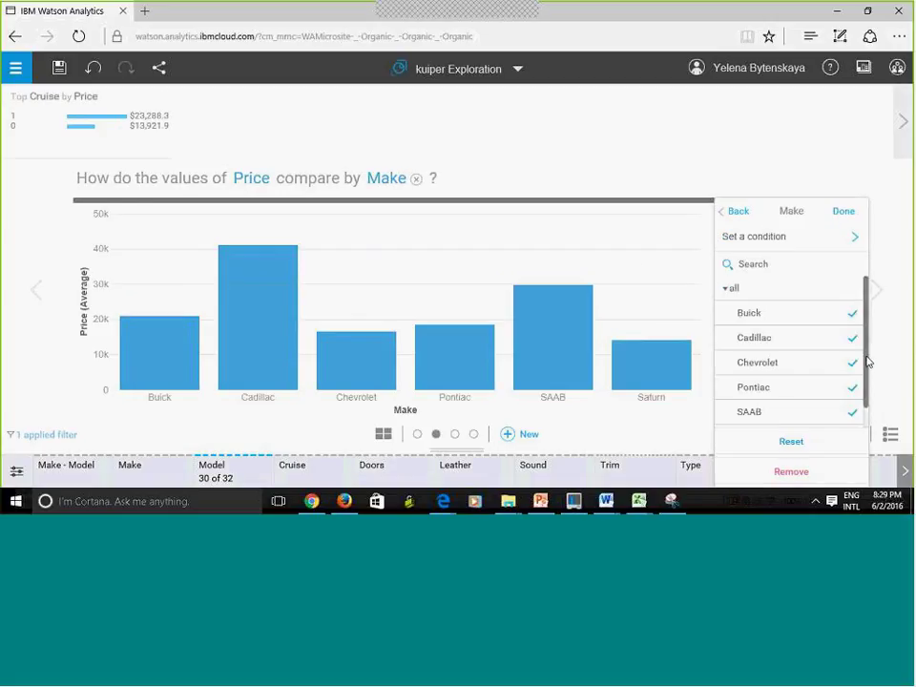
Step: Exclude Saturn and Pontiac from the Make values, then go back to the Make and Trim bubble chart
{"action": "scroll", "coordinate": [869, 362], "scroll_direction": "down", "scroll_amount": 1}
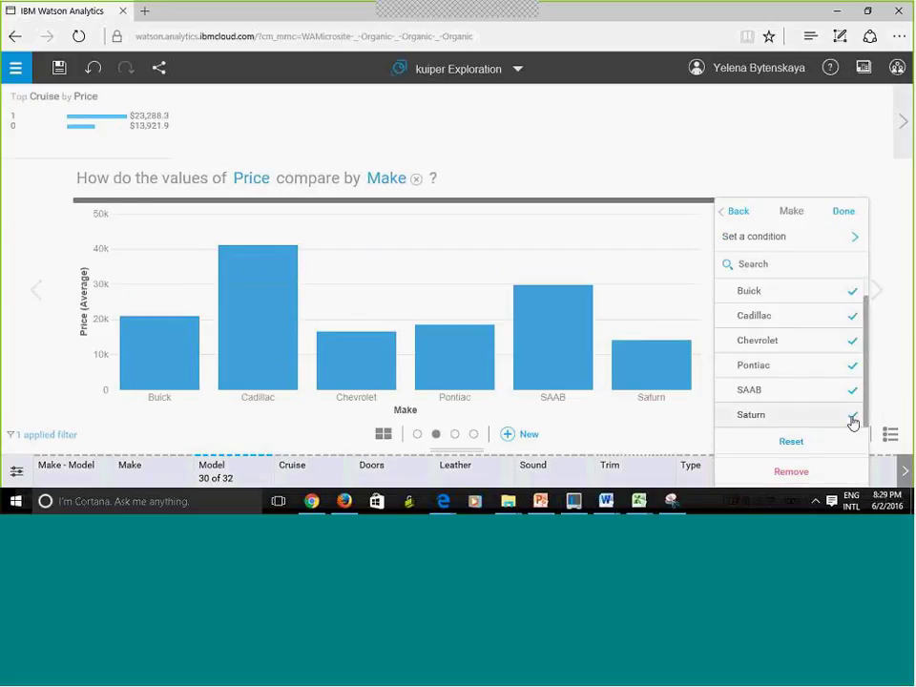
{"action": "left_click", "coordinate": [852, 414]}
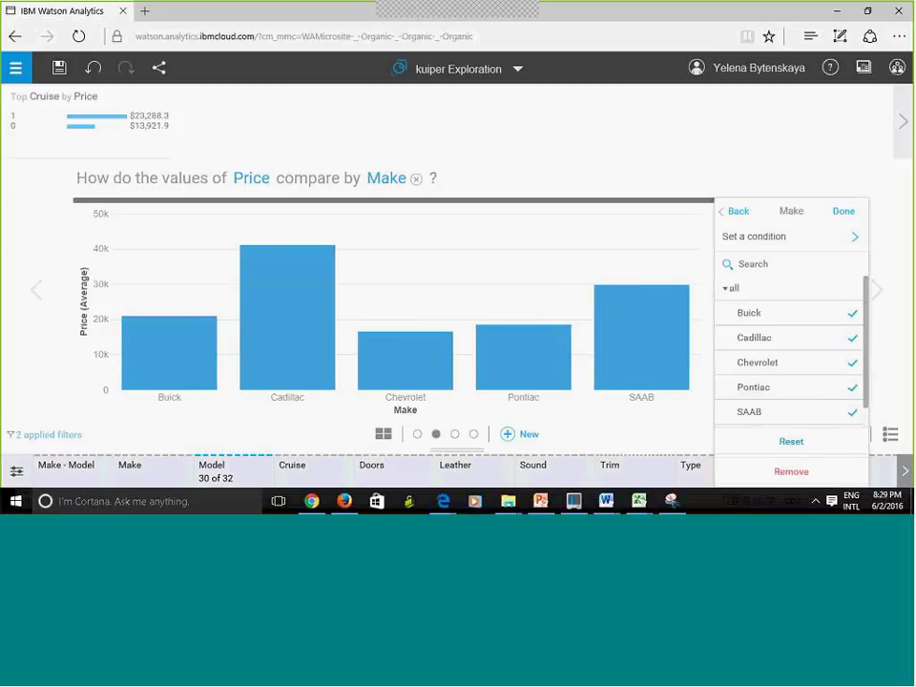
{"action": "left_click", "coordinate": [852, 387]}
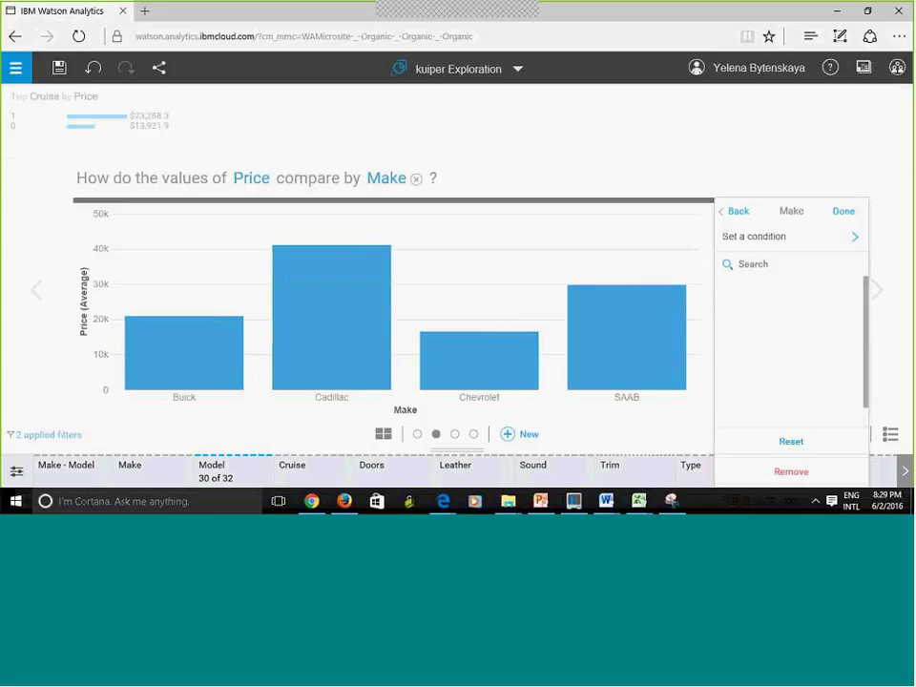
{"action": "left_click", "coordinate": [845, 211]}
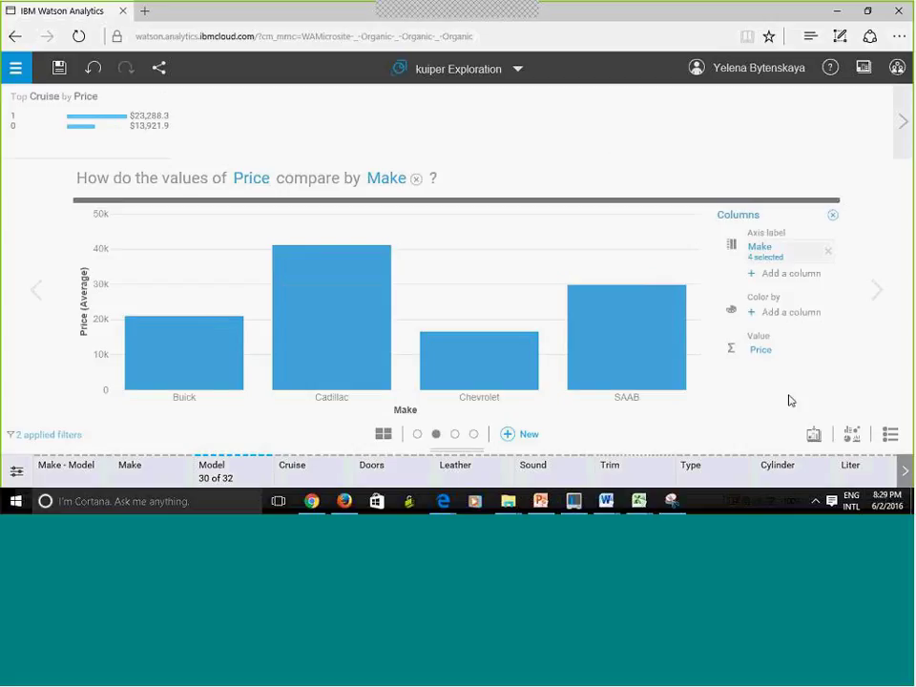
{"action": "left_click", "coordinate": [34, 296]}
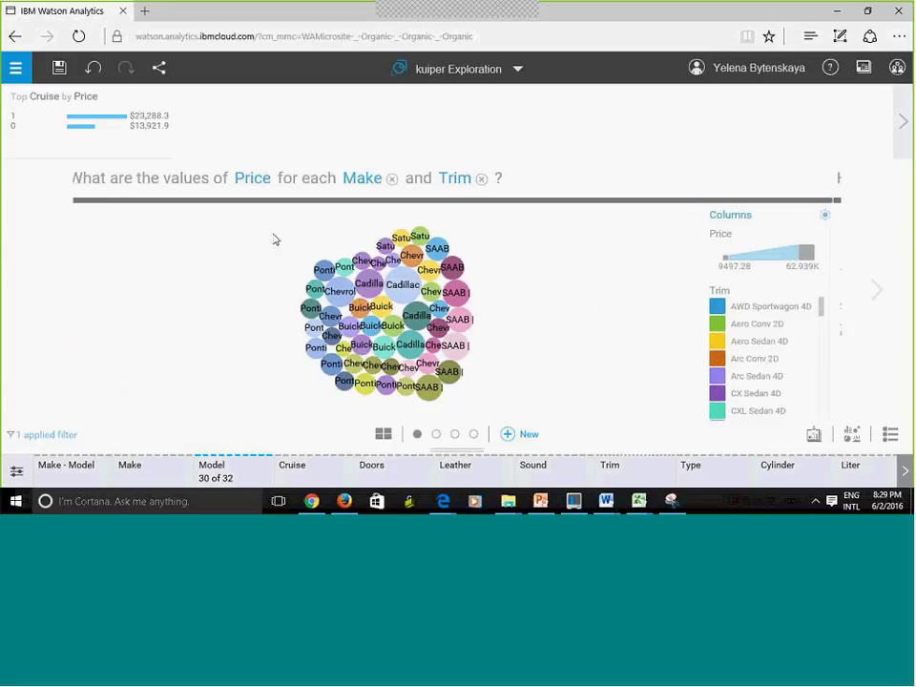
Step: Switch the Make bar chart's value from Price to average Mileage
{"action": "left_click", "coordinate": [878, 292]}
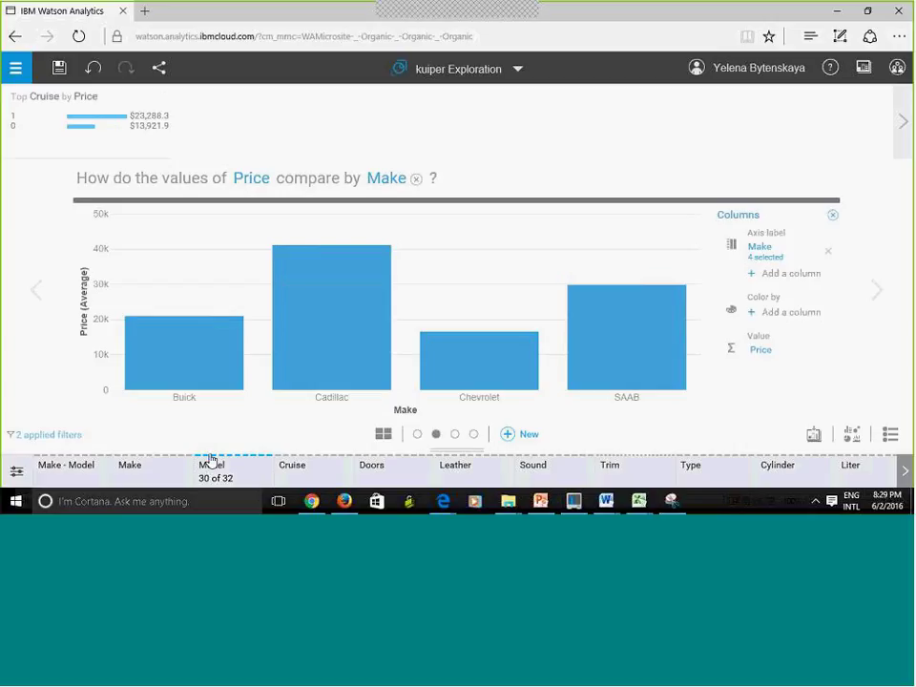
{"action": "left_click", "coordinate": [762, 351]}
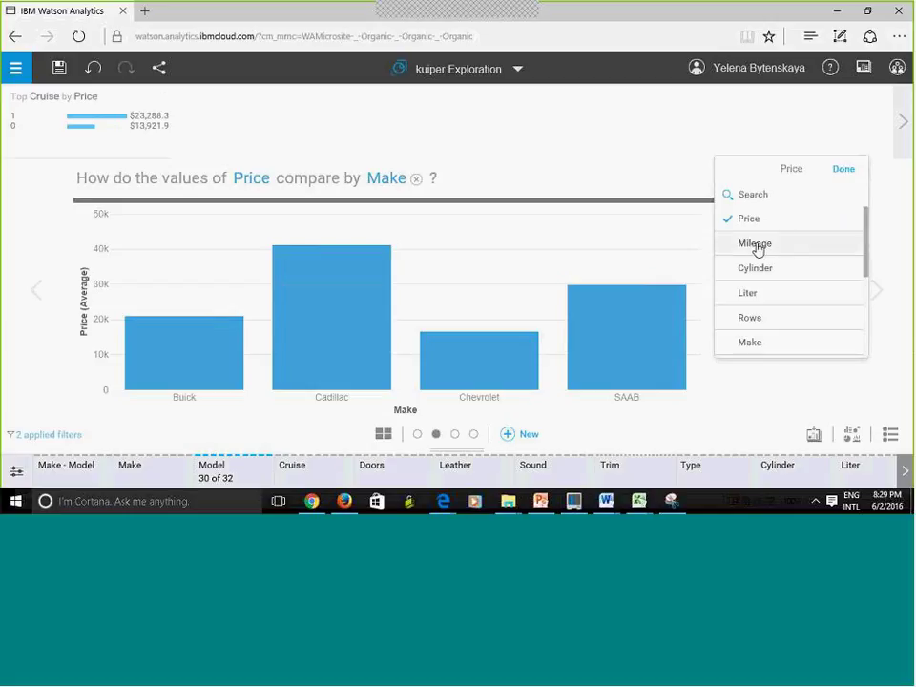
{"action": "left_click", "coordinate": [844, 169]}
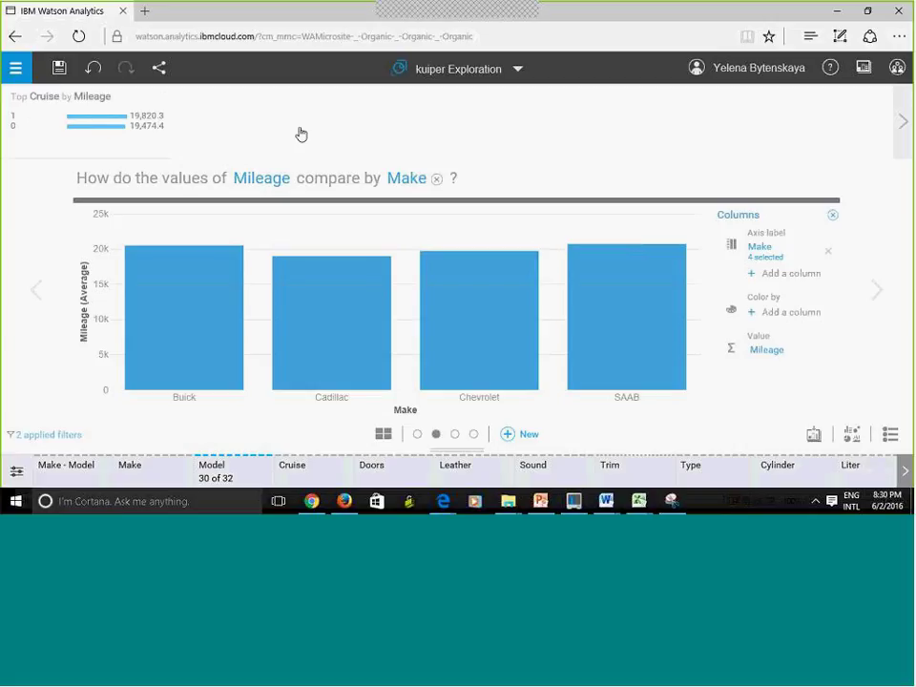
{"action": "mouse_move", "coordinate": [299, 132]}
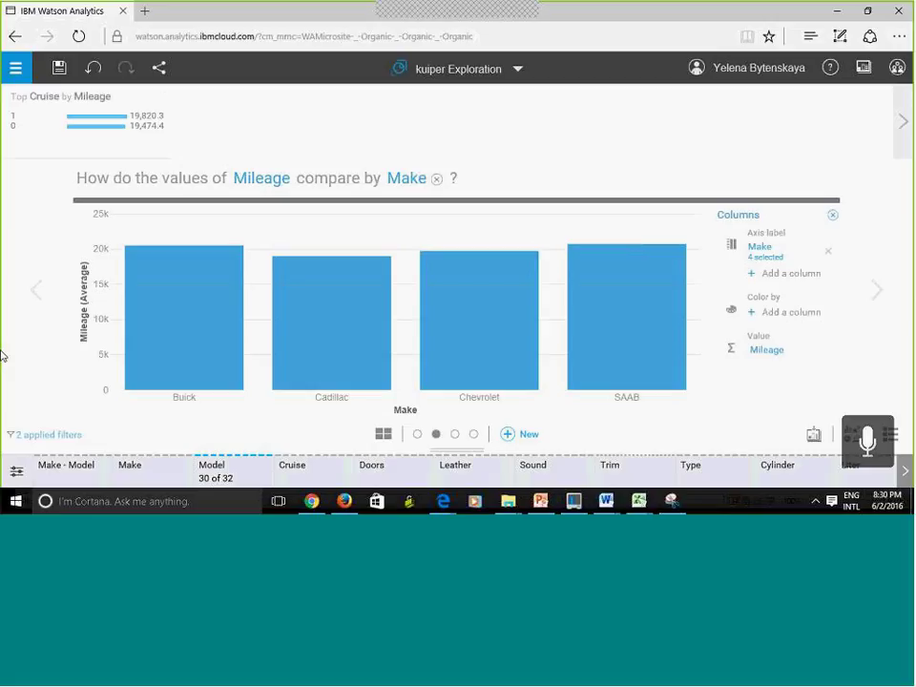
Step: Save the exploration as 'kuiper Exploration2' in the Personal folder, then save it again
{"action": "left_click", "coordinate": [59, 73]}
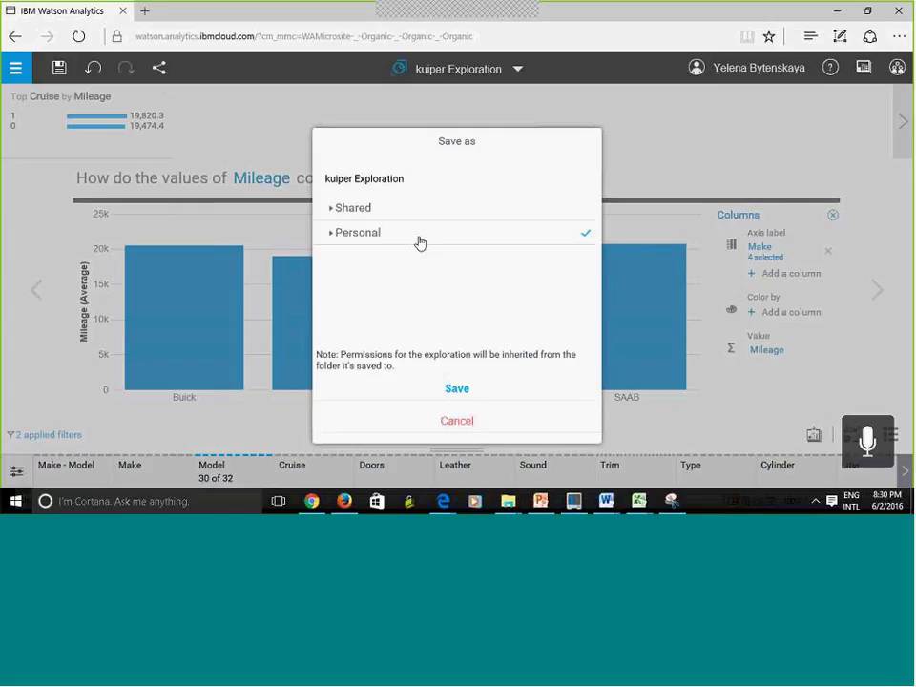
{"action": "left_click", "coordinate": [367, 243]}
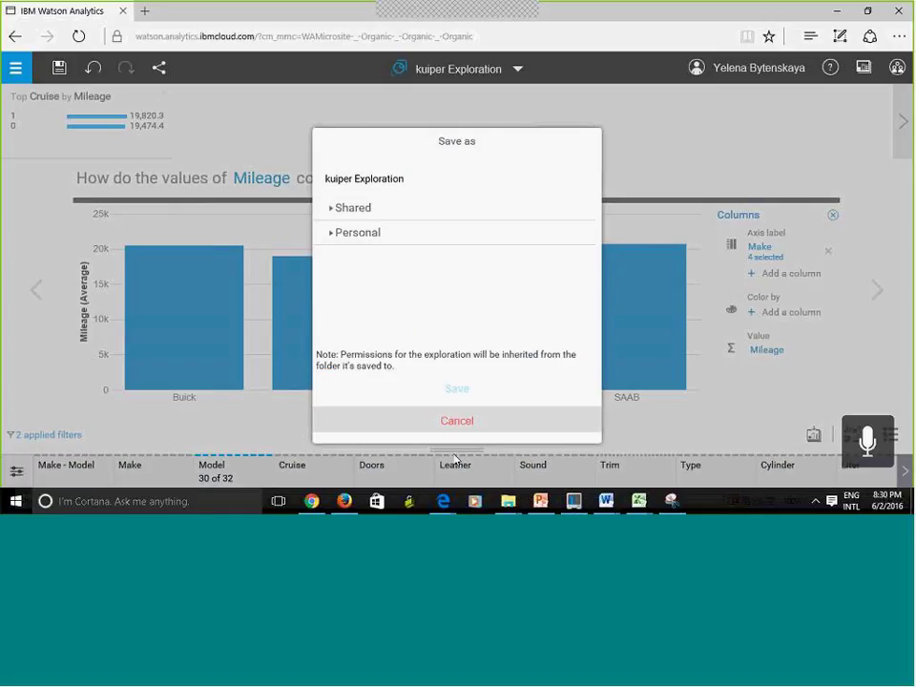
{"action": "left_click", "coordinate": [390, 172]}
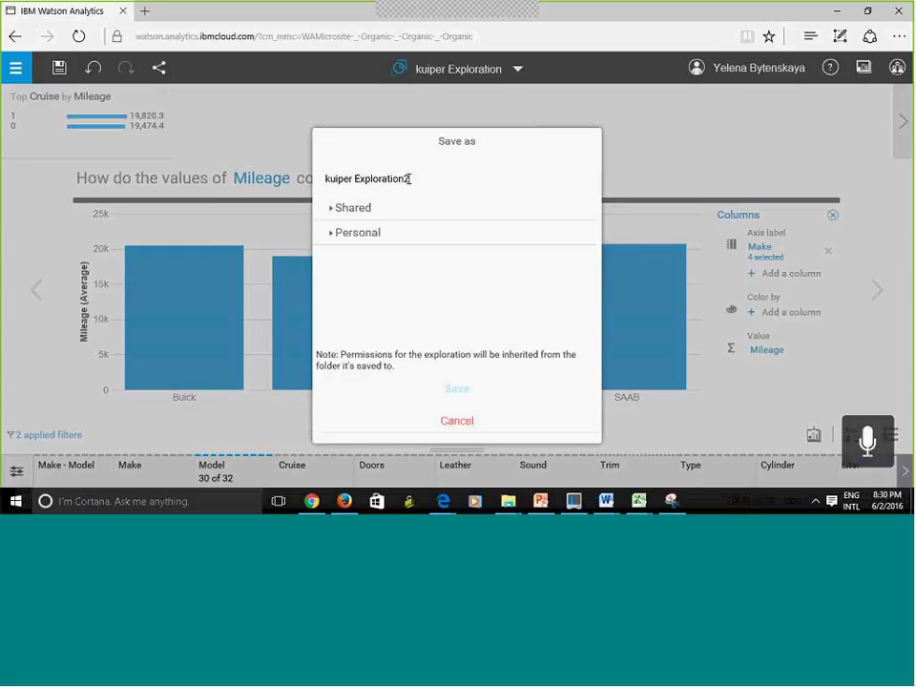
{"action": "type", "text": "2"}
{"action": "left_click", "coordinate": [371, 241]}
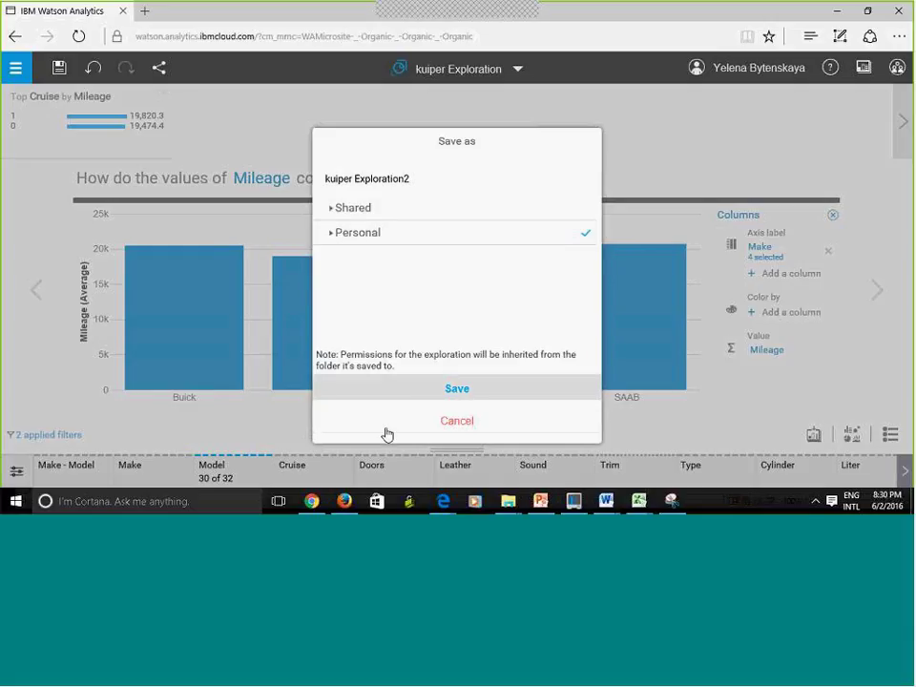
{"action": "left_click", "coordinate": [444, 393]}
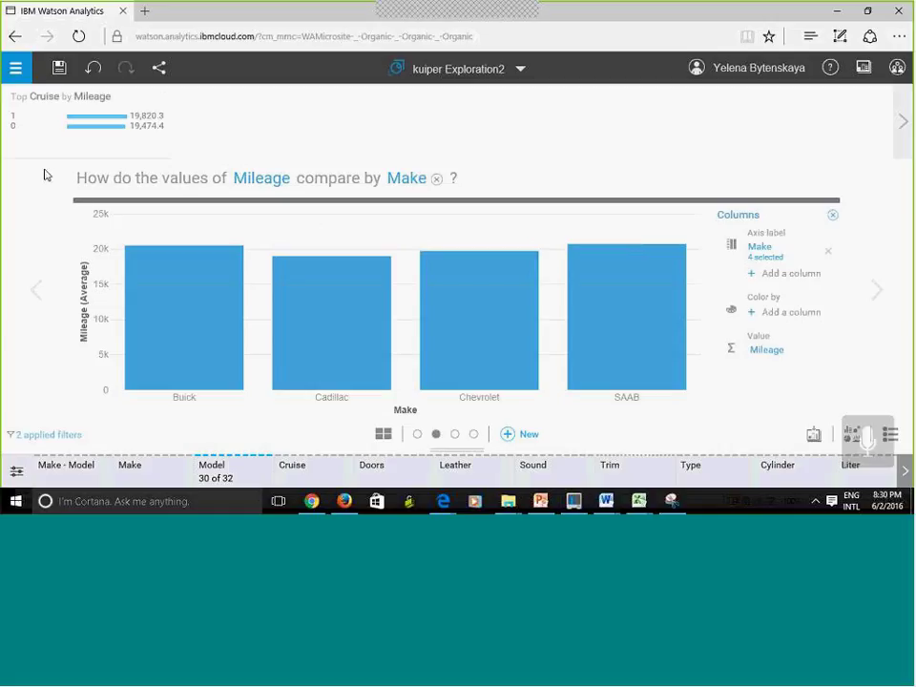
{"action": "left_click", "coordinate": [59, 68]}
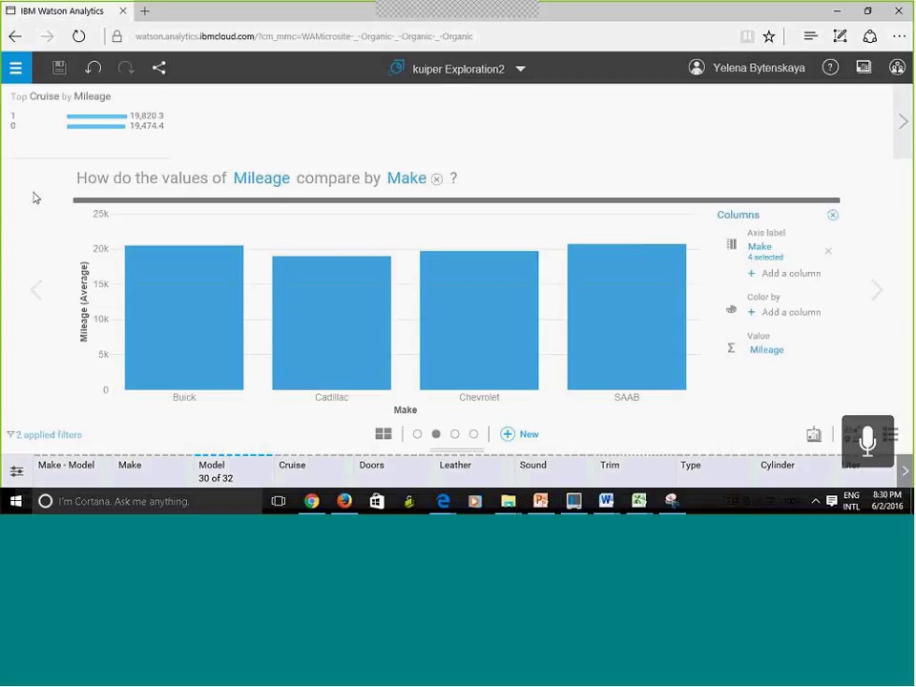
{"action": "left_click", "coordinate": [159, 76]}
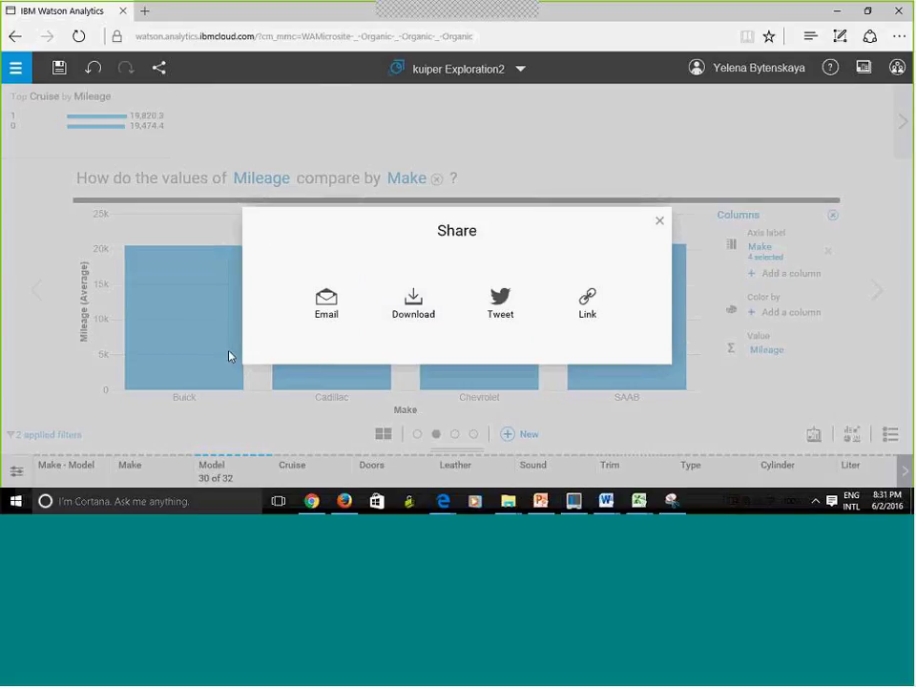
{"action": "left_click", "coordinate": [659, 225]}
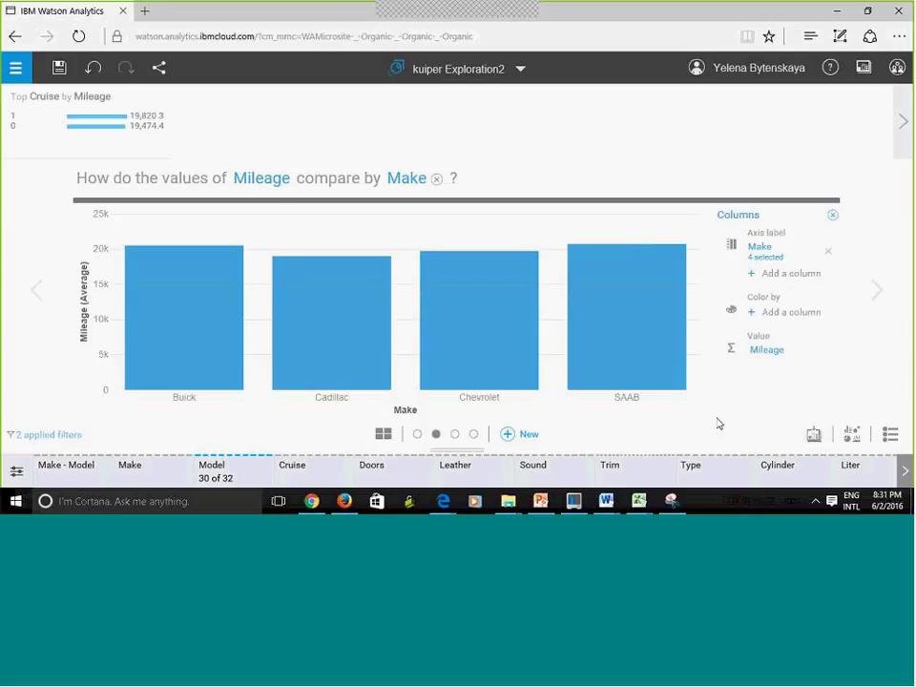
{"action": "left_click", "coordinate": [865, 69]}
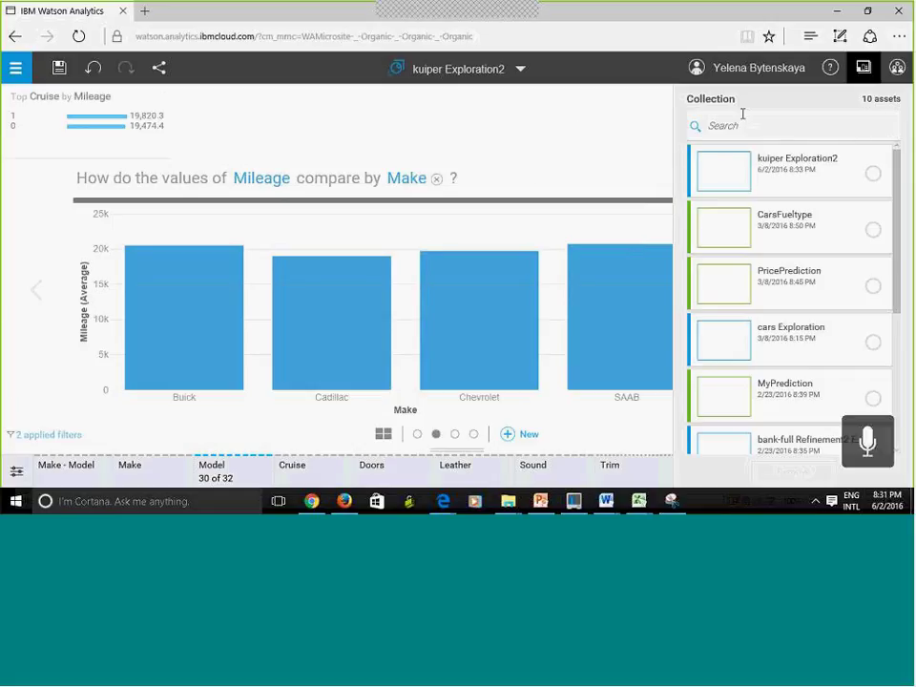
{"action": "left_click", "coordinate": [863, 67]}
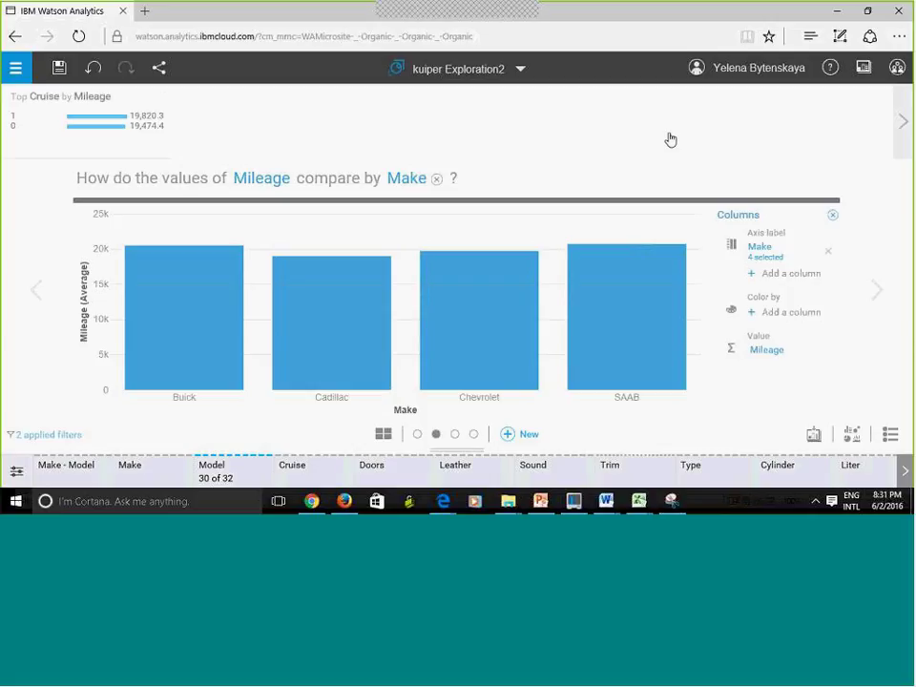
Step: Go to the Welcome page and open the kuiperRefinement data set's starting points
{"action": "left_click", "coordinate": [520, 71]}
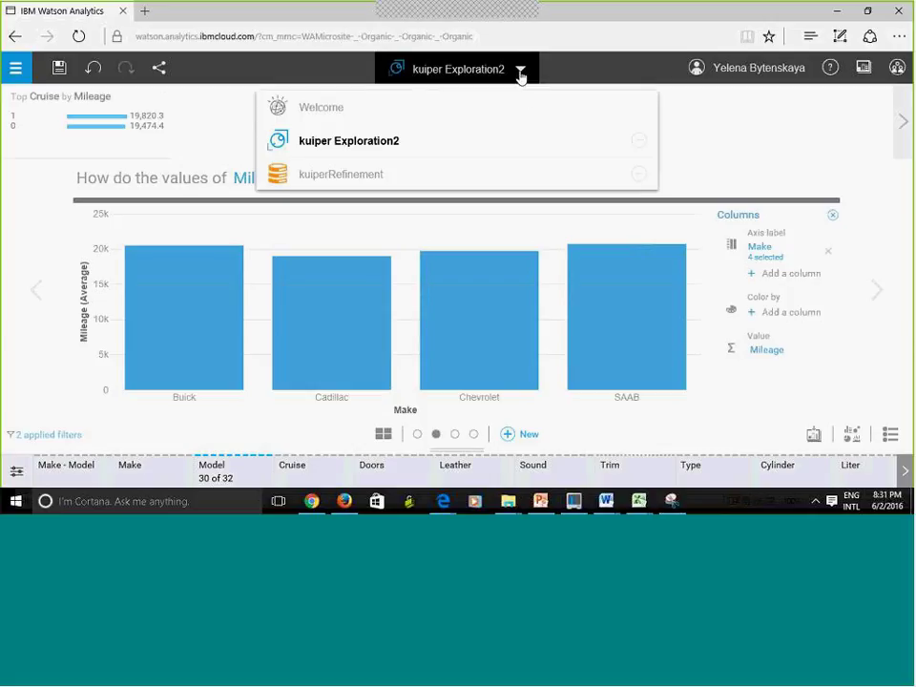
{"action": "left_click", "coordinate": [333, 113]}
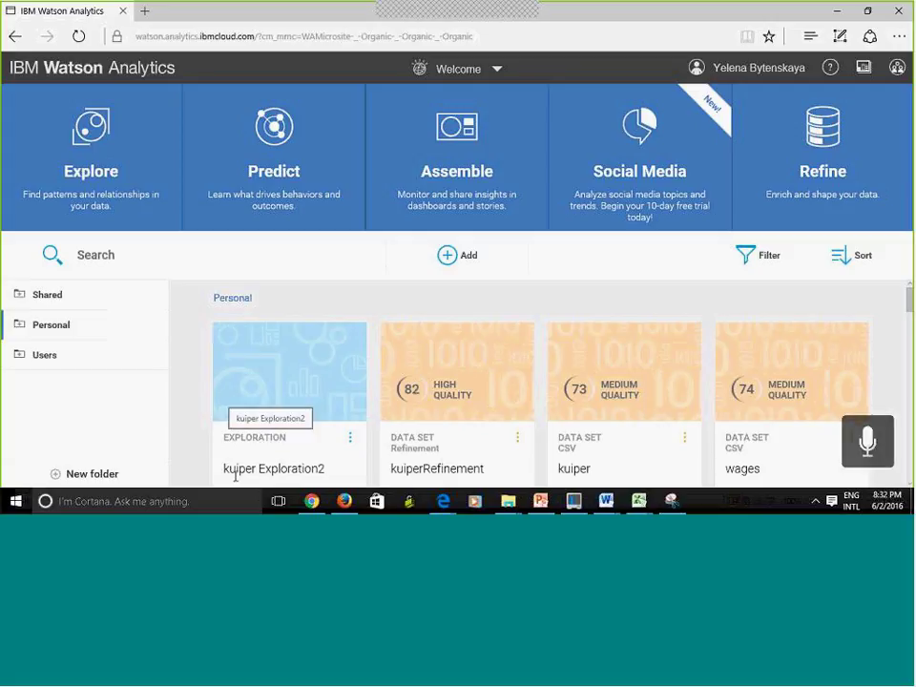
{"action": "scroll", "coordinate": [907, 338], "scroll_direction": "down", "scroll_amount": 5}
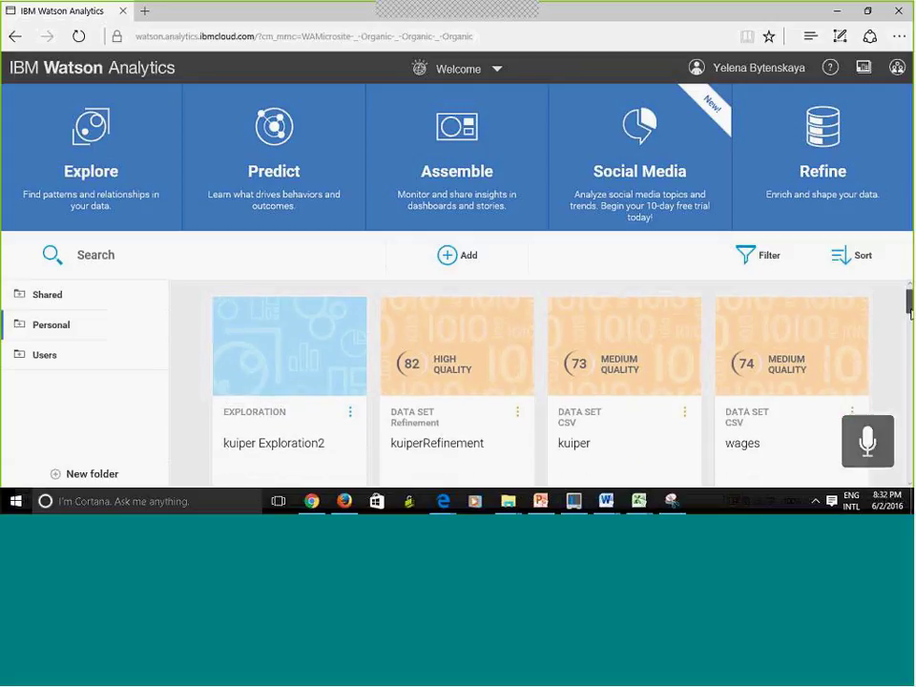
{"action": "scroll", "coordinate": [909, 388], "scroll_direction": "up", "scroll_amount": 10}
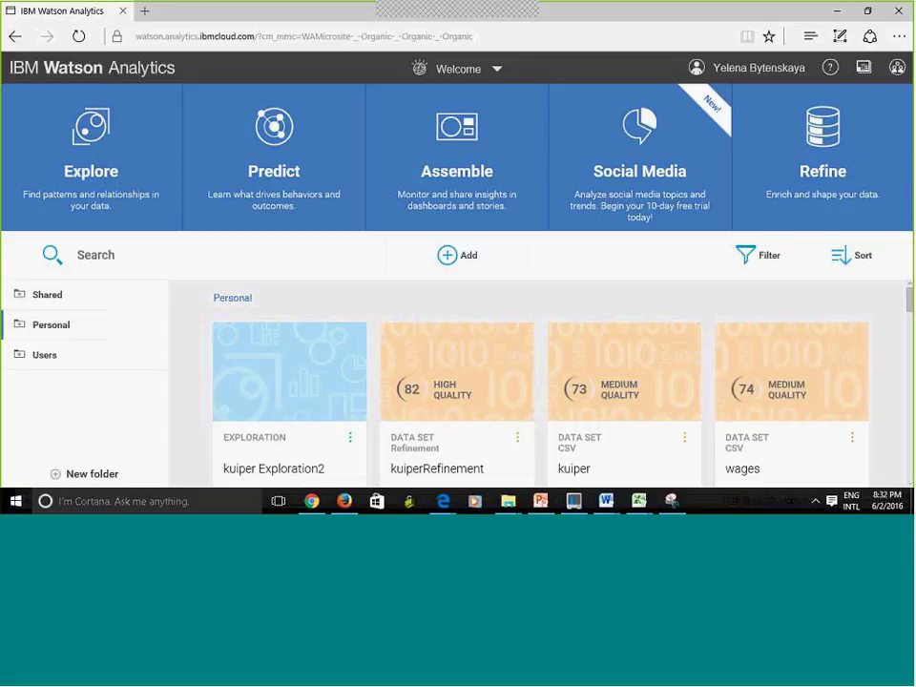
{"action": "scroll", "coordinate": [895, 361], "scroll_direction": "down", "scroll_amount": 1}
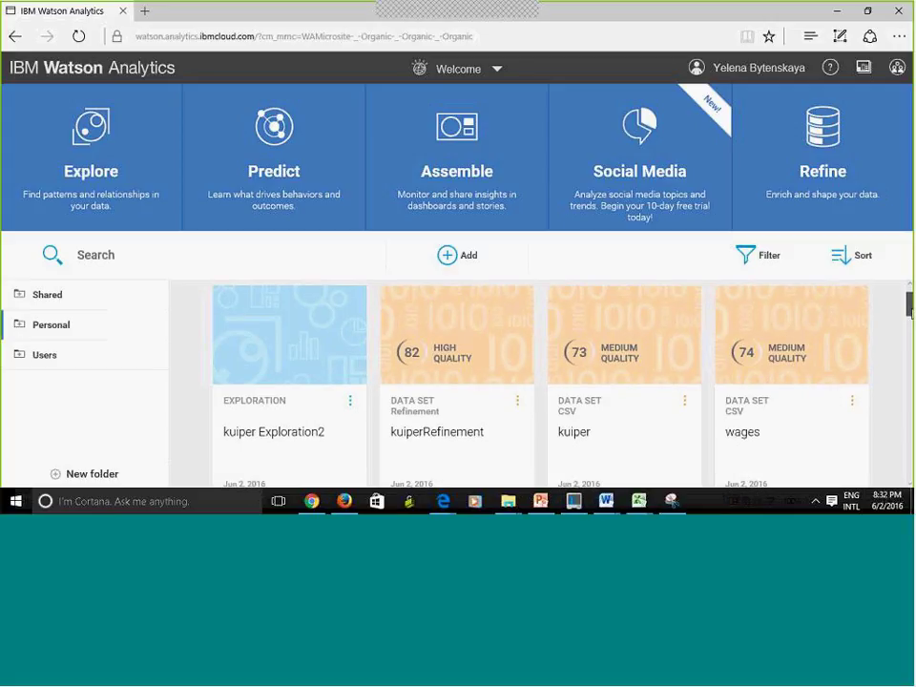
{"action": "left_click", "coordinate": [450, 366]}
{"action": "left_click_drag", "start_coordinate": [449, 364], "coordinate": [188, 421]}
Step: Start a new Predict analysis on the kuiperRefinement data with Price as target
{"action": "left_click", "coordinate": [186, 421]}
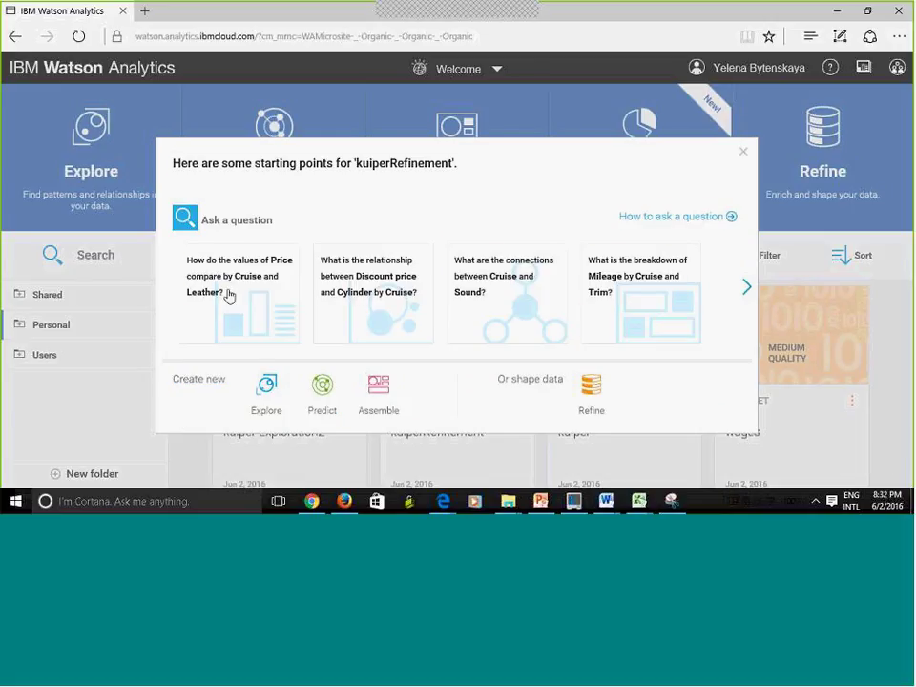
{"action": "left_click", "coordinate": [322, 391]}
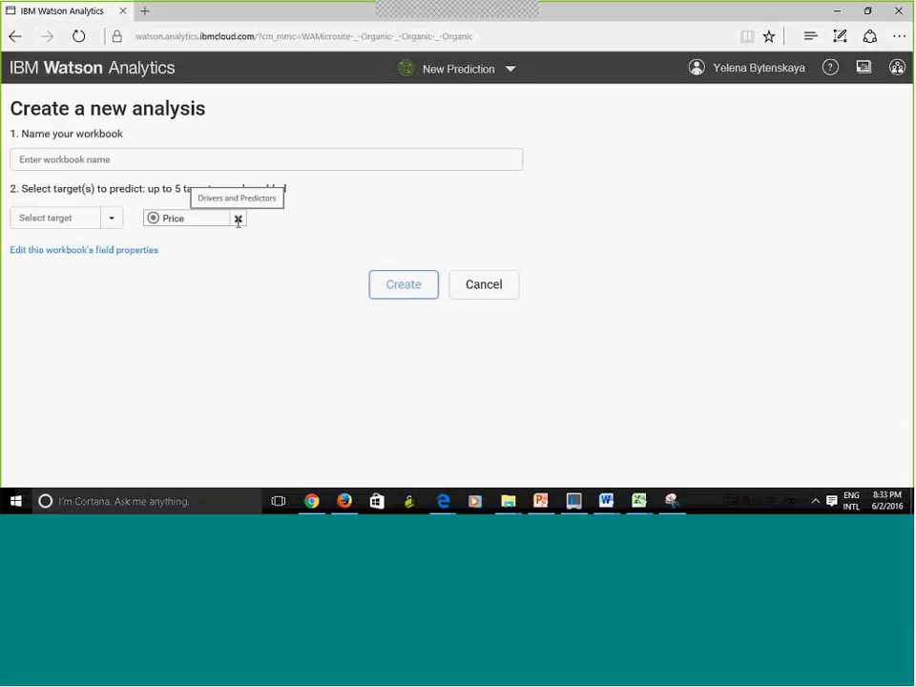
Step: Keep Price as the target, name the workbook CarsPrices, and create it
{"action": "left_click", "coordinate": [110, 221]}
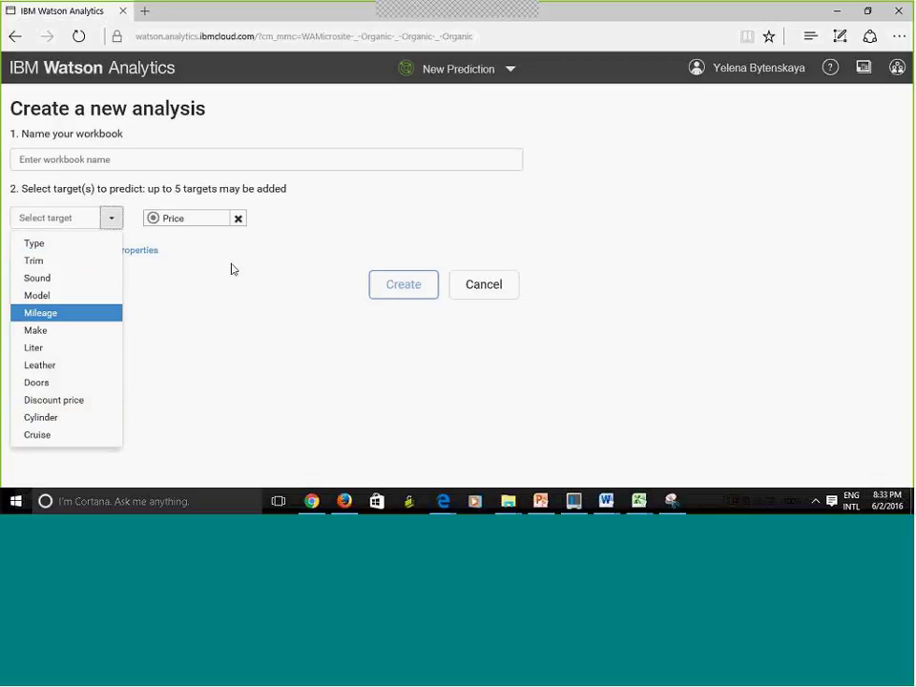
{"action": "left_click", "coordinate": [113, 214]}
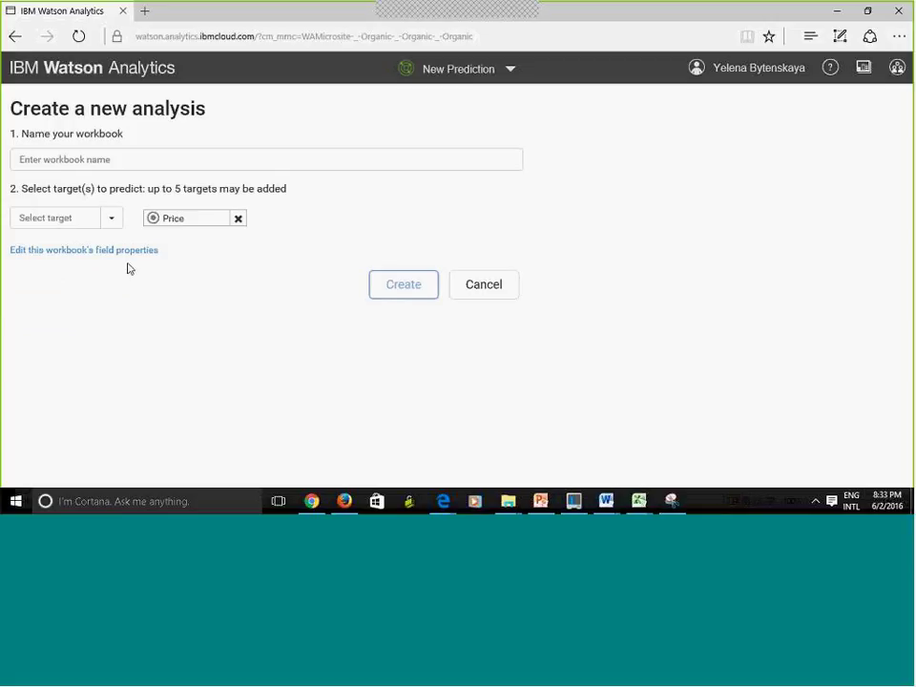
{"action": "left_click", "coordinate": [75, 161]}
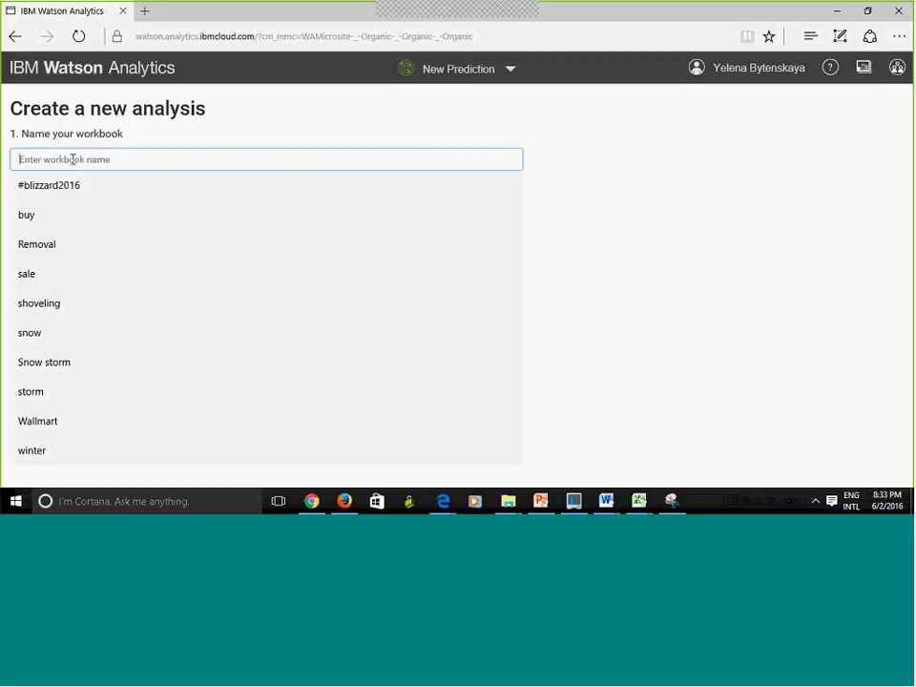
{"action": "type", "text": "c"}
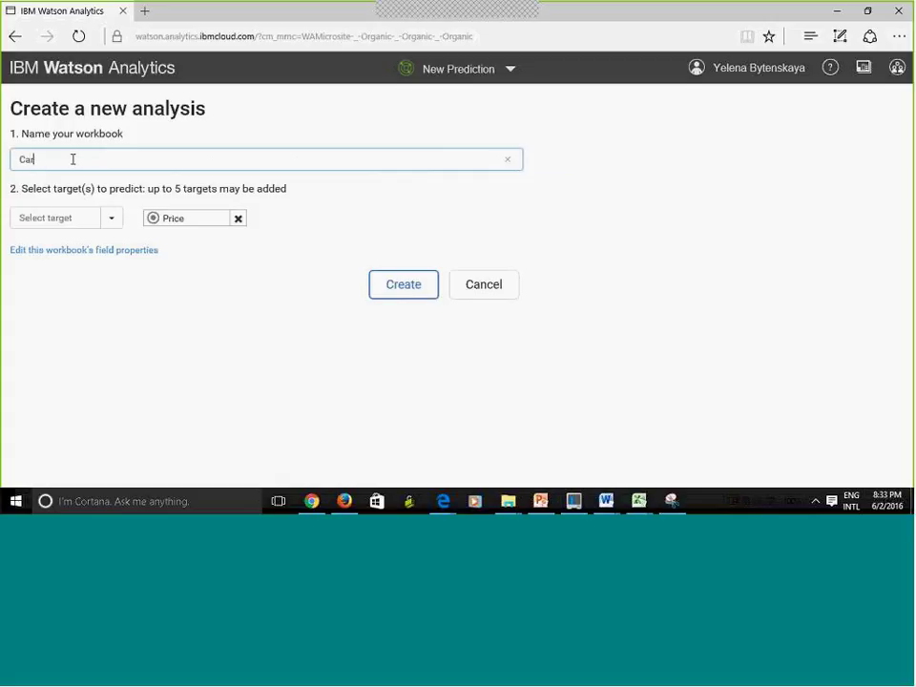
{"action": "type", "text": "arsPrices"}
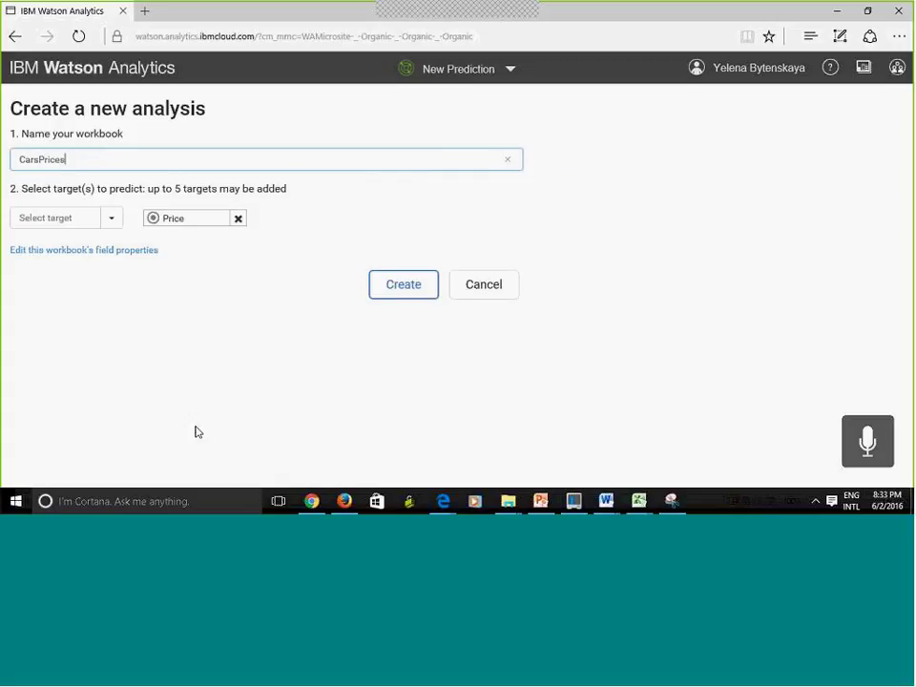
{"action": "left_click", "coordinate": [393, 284]}
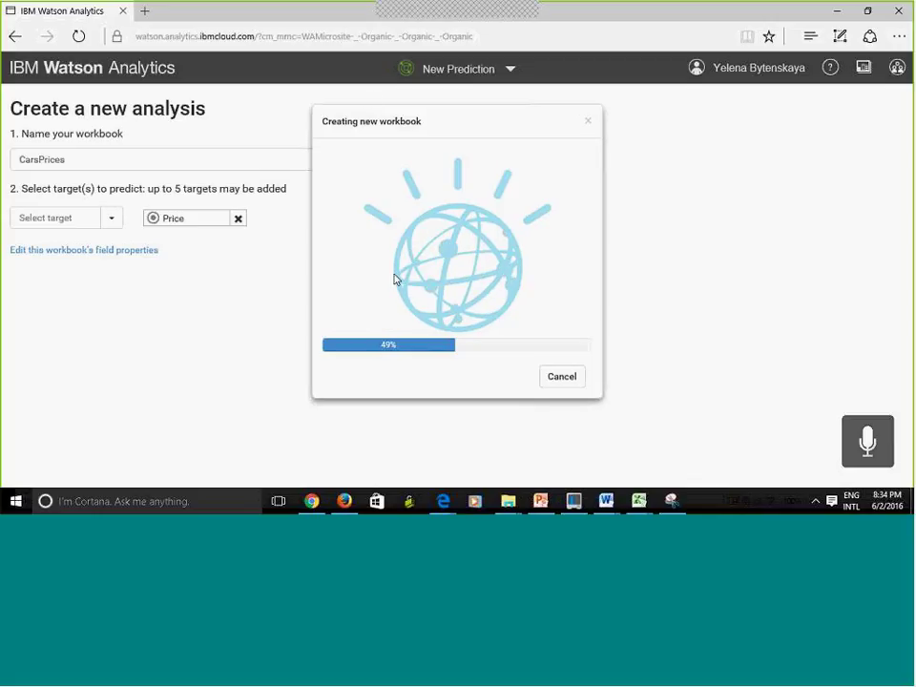
Step: Cancel creating the CarsPrices workbook and abandon the new analysis
{"action": "left_click", "coordinate": [511, 72]}
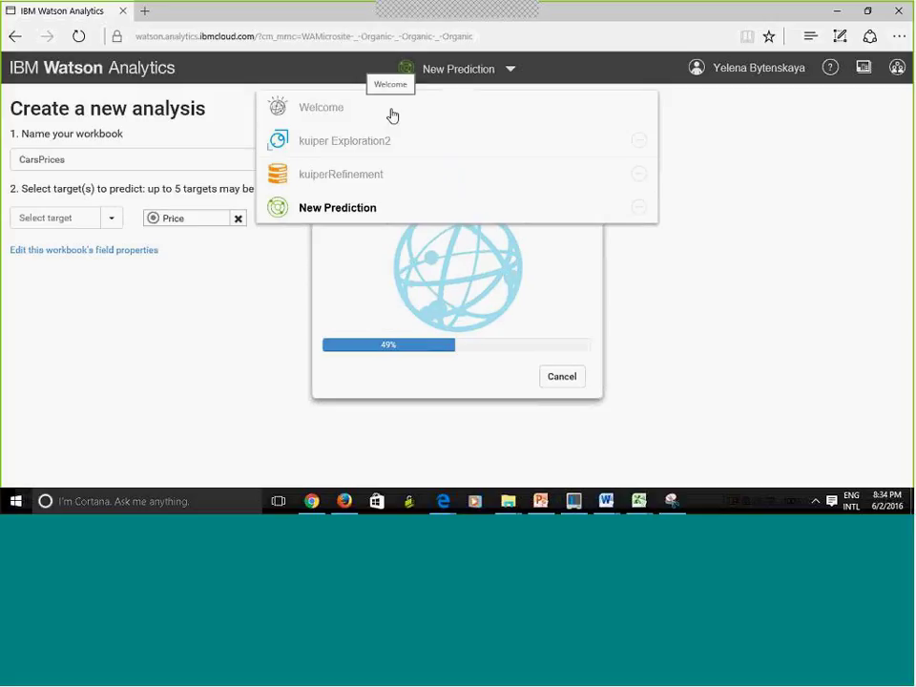
{"action": "left_click", "coordinate": [188, 383]}
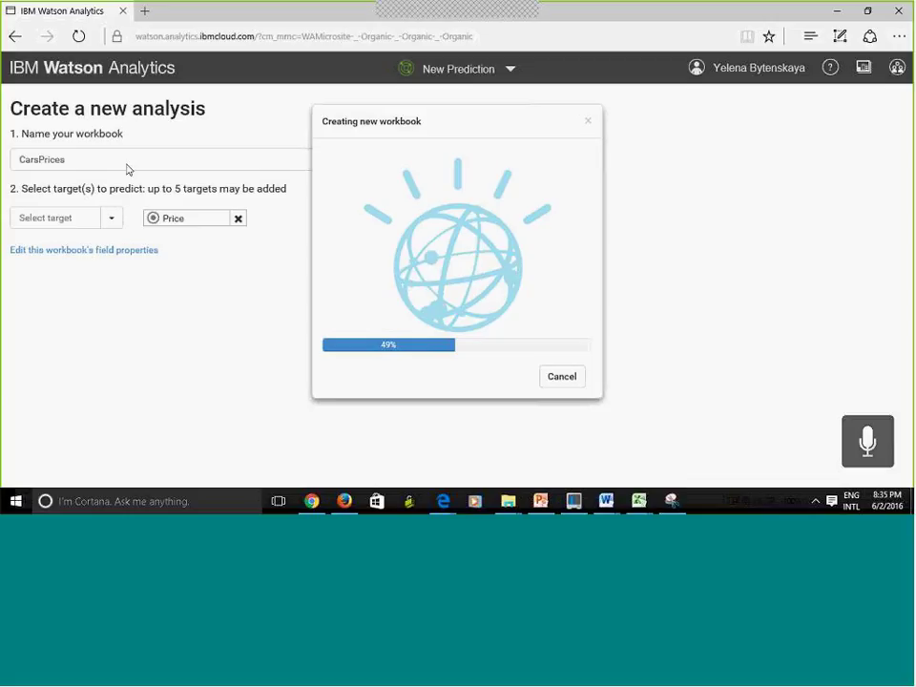
{"action": "left_click", "coordinate": [557, 382]}
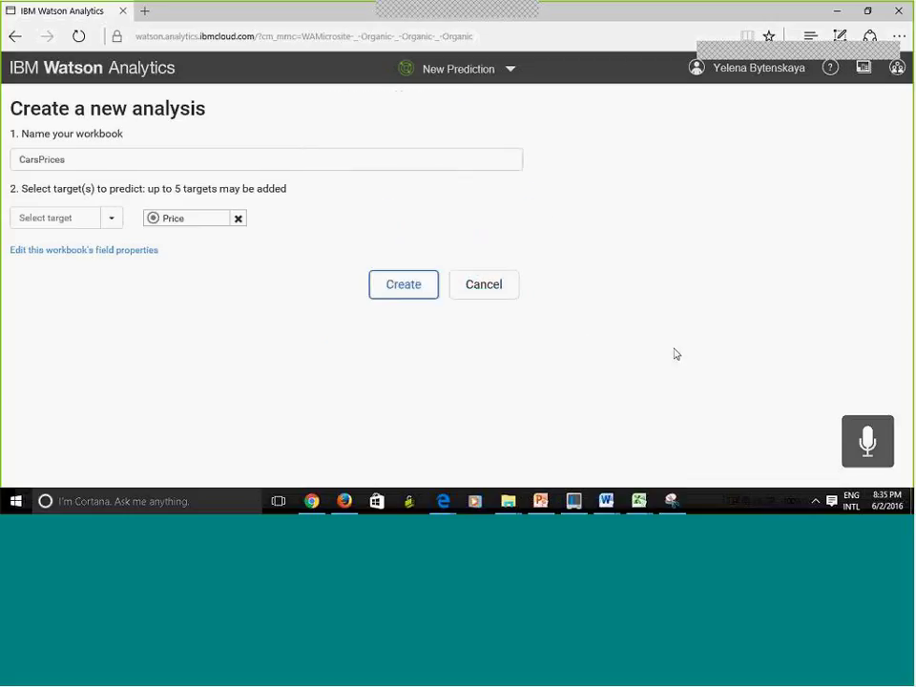
{"action": "left_click", "coordinate": [494, 279]}
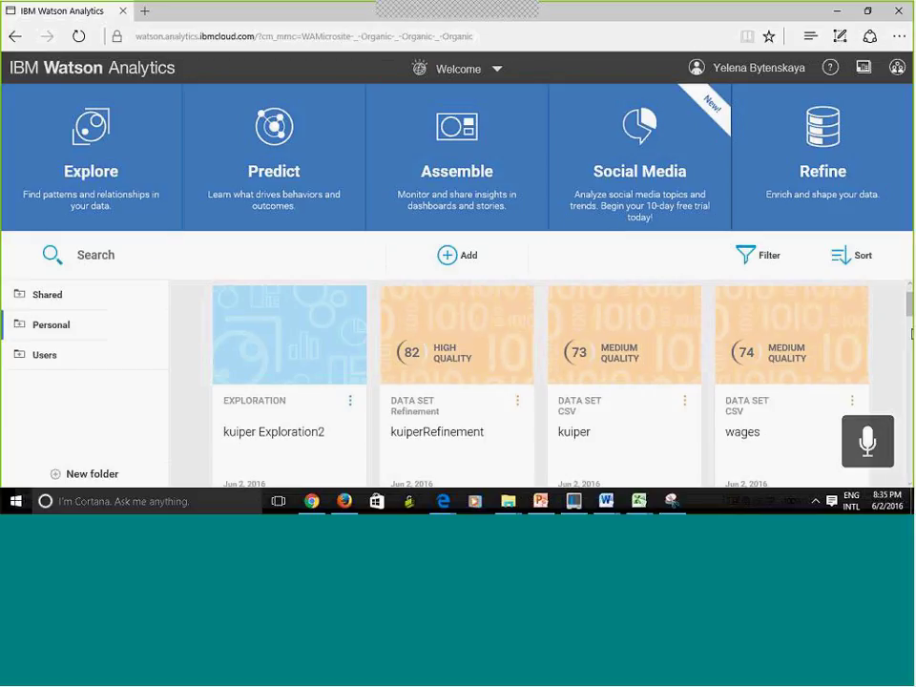
Step: Open the Car Prices Analysis folder among the personal assets on the Welcome page
{"action": "scroll", "coordinate": [912, 334], "scroll_direction": "down", "scroll_amount": 5}
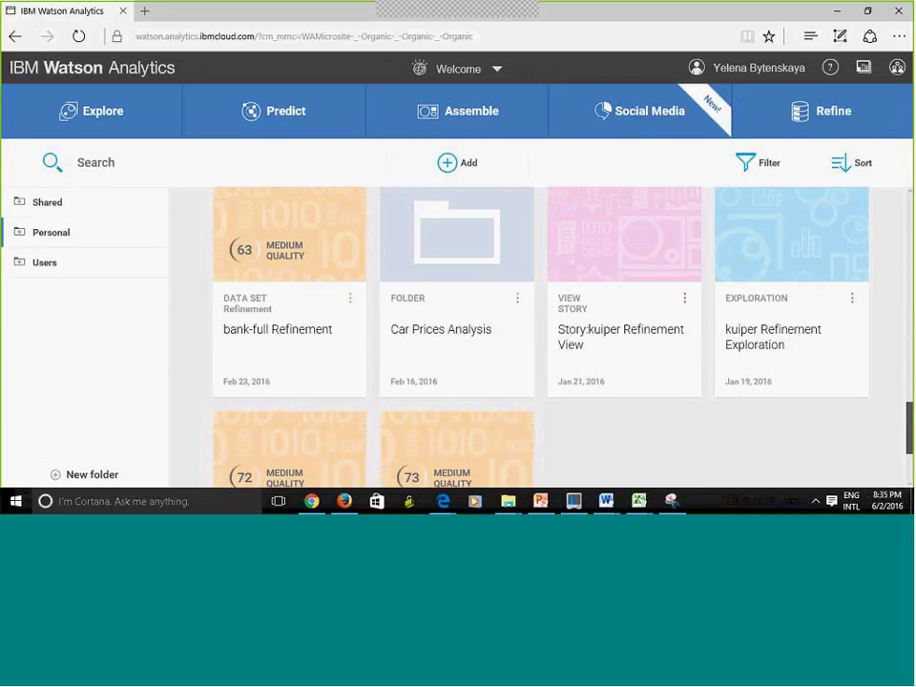
{"action": "scroll", "coordinate": [540, 334], "scroll_direction": "down", "scroll_amount": 2}
{"action": "scroll", "coordinate": [540, 334], "scroll_direction": "up", "scroll_amount": 3}
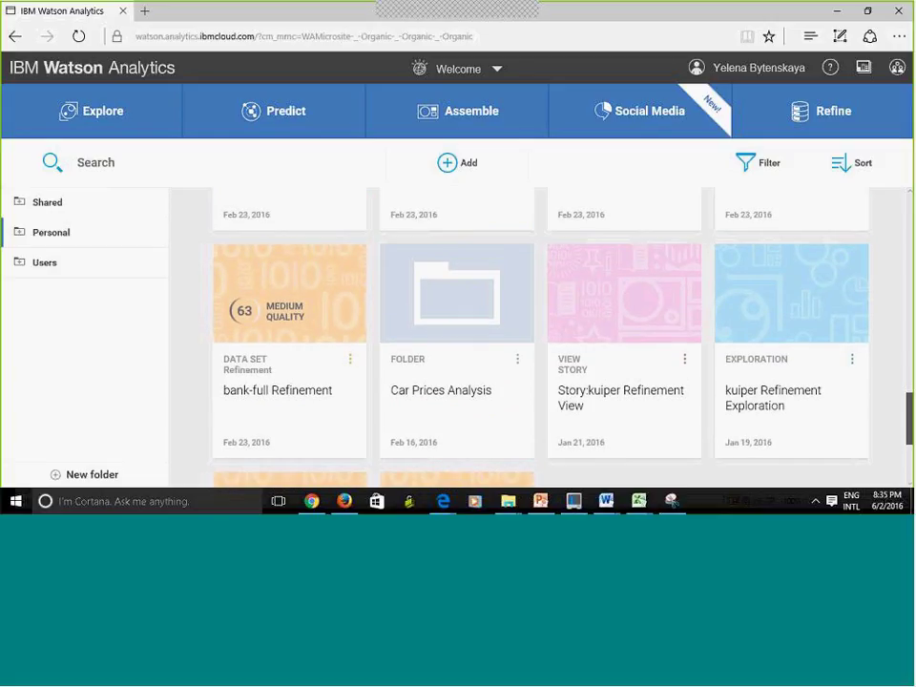
{"action": "left_click", "coordinate": [474, 277]}
{"action": "scroll", "coordinate": [868, 352], "scroll_direction": "down", "scroll_amount": 1}
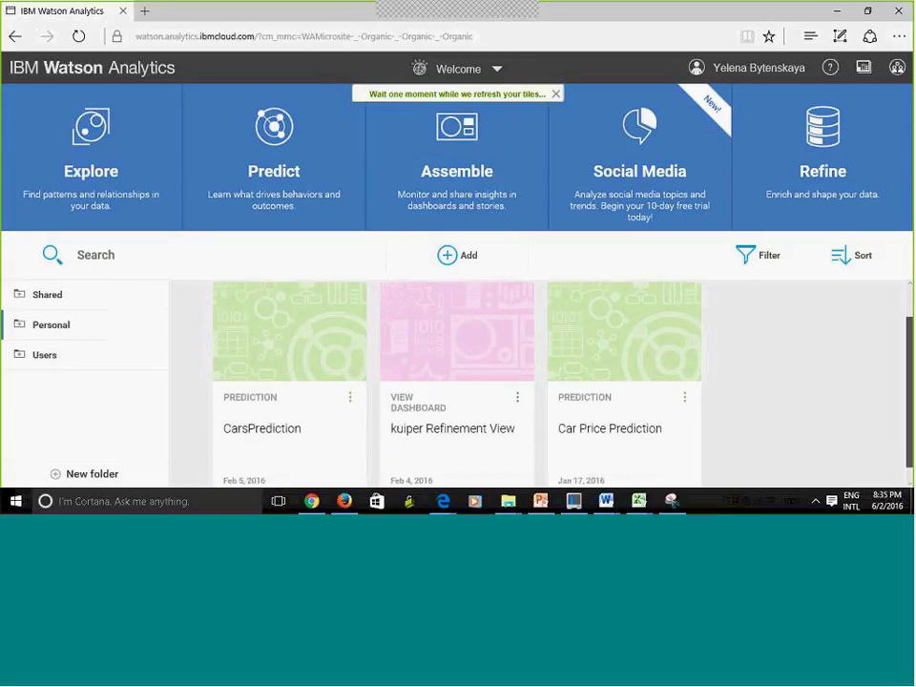
{"action": "double_click", "coordinate": [824, 430]}
{"action": "left_click", "coordinate": [804, 410]}
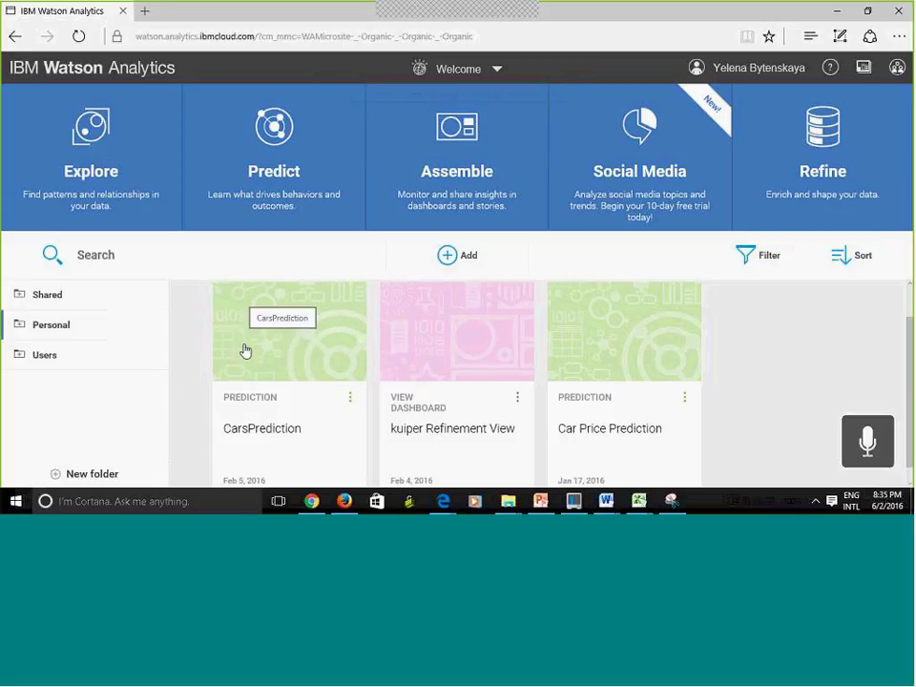
Step: Open the CarsPrediction workbook and inspect the Model and Make predictors of Price
{"action": "left_click", "coordinate": [294, 373]}
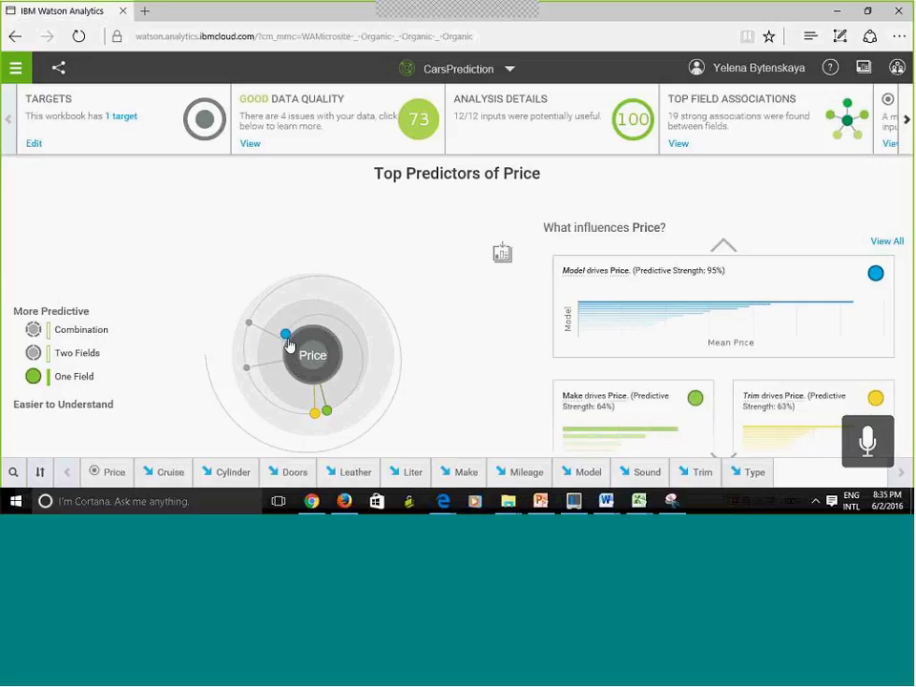
{"action": "mouse_move", "coordinate": [287, 340]}
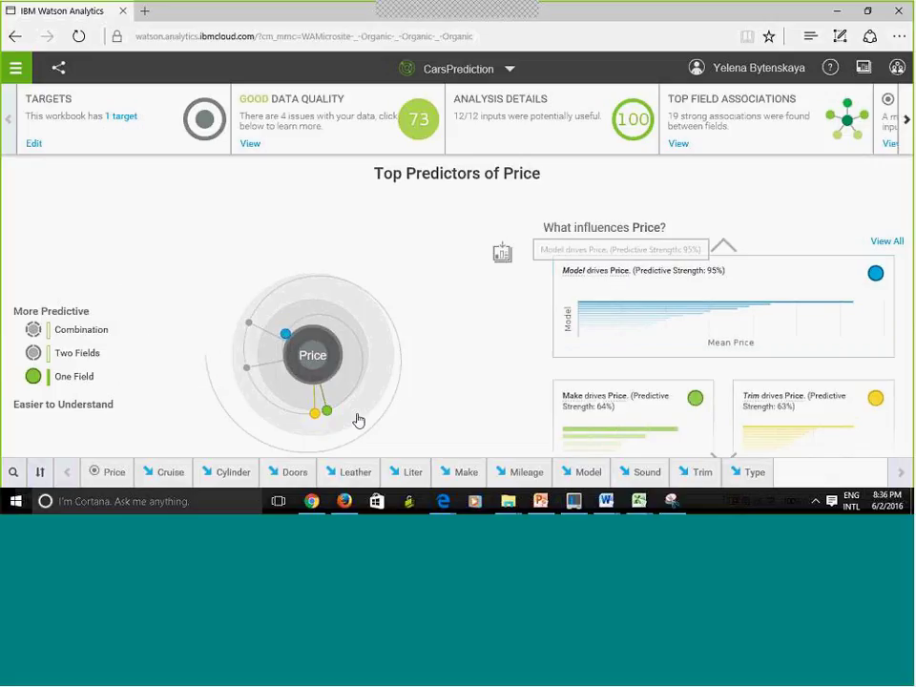
{"action": "mouse_move", "coordinate": [329, 416]}
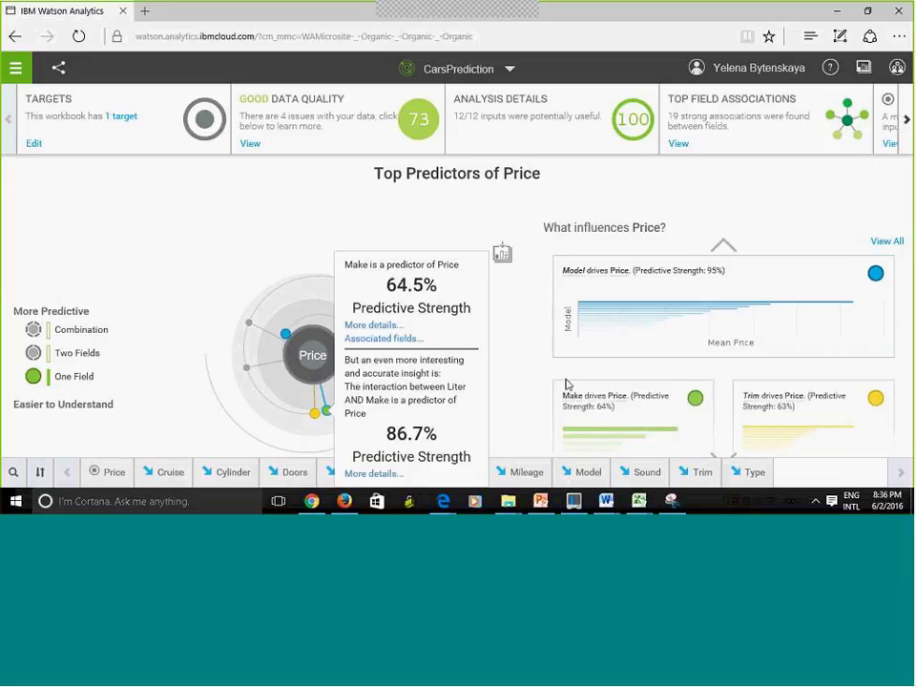
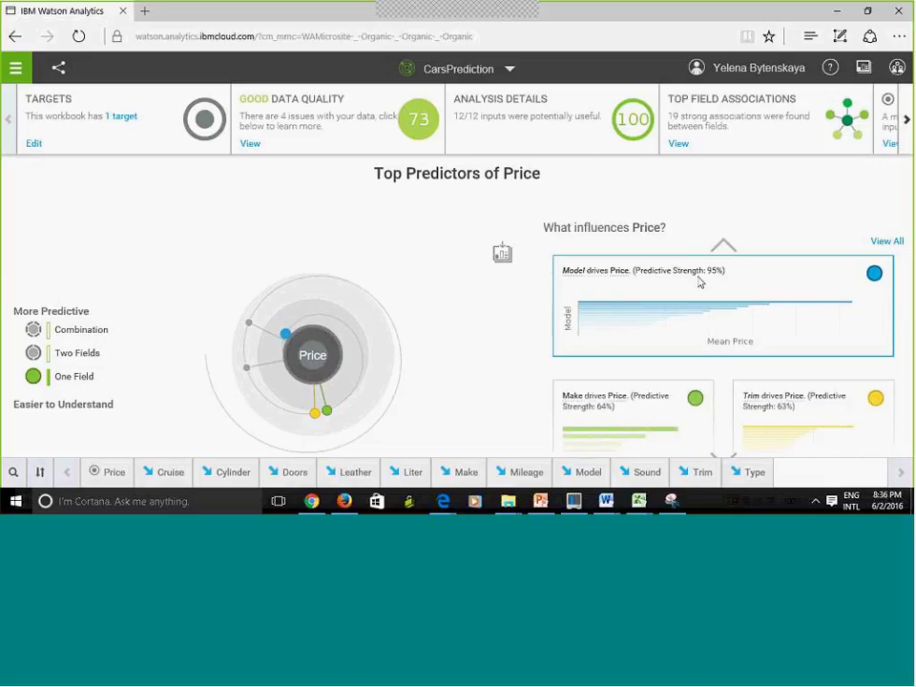
Step: Review the full list of Price predictors and the top field associations, then close them
{"action": "left_click", "coordinate": [894, 244]}
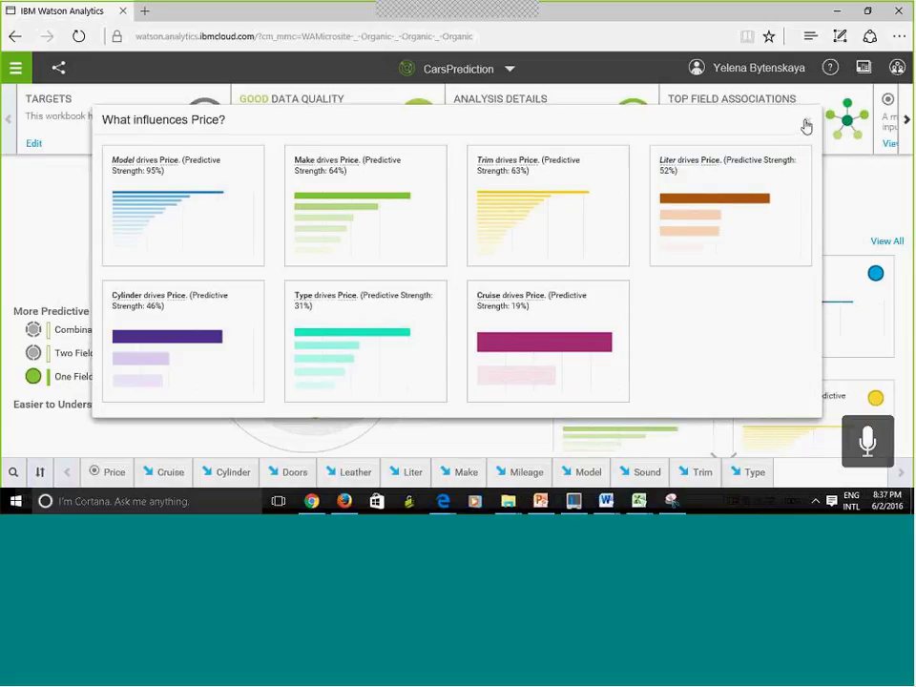
{"action": "left_click", "coordinate": [807, 125]}
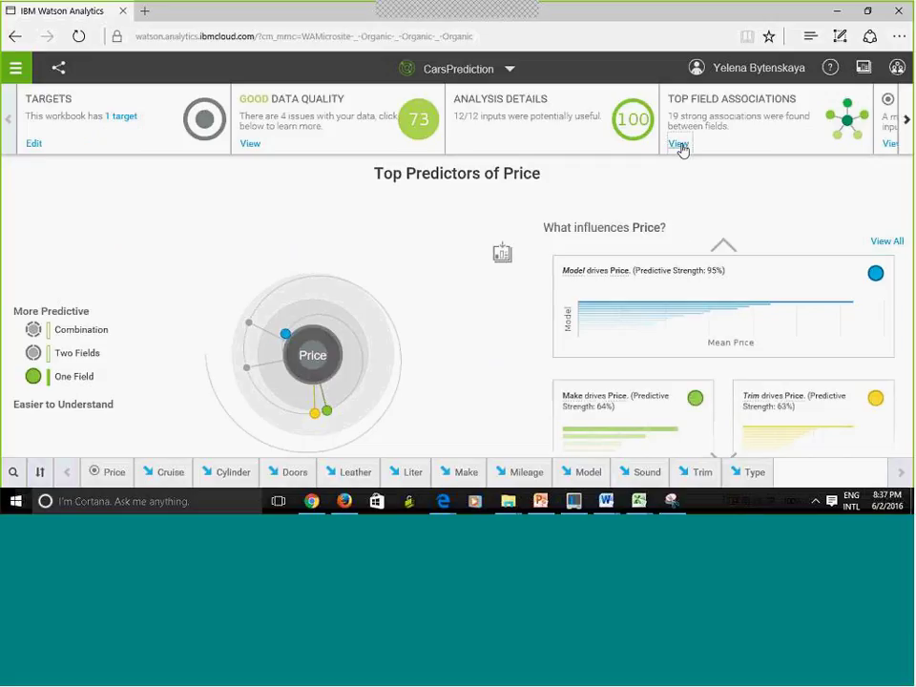
{"action": "left_click", "coordinate": [679, 145]}
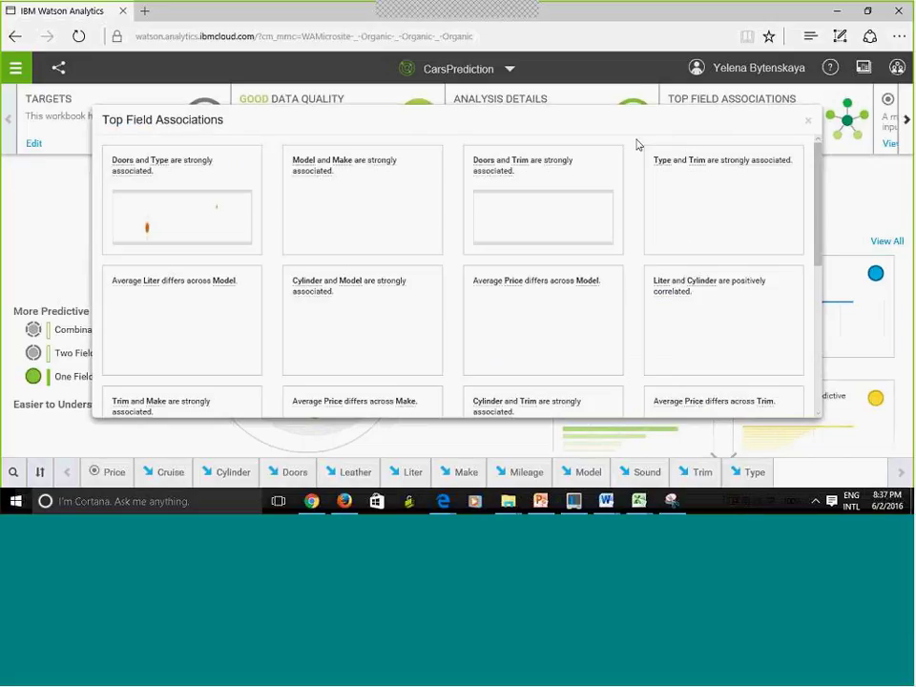
{"action": "left_click_drag", "start_coordinate": [819, 244], "coordinate": [829, 401]}
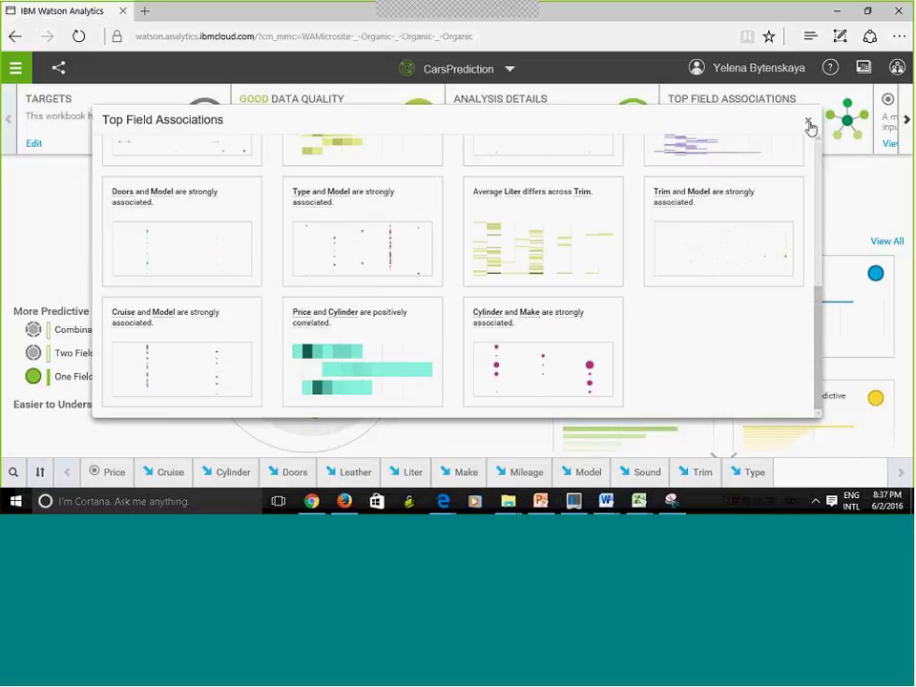
{"action": "left_click", "coordinate": [807, 120]}
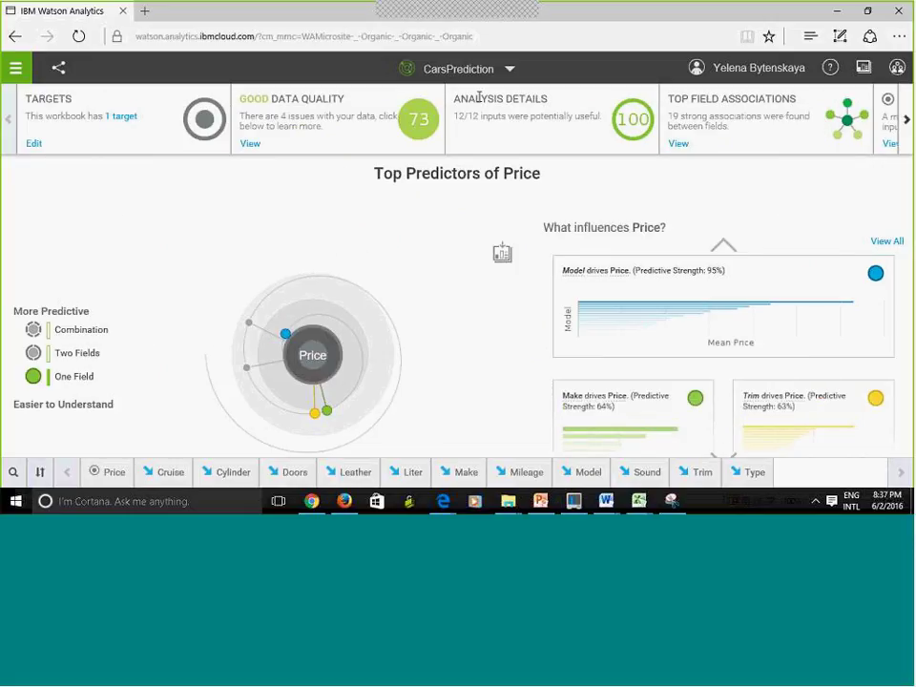
Step: Open the kuiper.csv Data Quality Report and scroll down to Results by Quality Measure
{"action": "left_click", "coordinate": [250, 144]}
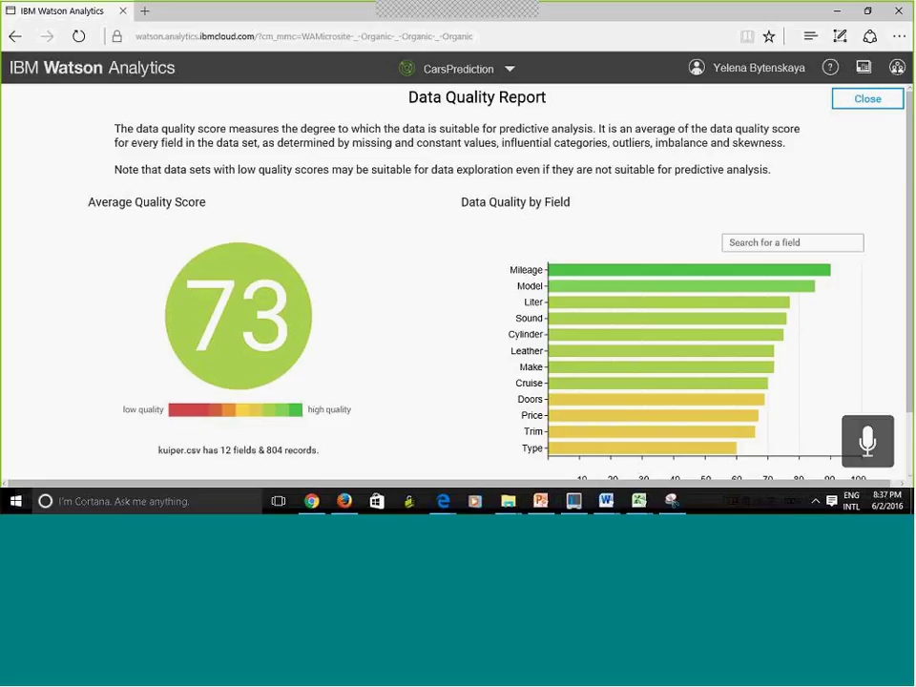
{"action": "scroll", "coordinate": [580, 202], "scroll_direction": "down", "scroll_amount": 1}
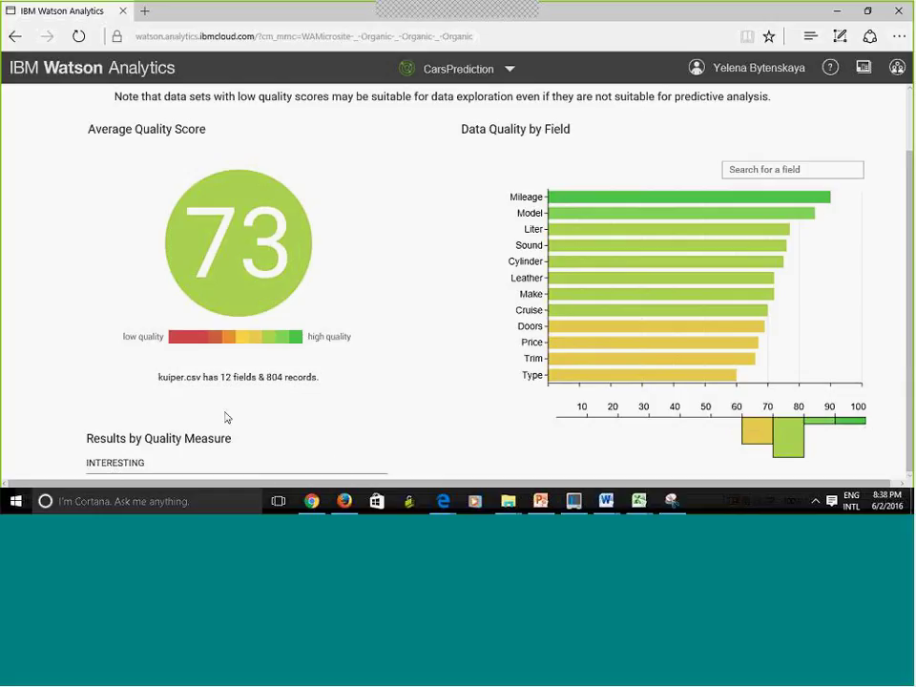
{"action": "scroll", "coordinate": [23, 359], "scroll_direction": "down", "scroll_amount": 1}
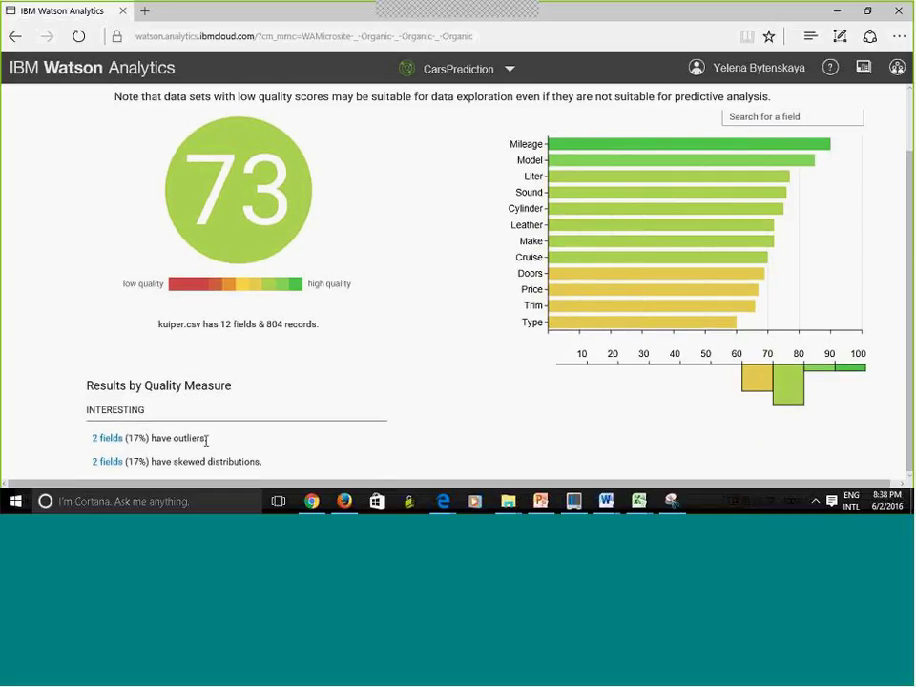
Step: List the 2 fields with outliers and show the Mileage outlier box plot
{"action": "left_click", "coordinate": [107, 440]}
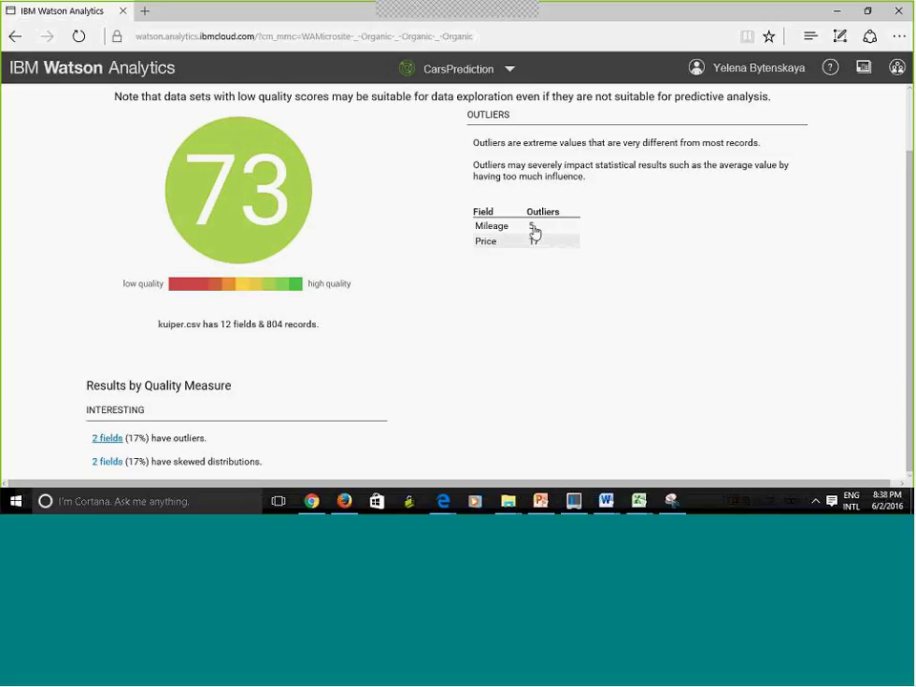
{"action": "left_click", "coordinate": [533, 230]}
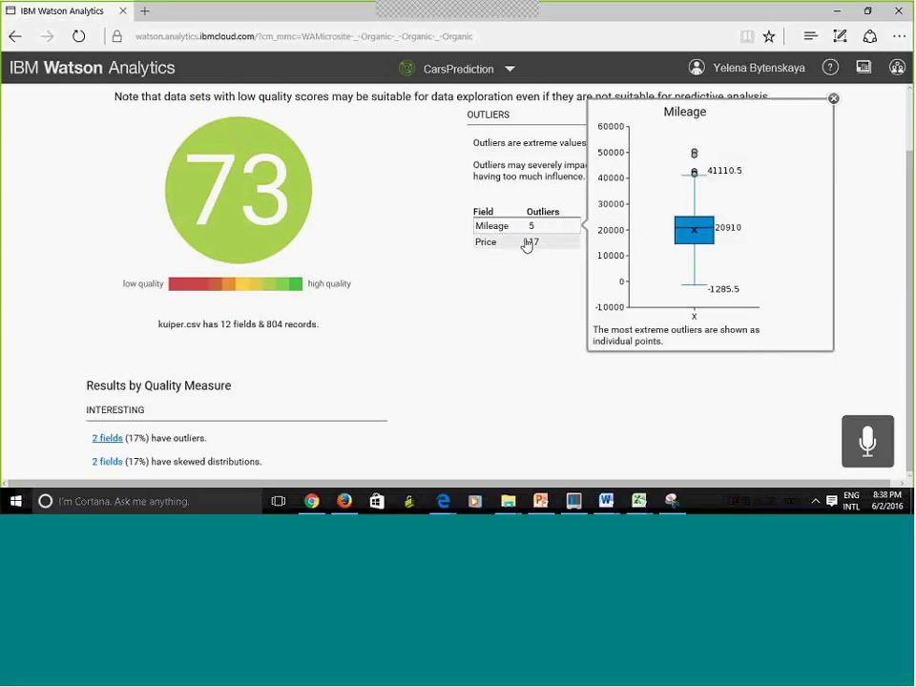
{"action": "left_click", "coordinate": [534, 241]}
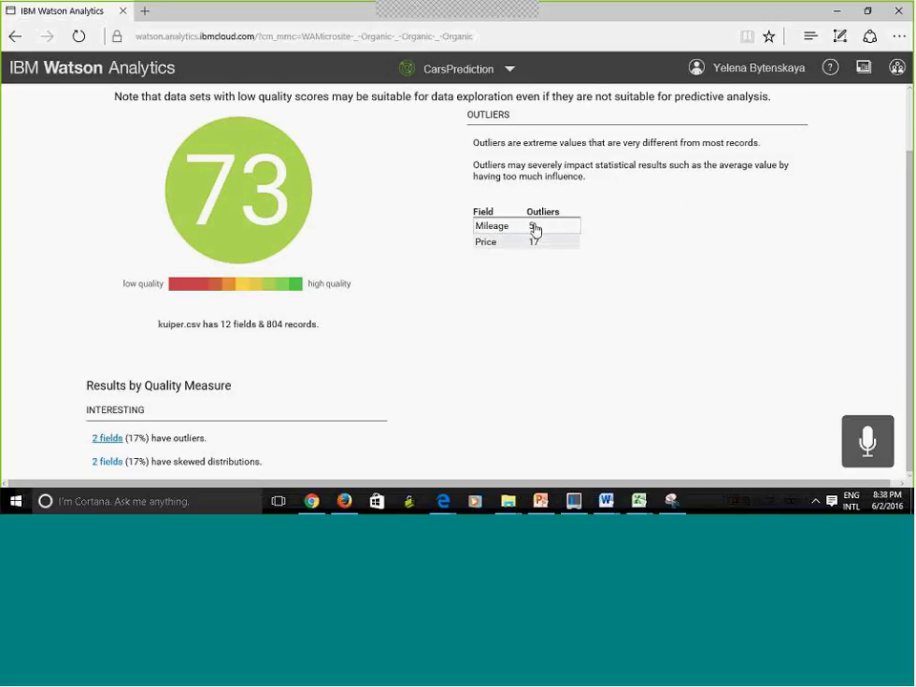
{"action": "left_click", "coordinate": [533, 231]}
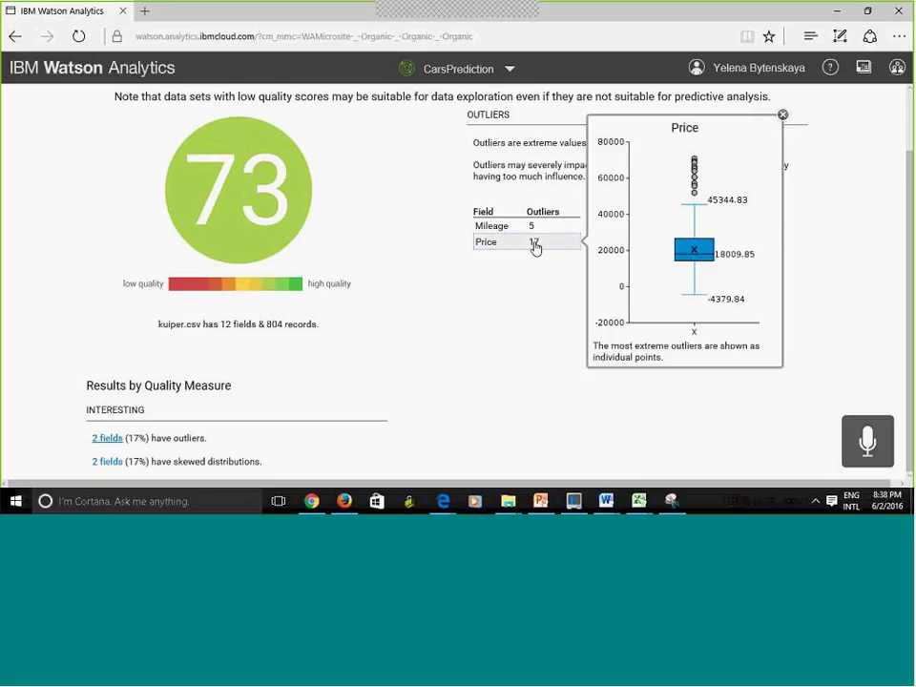
Step: List the 2 fields with skewed distributions, then close the data quality report
{"action": "left_click", "coordinate": [108, 461]}
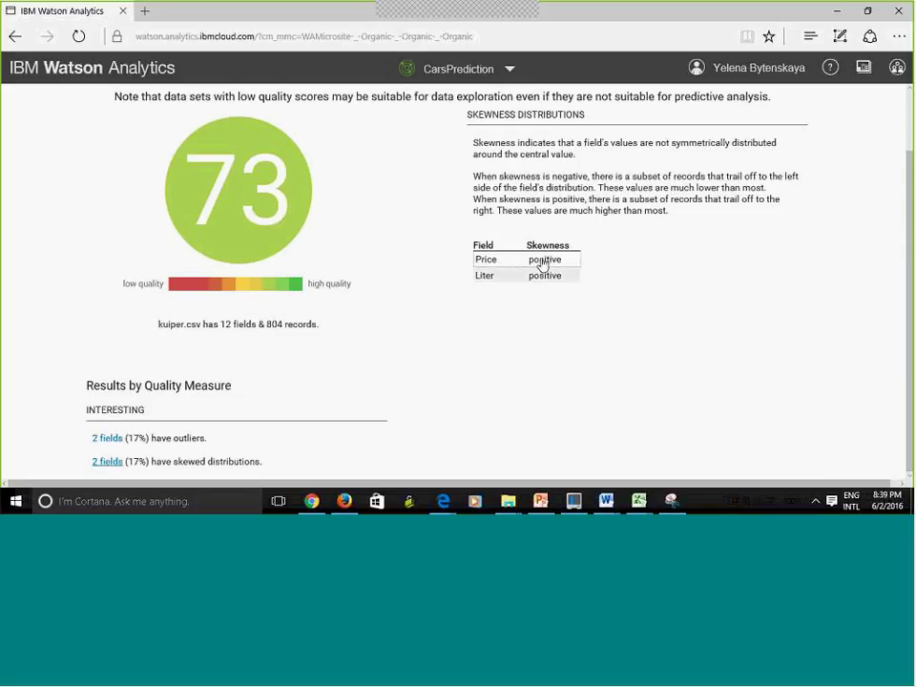
{"action": "mouse_move", "coordinate": [541, 265]}
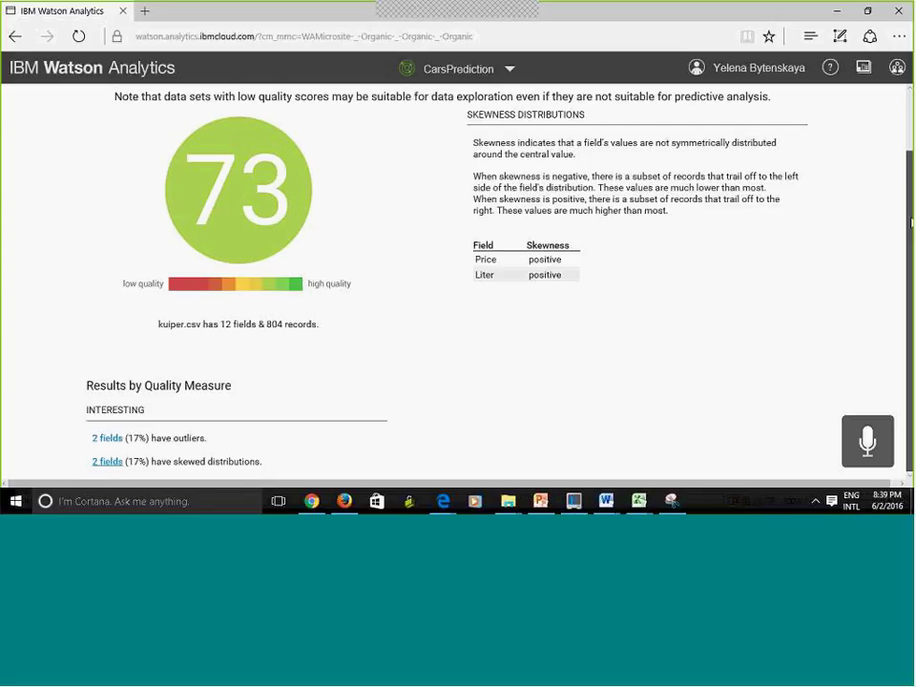
{"action": "scroll", "coordinate": [458, 287], "scroll_direction": "up", "scroll_amount": 1}
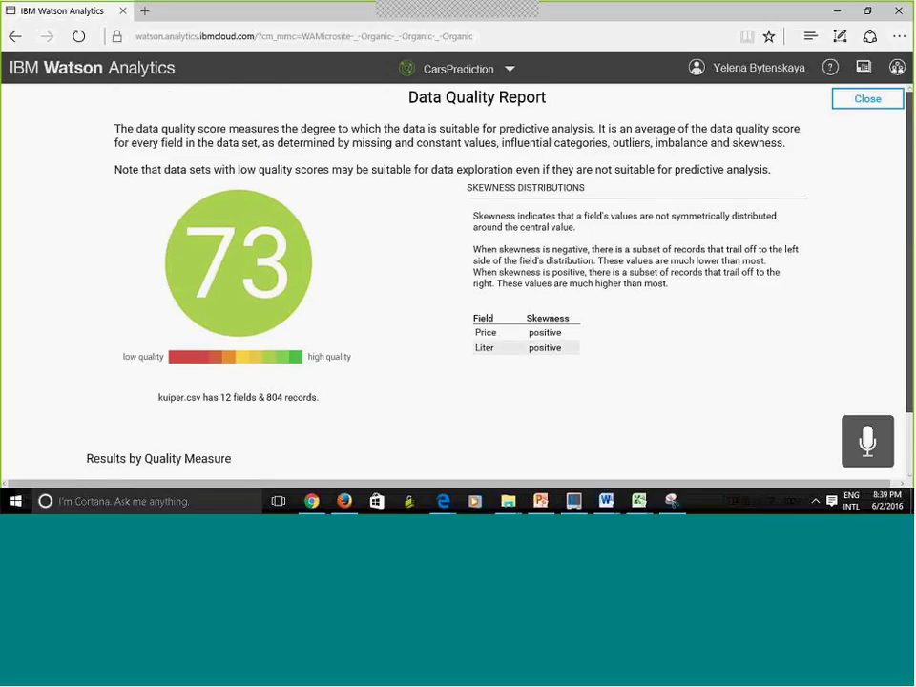
{"action": "left_click", "coordinate": [884, 102]}
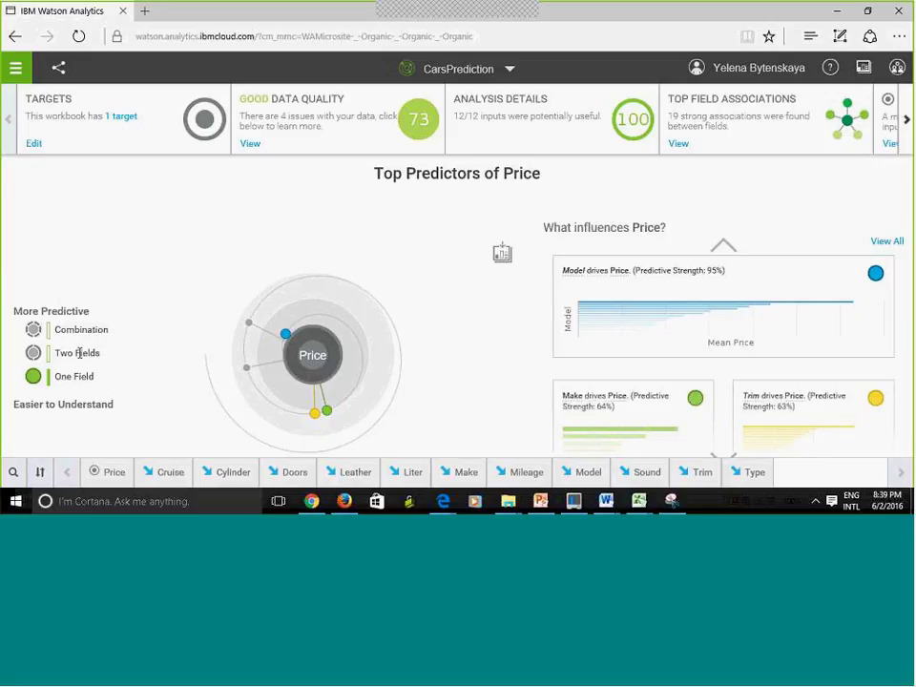
Step: Turn on Two Fields predictors and open More details for the Mileage AND Model insight
{"action": "left_click", "coordinate": [34, 353]}
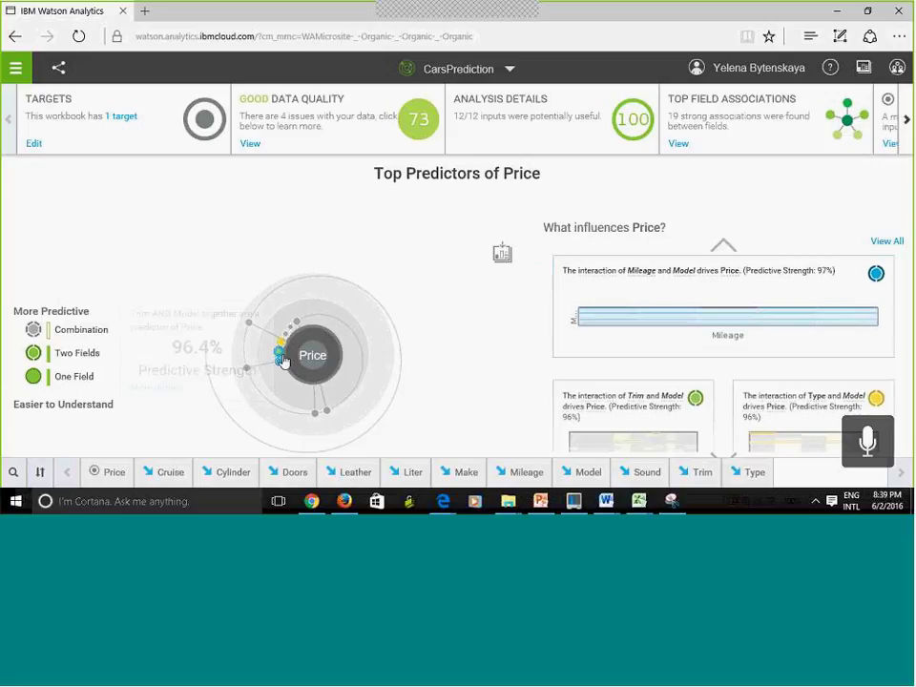
{"action": "mouse_move", "coordinate": [281, 369]}
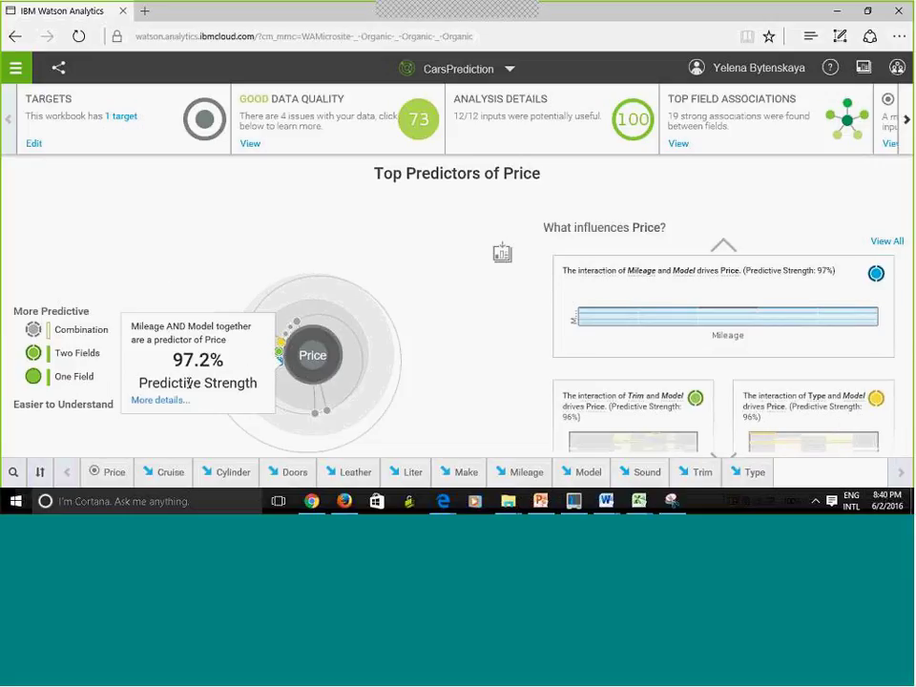
{"action": "left_click", "coordinate": [161, 401]}
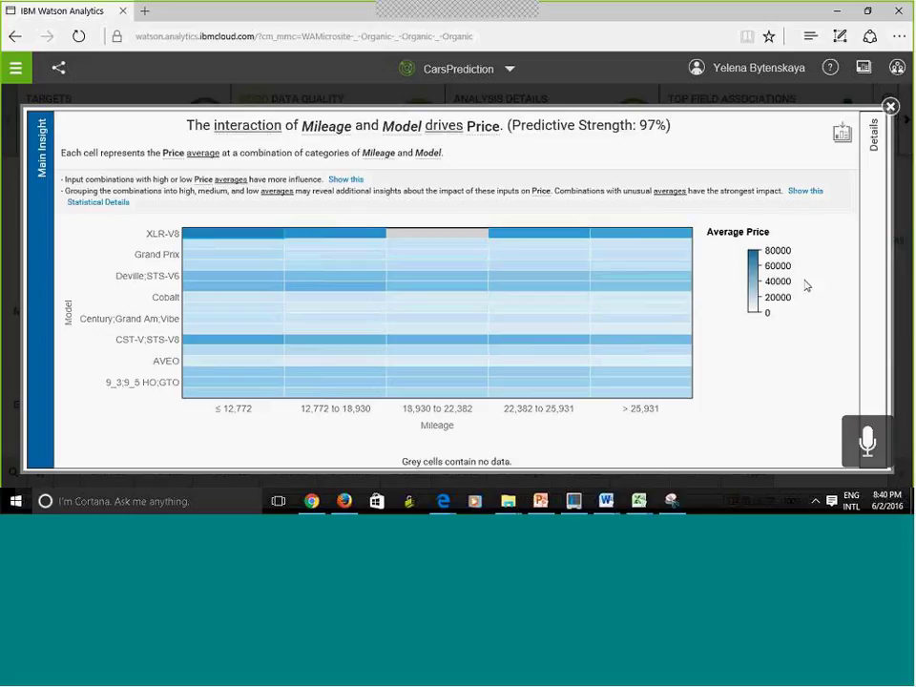
Step: Inspect a heatmap cell and the regression Details with field transformations, then close the insight
{"action": "left_click", "coordinate": [587, 288]}
{"action": "mouse_move", "coordinate": [196, 239]}
{"action": "left_click", "coordinate": [870, 166]}
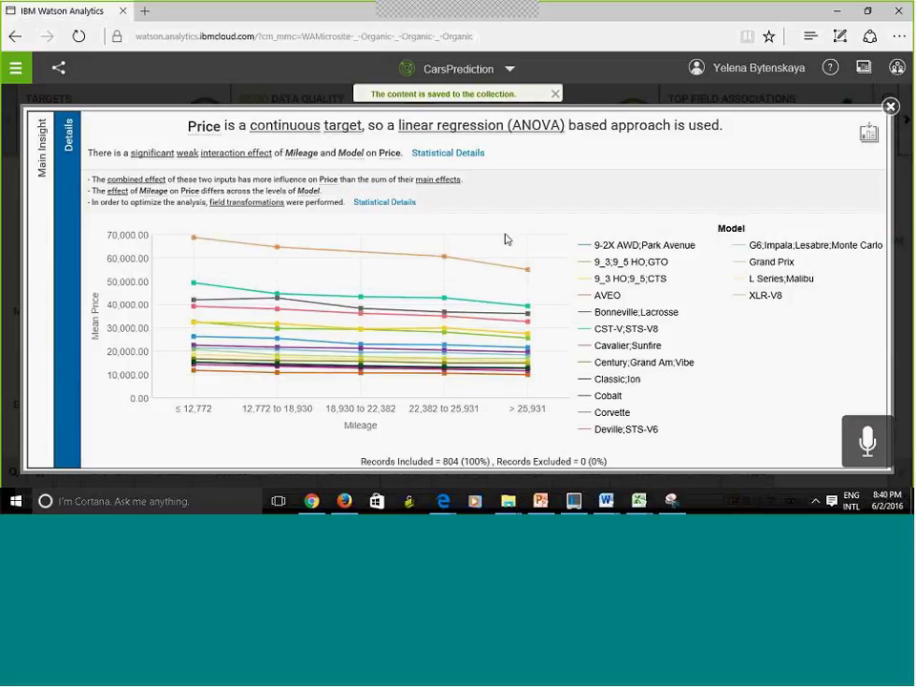
{"action": "left_click", "coordinate": [383, 204]}
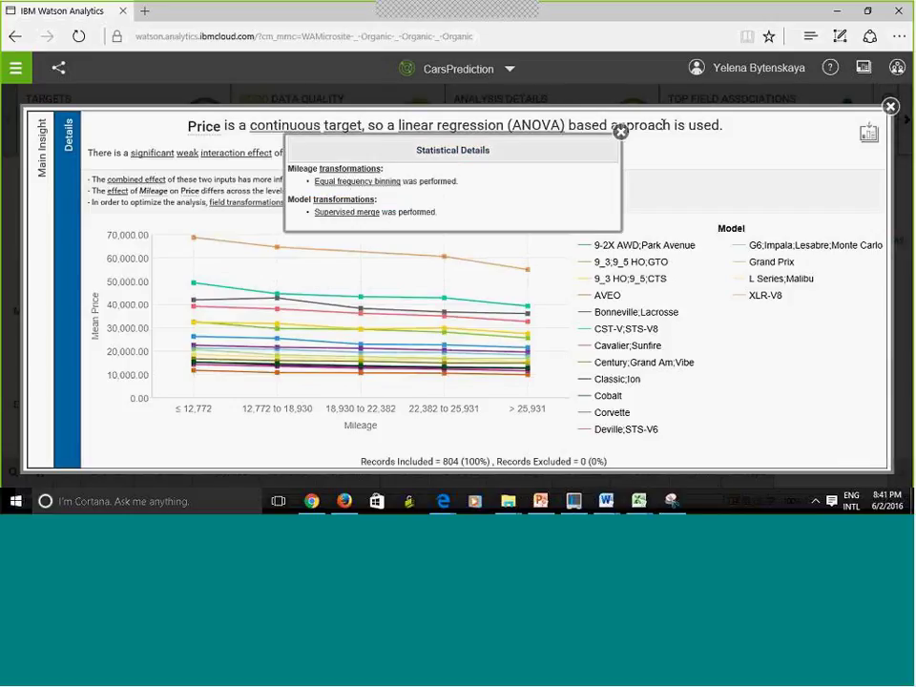
{"action": "left_click", "coordinate": [620, 134]}
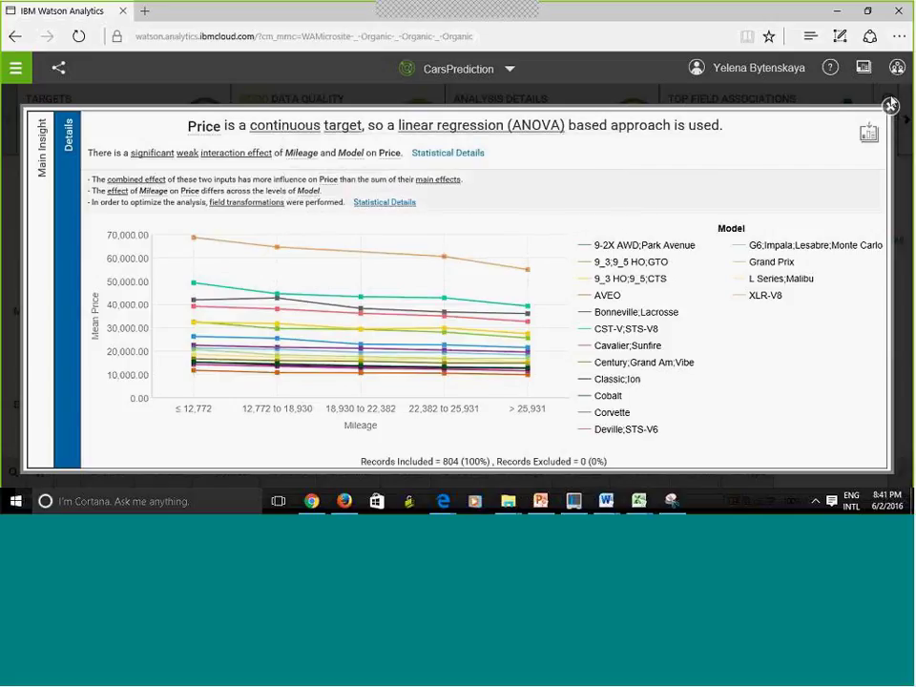
{"action": "left_click", "coordinate": [890, 108]}
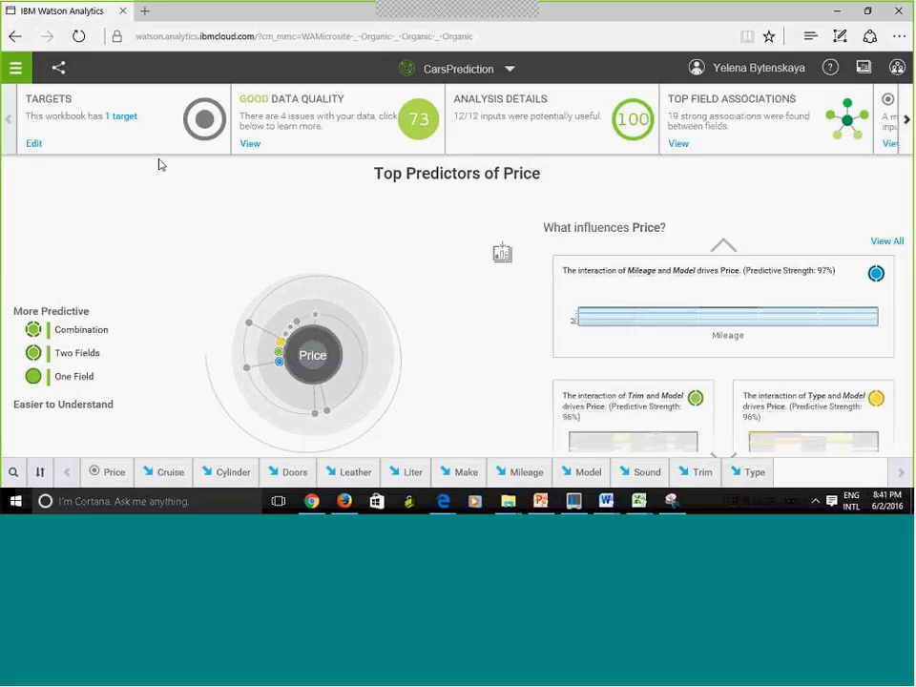
Step: Try exporting the Price predictive model (coming soon), then view and close all Price interactions
{"action": "left_click", "coordinate": [906, 121]}
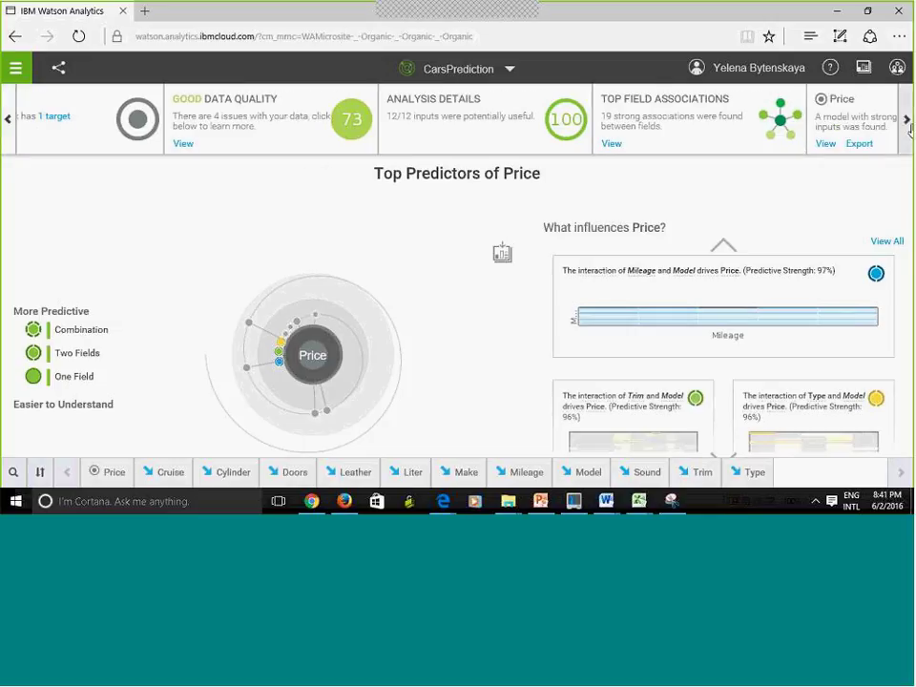
{"action": "left_click", "coordinate": [859, 144]}
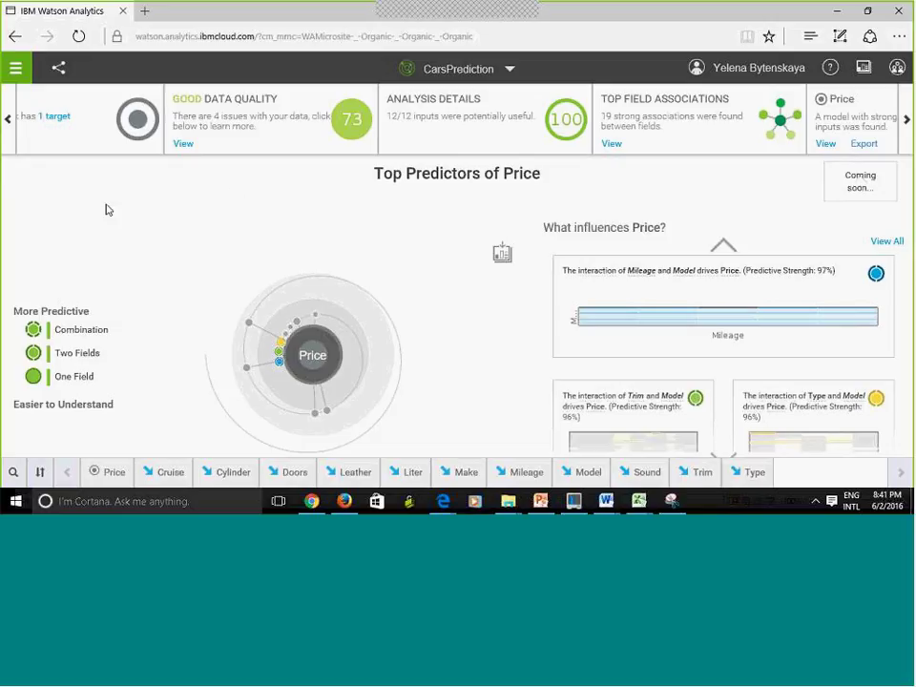
{"action": "left_click", "coordinate": [886, 244]}
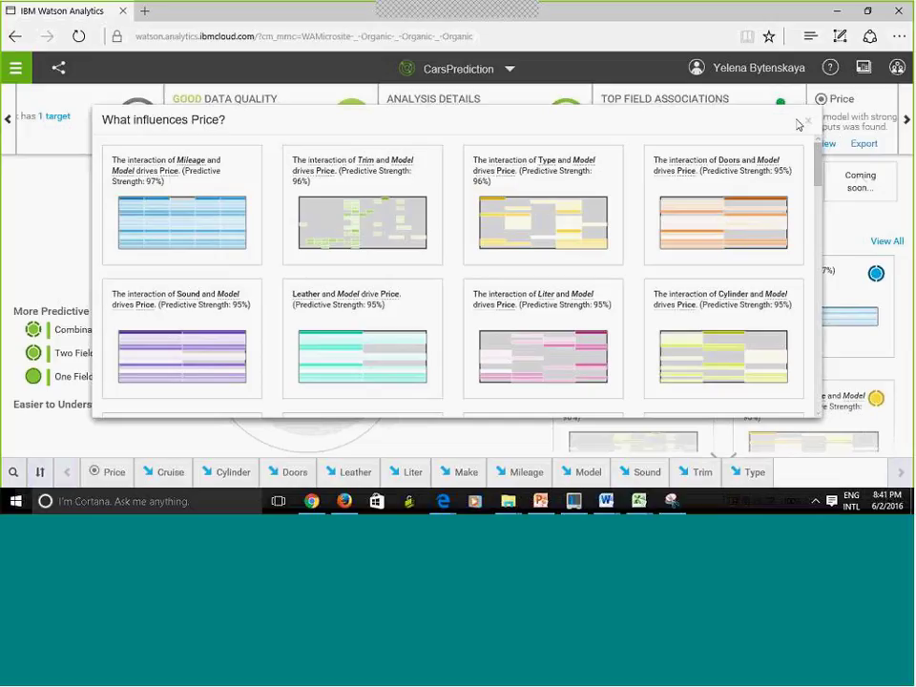
{"action": "left_click", "coordinate": [808, 123]}
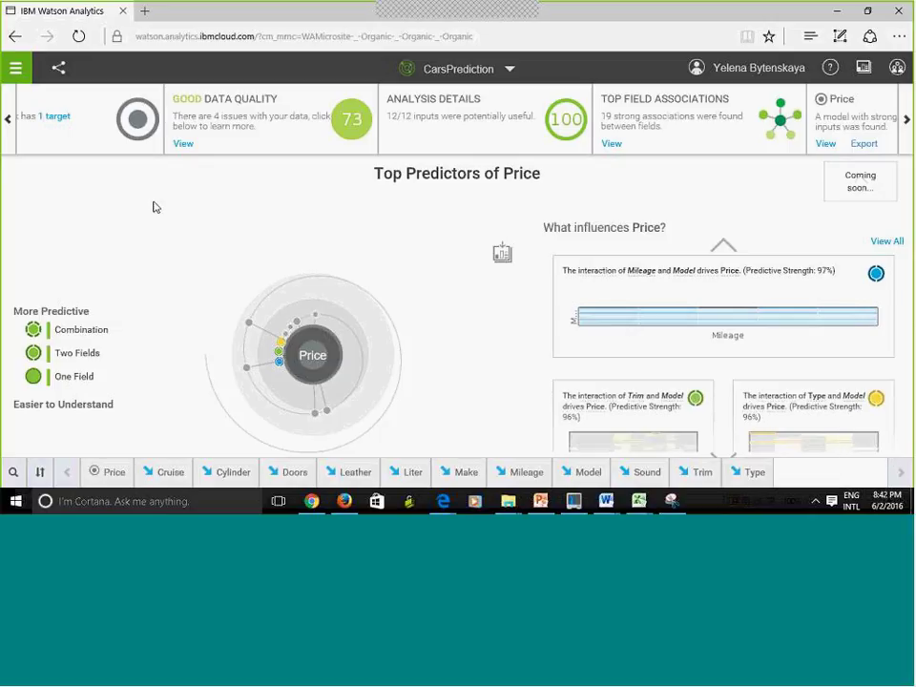
Step: Glance at the analysis sharing options, then open Docs from the help menu
{"action": "left_click", "coordinate": [60, 75]}
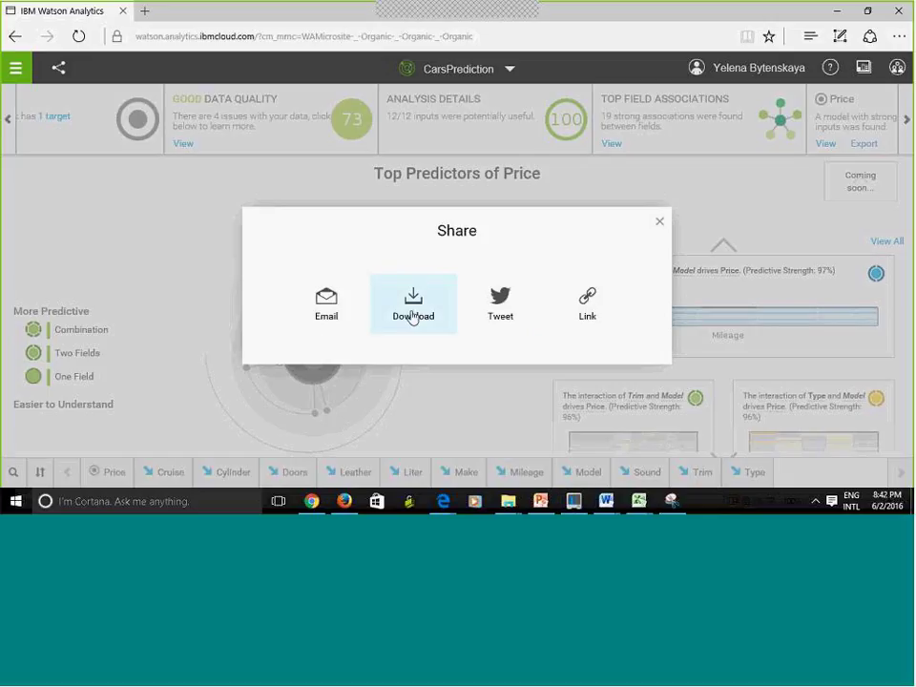
{"action": "left_click", "coordinate": [660, 225]}
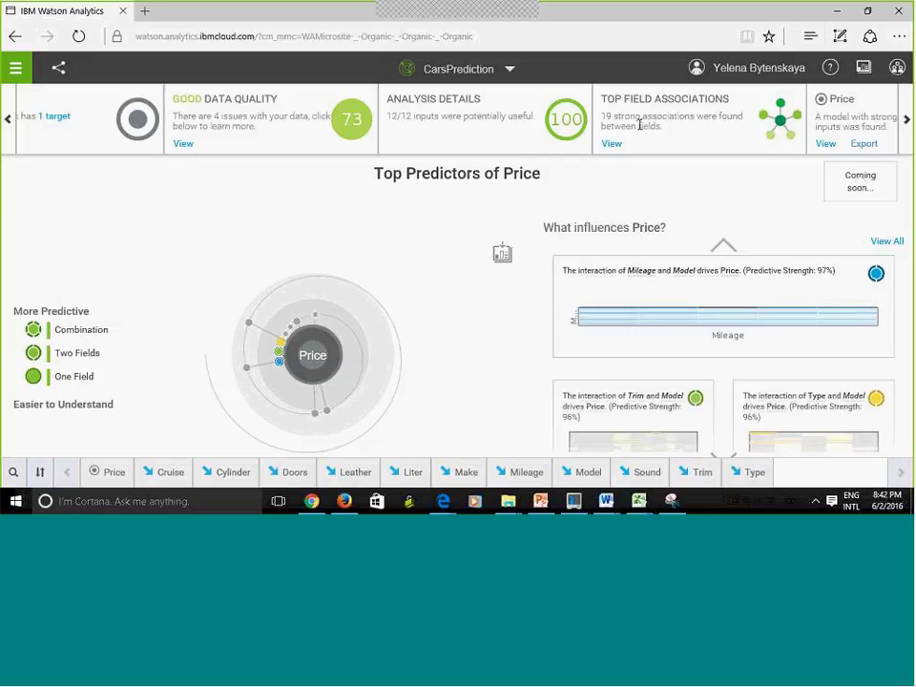
{"action": "left_click", "coordinate": [831, 69]}
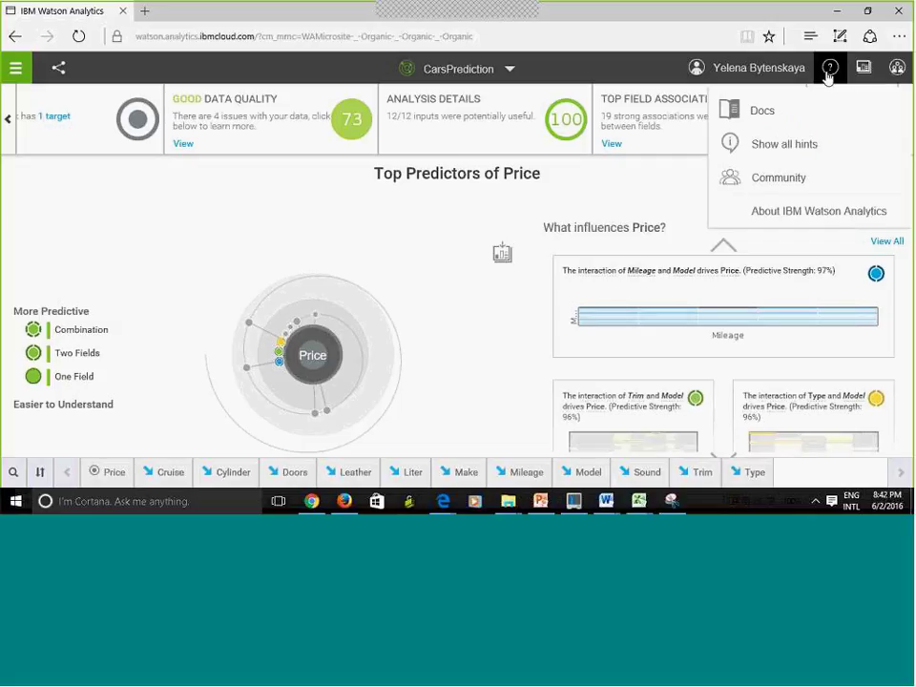
{"action": "left_click", "coordinate": [762, 118]}
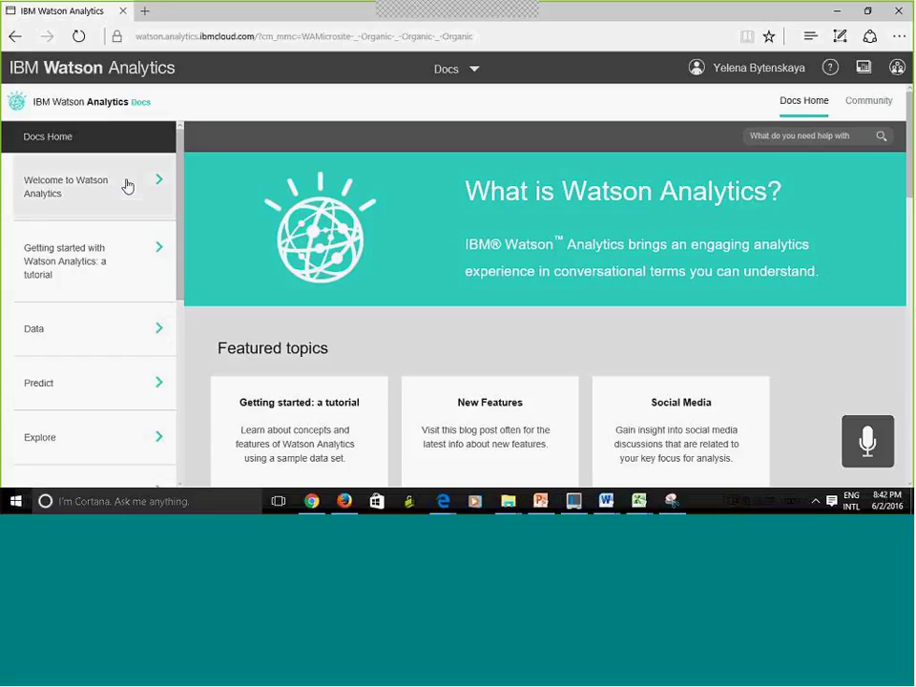
Step: Read the Predict > Creating a prediction > Opening a prediction article, then go back to the top-level docs list
{"action": "left_click", "coordinate": [131, 393]}
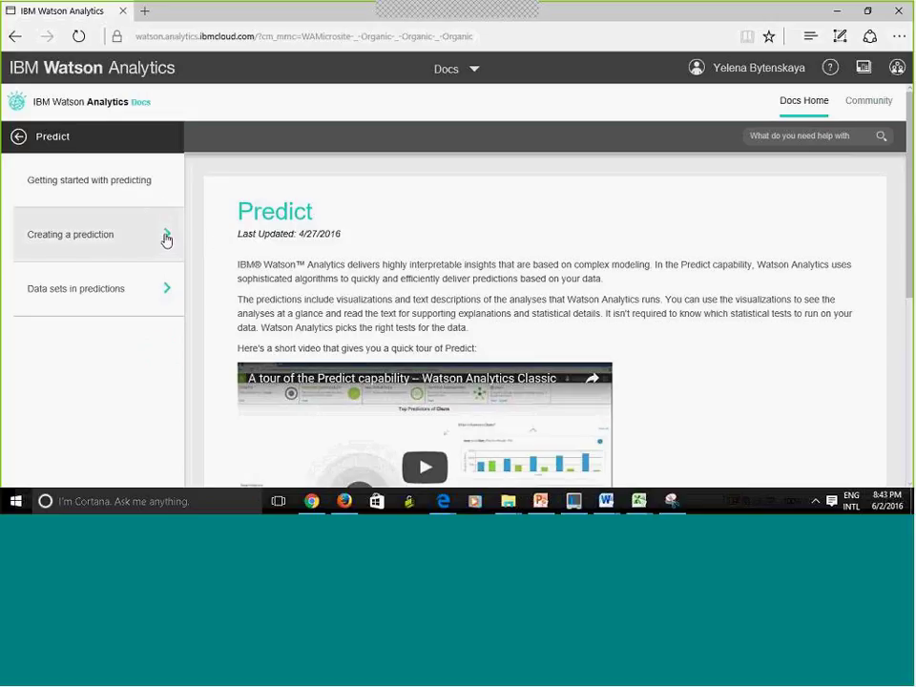
{"action": "left_click", "coordinate": [166, 239]}
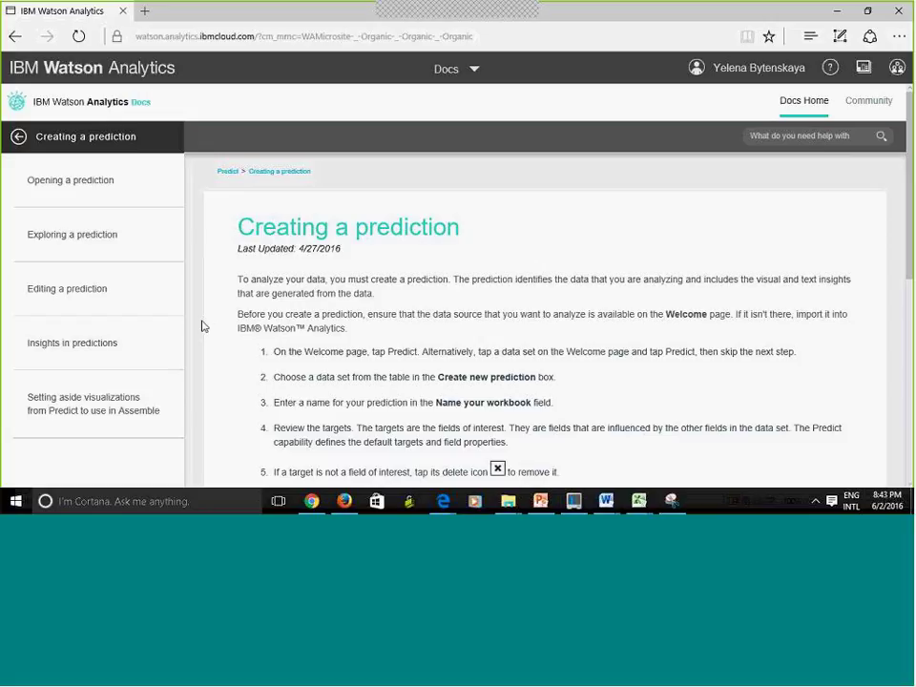
{"action": "left_click", "coordinate": [85, 194]}
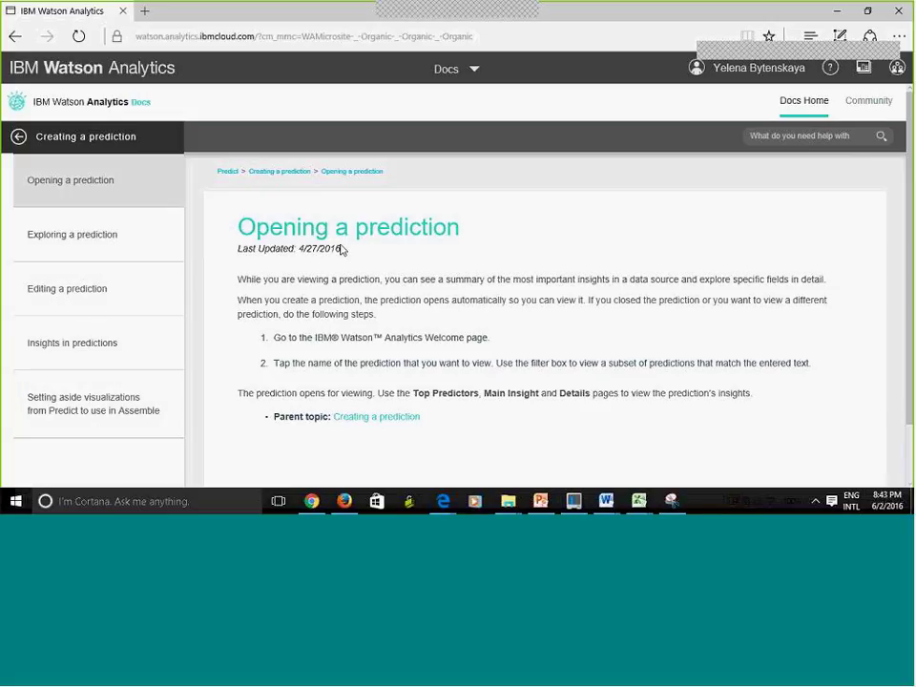
{"action": "left_click", "coordinate": [16, 138]}
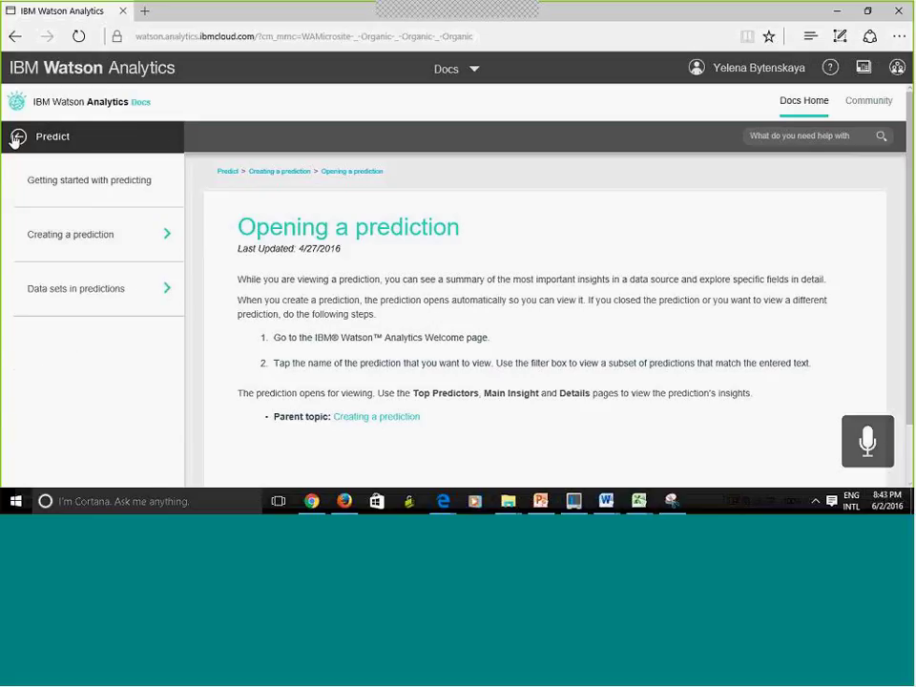
{"action": "left_click", "coordinate": [16, 137]}
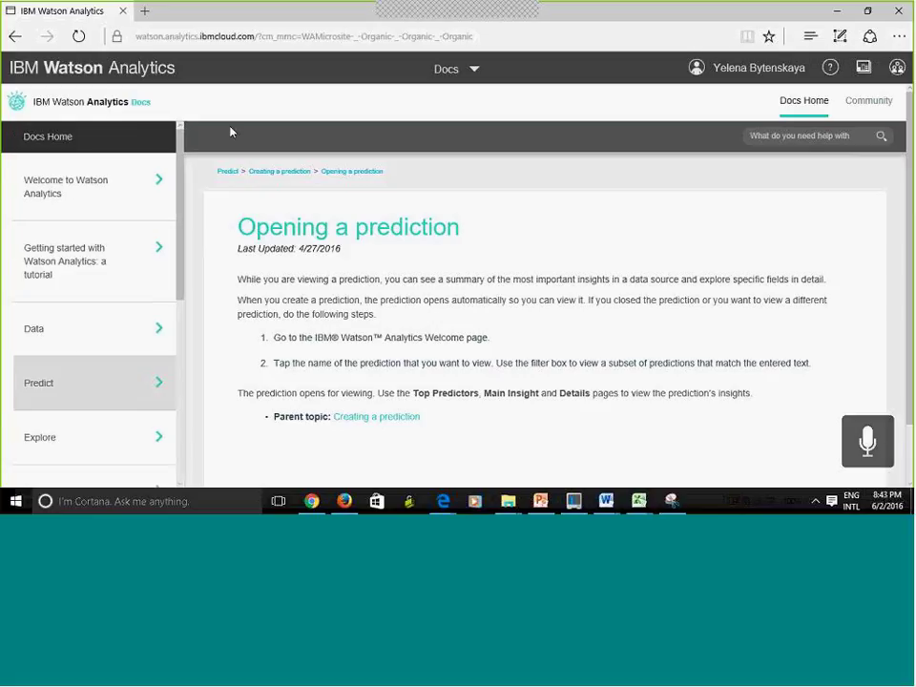
Step: Switch to the Welcome page and close the Docs asset from the open-assets list
{"action": "left_click", "coordinate": [477, 72]}
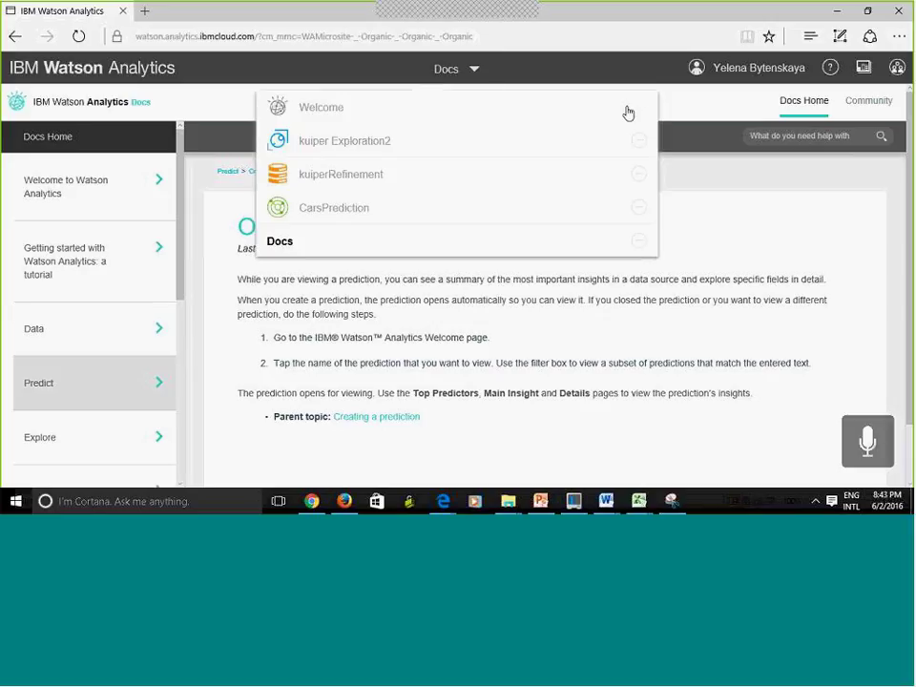
{"action": "left_click", "coordinate": [309, 115]}
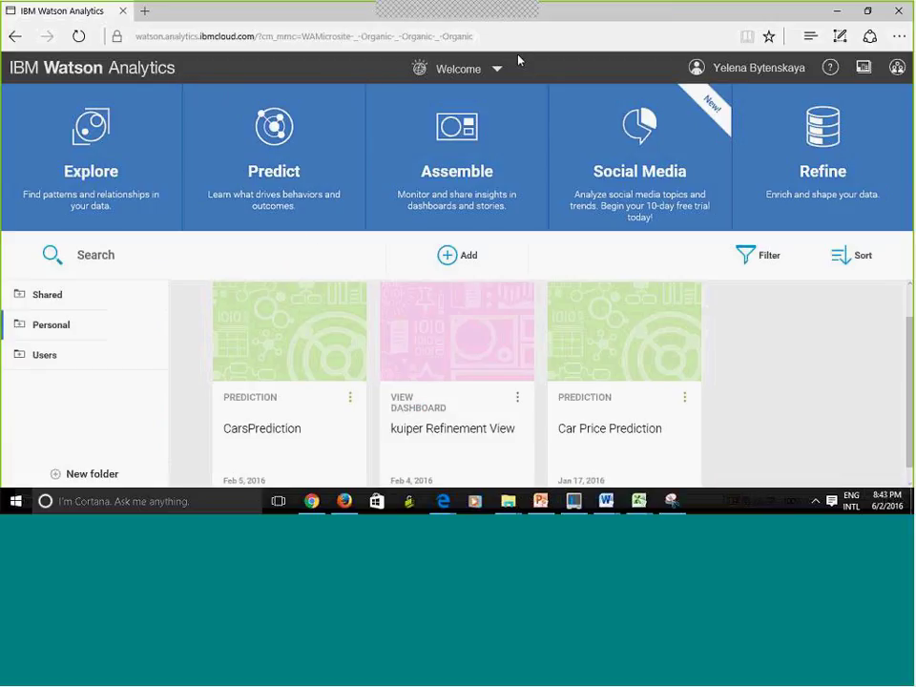
{"action": "left_click", "coordinate": [497, 73]}
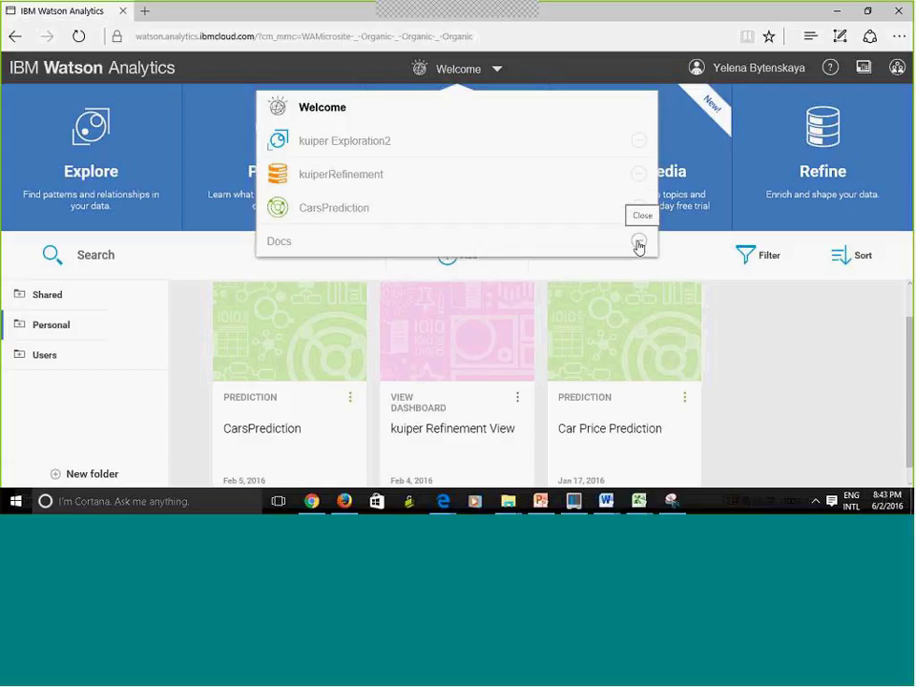
{"action": "left_click", "coordinate": [639, 243]}
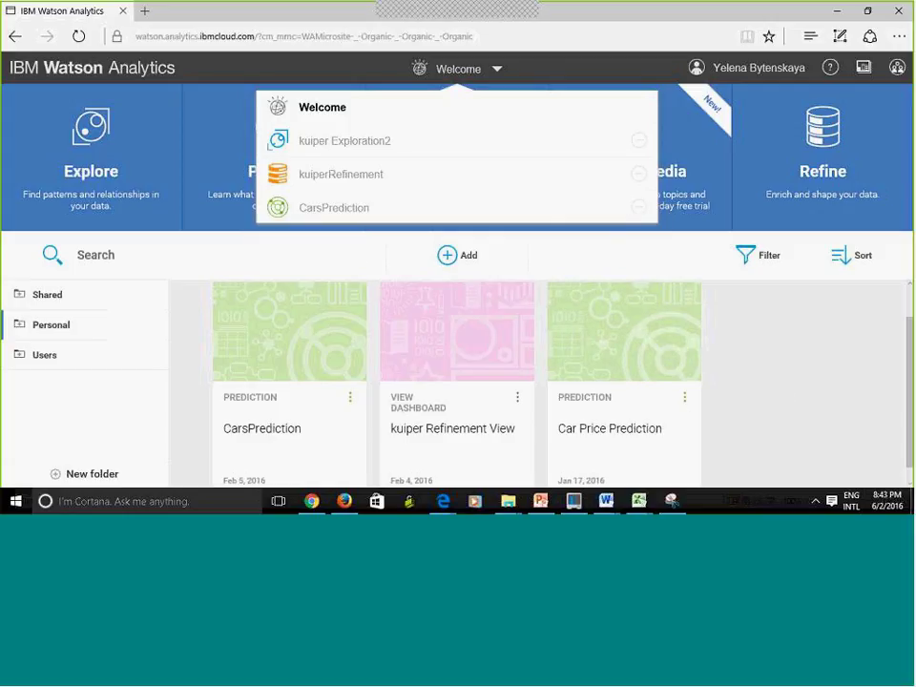
{"action": "left_click", "coordinate": [777, 386]}
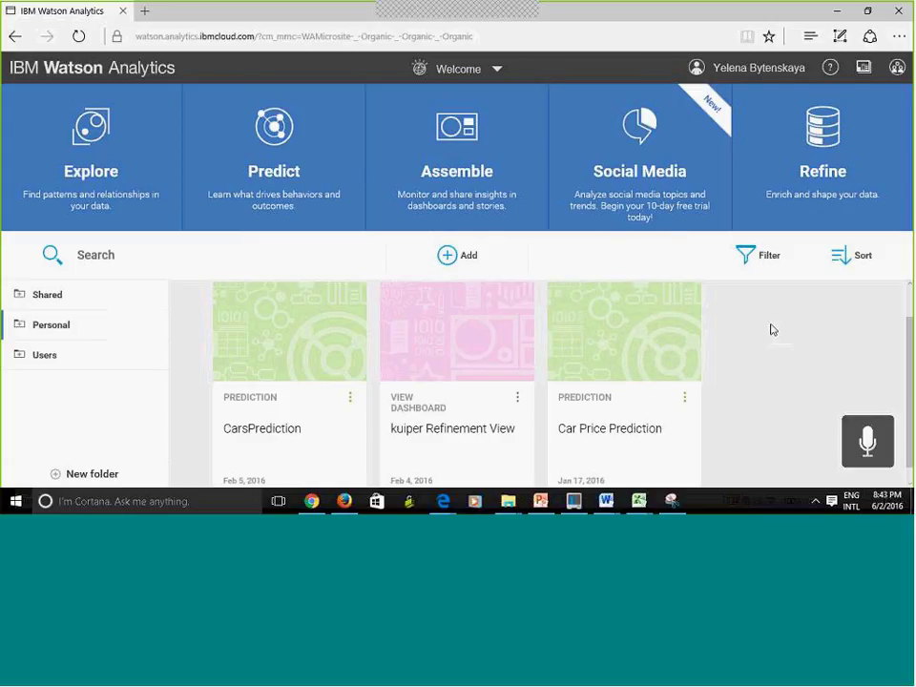
{"action": "mouse_move", "coordinate": [910, 385]}
{"action": "left_mouse_down"}
{"action": "mouse_move", "coordinate": [908, 336]}
{"action": "mouse_move", "coordinate": [910, 391]}
{"action": "left_mouse_up"}
Step: Select Personal in the sidebar to list kuiper Exploration2, kuiperRefinement, kuiper and wages
{"action": "scroll", "coordinate": [908, 391], "scroll_direction": "up", "scroll_amount": 2}
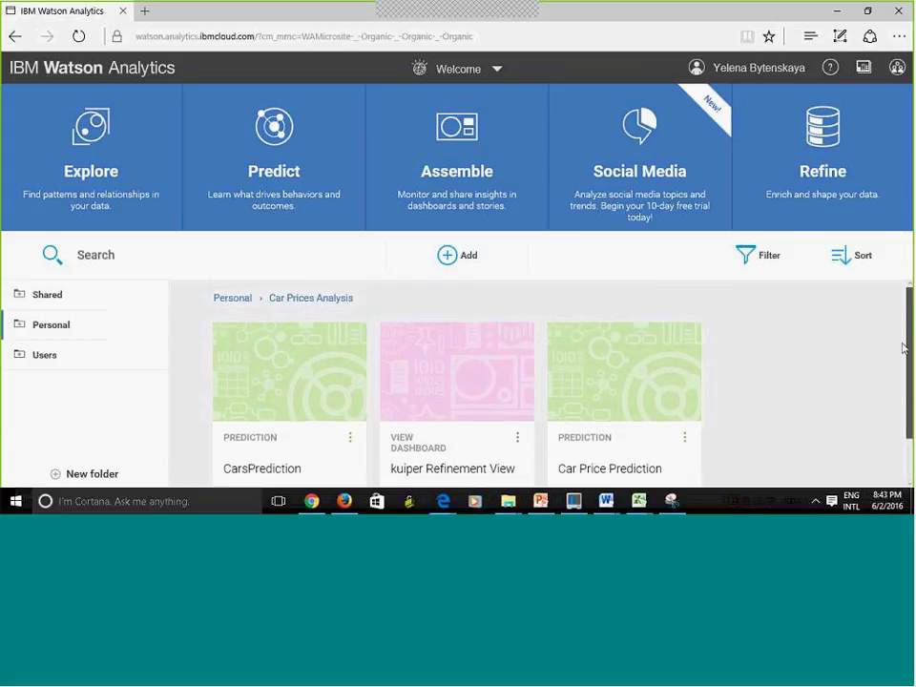
{"action": "left_click", "coordinate": [42, 327]}
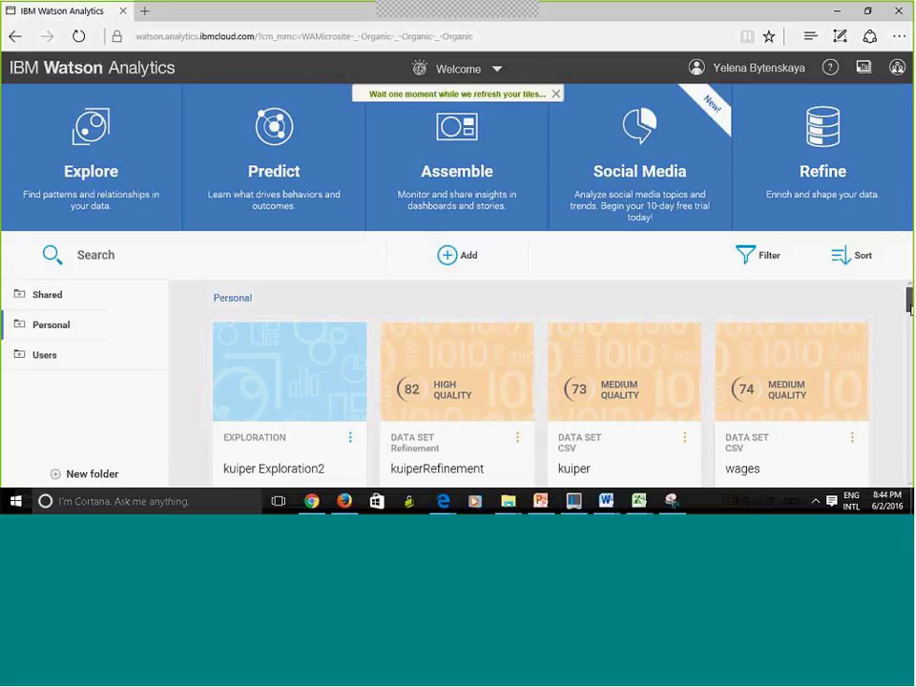
{"action": "mouse_move", "coordinate": [910, 294]}
{"action": "left_mouse_down"}
{"action": "mouse_move", "coordinate": [910, 456]}
{"action": "mouse_move", "coordinate": [909, 298]}
{"action": "left_mouse_up"}
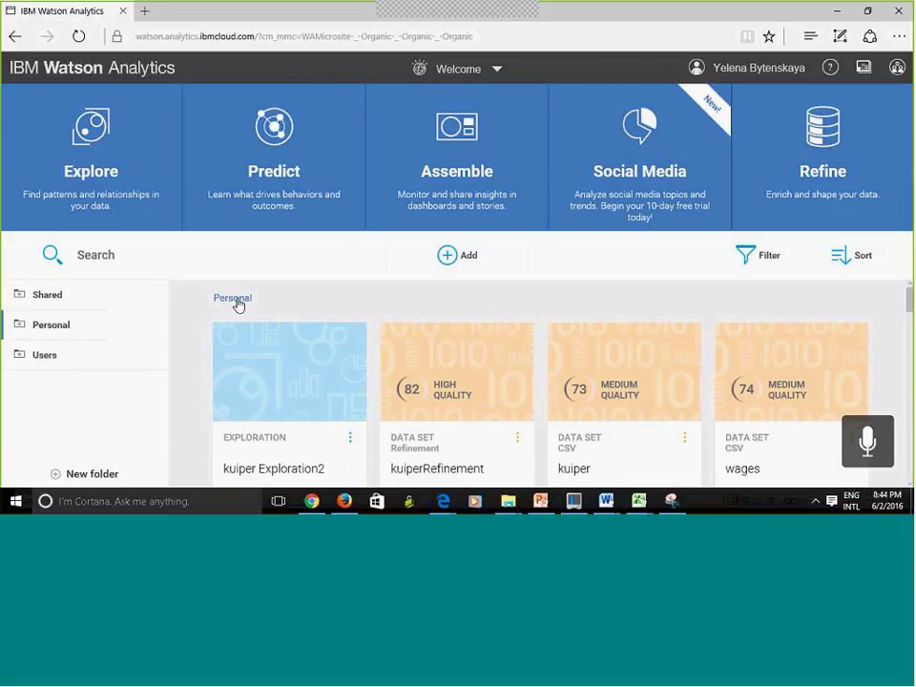
Step: Try creating a folder named 'Assignme' and dismiss the duplicate-name error
{"action": "left_click", "coordinate": [77, 481]}
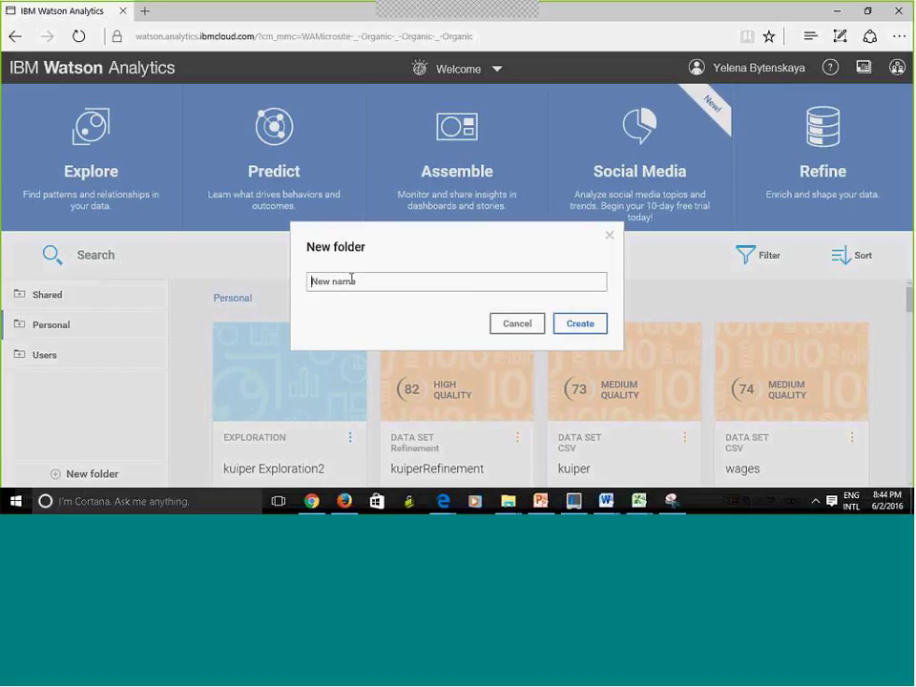
{"action": "type", "text": "Assignment2"}
{"action": "left_click", "coordinate": [594, 322]}
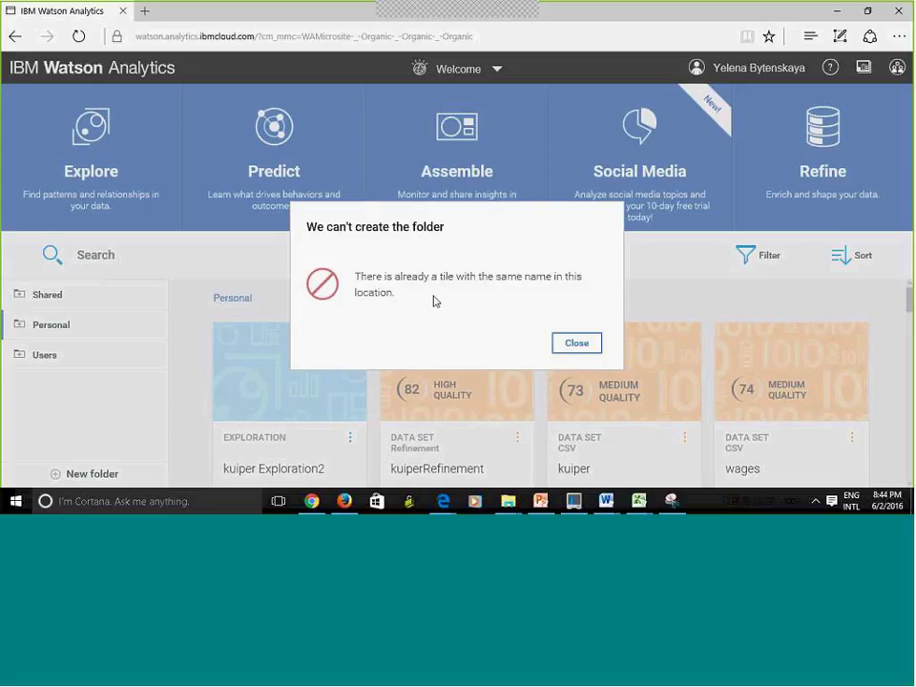
{"action": "left_click", "coordinate": [580, 343]}
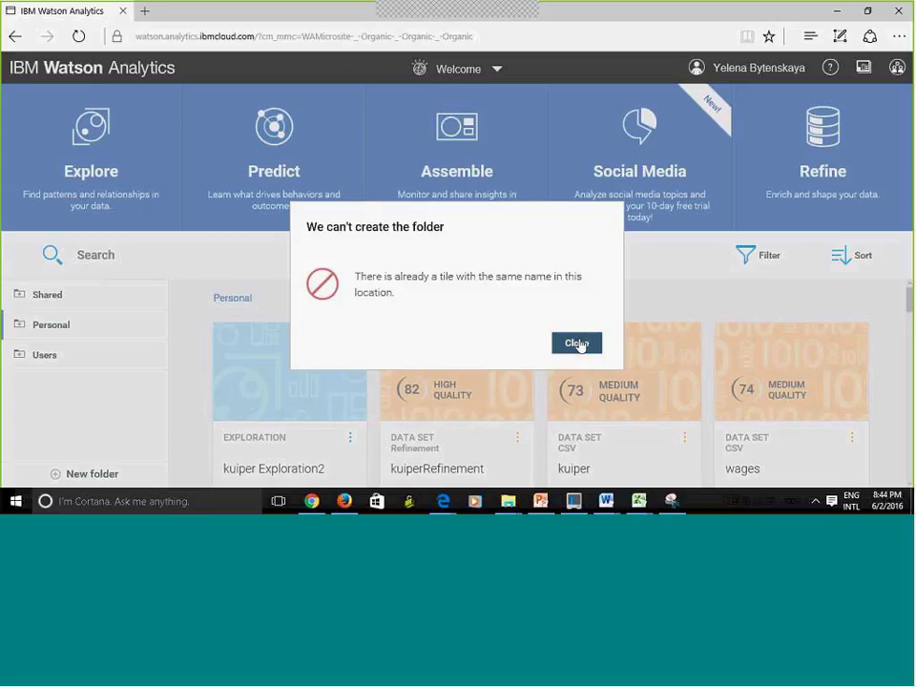
Step: Create a new folder named 'Homework2' in Personal
{"action": "left_click", "coordinate": [85, 475]}
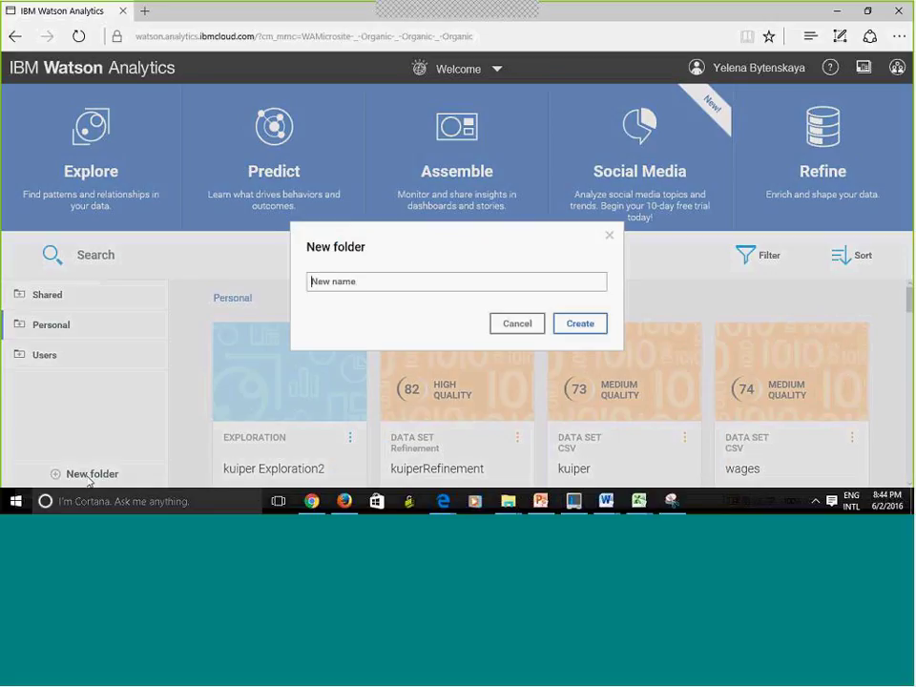
{"action": "left_click", "coordinate": [382, 284]}
{"action": "type", "text": "A"}
{"action": "key", "text": "BackSpace"}
{"action": "type", "text": "H"}
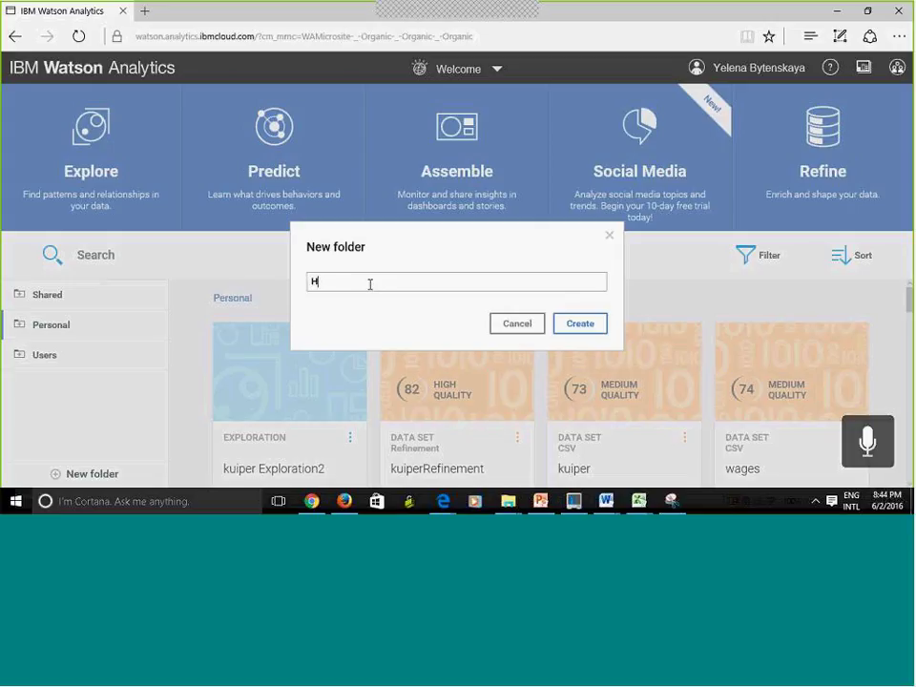
{"action": "type", "text": "omework2"}
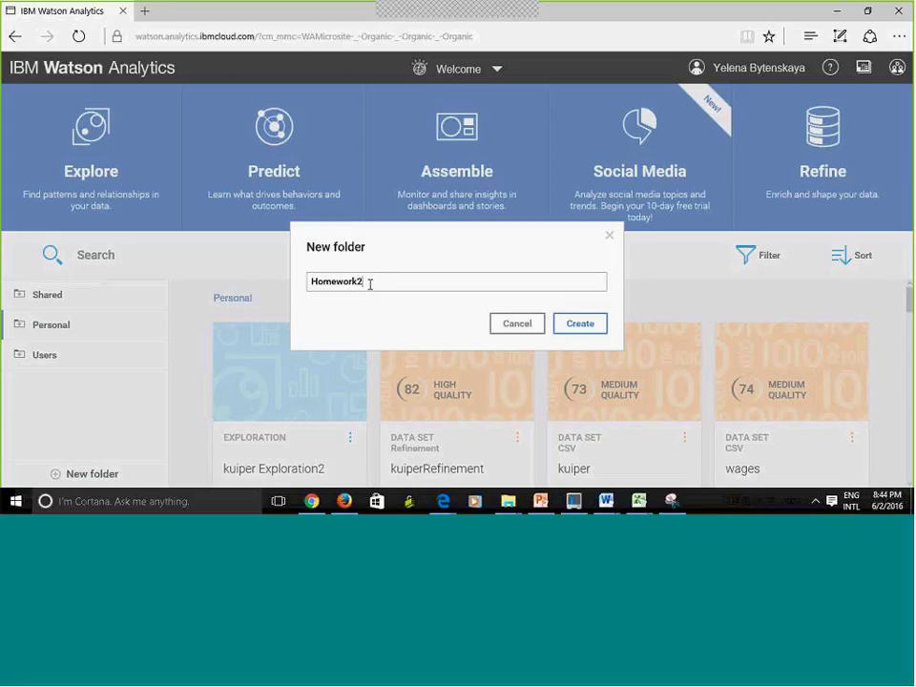
{"action": "left_click", "coordinate": [596, 325]}
{"action": "scroll", "coordinate": [636, 302], "scroll_direction": "down", "scroll_amount": 5}
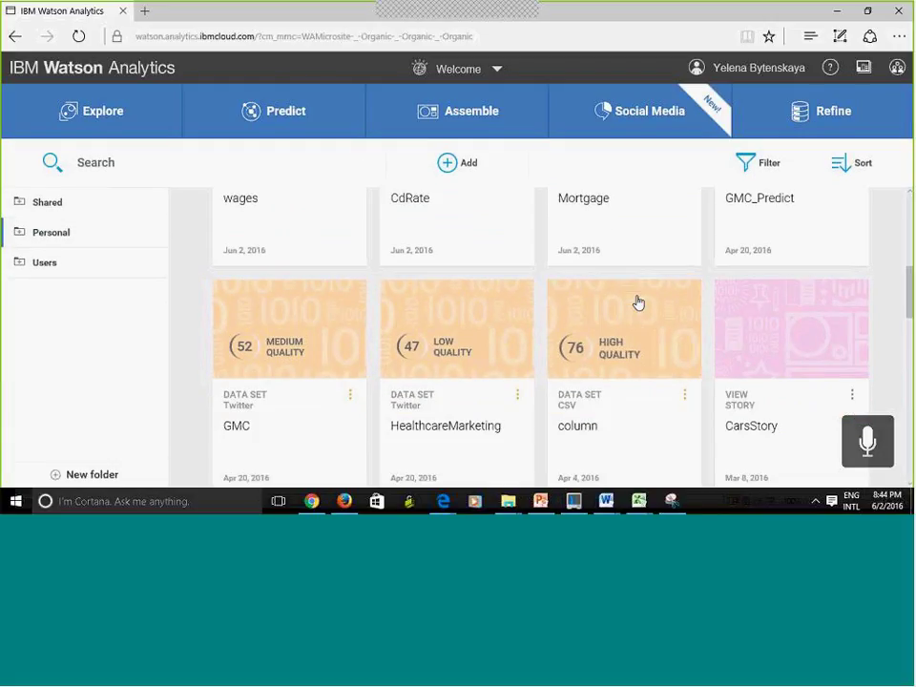
{"action": "scroll", "coordinate": [541, 334], "scroll_direction": "down", "scroll_amount": 2}
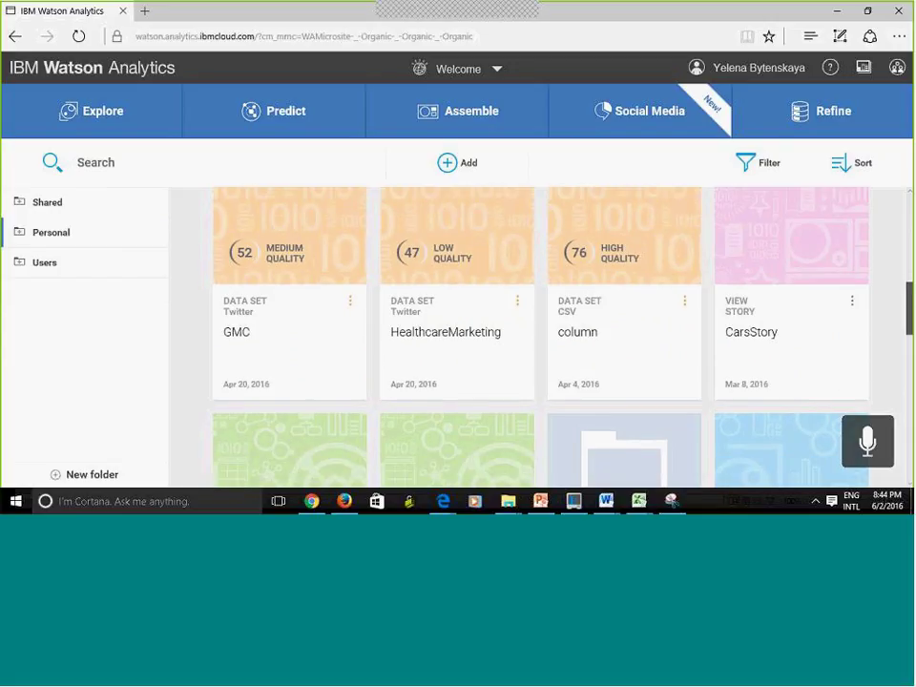
{"action": "scroll", "coordinate": [540, 334], "scroll_direction": "down", "scroll_amount": 2}
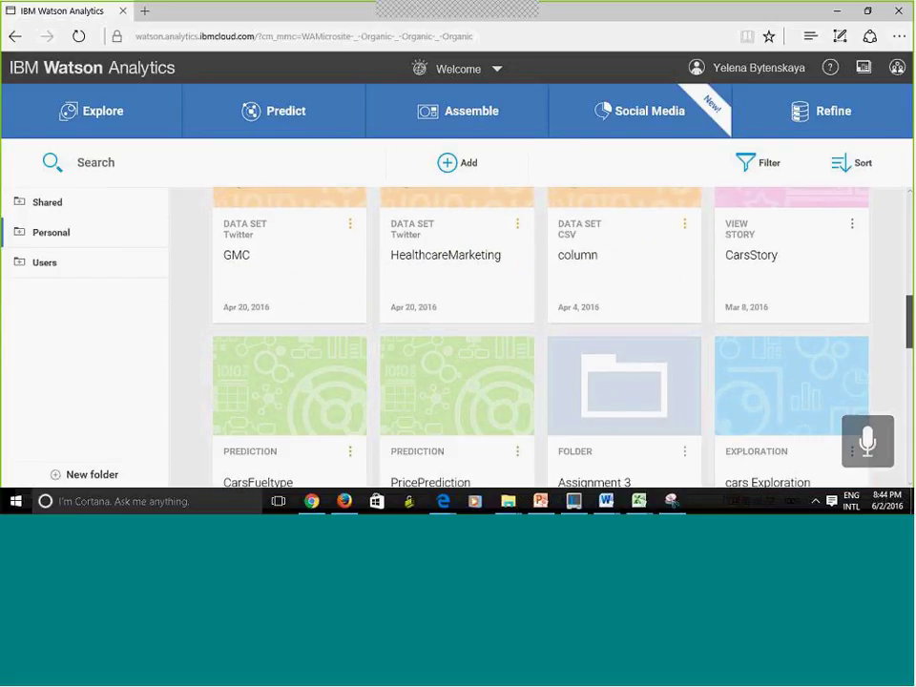
{"action": "scroll", "coordinate": [540, 335], "scroll_direction": "down", "scroll_amount": 5}
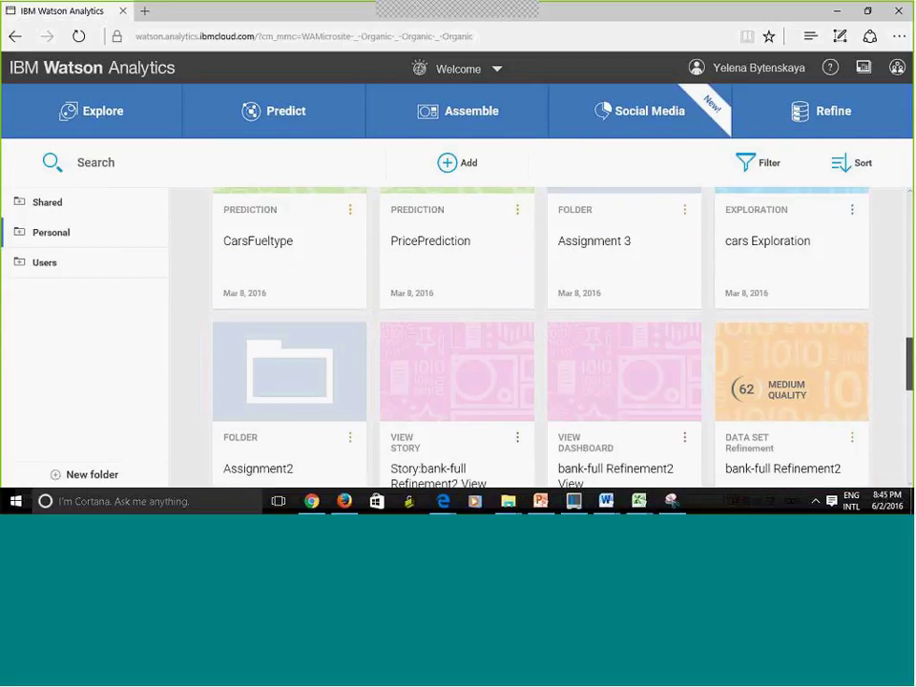
{"action": "scroll", "coordinate": [540, 334], "scroll_direction": "down", "scroll_amount": 4}
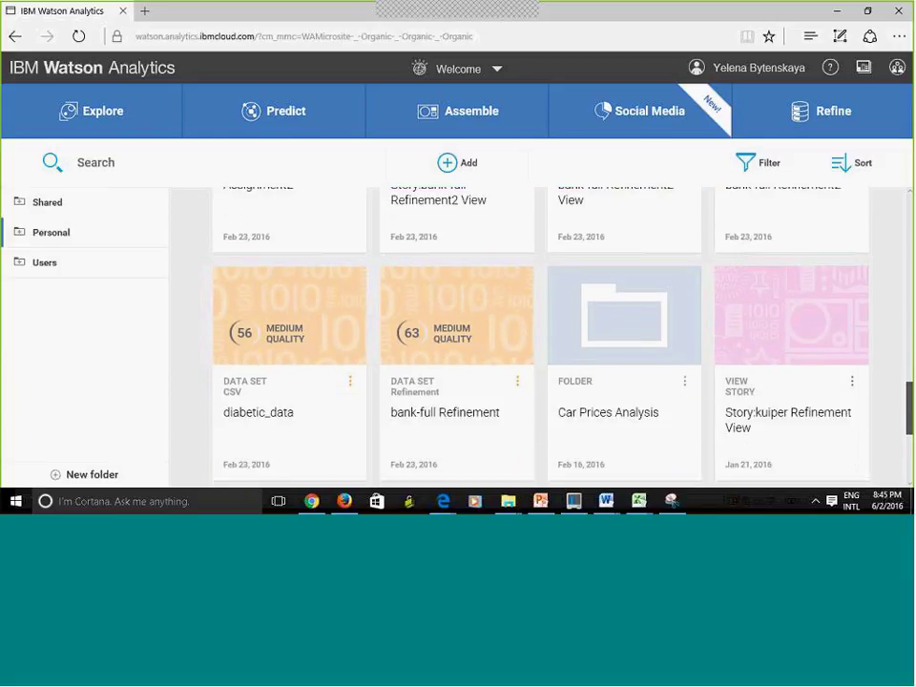
{"action": "scroll", "coordinate": [909, 397], "scroll_direction": "up", "scroll_amount": 4}
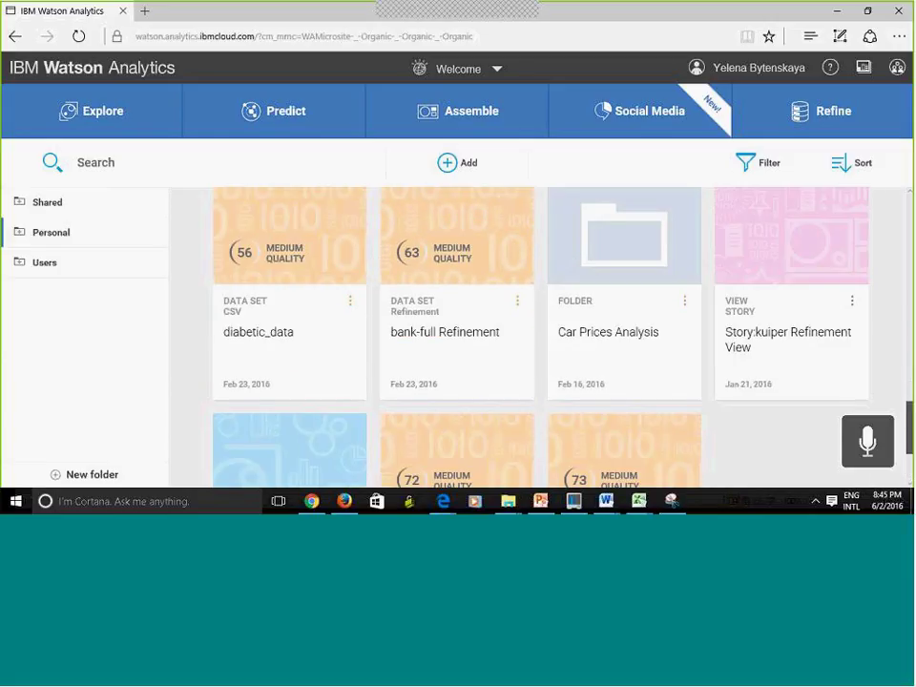
{"action": "scroll", "coordinate": [909, 398], "scroll_direction": "up", "scroll_amount": 1}
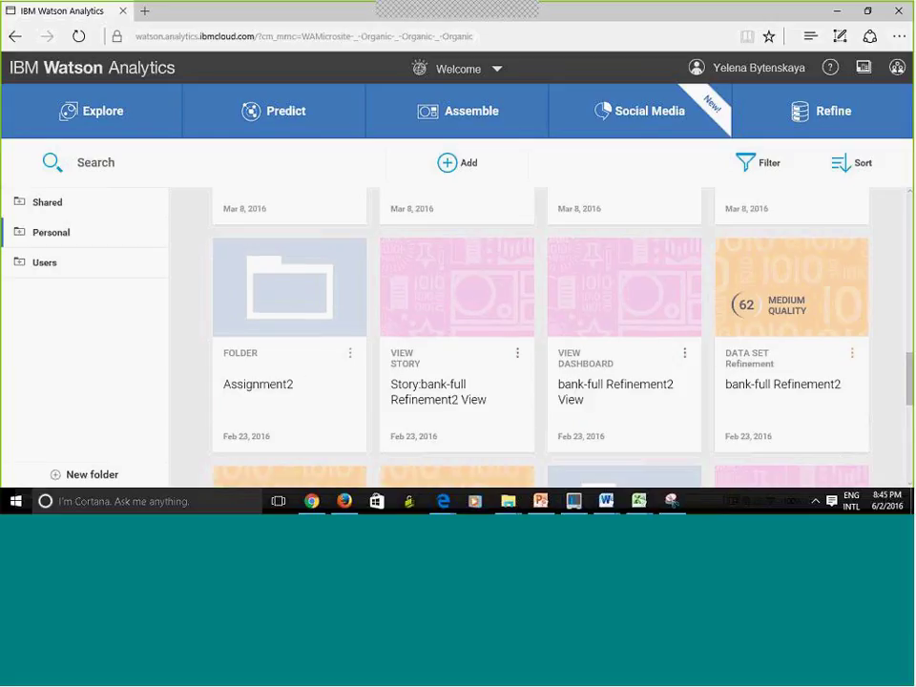
{"action": "left_click_drag", "start_coordinate": [910, 365], "coordinate": [910, 214]}
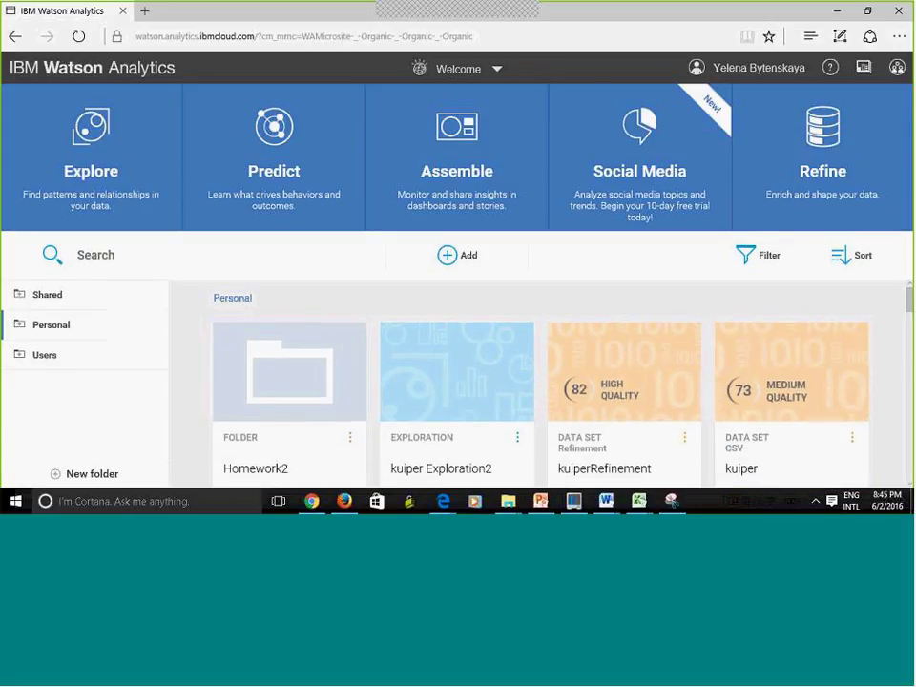
Step: Move kuiper Exploration2 from Personal into its Homework2 subfolder
{"action": "scroll", "coordinate": [535, 382], "scroll_direction": "down", "scroll_amount": 1}
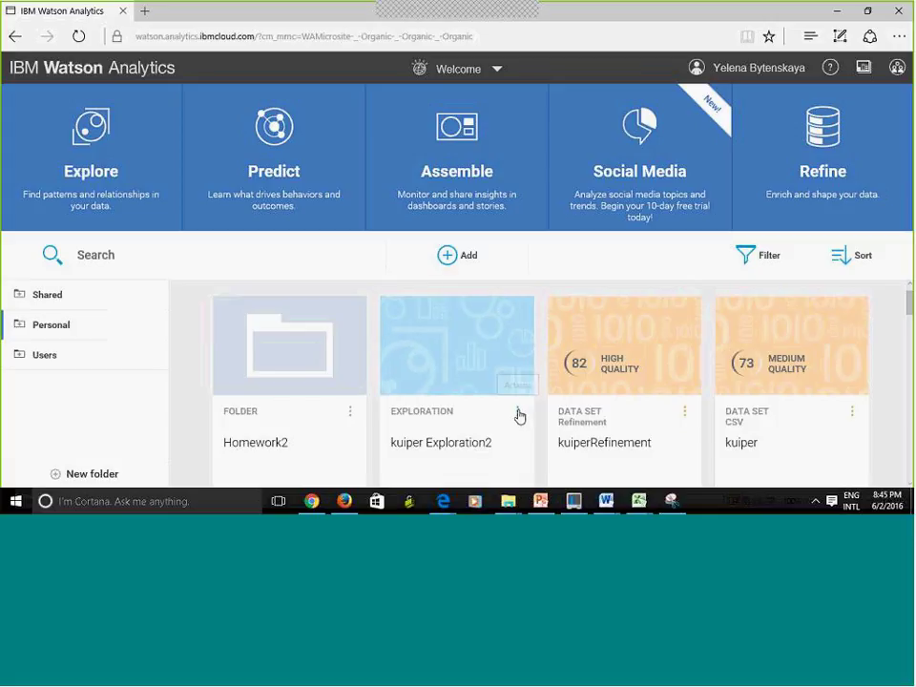
{"action": "left_click", "coordinate": [518, 412]}
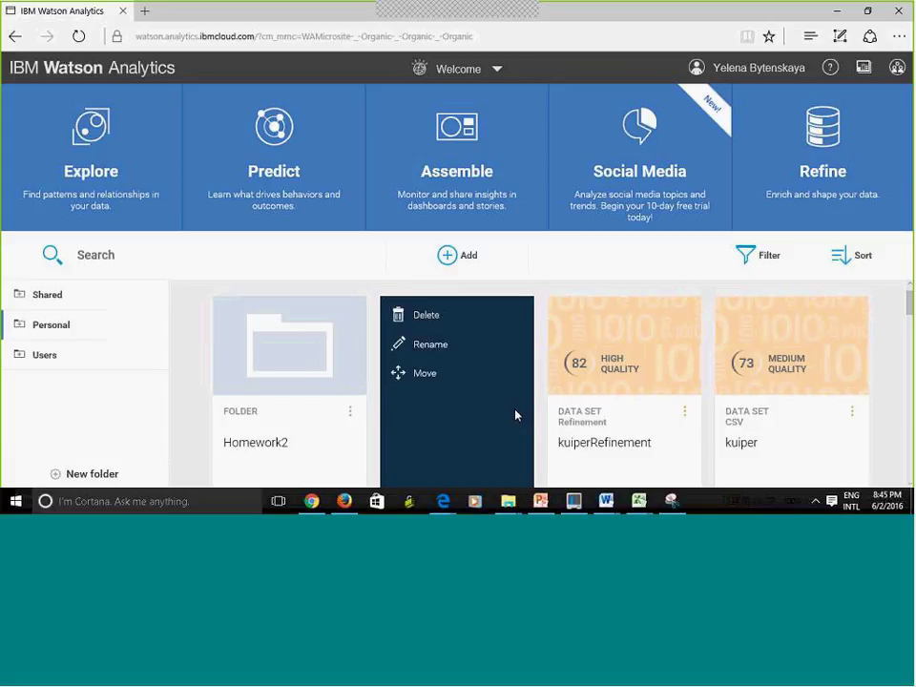
{"action": "left_click", "coordinate": [414, 378]}
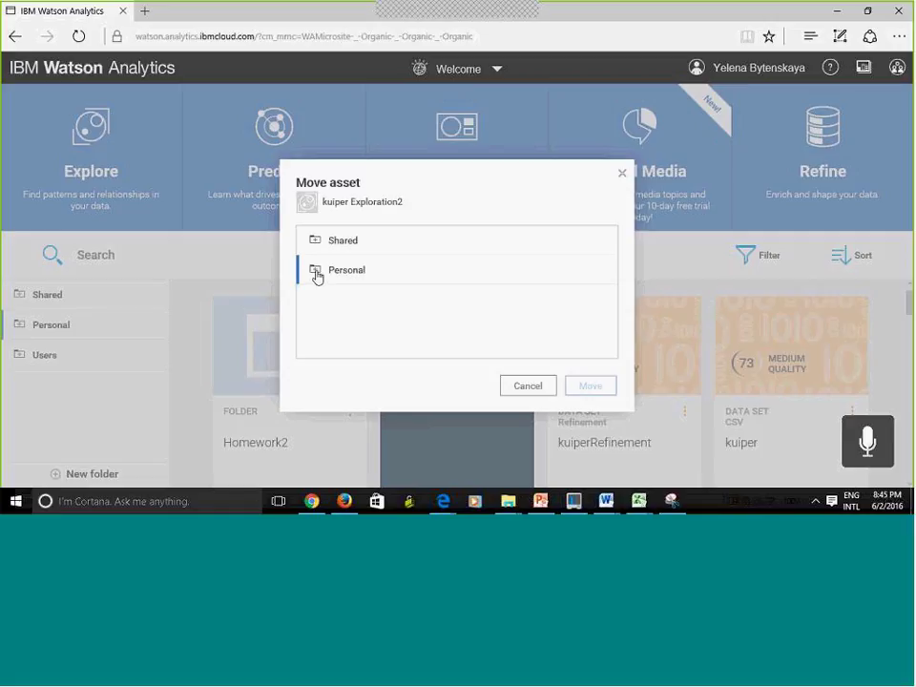
{"action": "left_click", "coordinate": [318, 272]}
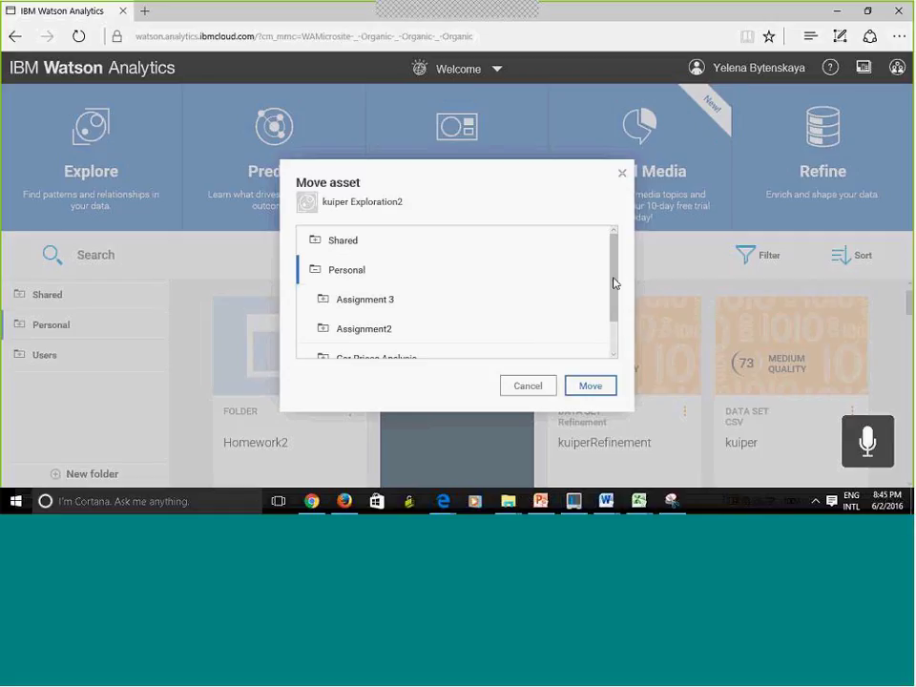
{"action": "left_click_drag", "start_coordinate": [615, 285], "coordinate": [618, 312]}
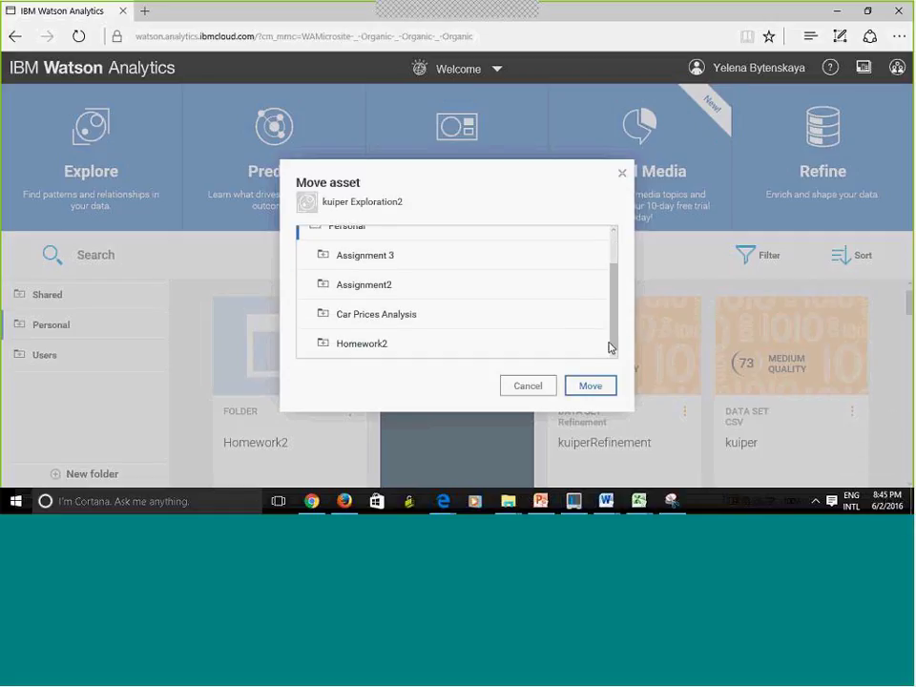
{"action": "left_click", "coordinate": [572, 345]}
{"action": "left_click", "coordinate": [592, 385]}
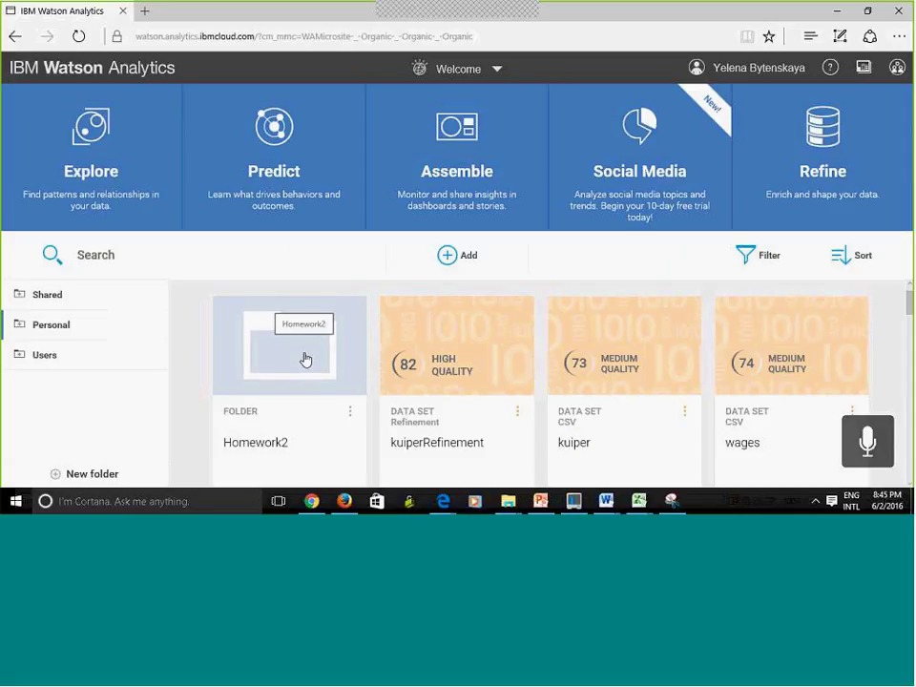
{"action": "left_click", "coordinate": [303, 369]}
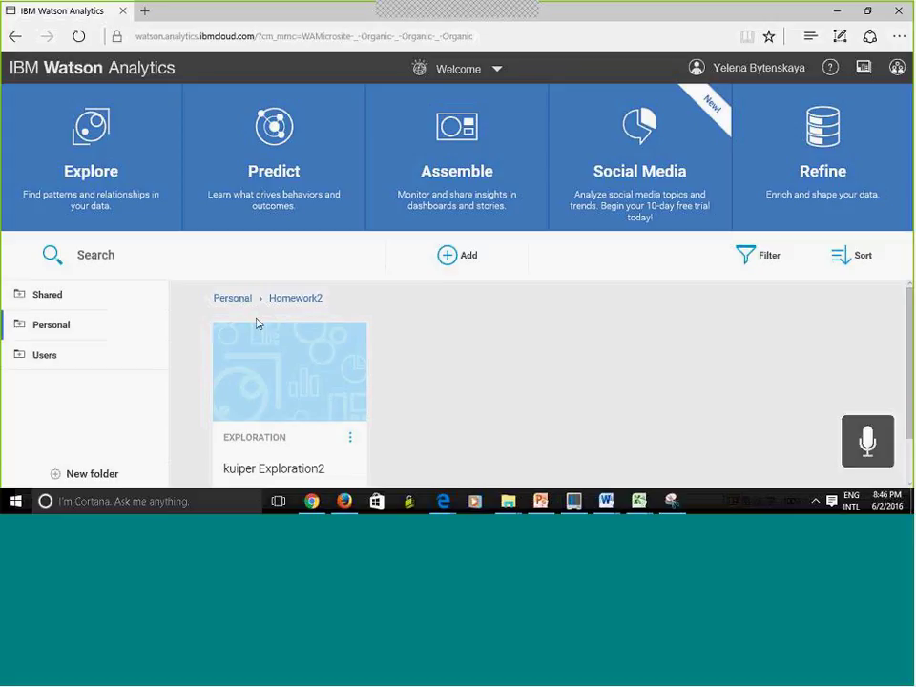
{"action": "left_click", "coordinate": [229, 300]}
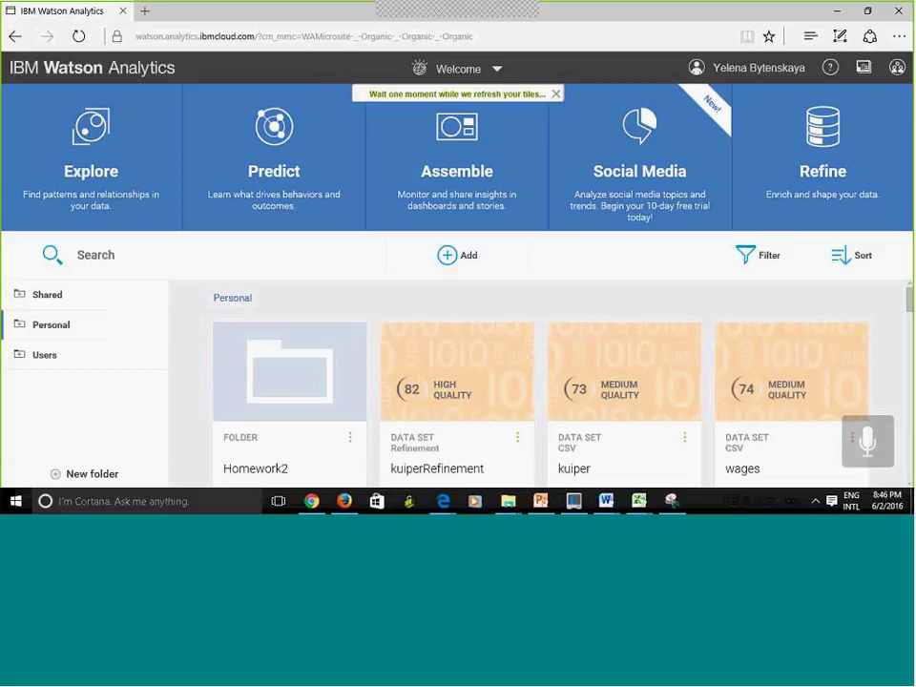
{"action": "left_click_drag", "start_coordinate": [910, 303], "coordinate": [910, 458]}
{"action": "scroll", "coordinate": [539, 334], "scroll_direction": "up", "scroll_amount": 10}
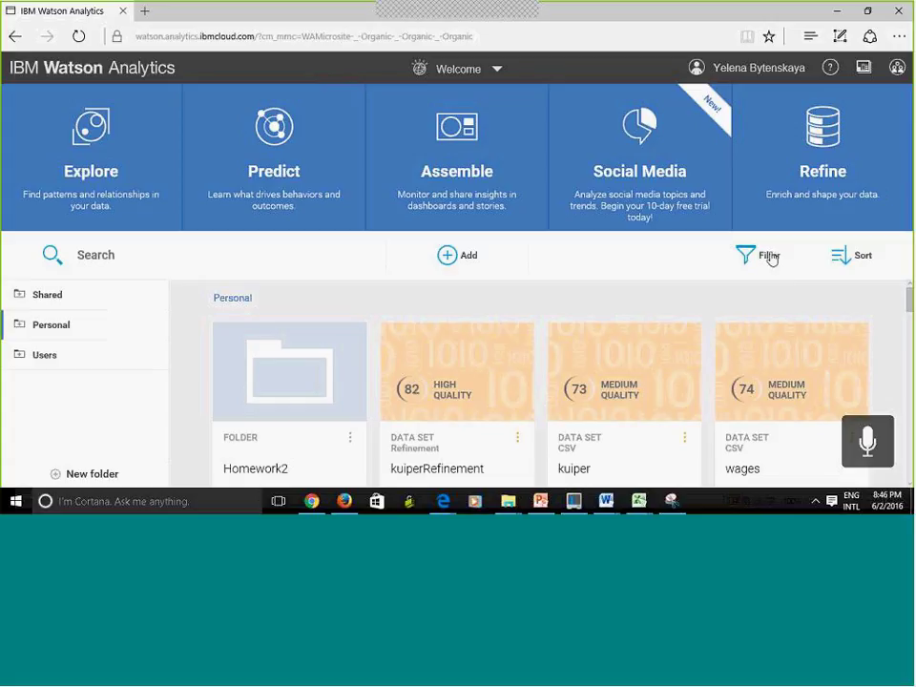
Step: Filter the Personal listing to Data sets and Folders, leaving Explorations and Predictions unchecked
{"action": "left_click", "coordinate": [769, 255]}
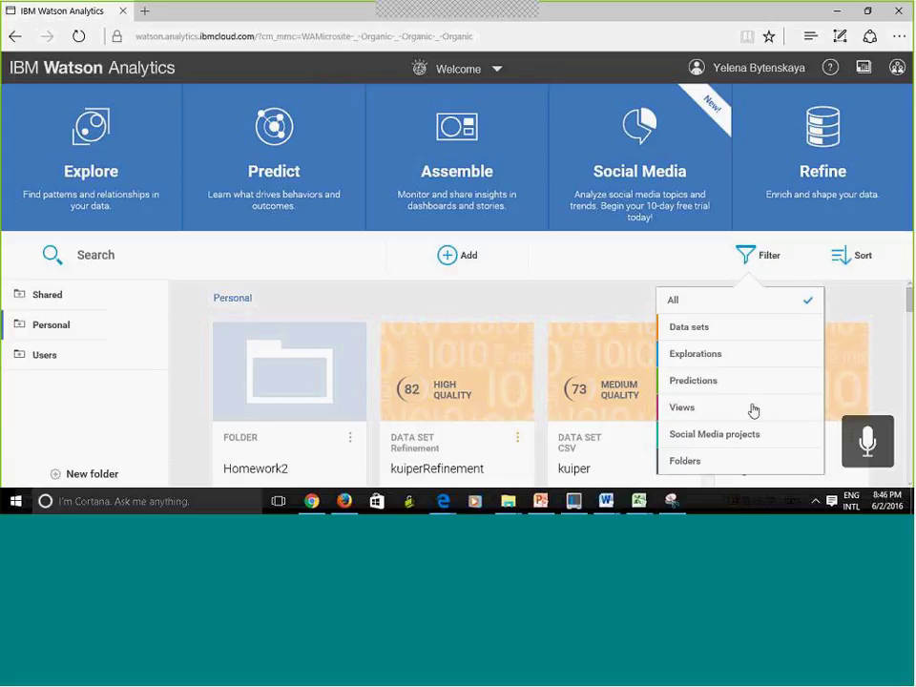
{"action": "left_click", "coordinate": [812, 354]}
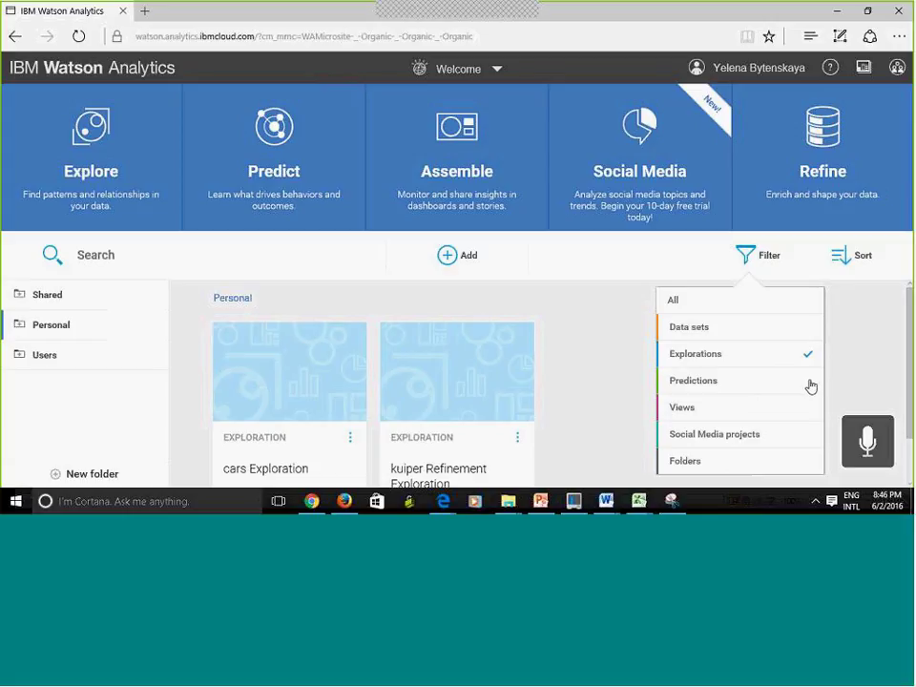
{"action": "left_click", "coordinate": [810, 384]}
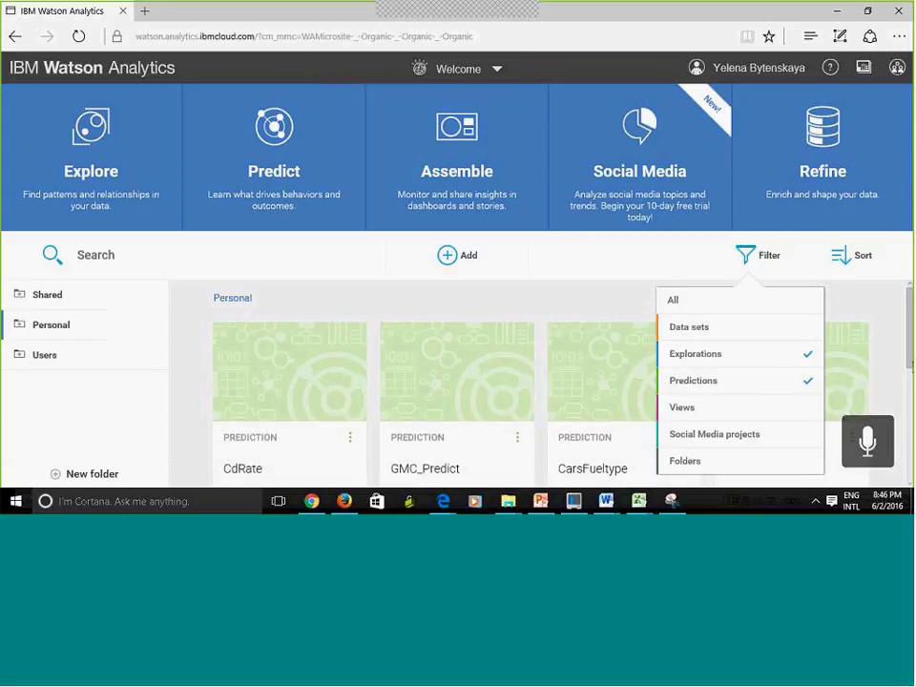
{"action": "left_click", "coordinate": [808, 354]}
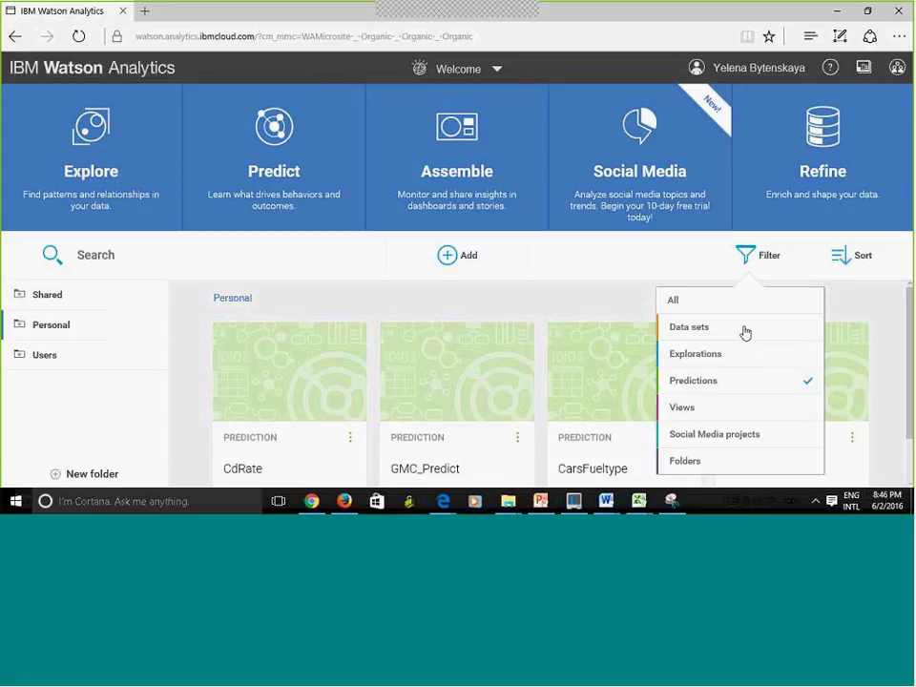
{"action": "left_click", "coordinate": [808, 330]}
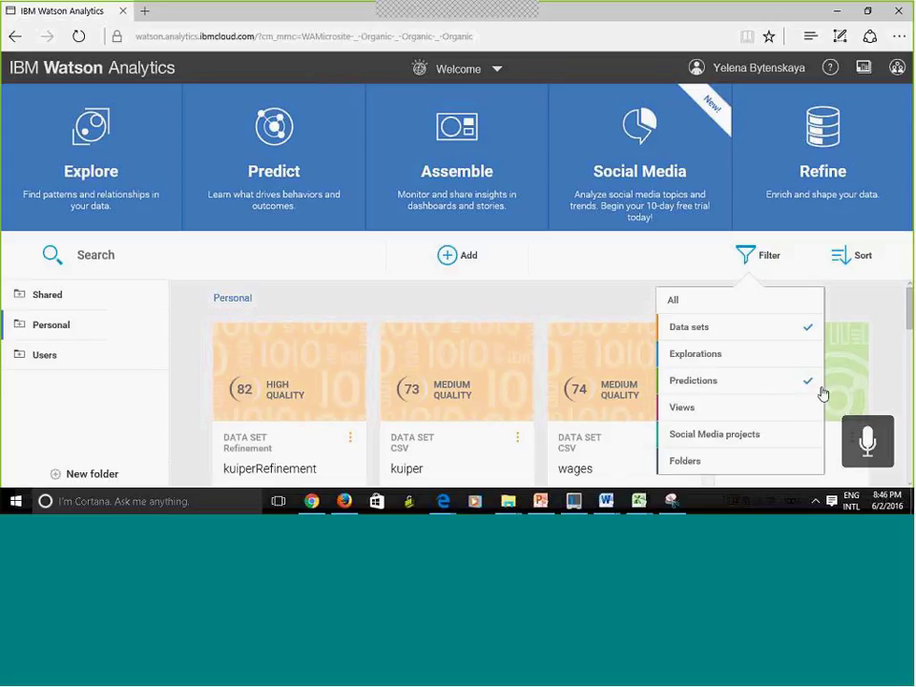
{"action": "left_click", "coordinate": [822, 387]}
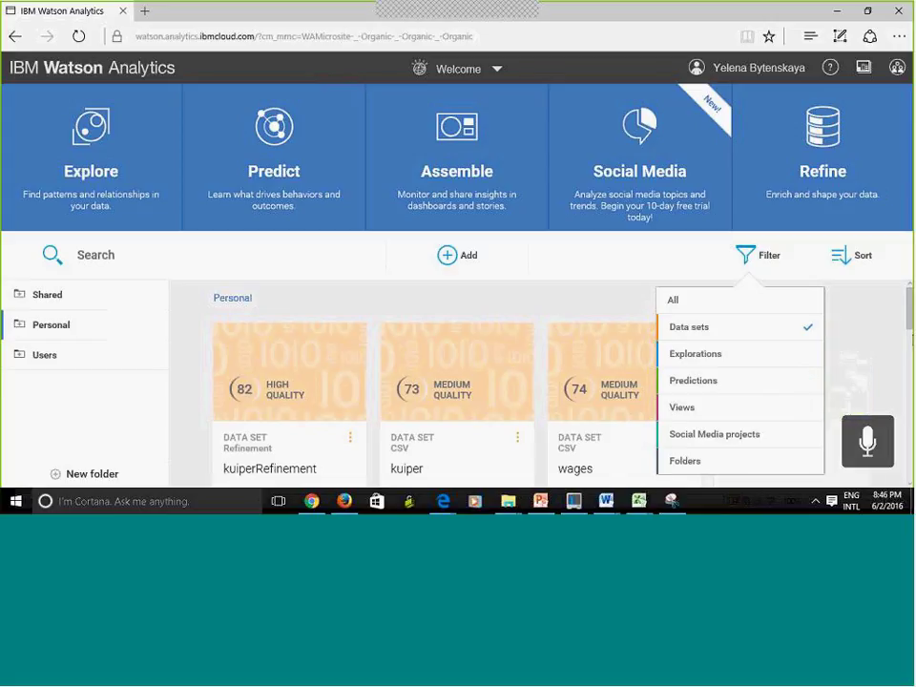
{"action": "left_click", "coordinate": [810, 464]}
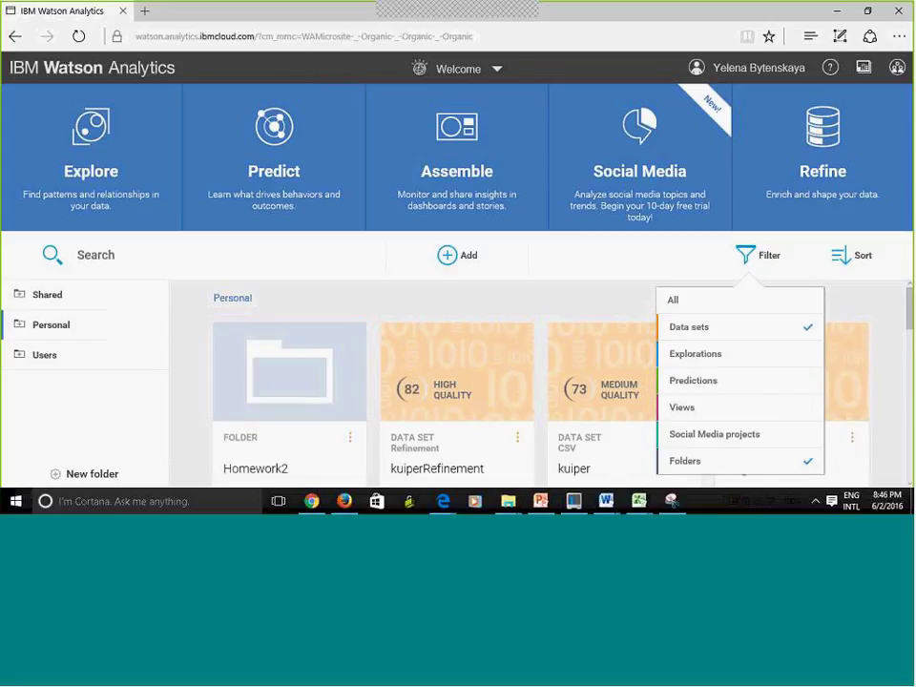
{"action": "left_click", "coordinate": [882, 321]}
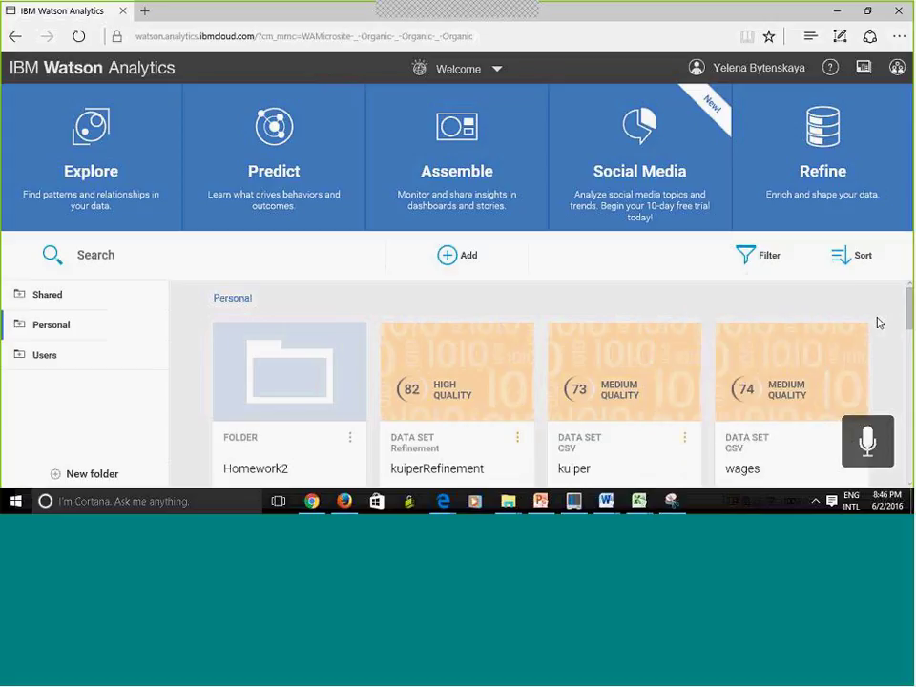
Step: Inside Homework2, reset the asset type filter to All, then return to Personal
{"action": "left_click", "coordinate": [295, 400]}
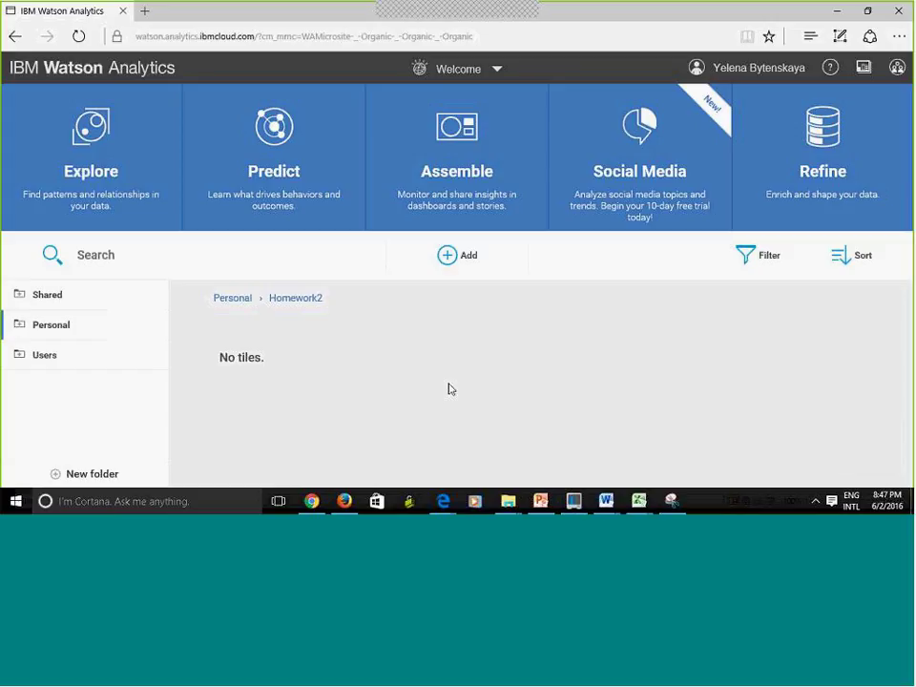
{"action": "left_click", "coordinate": [746, 253]}
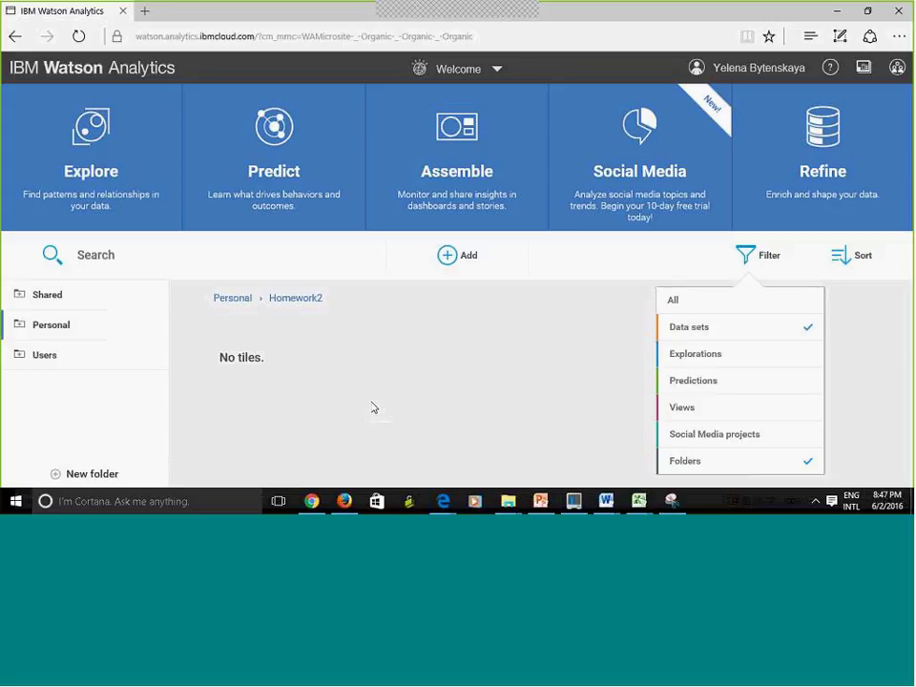
{"action": "left_click", "coordinate": [456, 342]}
{"action": "left_click", "coordinate": [775, 256]}
{"action": "left_click", "coordinate": [802, 361]}
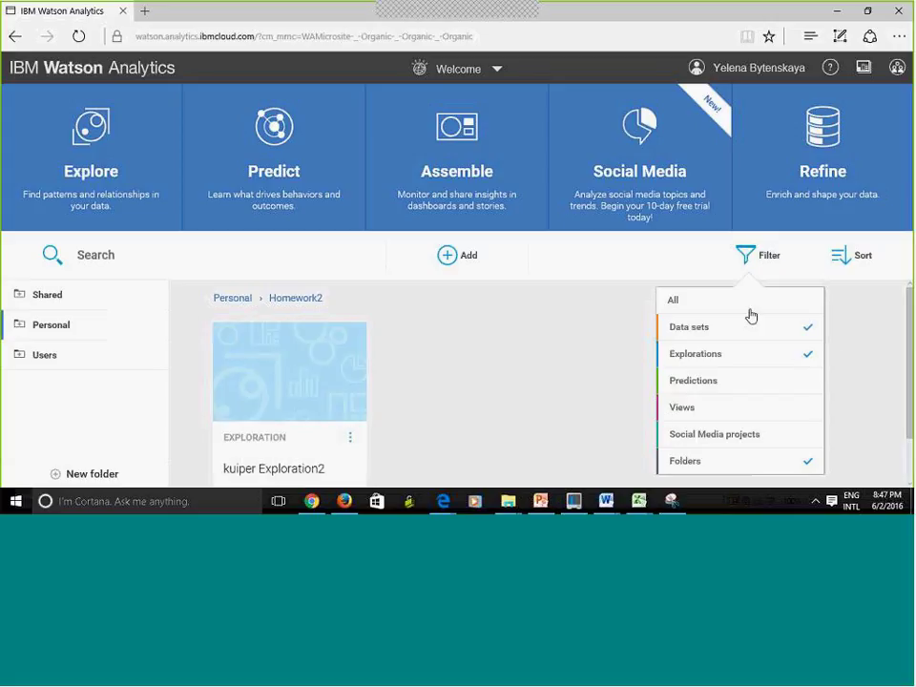
{"action": "left_click", "coordinate": [673, 303]}
{"action": "left_click", "coordinate": [586, 374]}
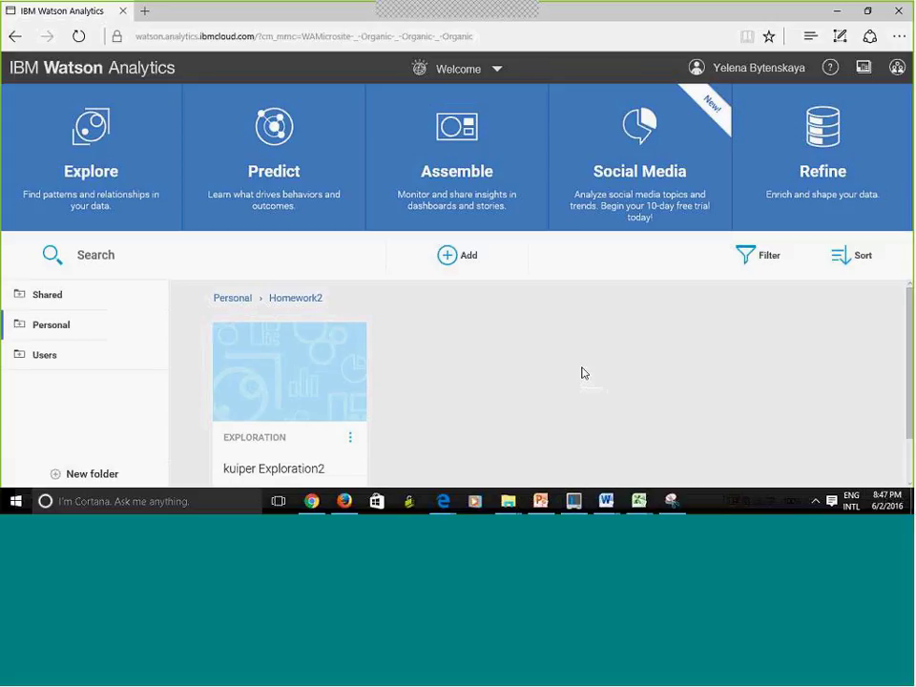
{"action": "left_click", "coordinate": [756, 258]}
{"action": "left_click", "coordinate": [458, 377]}
{"action": "left_click", "coordinate": [225, 301]}
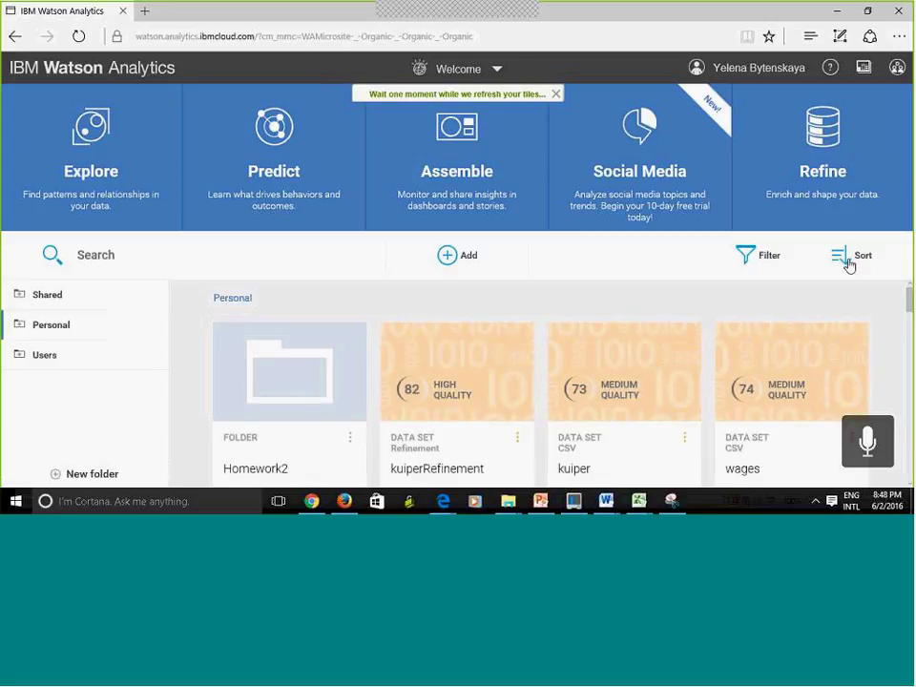
{"action": "left_click", "coordinate": [849, 264]}
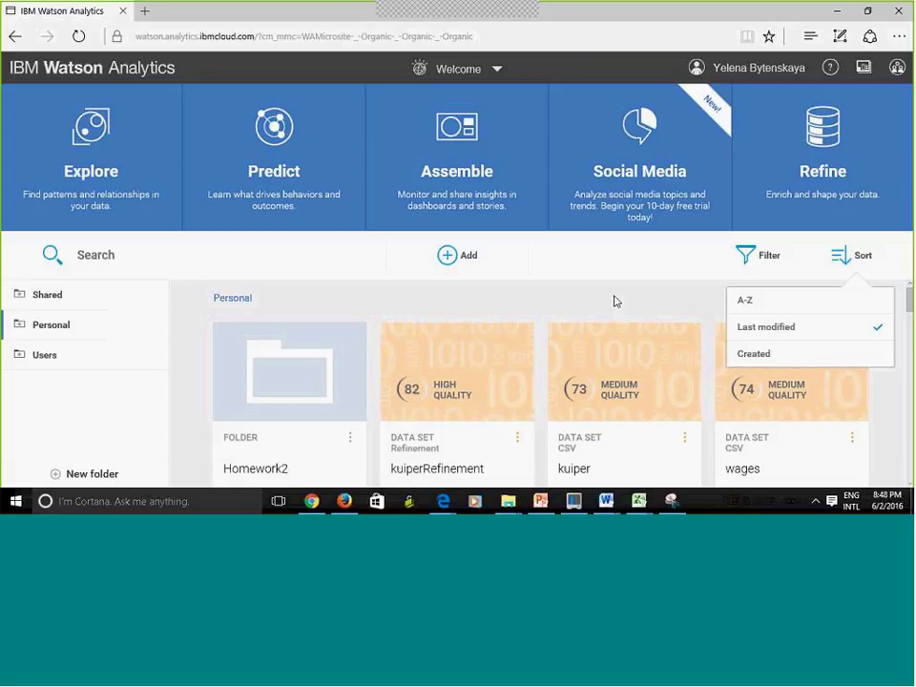
{"action": "left_click", "coordinate": [196, 402]}
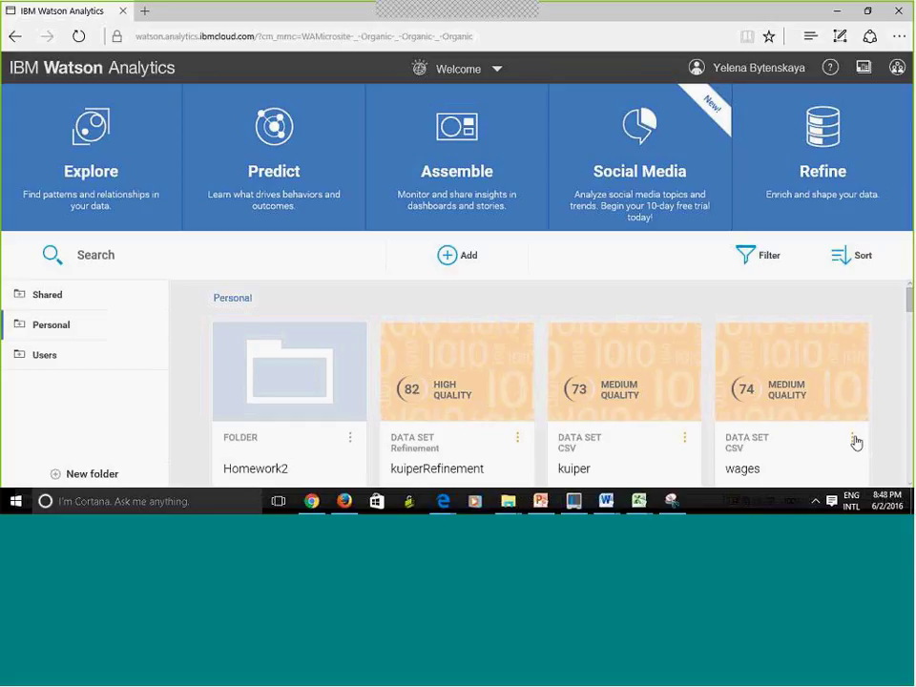
Step: Move the wages data set from Personal into the Shared folder
{"action": "left_click", "coordinate": [856, 440]}
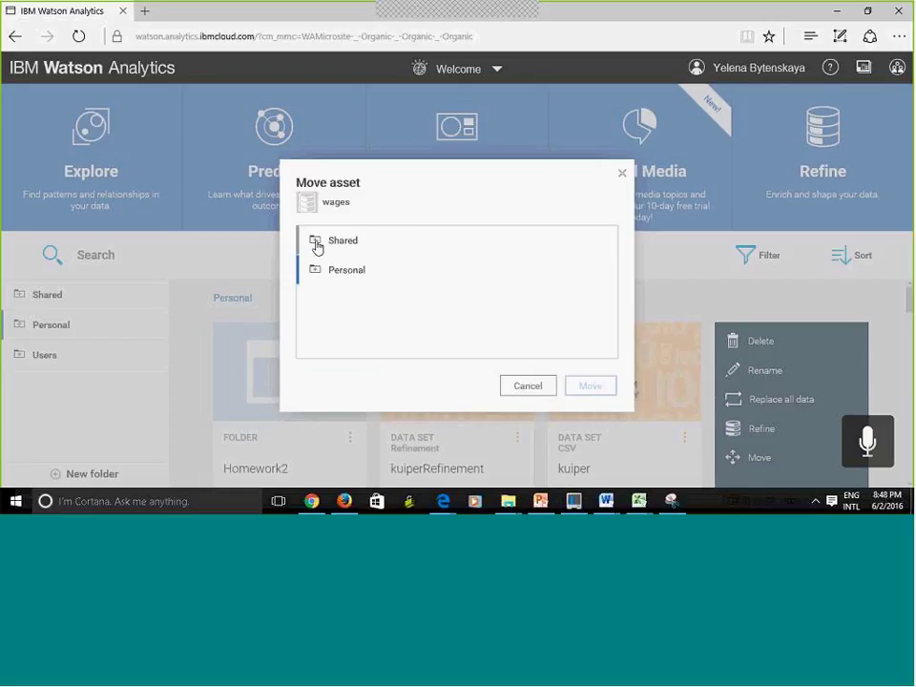
{"action": "left_click", "coordinate": [317, 247]}
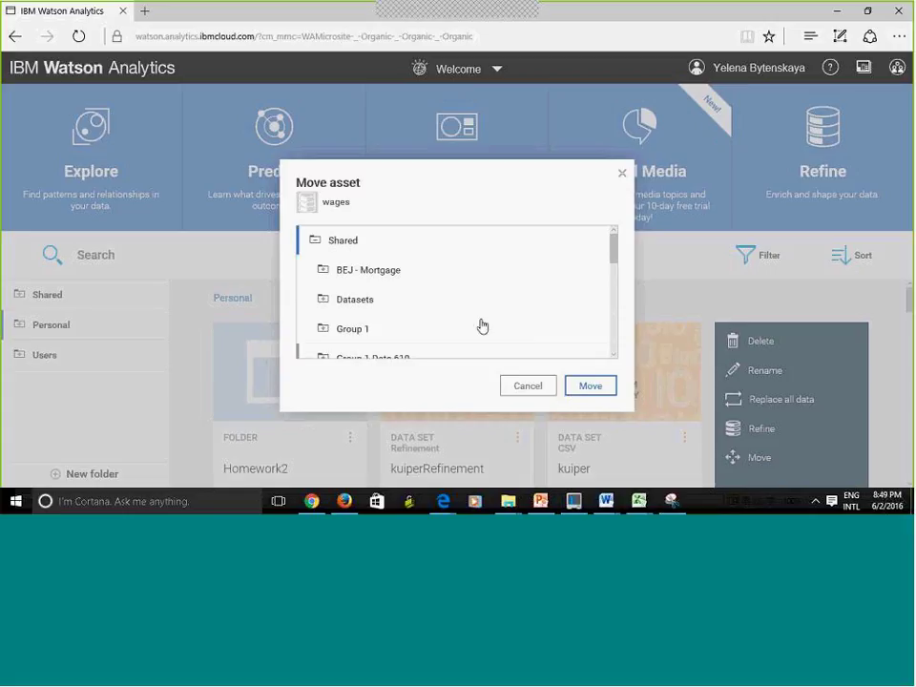
{"action": "left_click", "coordinate": [591, 387]}
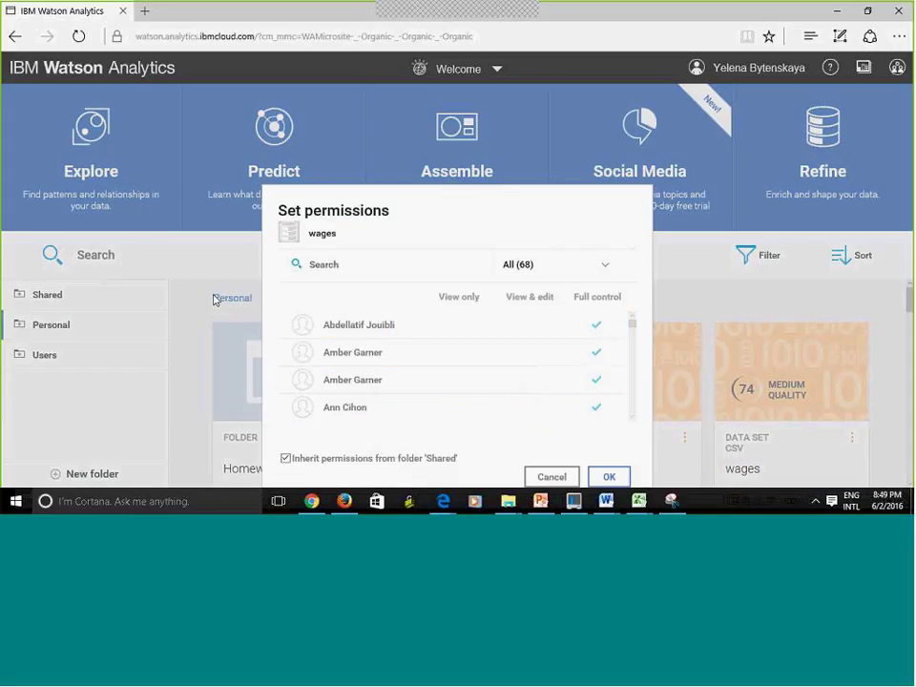
Step: Accept the inherited Shared permissions for wages and open the Shared folder
{"action": "left_click", "coordinate": [614, 478]}
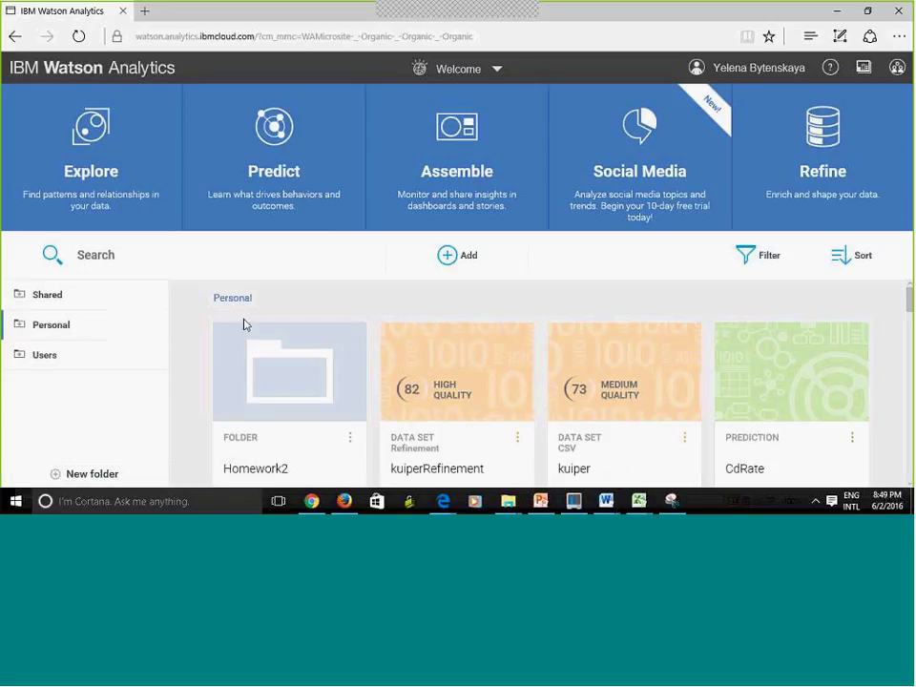
{"action": "left_click", "coordinate": [50, 298]}
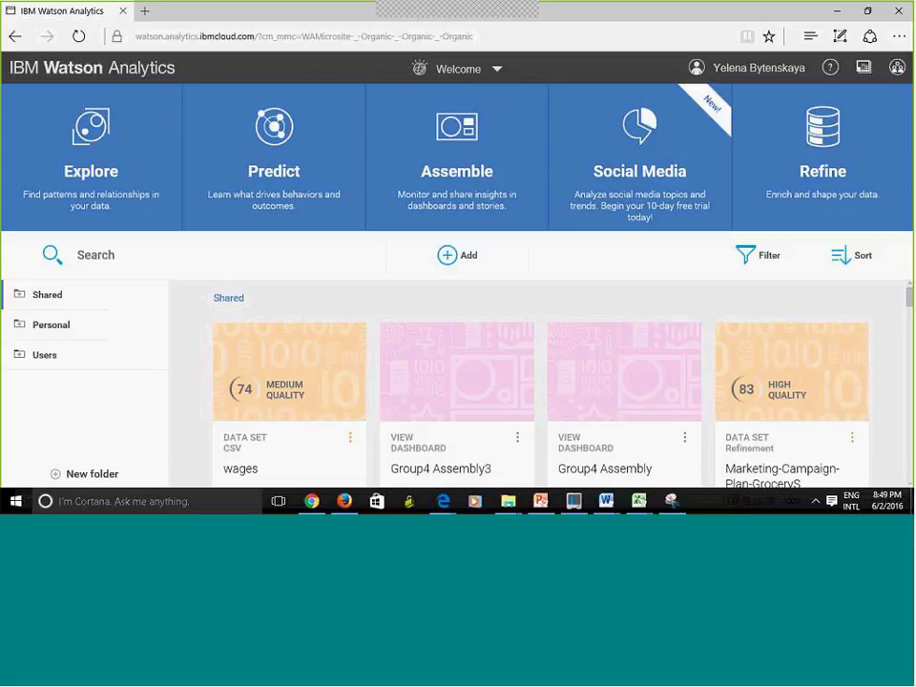
Step: Open the permissions for wages and turn off inheriting from the Shared folder
{"action": "left_click", "coordinate": [351, 442]}
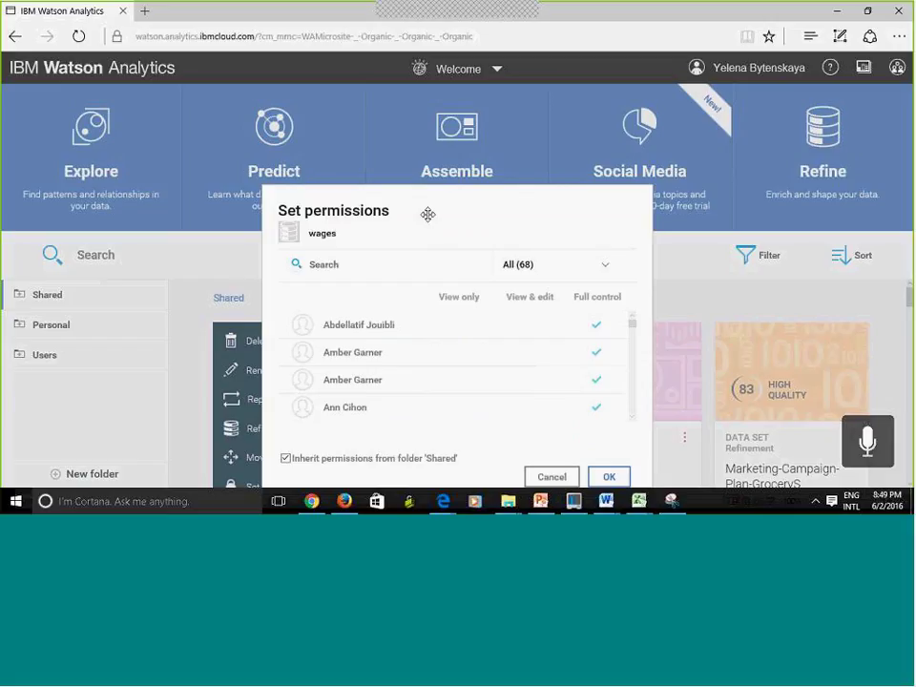
{"action": "left_click_drag", "start_coordinate": [428, 214], "coordinate": [375, 142]}
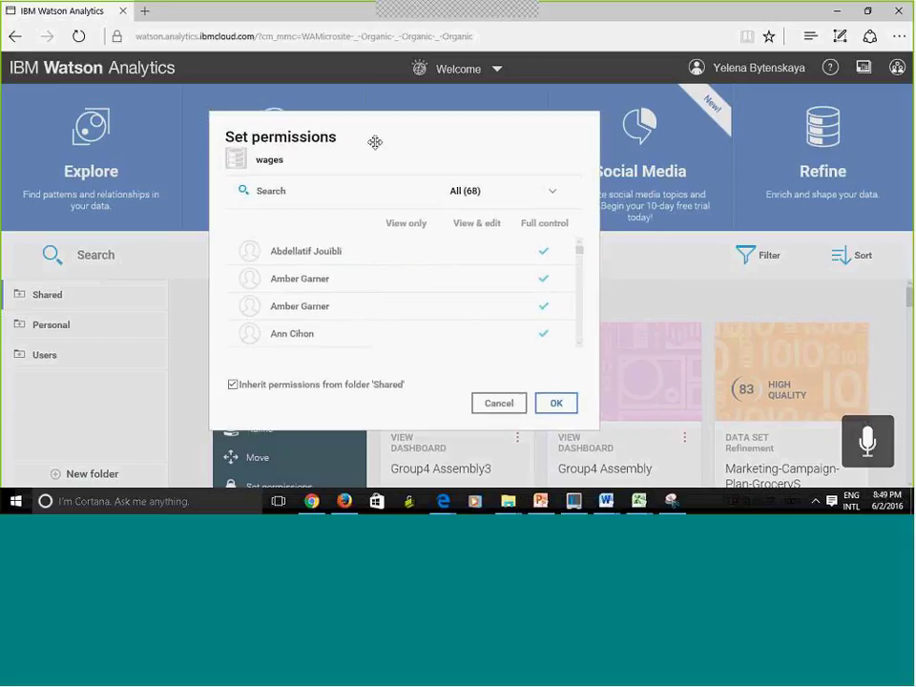
{"action": "double_click", "coordinate": [586, 247]}
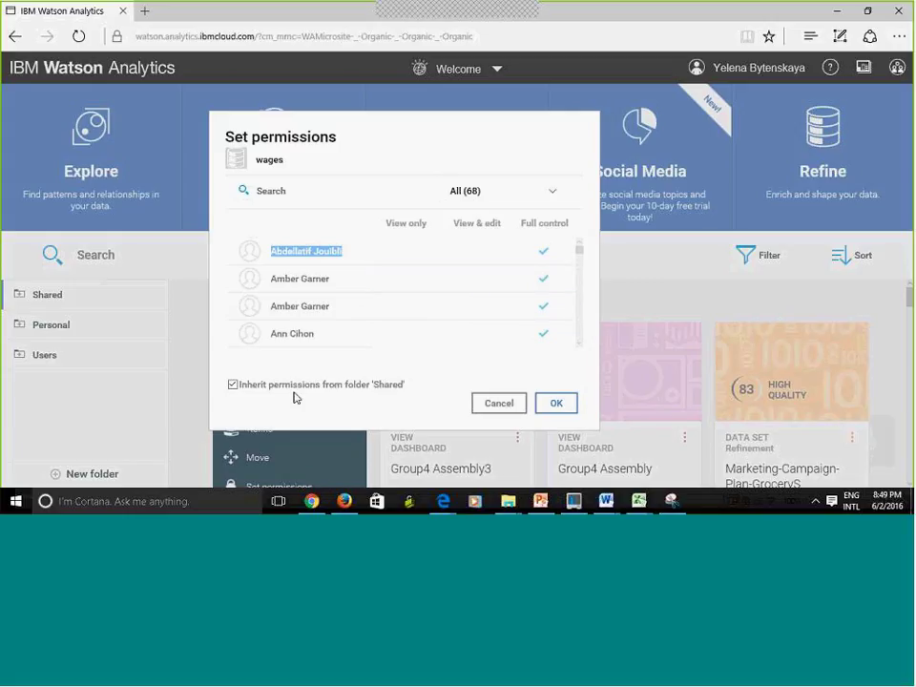
{"action": "left_click", "coordinate": [233, 385]}
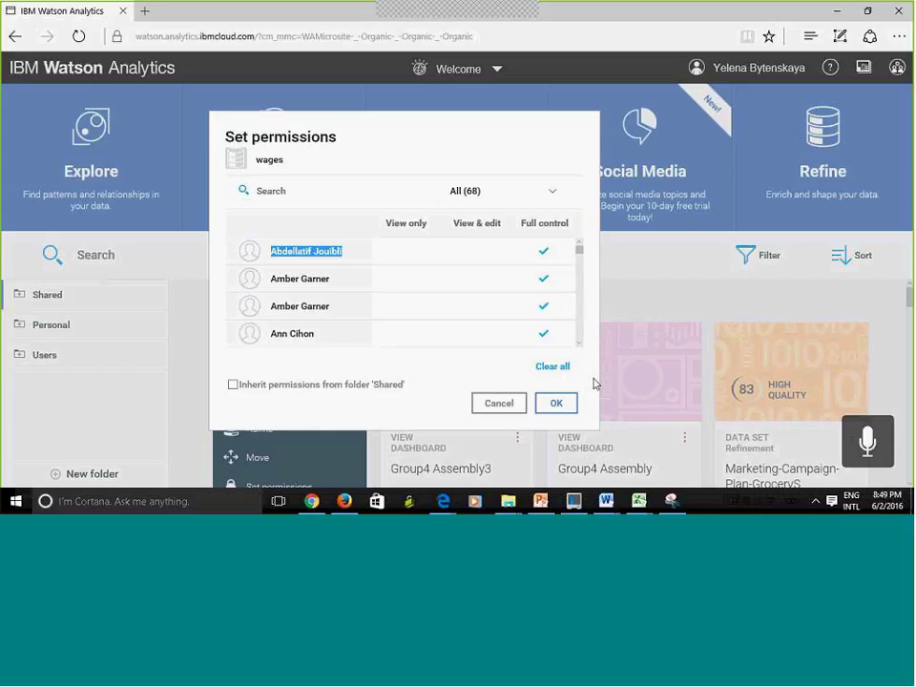
Step: Grant a user View & edit access, then cancel and discard the change
{"action": "left_click", "coordinate": [411, 438]}
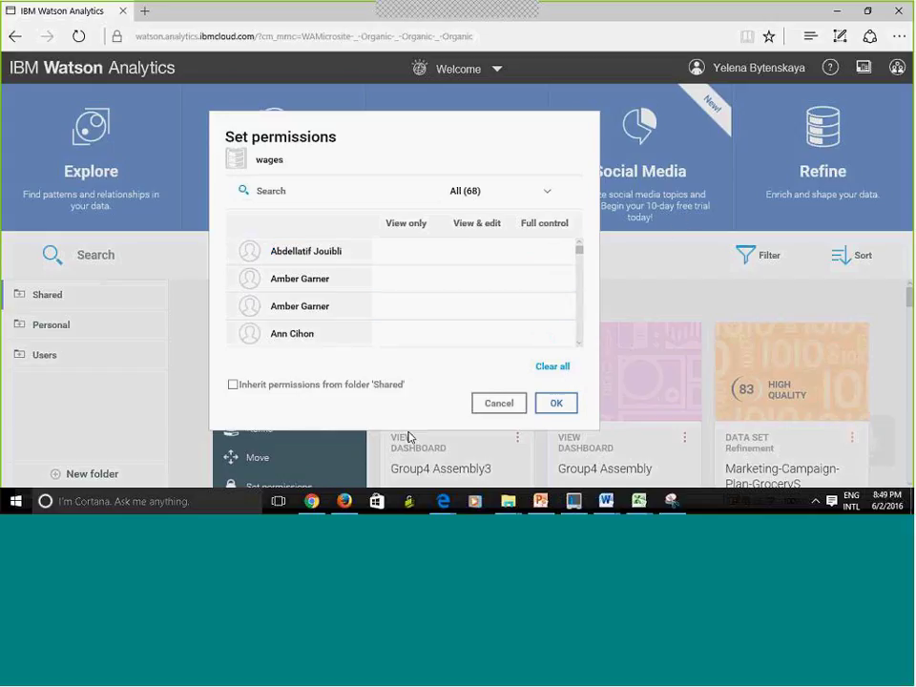
{"action": "left_click_drag", "start_coordinate": [578, 252], "coordinate": [580, 354]}
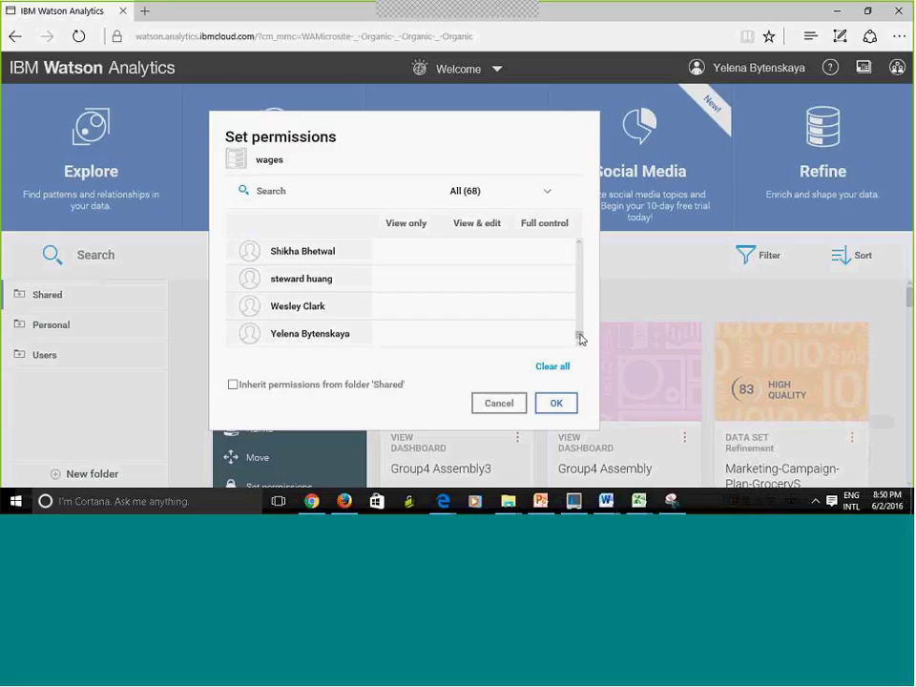
{"action": "left_click", "coordinate": [470, 338]}
{"action": "left_click", "coordinate": [511, 403]}
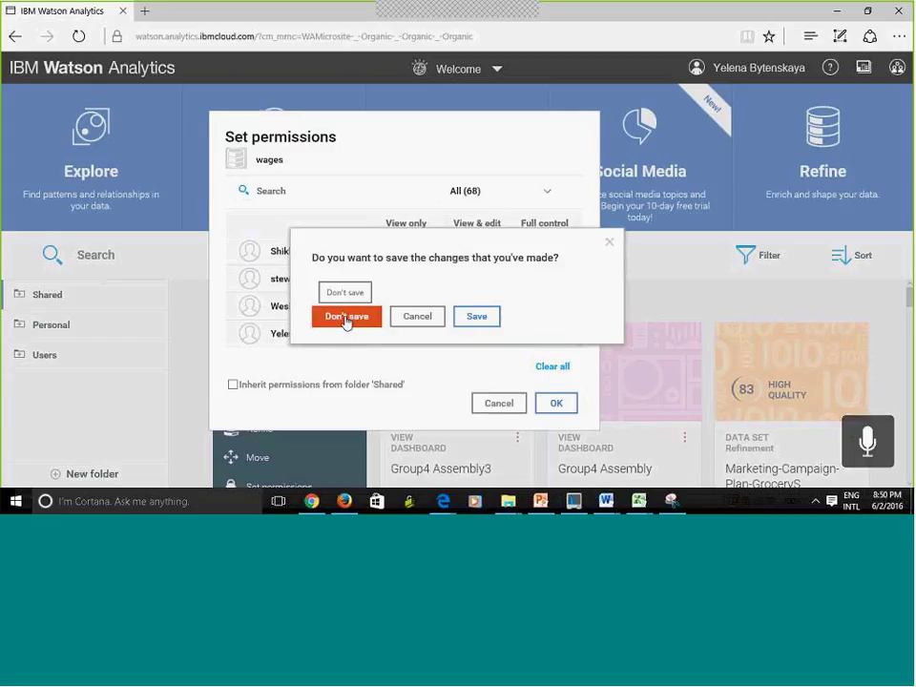
{"action": "left_click", "coordinate": [328, 323]}
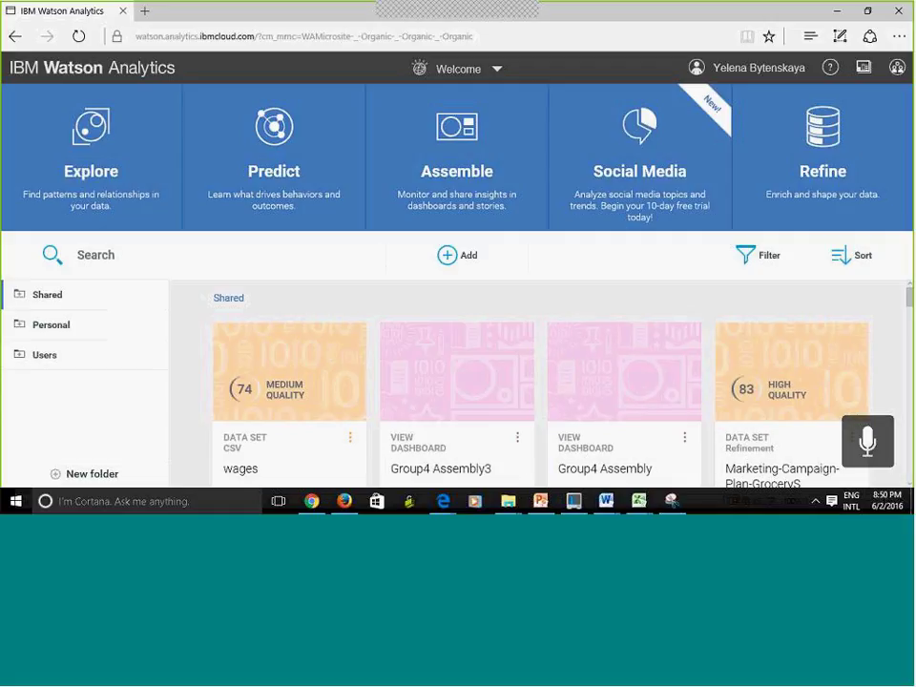
Step: Scroll the Shared items and open the suggested starting points for the wages data set
{"action": "scroll", "coordinate": [539, 382], "scroll_direction": "down", "scroll_amount": 1}
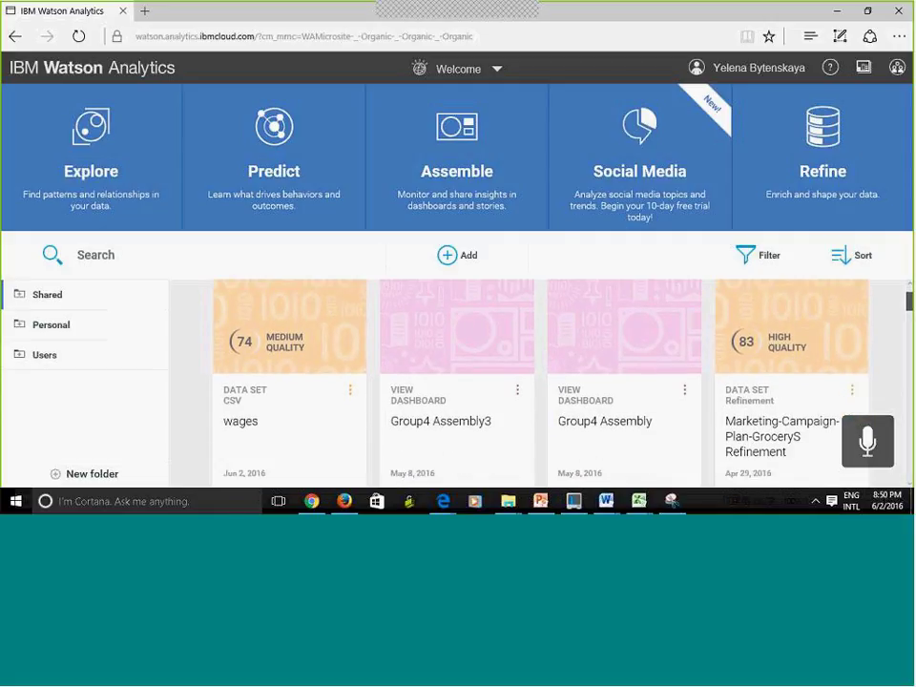
{"action": "scroll", "coordinate": [539, 381], "scroll_direction": "down", "scroll_amount": 5}
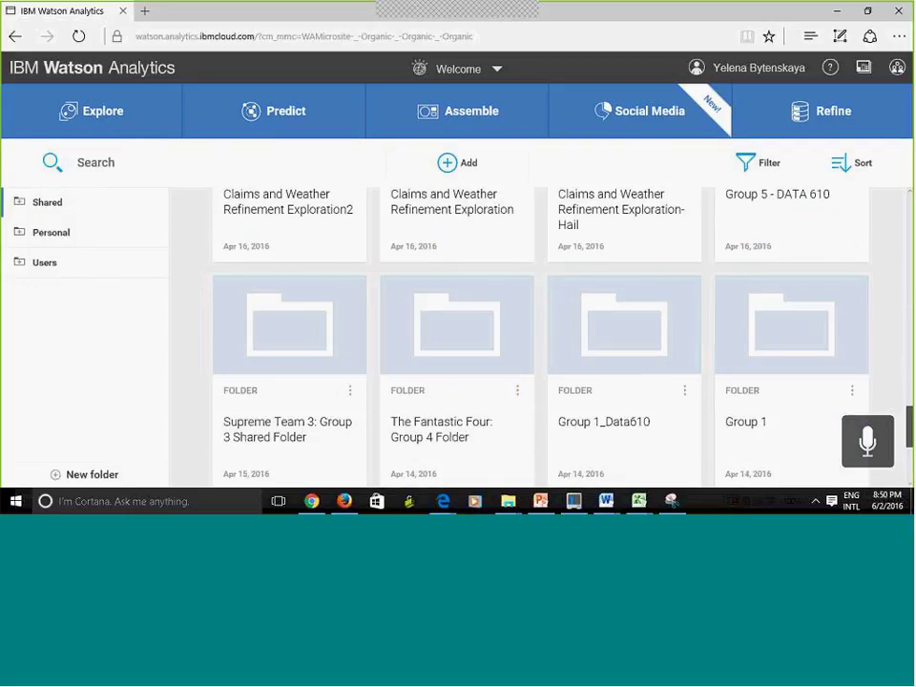
{"action": "scroll", "coordinate": [540, 381], "scroll_direction": "down", "scroll_amount": 4}
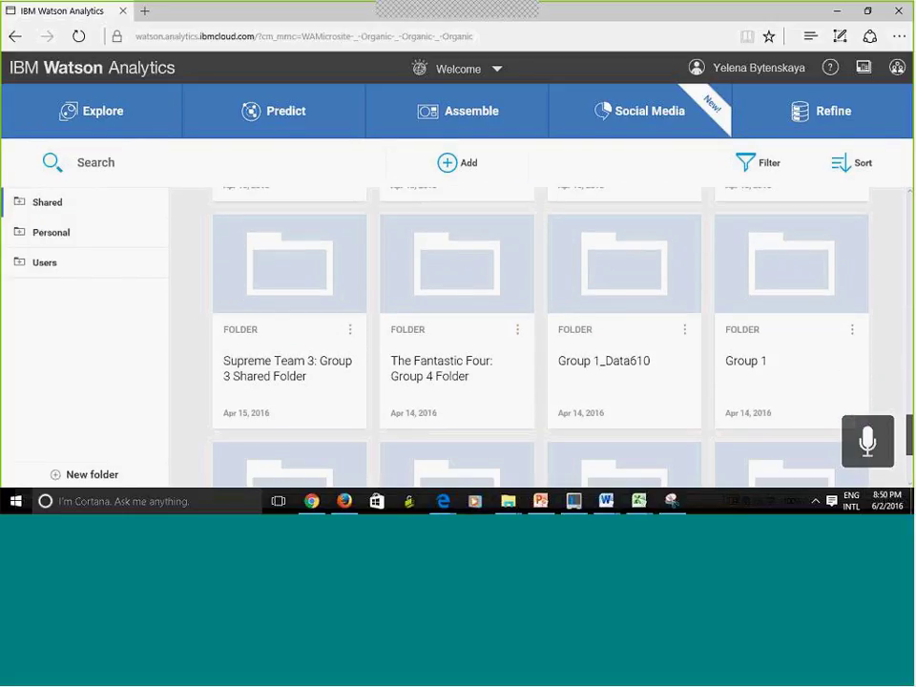
{"action": "scroll", "coordinate": [540, 335], "scroll_direction": "down", "scroll_amount": 2}
{"action": "scroll", "coordinate": [539, 382], "scroll_direction": "up", "scroll_amount": 10}
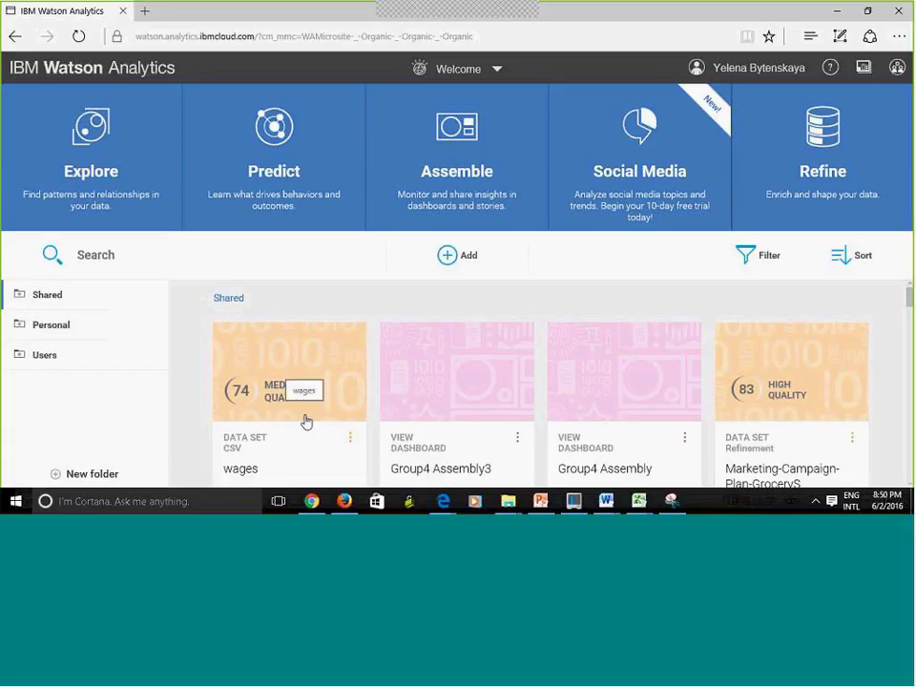
{"action": "left_click", "coordinate": [306, 421]}
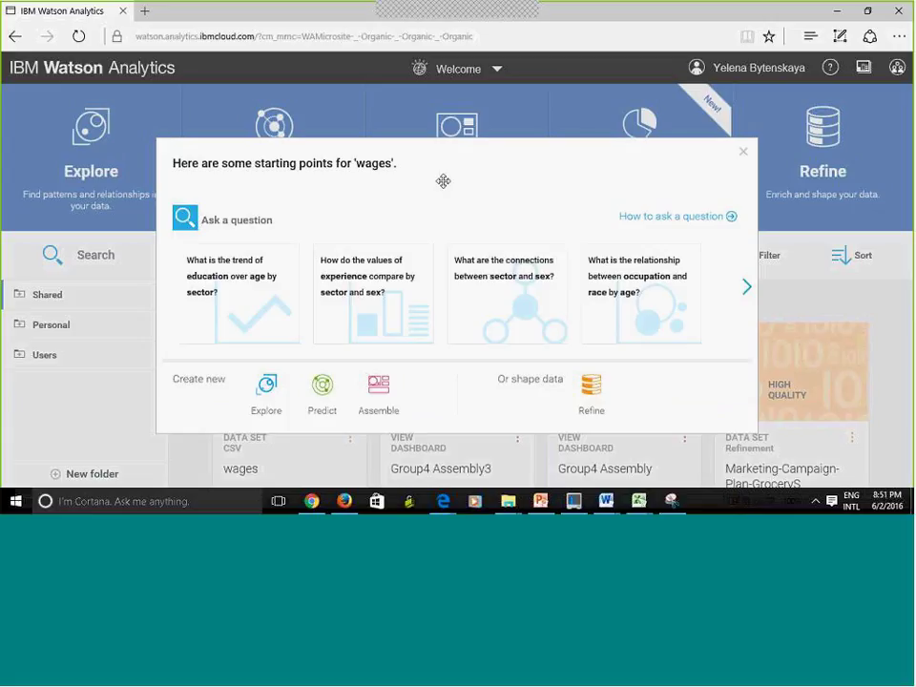
Step: Refine the wages data set and save it as 'wages Refinement_copy' in Personal
{"action": "left_click", "coordinate": [588, 392]}
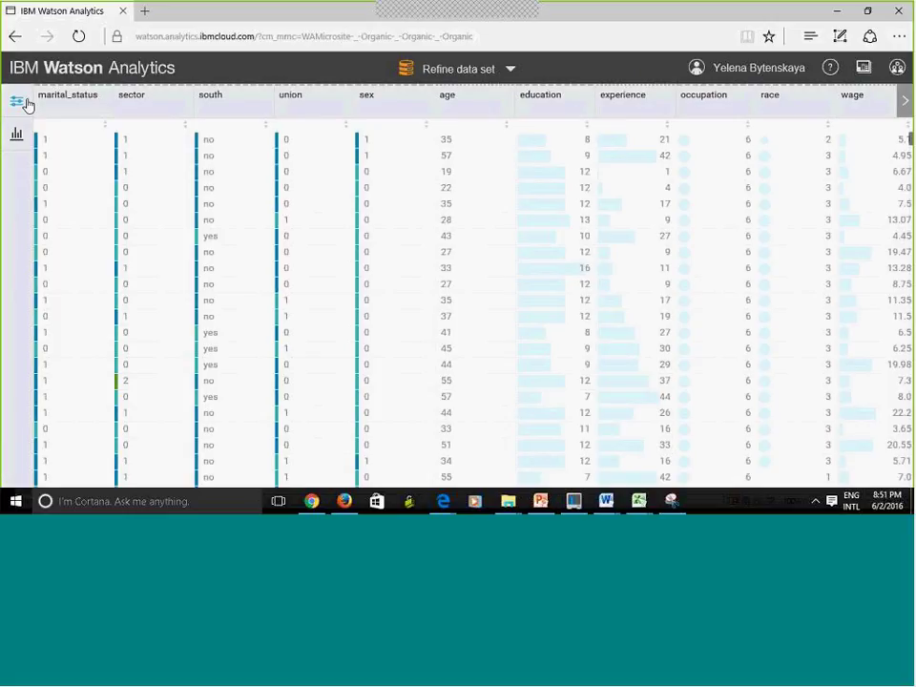
{"action": "left_click", "coordinate": [19, 98]}
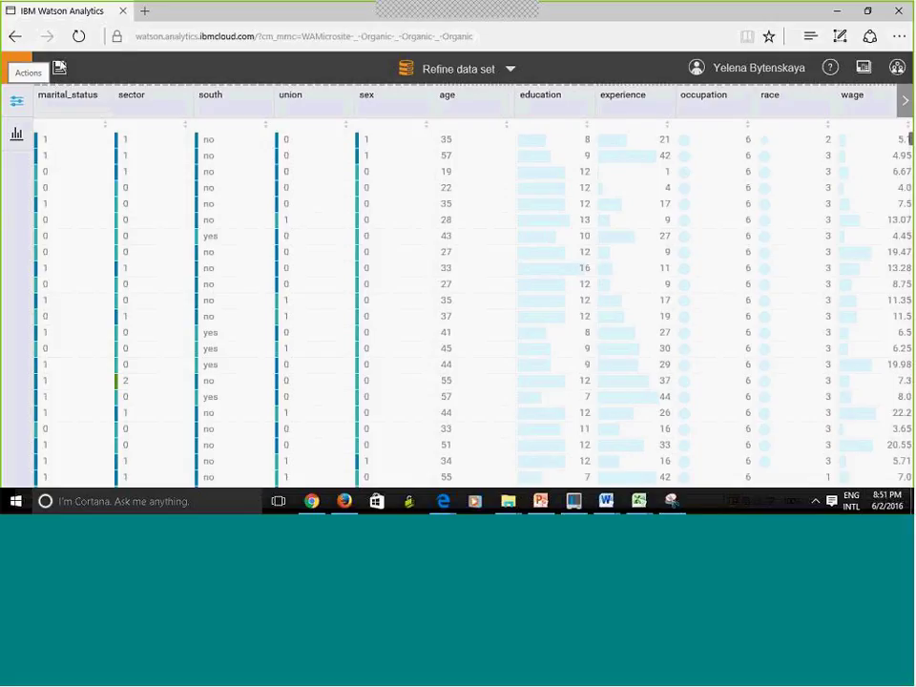
{"action": "left_click", "coordinate": [58, 69]}
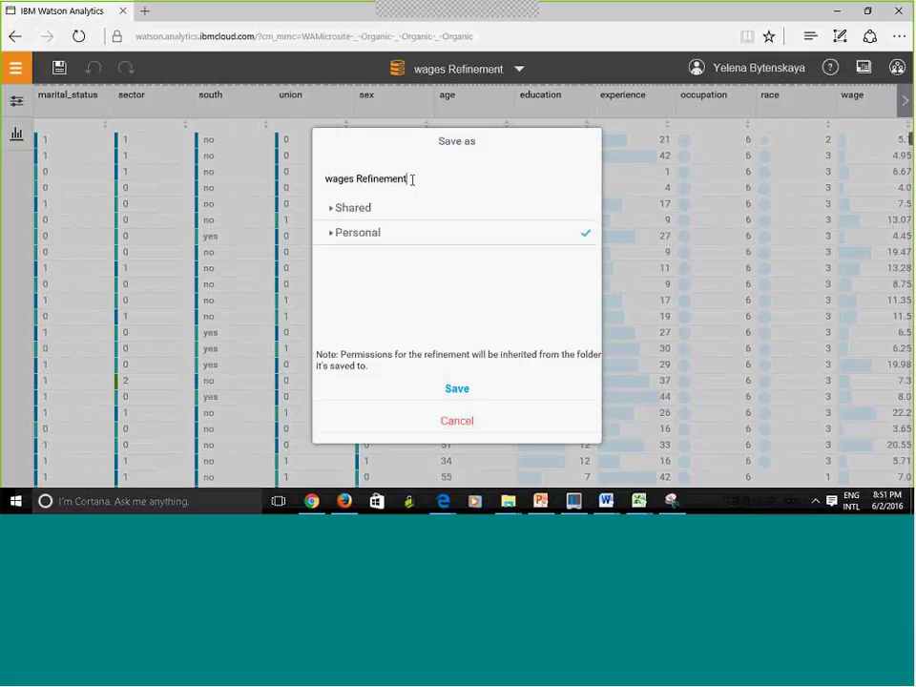
{"action": "type", "text": "_2"}
{"action": "type", "text": "opy"}
{"action": "left_click", "coordinate": [459, 391]}
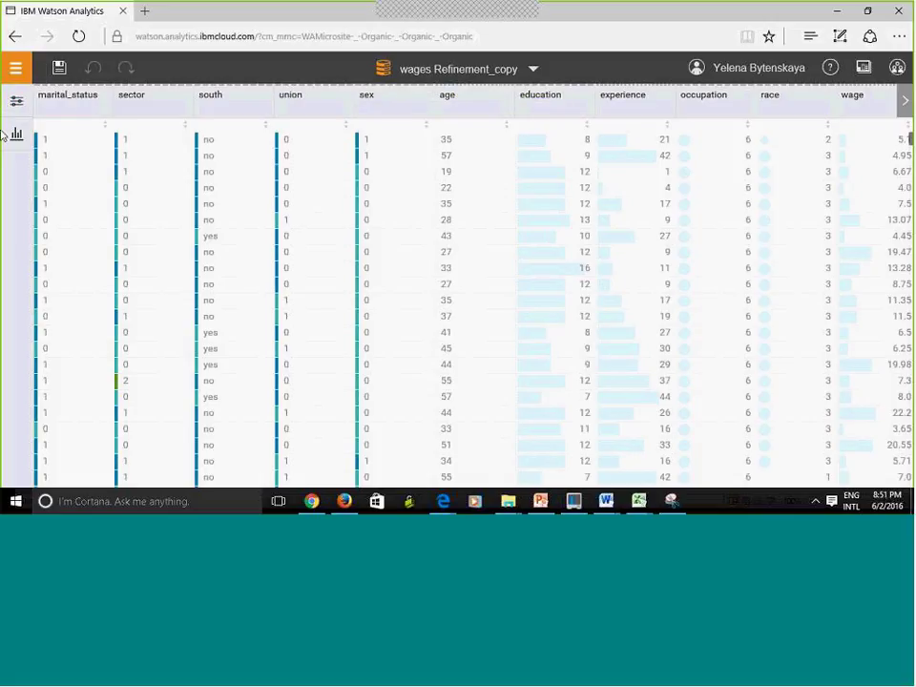
Step: Leave the wages refinement and go back to the Welcome home page
{"action": "left_click", "coordinate": [537, 71]}
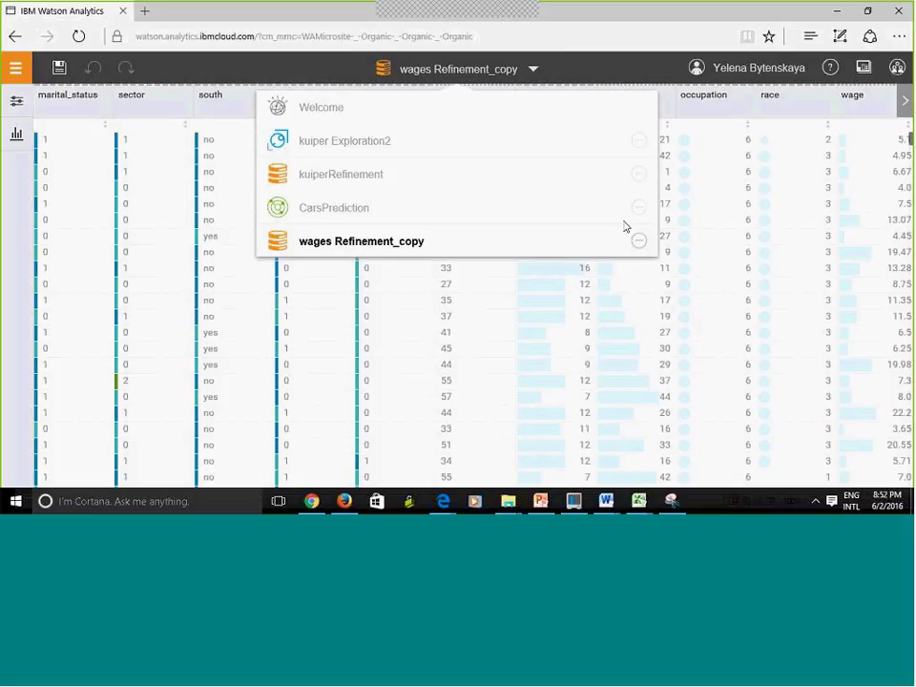
{"action": "left_click", "coordinate": [635, 247]}
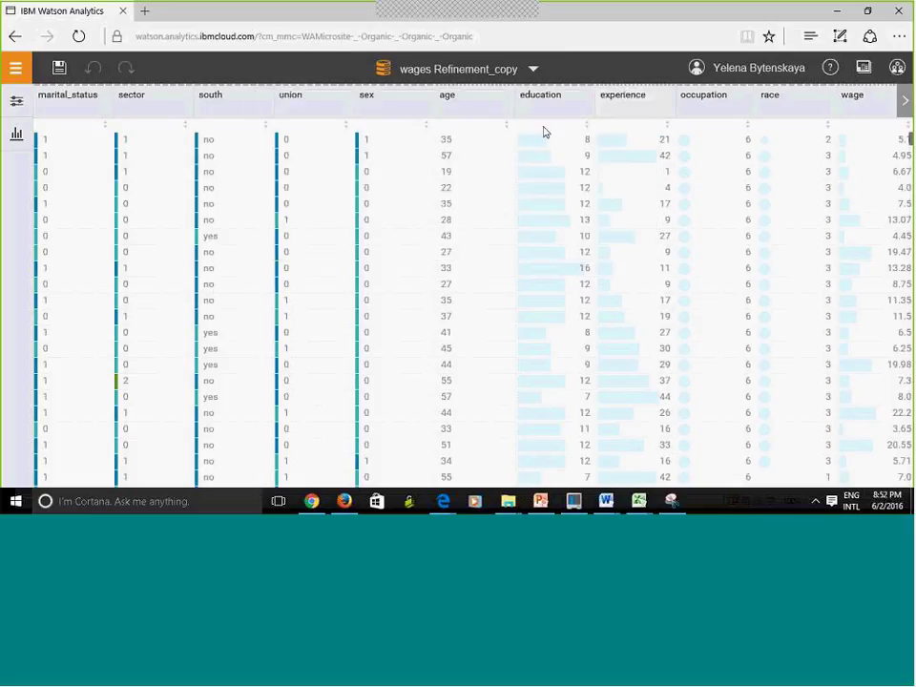
{"action": "left_click", "coordinate": [533, 72]}
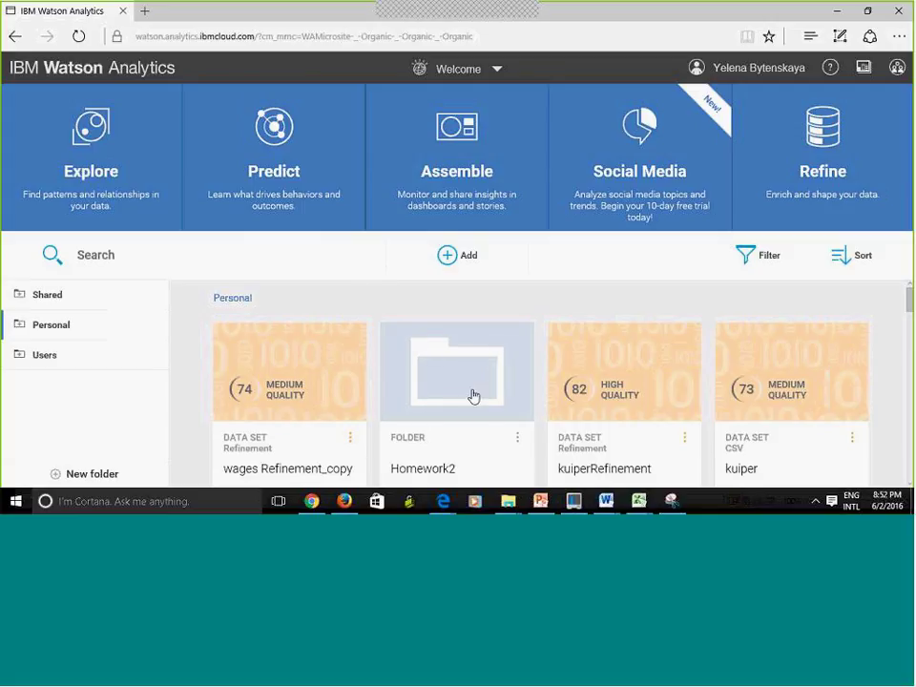
Step: Show the Shared folder and scroll to Group 4 - DATA 610, Group 5 - Spring 2016, L-M-N Group 3
{"action": "left_click", "coordinate": [520, 441]}
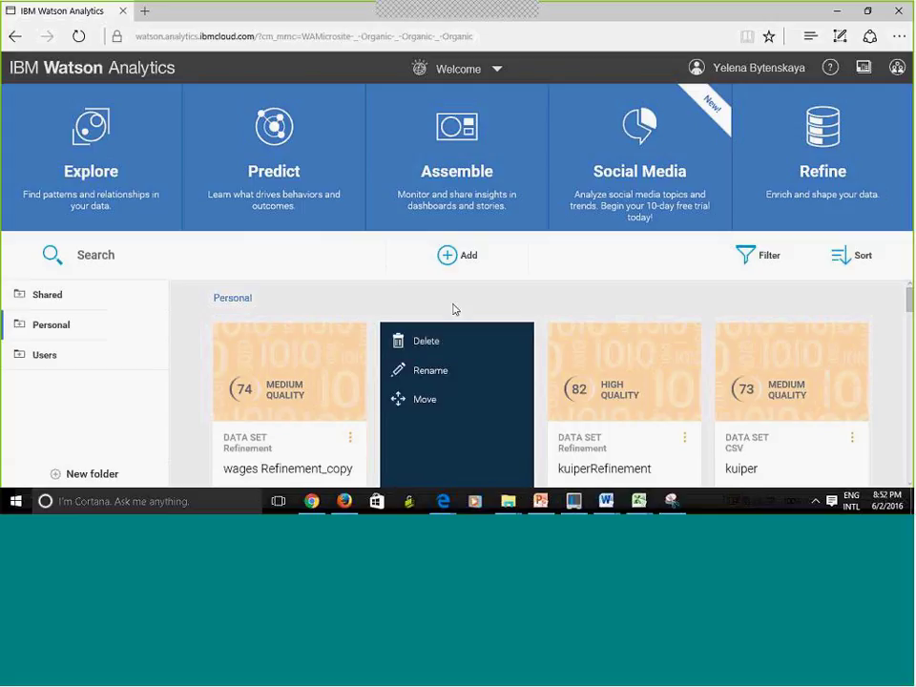
{"action": "left_click", "coordinate": [577, 299]}
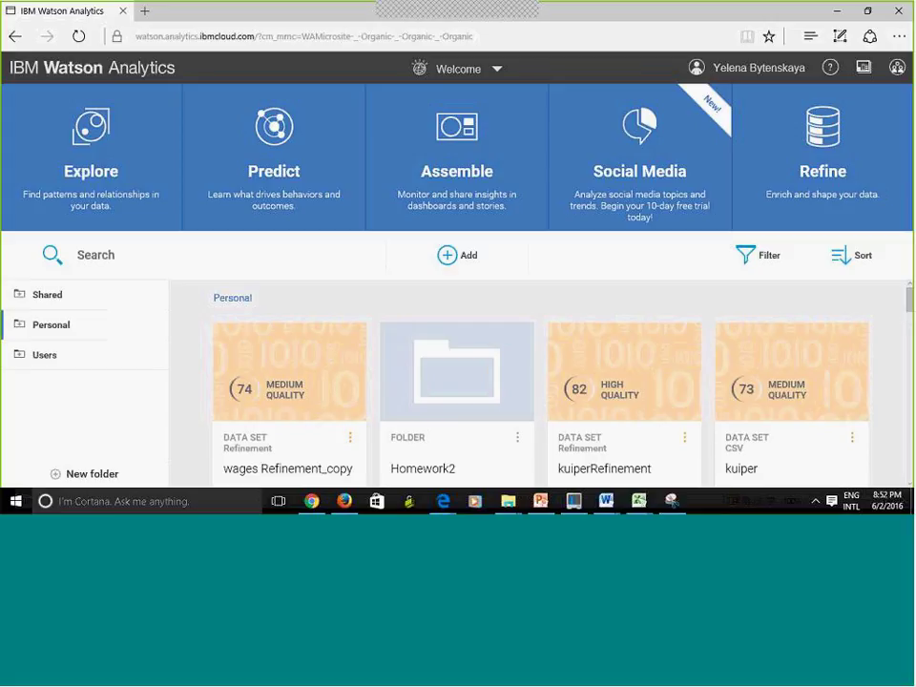
{"action": "left_click", "coordinate": [50, 300]}
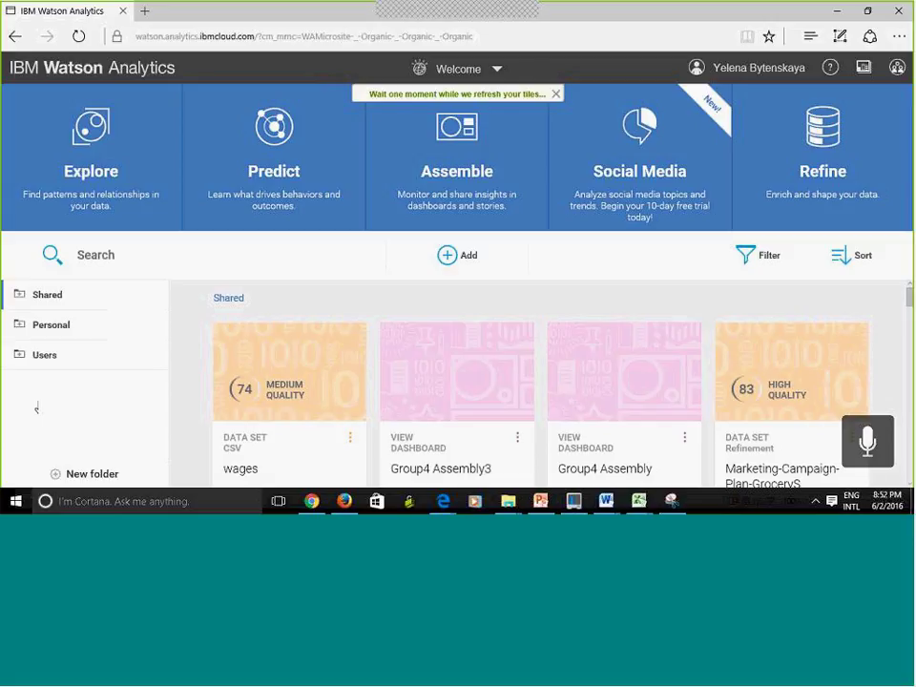
{"action": "scroll", "coordinate": [541, 401], "scroll_direction": "down", "scroll_amount": 3}
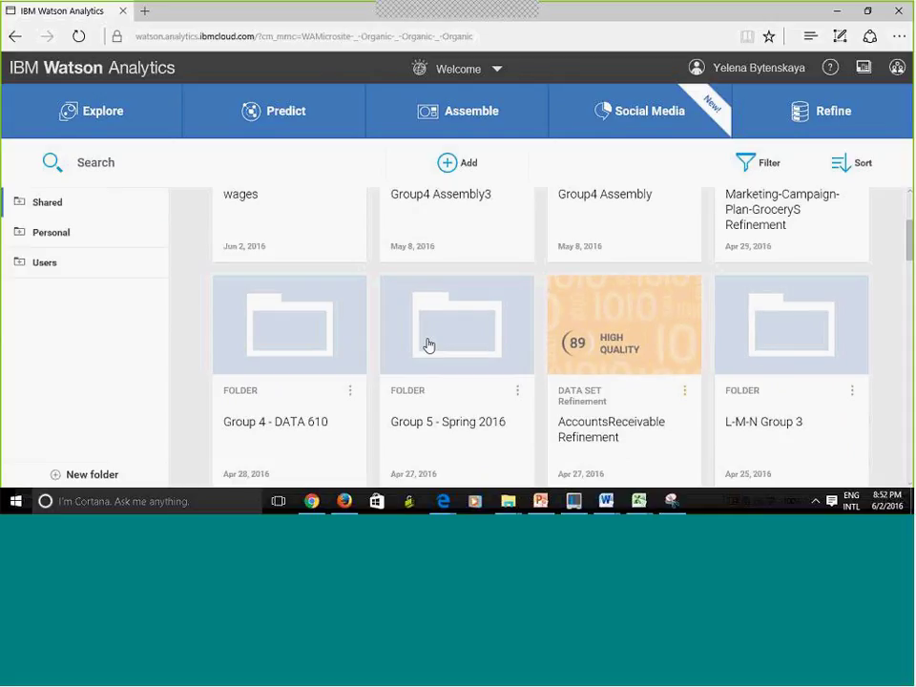
{"action": "left_click", "coordinate": [351, 392]}
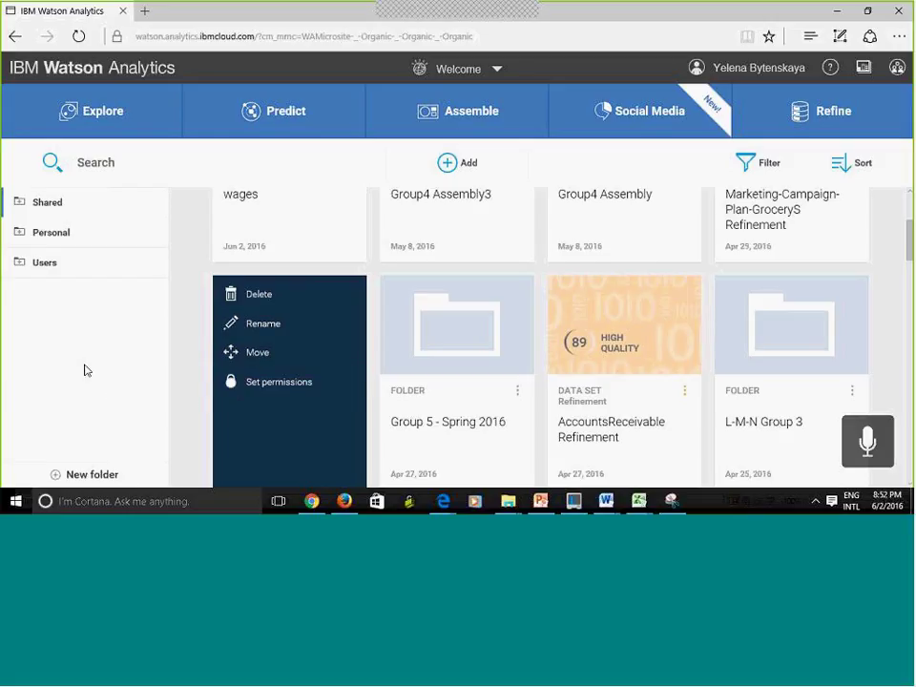
{"action": "left_click", "coordinate": [250, 381]}
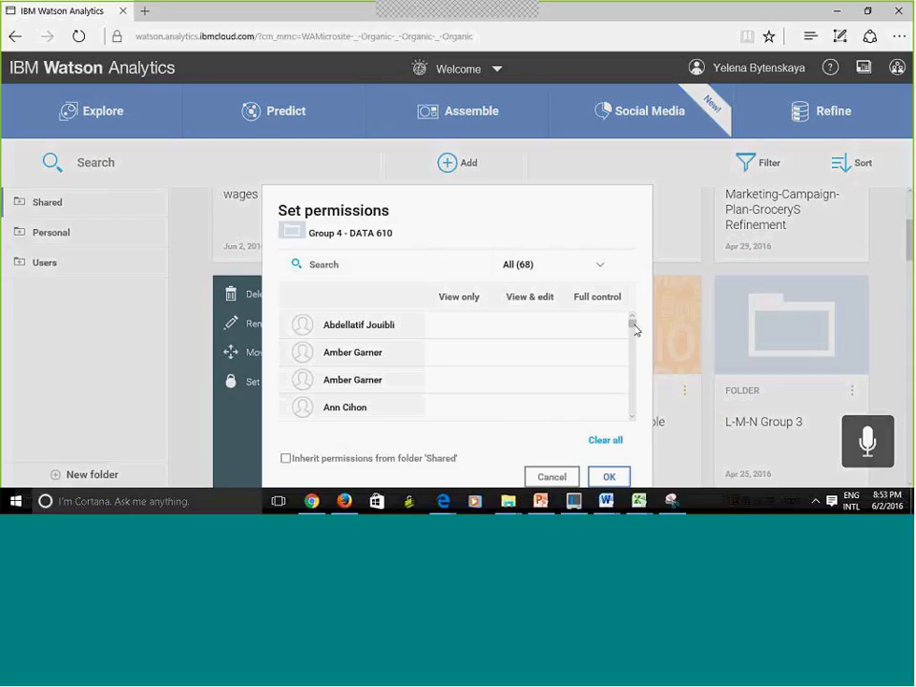
{"action": "left_click_drag", "start_coordinate": [633, 327], "coordinate": [634, 367]}
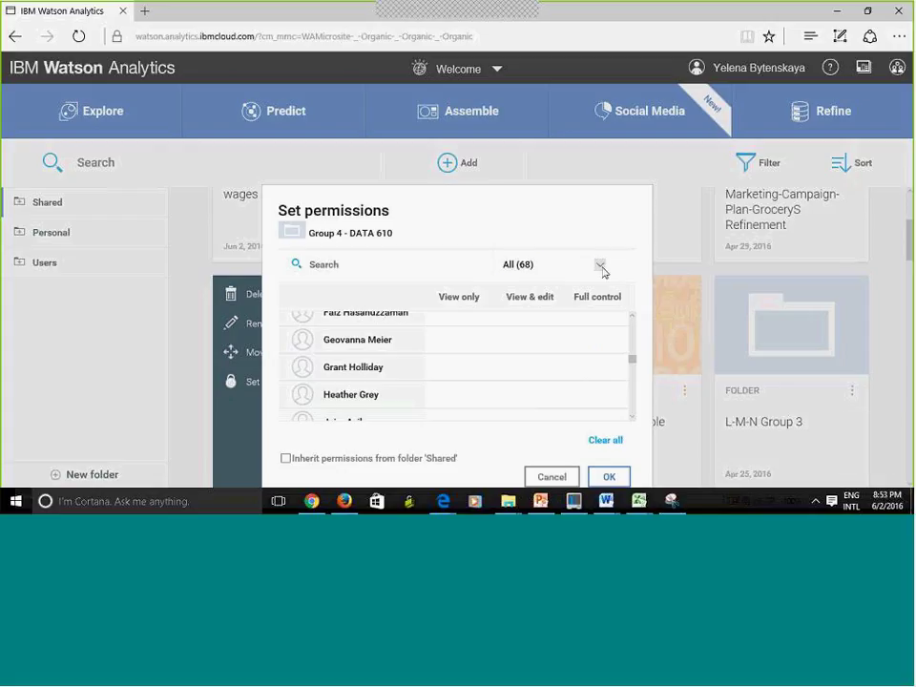
{"action": "left_click", "coordinate": [600, 267]}
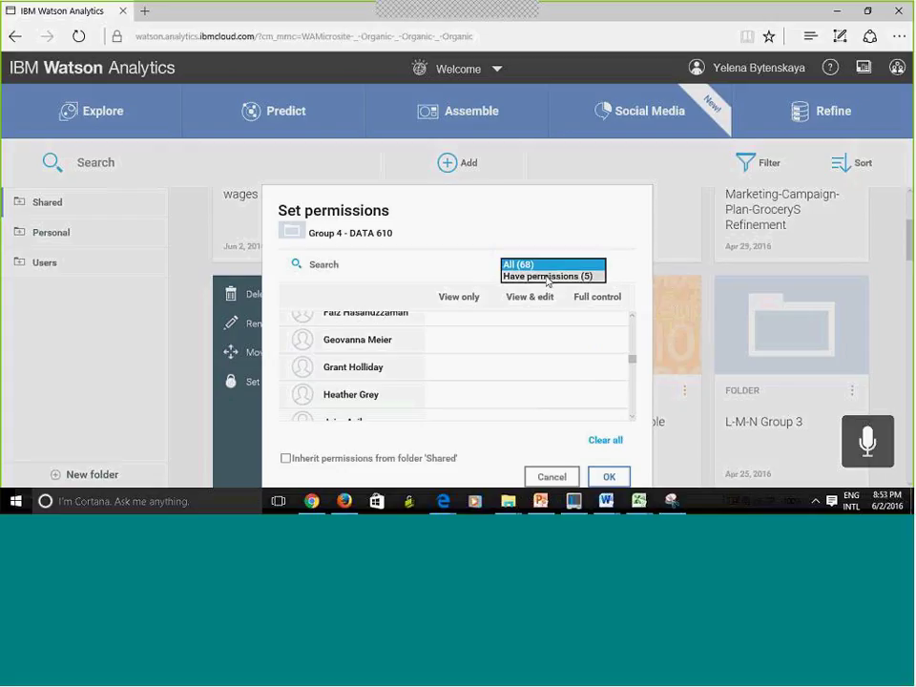
{"action": "key", "text": "Down"}
{"action": "key", "text": "Return"}
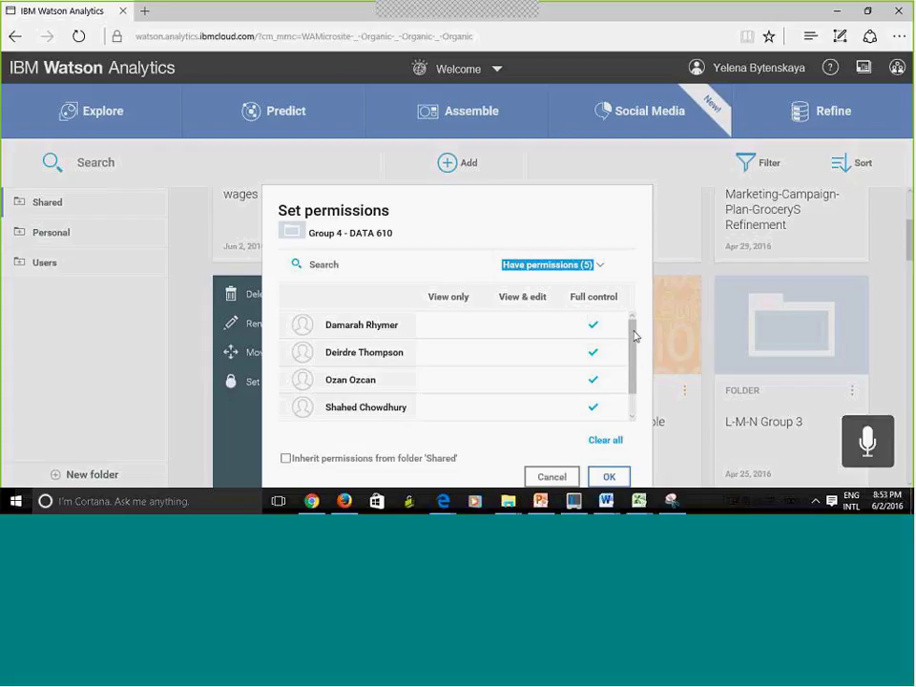
{"action": "left_click", "coordinate": [535, 480]}
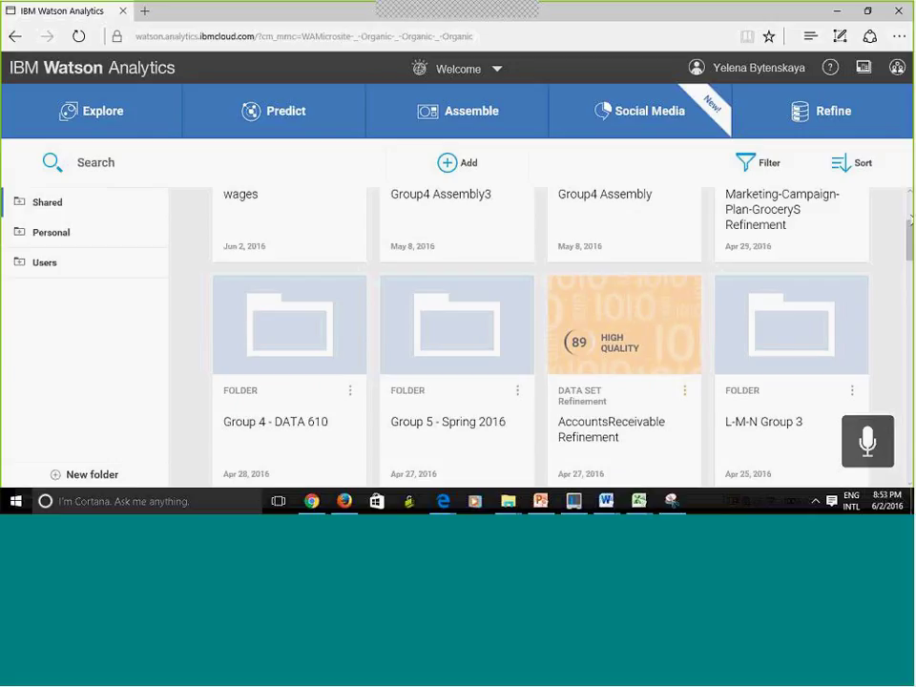
{"action": "scroll", "coordinate": [57, 401], "scroll_direction": "up", "scroll_amount": 5}
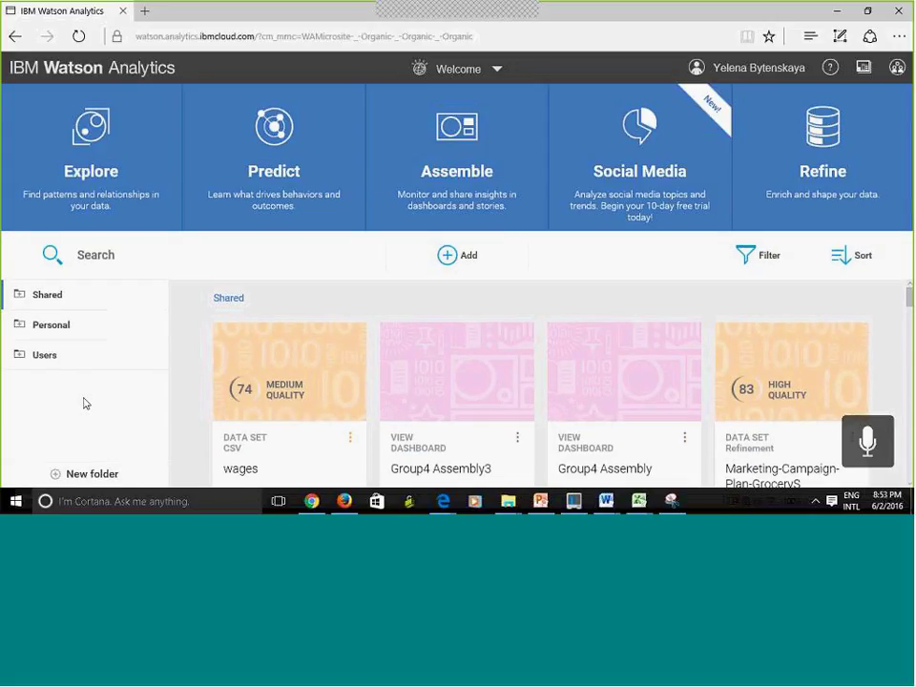
Step: Start a new view from the Personal folder using the kuiper data set
{"action": "left_click", "coordinate": [50, 324]}
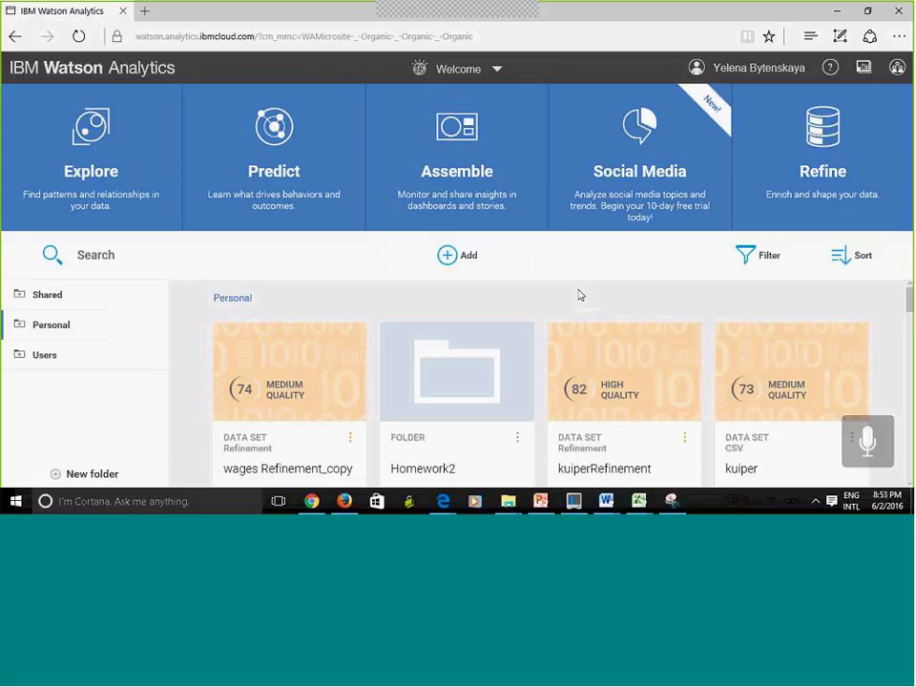
{"action": "left_click", "coordinate": [455, 169]}
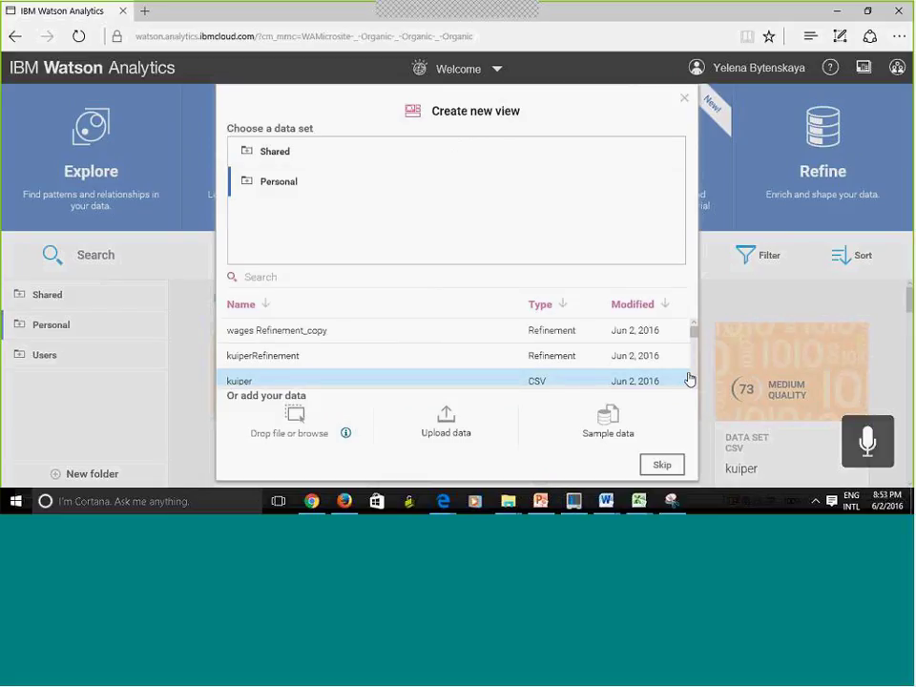
{"action": "scroll", "coordinate": [691, 382], "scroll_direction": "down", "scroll_amount": 1}
{"action": "scroll", "coordinate": [687, 385], "scroll_direction": "down", "scroll_amount": 1}
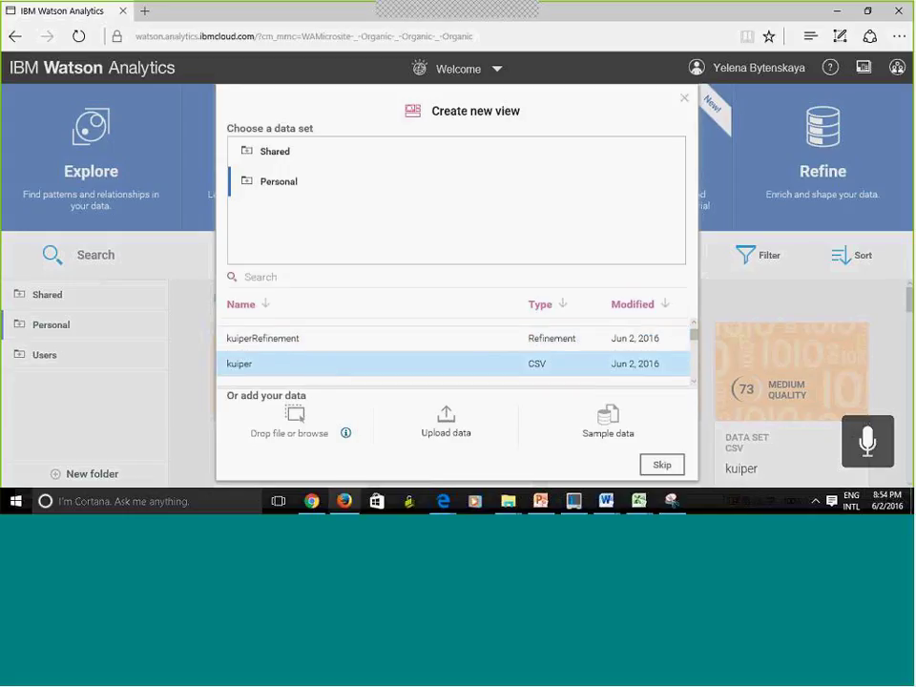
{"action": "key", "text": "Escape"}
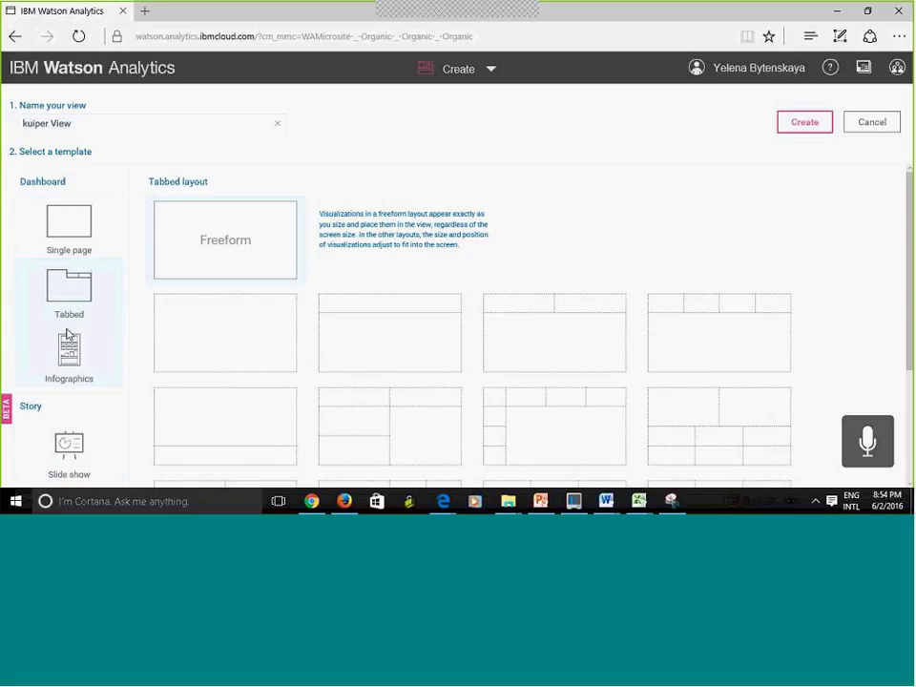
Step: Create a single-page view with the four-panel 2x2 grid template, named 'kuiper View2'
{"action": "left_click", "coordinate": [68, 227]}
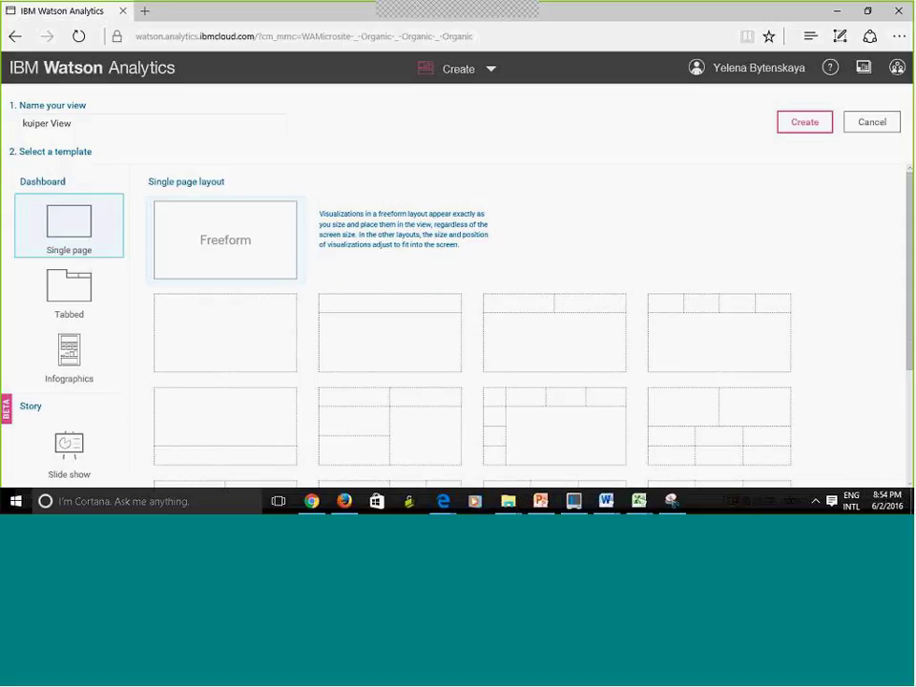
{"action": "scroll", "coordinate": [239, 389], "scroll_direction": "down", "scroll_amount": 2}
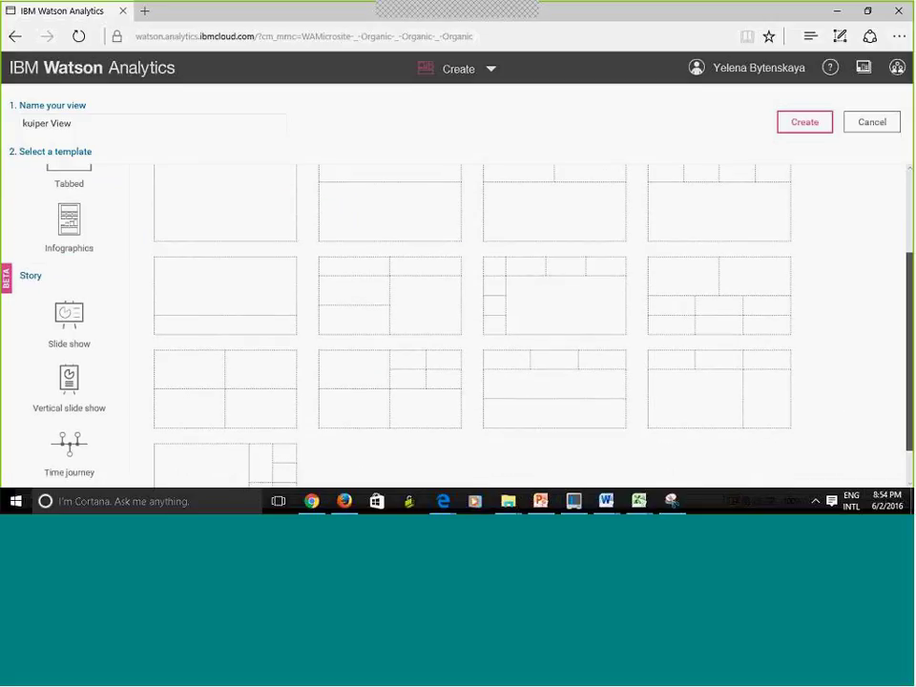
{"action": "left_click", "coordinate": [240, 389]}
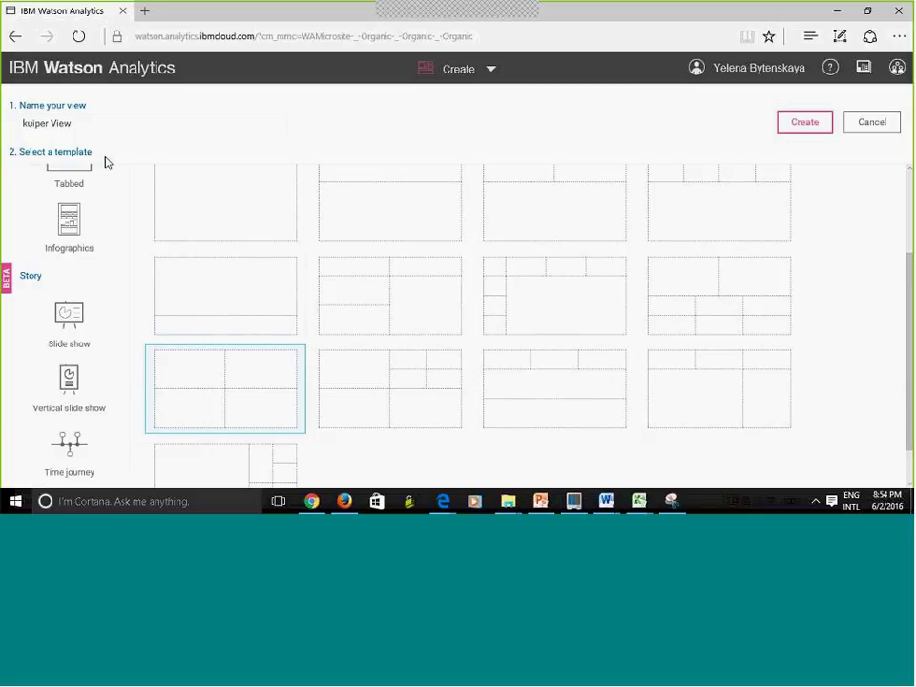
{"action": "left_click", "coordinate": [80, 123]}
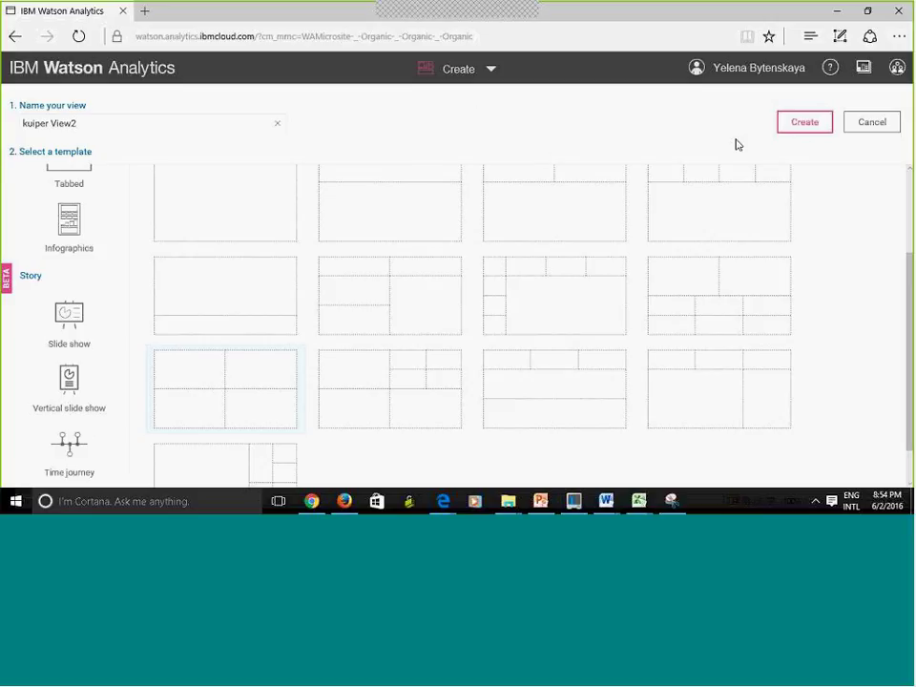
{"action": "left_click", "coordinate": [805, 124]}
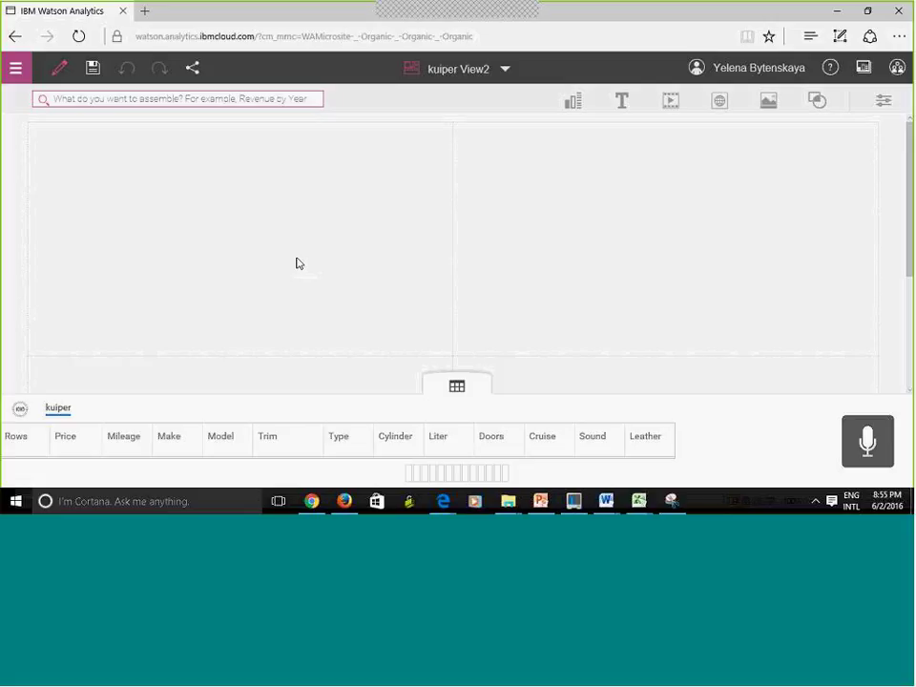
Step: Drag the CarsPrediction line chart from the Collection into the top-left panel
{"action": "left_click", "coordinate": [863, 69]}
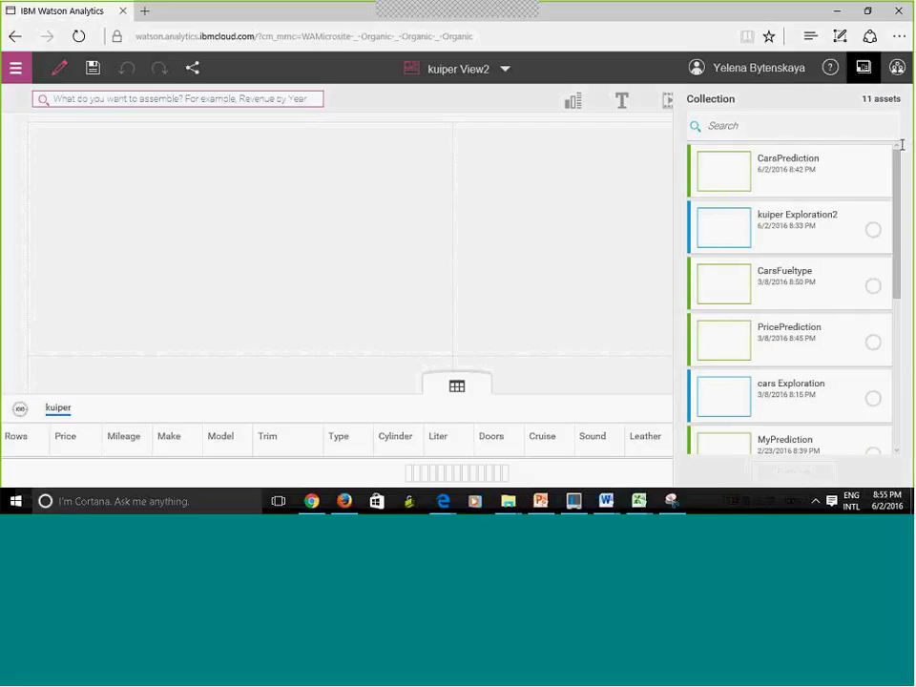
{"action": "left_click", "coordinate": [735, 171]}
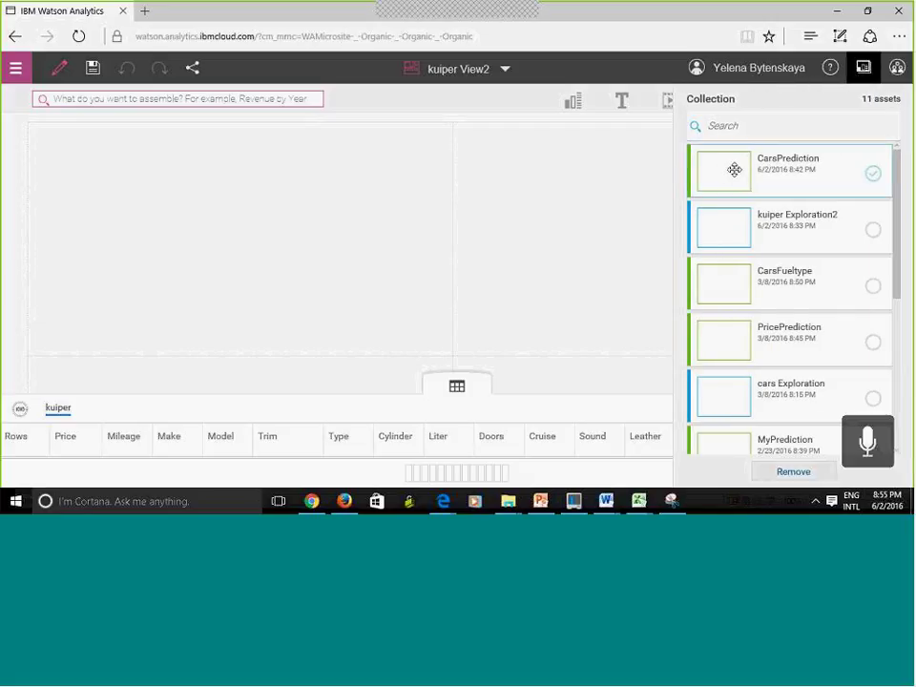
{"action": "left_click_drag", "start_coordinate": [730, 164], "coordinate": [241, 244]}
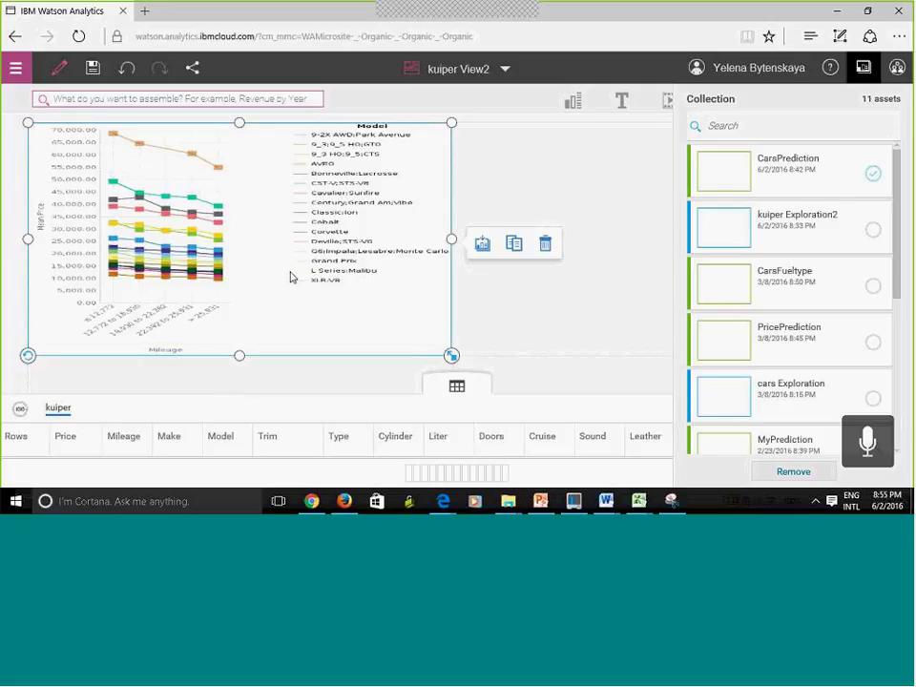
{"action": "left_click", "coordinate": [564, 164]}
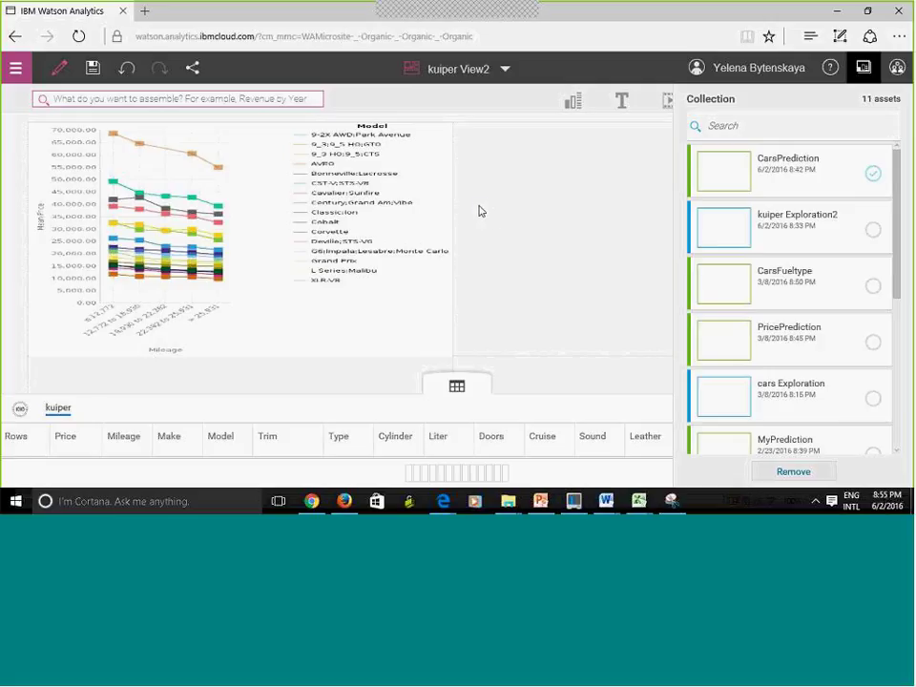
{"action": "left_click", "coordinate": [295, 233]}
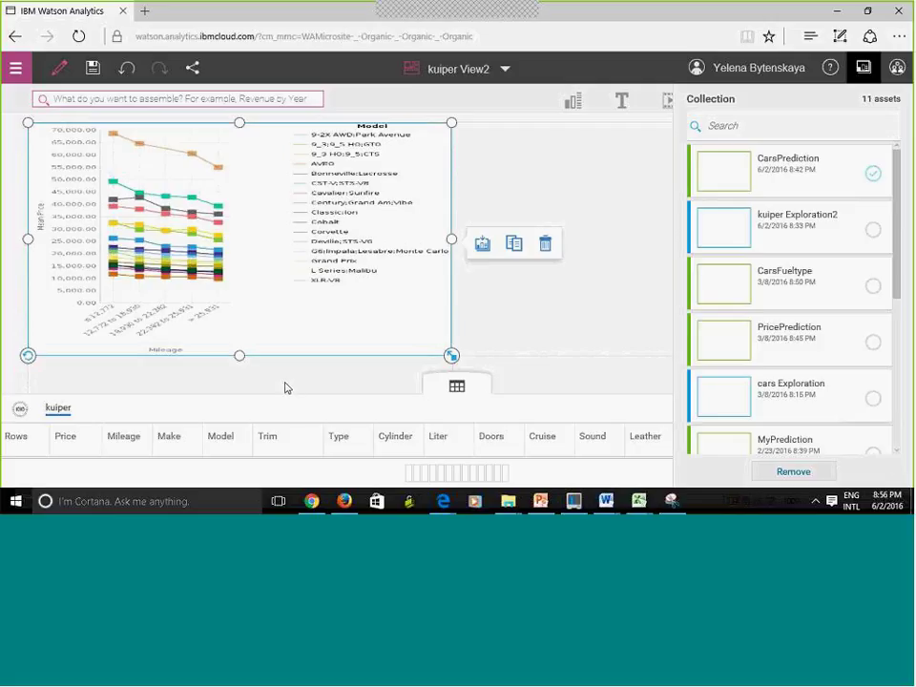
{"action": "left_click", "coordinate": [284, 388]}
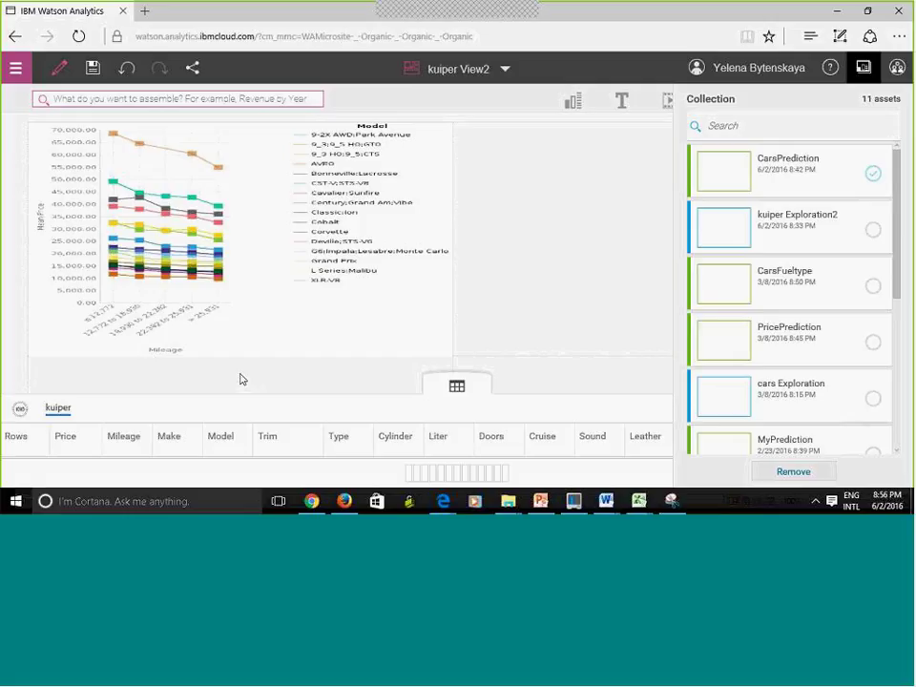
Step: Save the view as 'kuiper View2' in Personal, then exit edit mode
{"action": "left_click", "coordinate": [92, 68]}
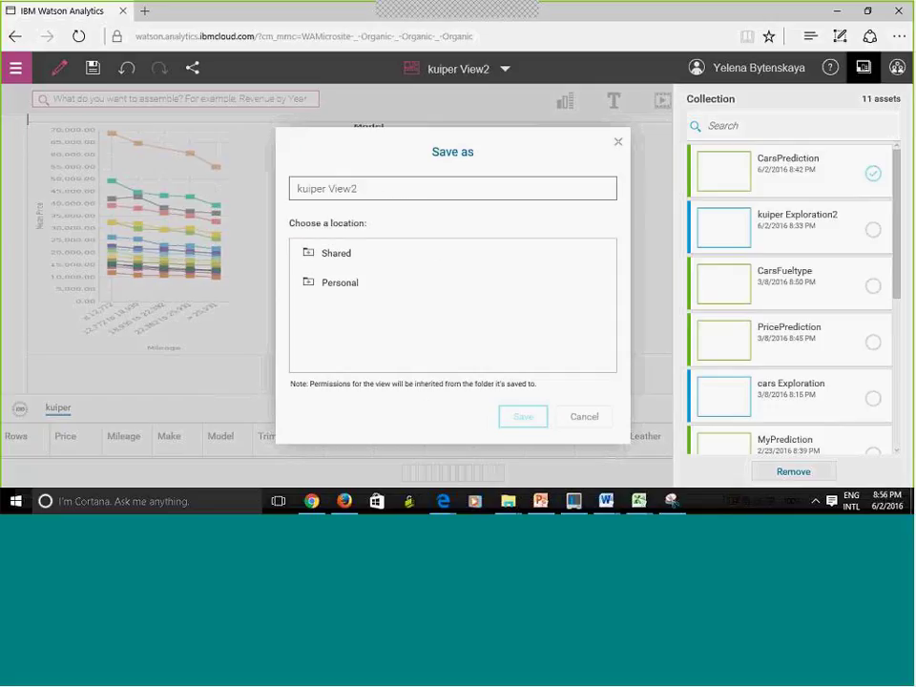
{"action": "left_click", "coordinate": [378, 187]}
{"action": "left_click", "coordinate": [341, 289]}
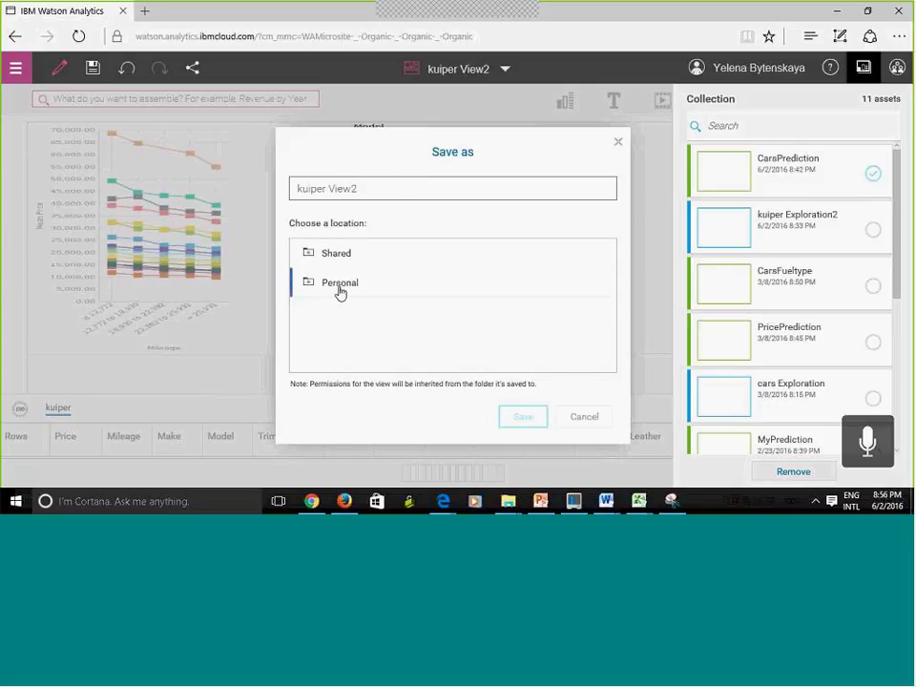
{"action": "left_click", "coordinate": [525, 422]}
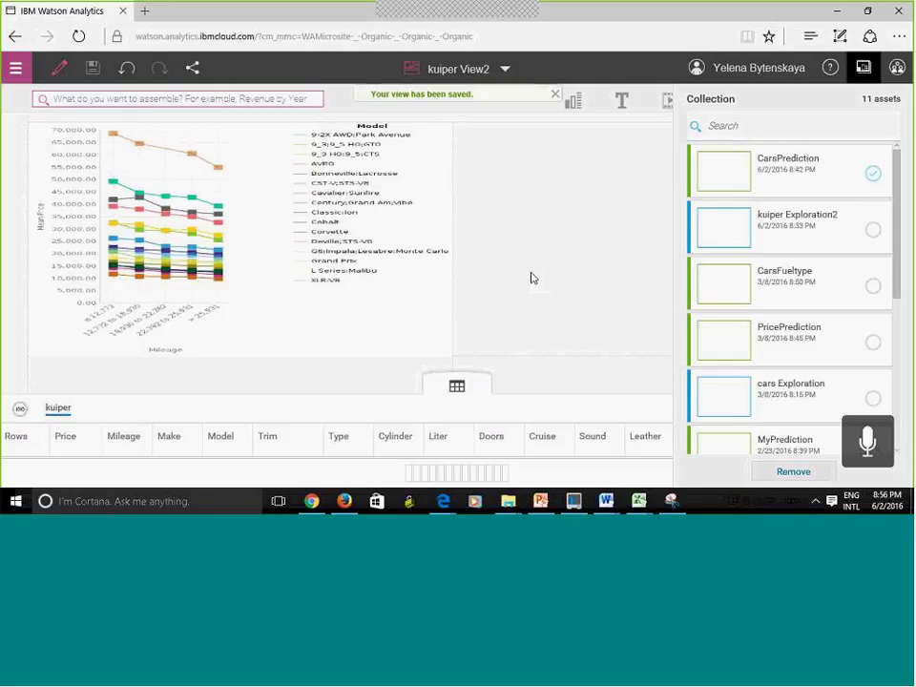
{"action": "left_click", "coordinate": [58, 75]}
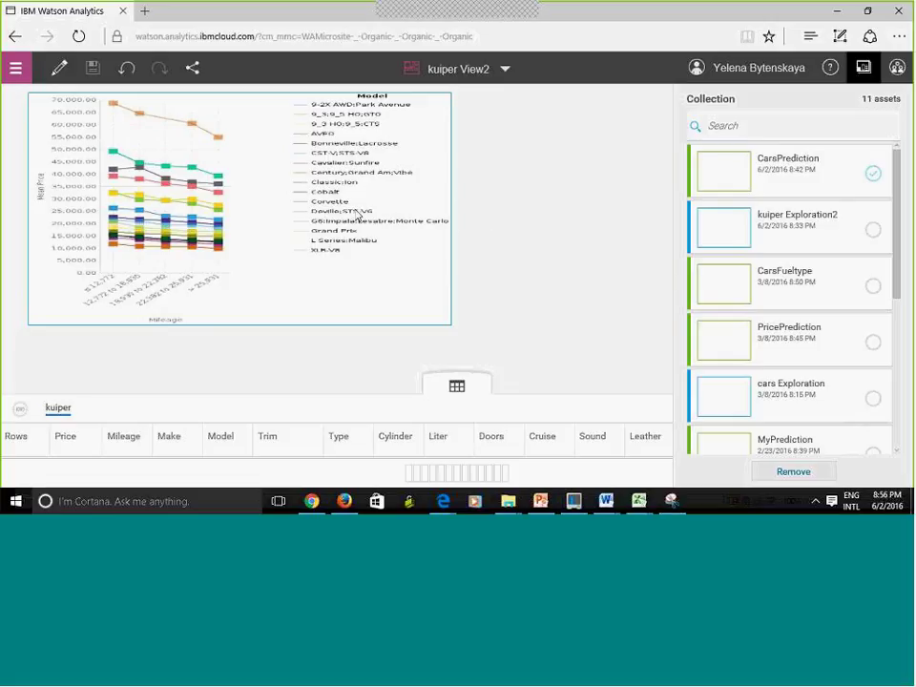
Step: Re-enter edit mode and drag kuiper Exploration2 from the Collection into the lower-left panel
{"action": "mouse_move", "coordinate": [524, 230]}
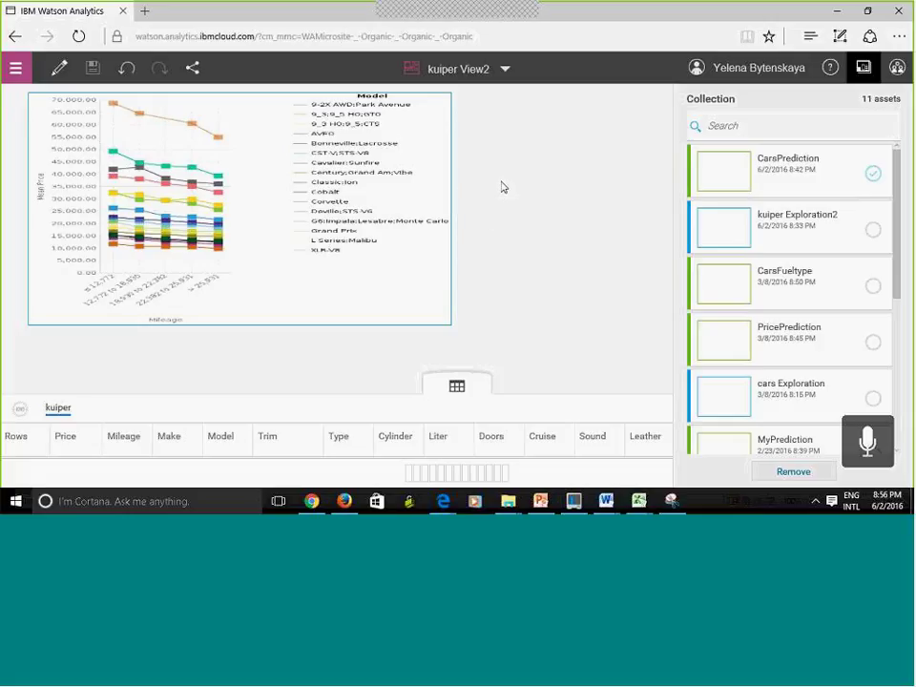
{"action": "left_click", "coordinate": [58, 71]}
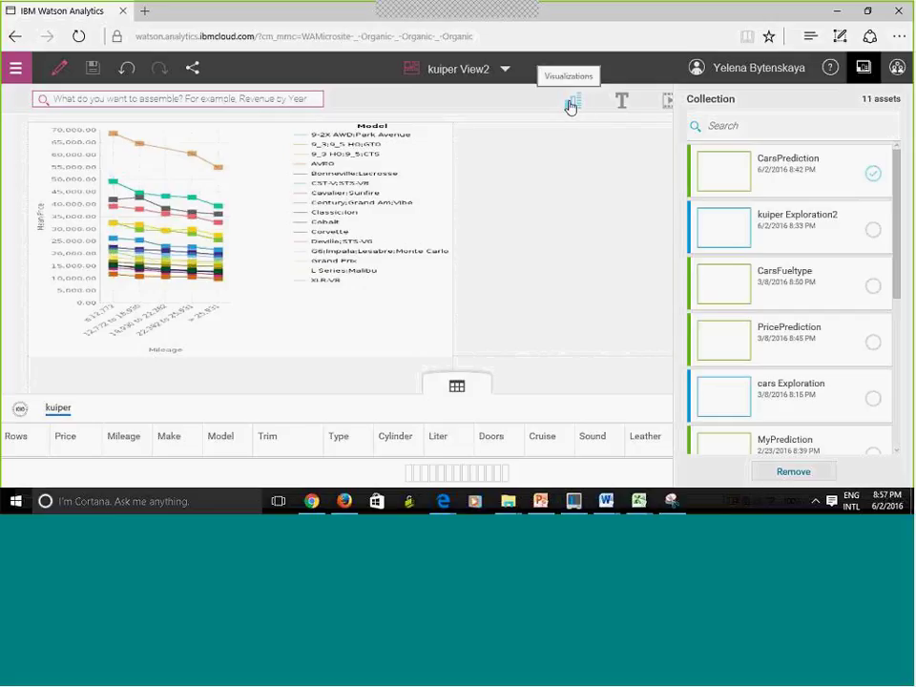
{"action": "left_click", "coordinate": [850, 125]}
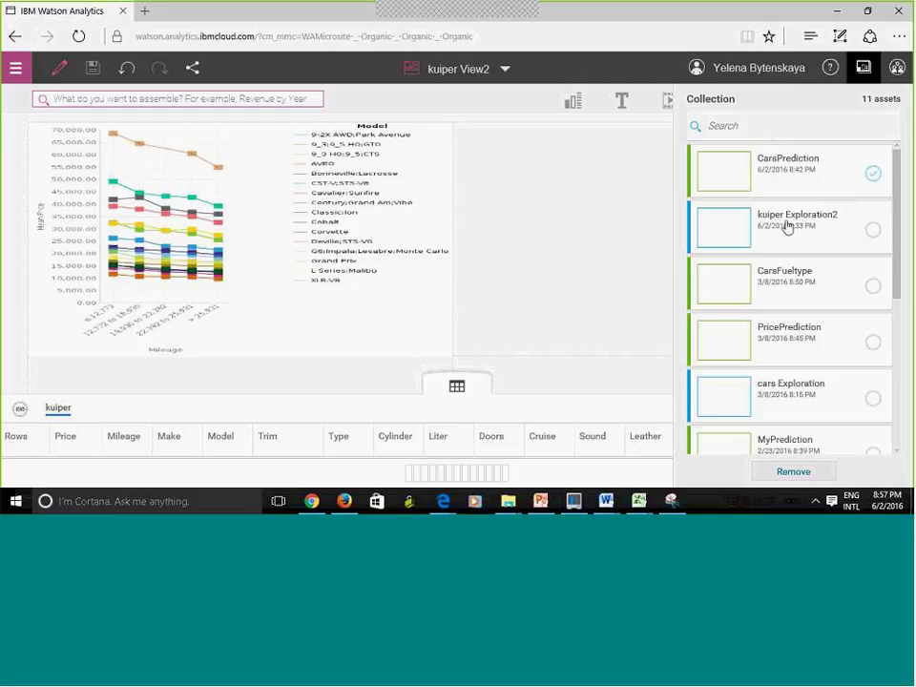
{"action": "left_click", "coordinate": [870, 231]}
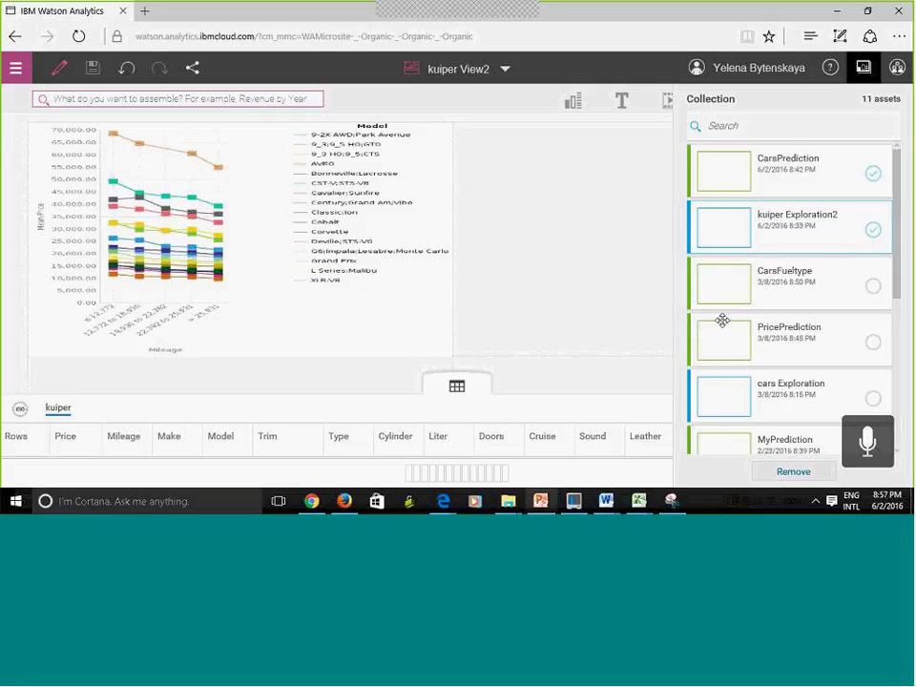
{"action": "left_click", "coordinate": [864, 69]}
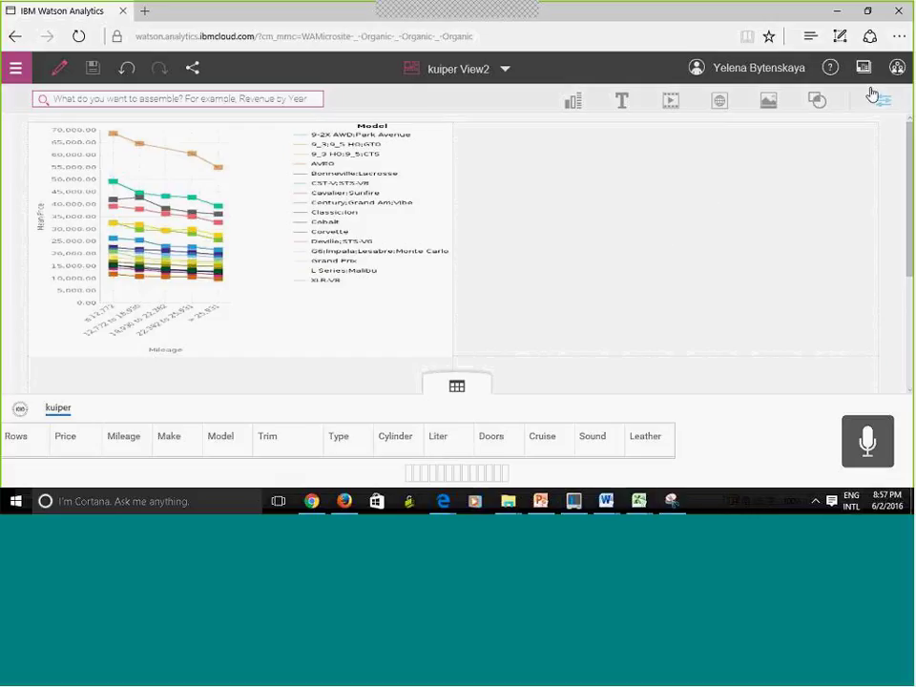
{"action": "scroll", "coordinate": [912, 194], "scroll_direction": "down", "scroll_amount": 3}
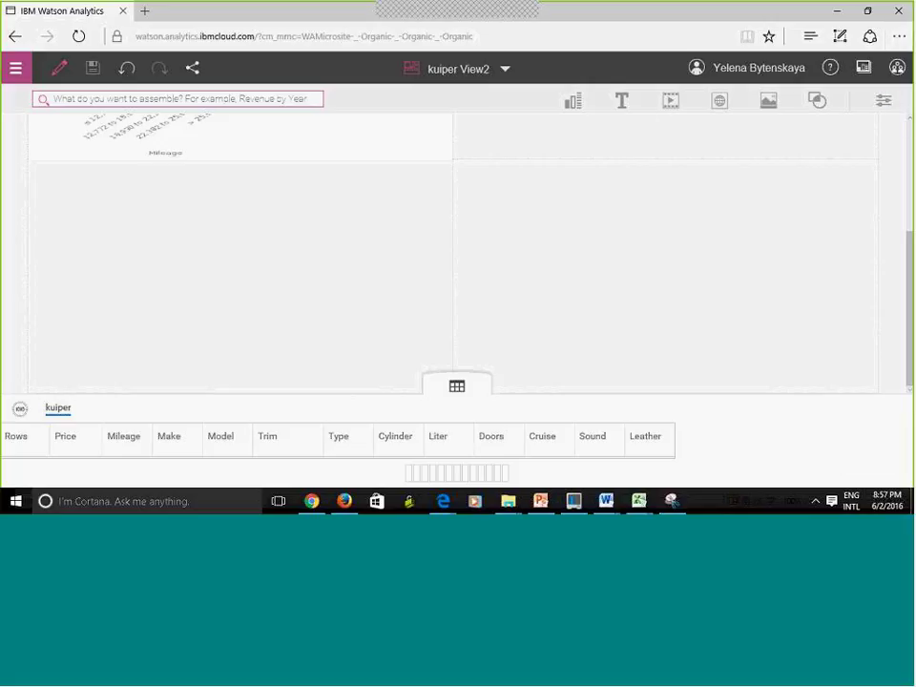
{"action": "left_click", "coordinate": [865, 73]}
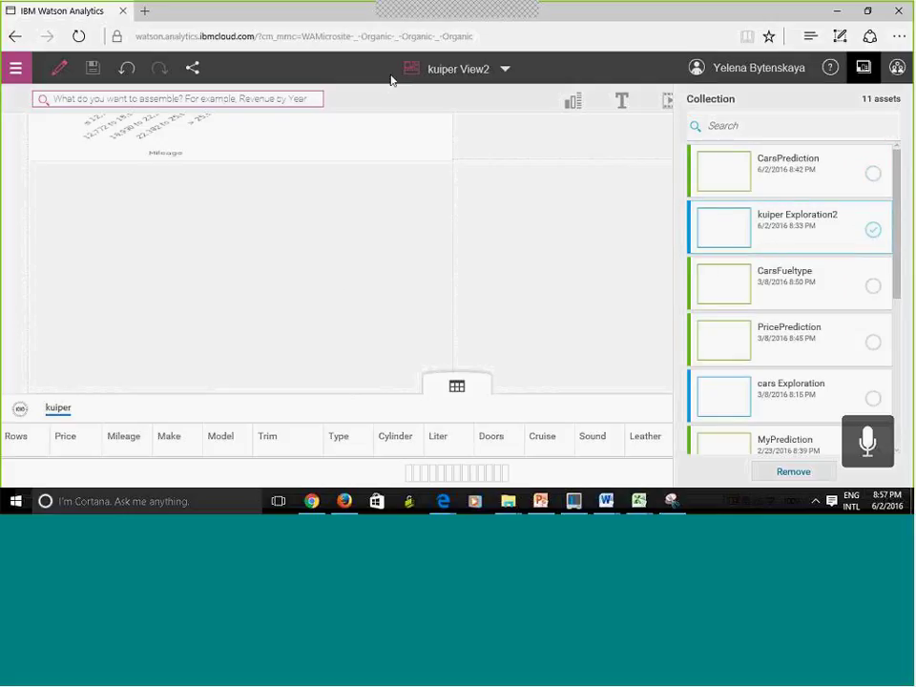
{"action": "left_click_drag", "start_coordinate": [738, 223], "coordinate": [241, 288]}
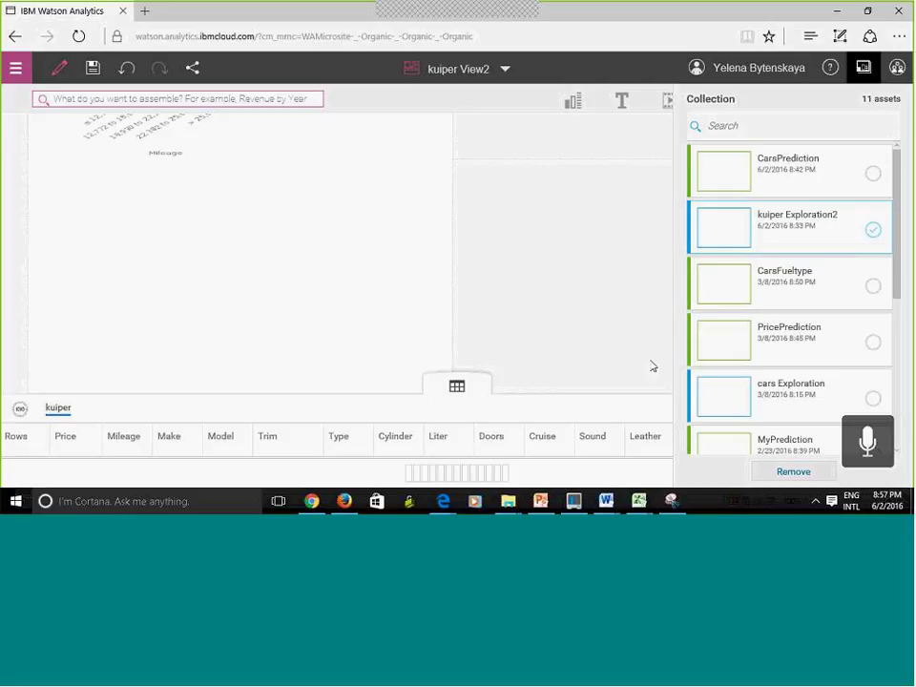
Step: Review the bar chart's alternative measures, keeping Mileage unchanged
{"action": "scroll", "coordinate": [902, 272], "scroll_direction": "down", "scroll_amount": 1}
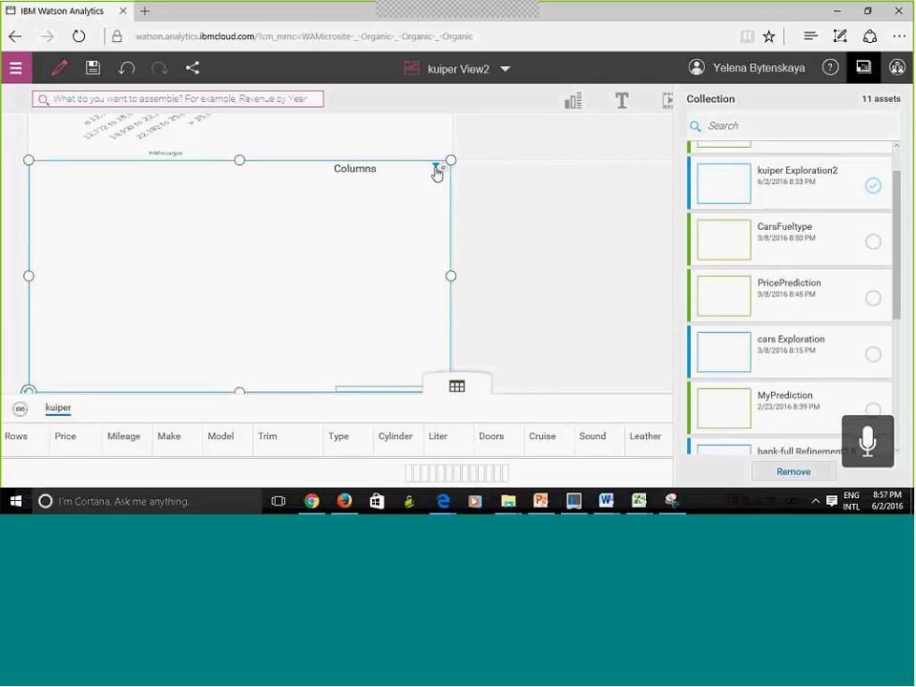
{"action": "left_click", "coordinate": [545, 373]}
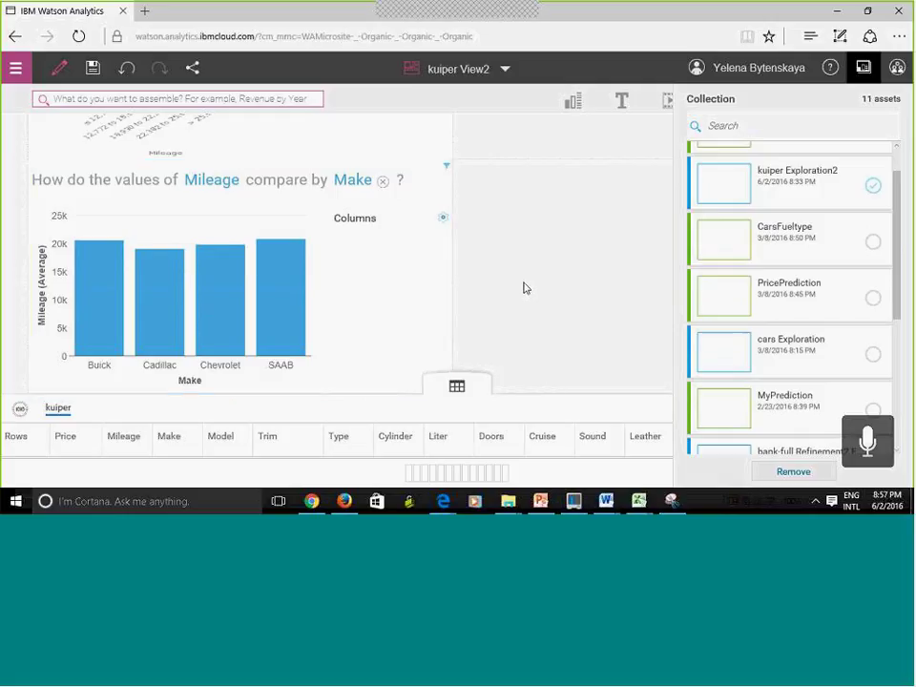
{"action": "left_click", "coordinate": [197, 190]}
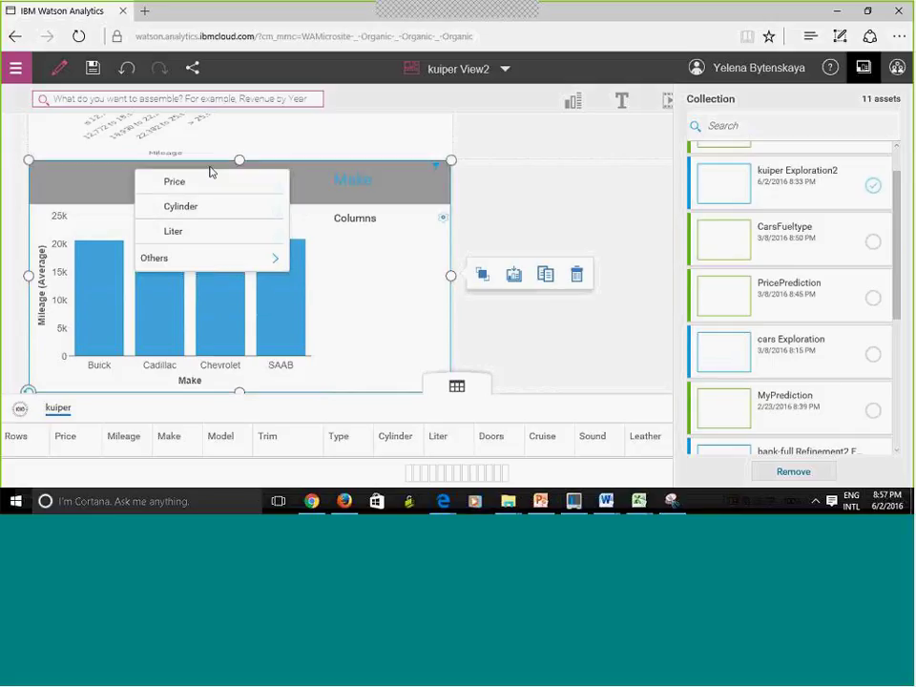
{"action": "left_click", "coordinate": [567, 189]}
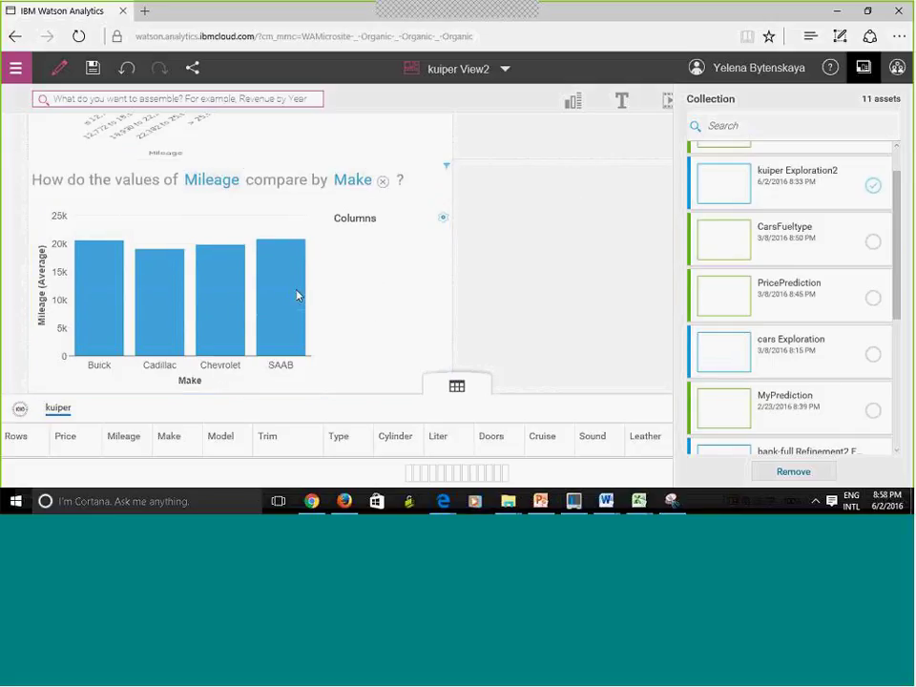
Step: Filter the bar chart's Make column to Cadillac, Chevrolet and SAAB, then close the Collection panel
{"action": "left_click", "coordinate": [444, 220]}
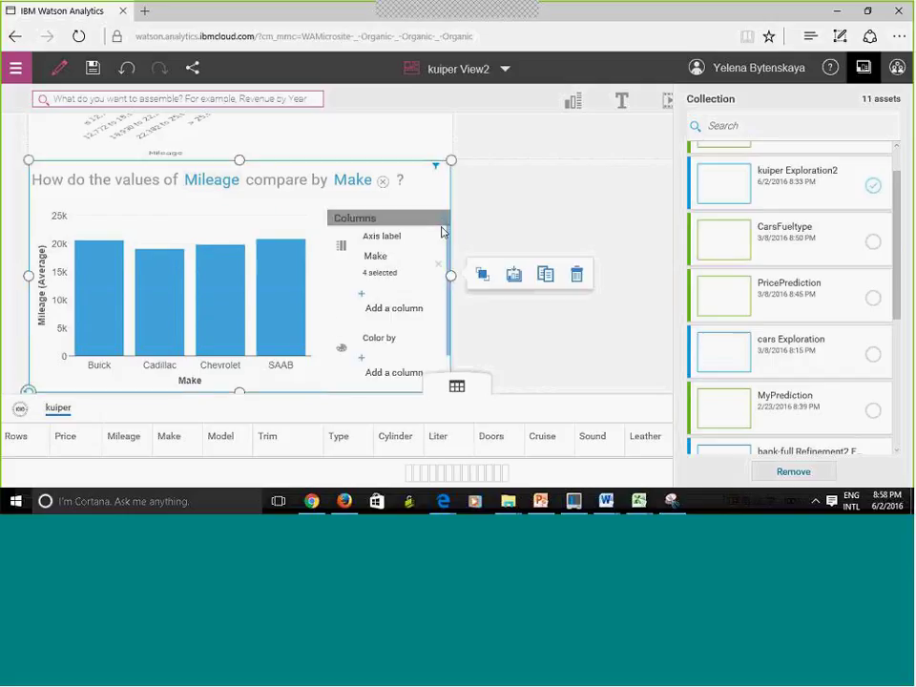
{"action": "left_click", "coordinate": [380, 276]}
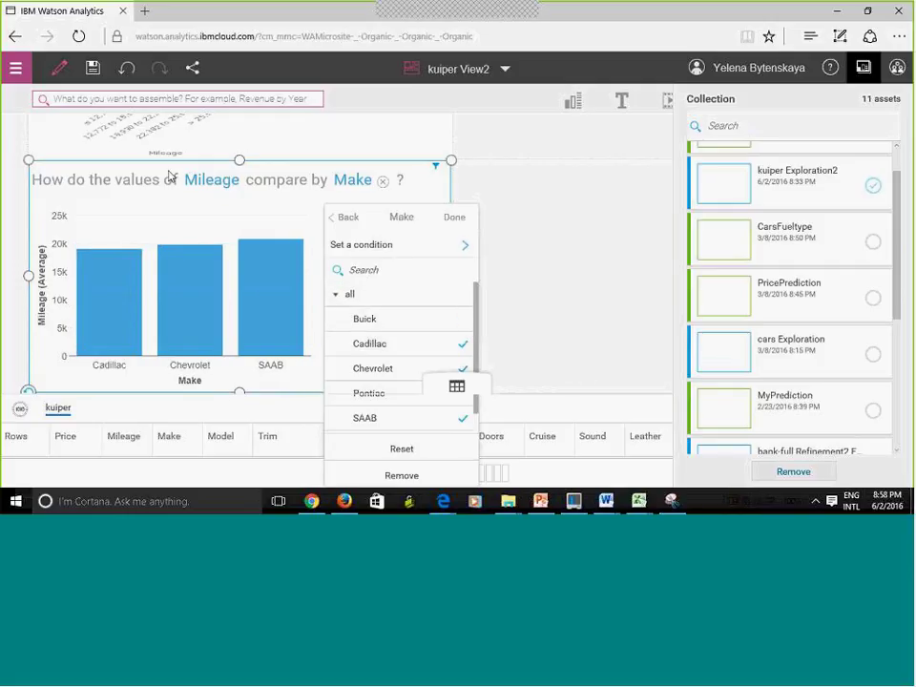
{"action": "left_click", "coordinate": [455, 219]}
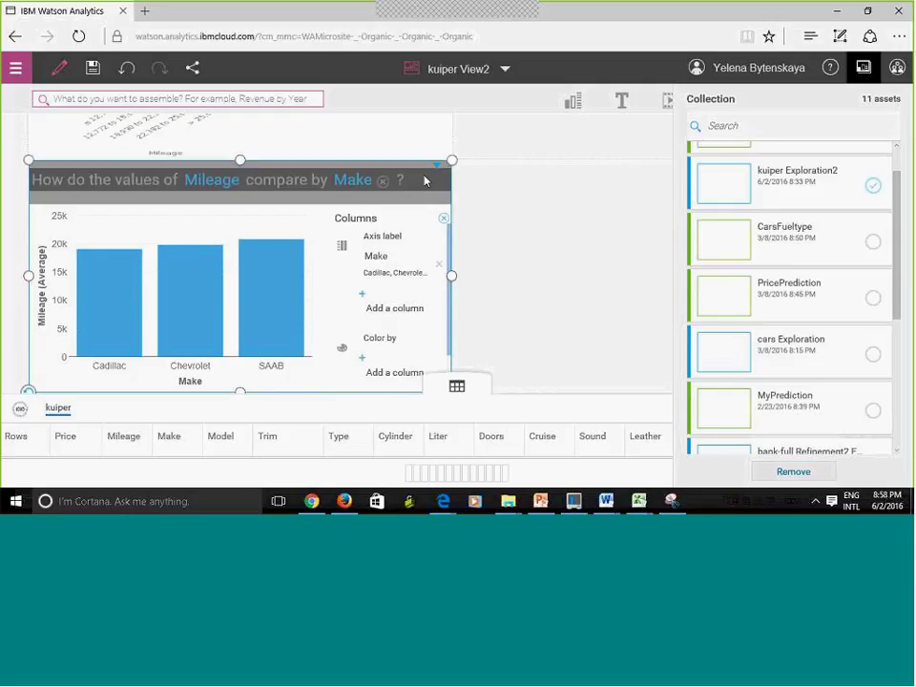
{"action": "left_click", "coordinate": [520, 252]}
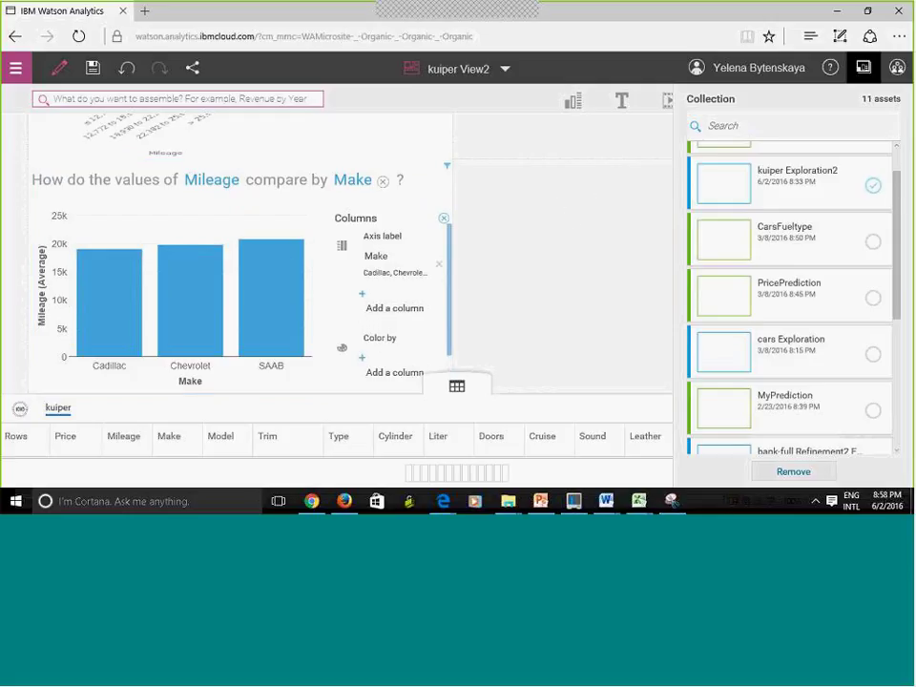
{"action": "scroll", "coordinate": [897, 276], "scroll_direction": "up", "scroll_amount": 2}
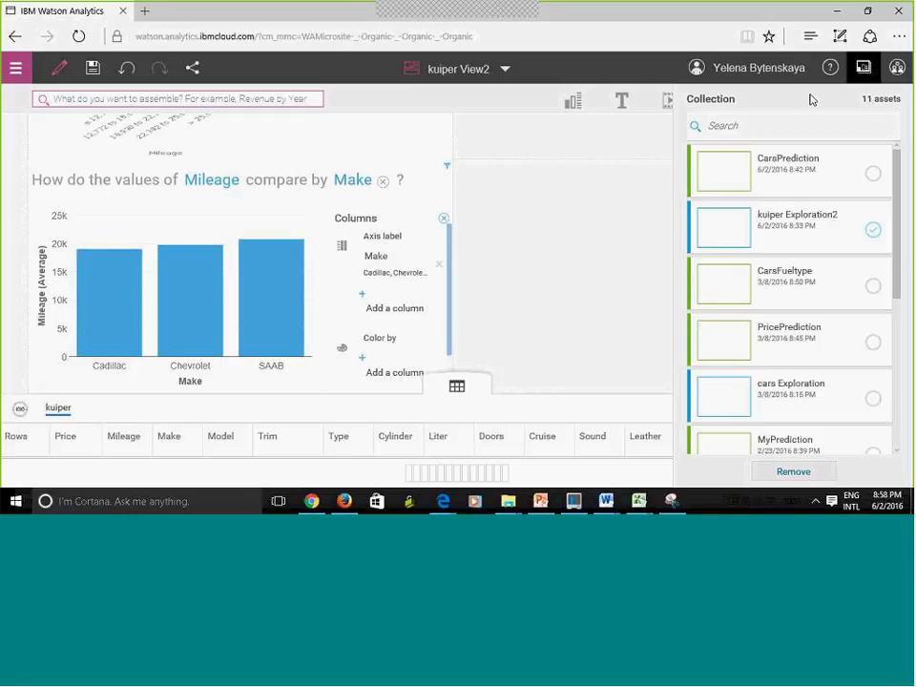
{"action": "left_click", "coordinate": [863, 65]}
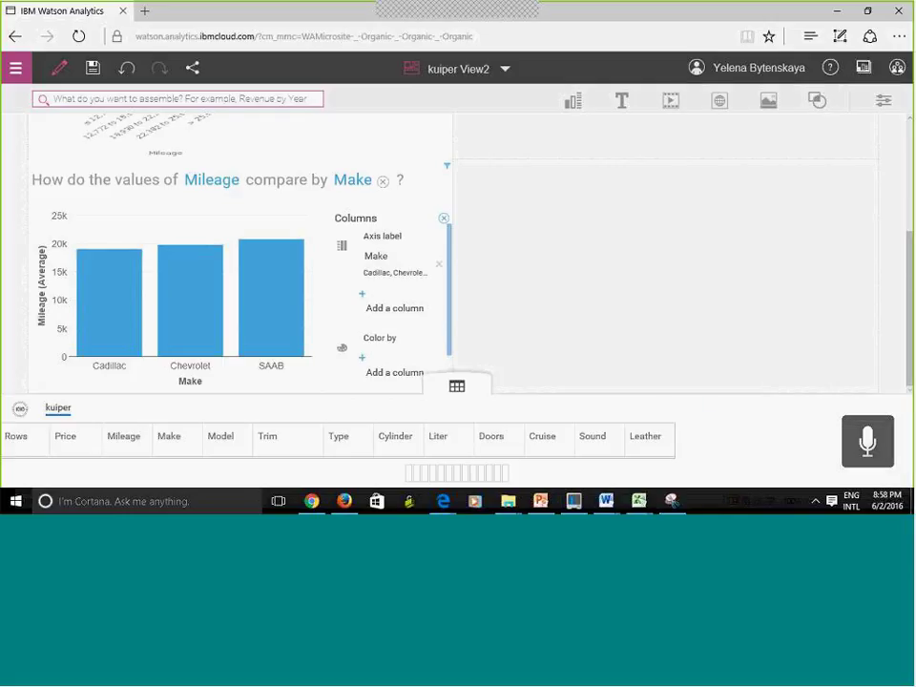
Step: Add a text box right of the line chart containing the author's first name
{"action": "scroll", "coordinate": [910, 184], "scroll_direction": "up", "scroll_amount": 3}
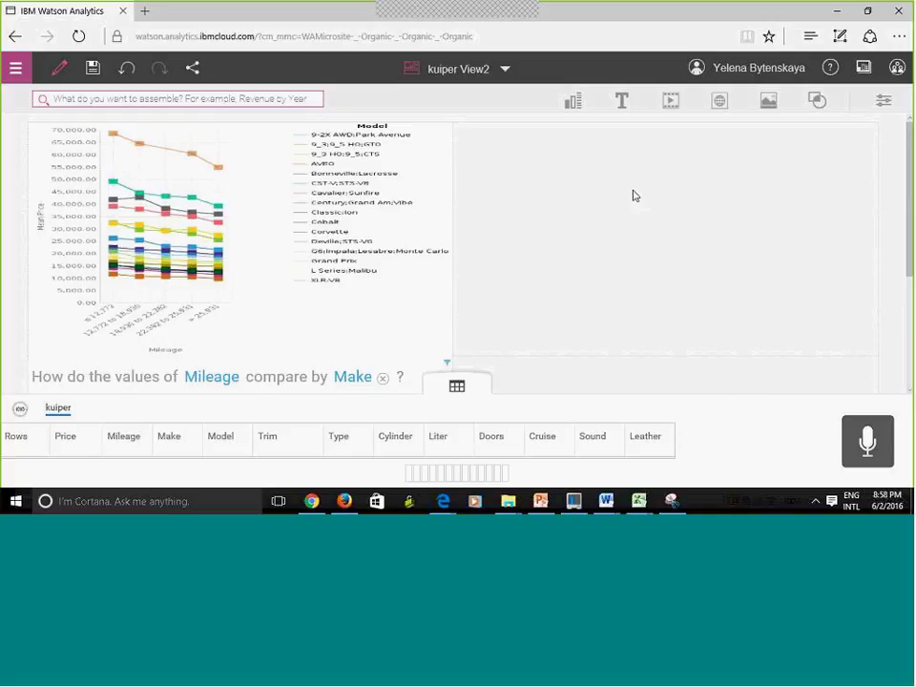
{"action": "left_click_drag", "start_coordinate": [623, 101], "coordinate": [577, 198]}
{"action": "left_click", "coordinate": [599, 209]}
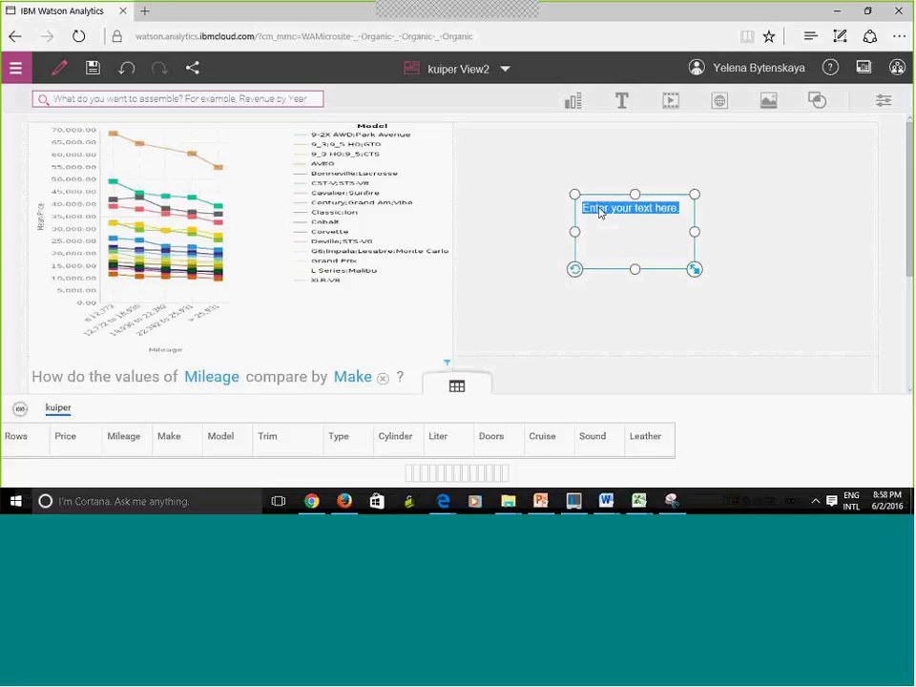
{"action": "double_click", "coordinate": [600, 210]}
{"action": "type", "text": "Yela"}
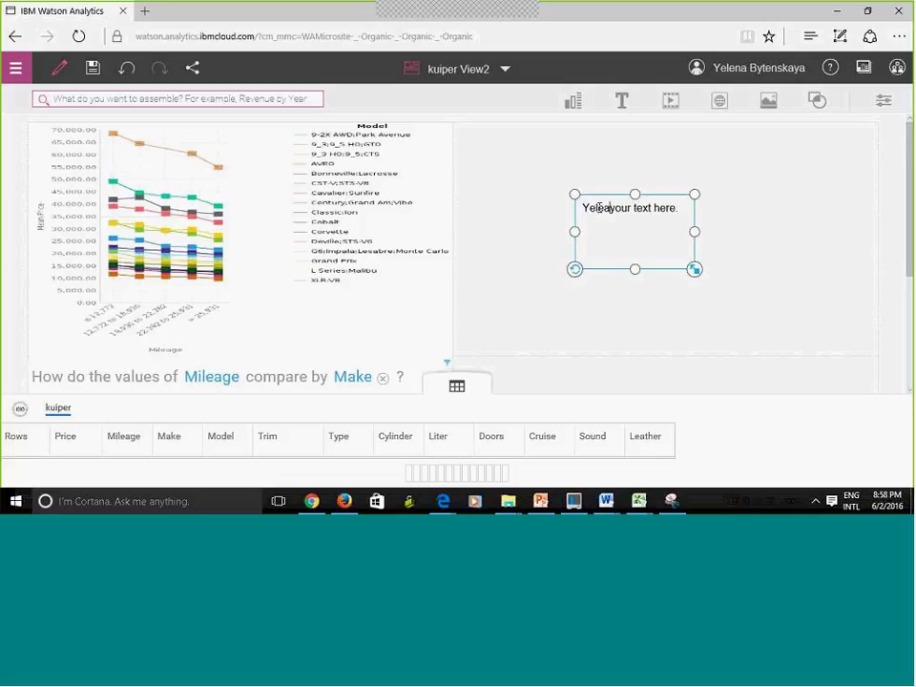
{"action": "key", "text": "Delete"}
{"action": "key", "text": "Delete"}
{"action": "key", "text": "Delete"}
{"action": "key", "text": "Delete"}
{"action": "key", "text": "Delete"}
{"action": "key", "text": "Delete"}
{"action": "key", "text": "Delete"}
{"action": "key", "text": "Delete"}
{"action": "key", "text": "Delete"}
{"action": "key", "text": "Delete"}
{"action": "key", "text": "Delete"}
{"action": "key", "text": "Delete"}
{"action": "key", "text": "Delete"}
{"action": "key", "text": "Delete"}
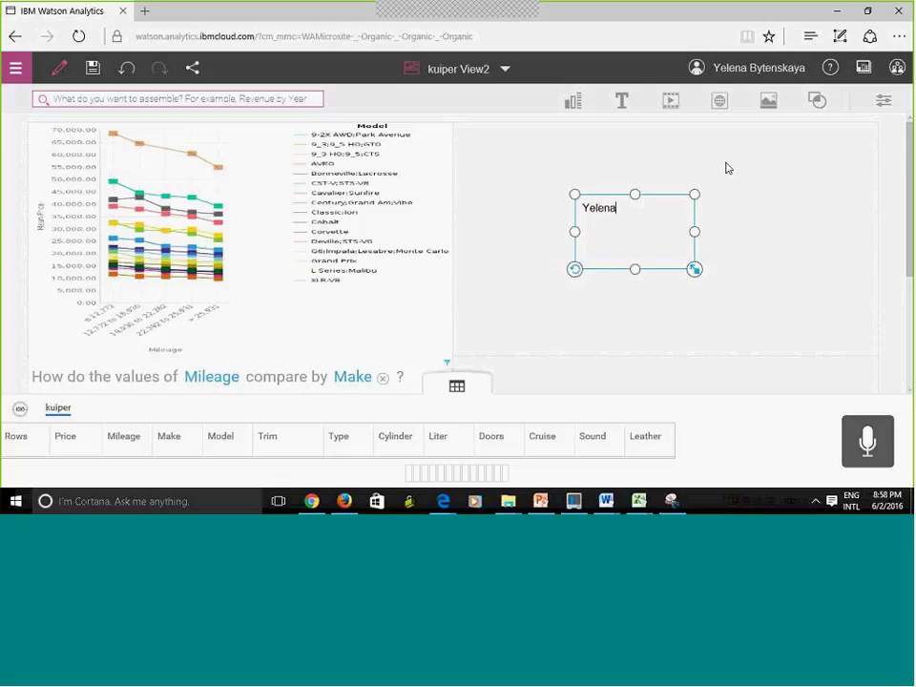
{"action": "left_click", "coordinate": [748, 268]}
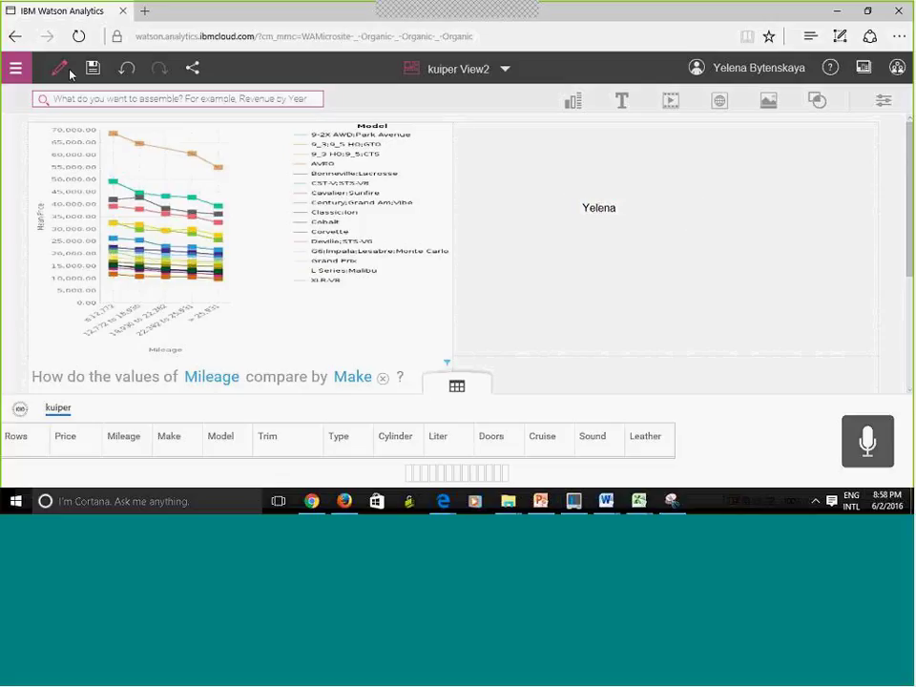
Step: Save kuiper View2 again
{"action": "left_click", "coordinate": [93, 68]}
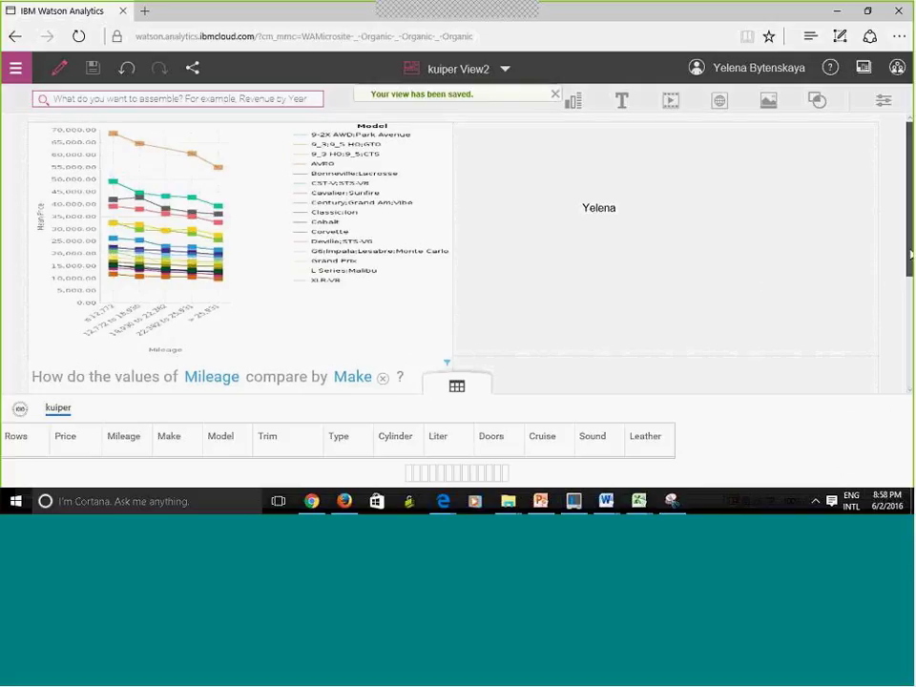
{"action": "scroll", "coordinate": [912, 255], "scroll_direction": "down", "scroll_amount": 2}
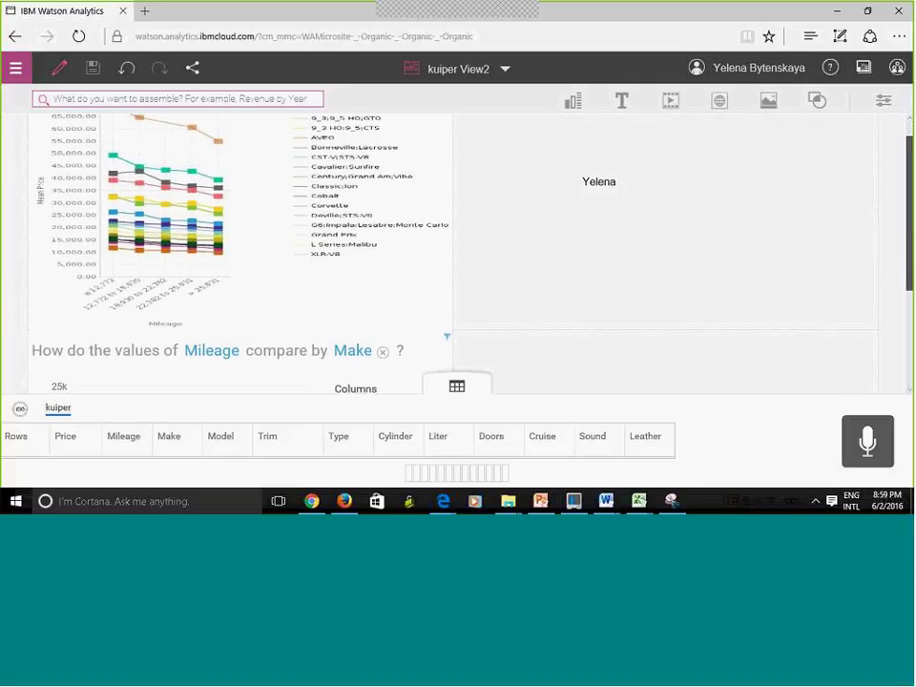
{"action": "scroll", "coordinate": [912, 269], "scroll_direction": "down", "scroll_amount": 5}
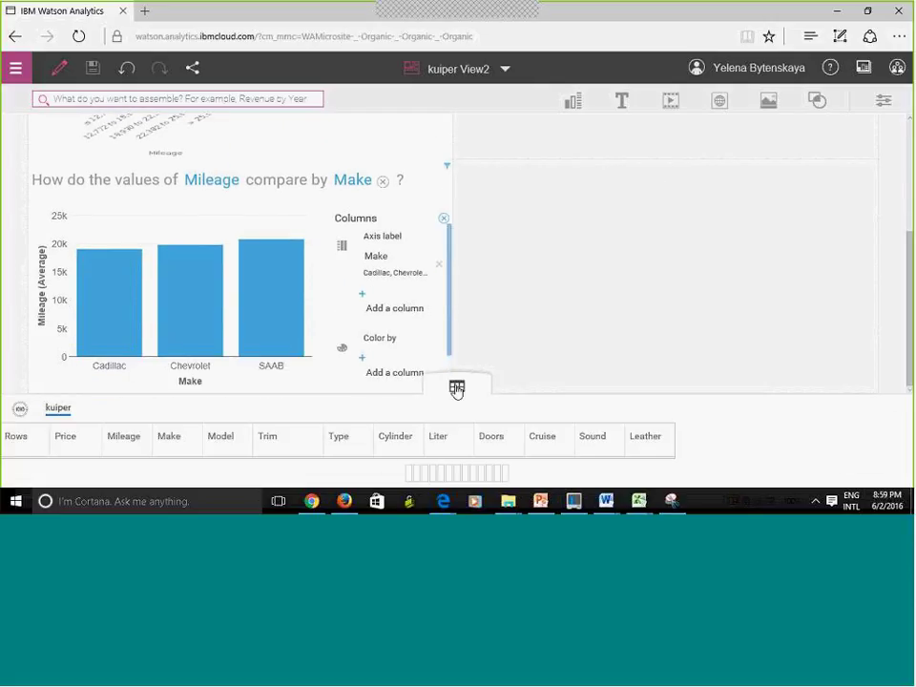
{"action": "left_click_drag", "start_coordinate": [464, 391], "coordinate": [457, 480]}
{"action": "left_click", "coordinate": [456, 480]}
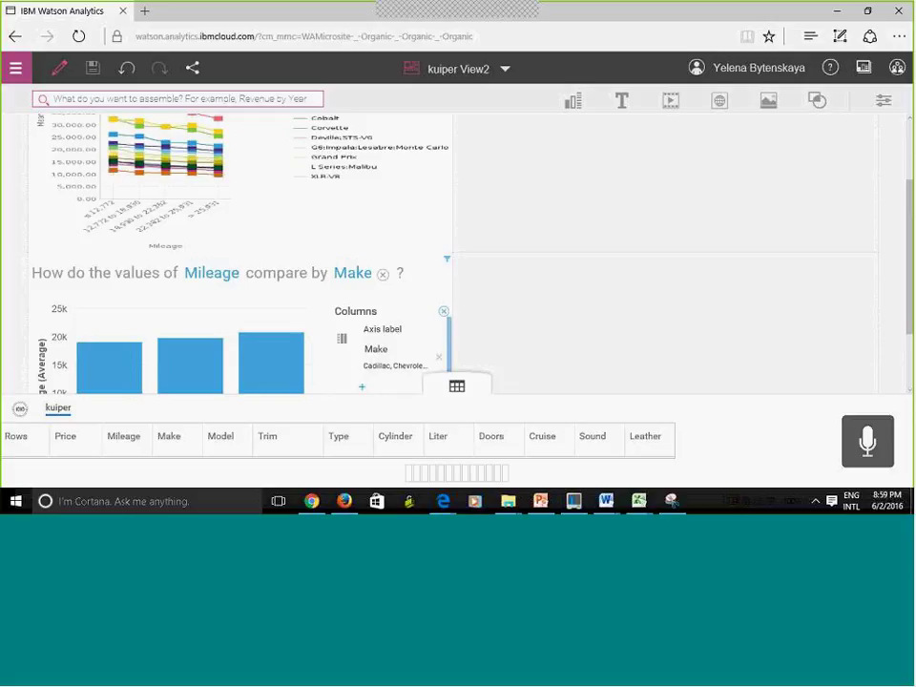
{"action": "scroll", "coordinate": [910, 144], "scroll_direction": "up", "scroll_amount": 2}
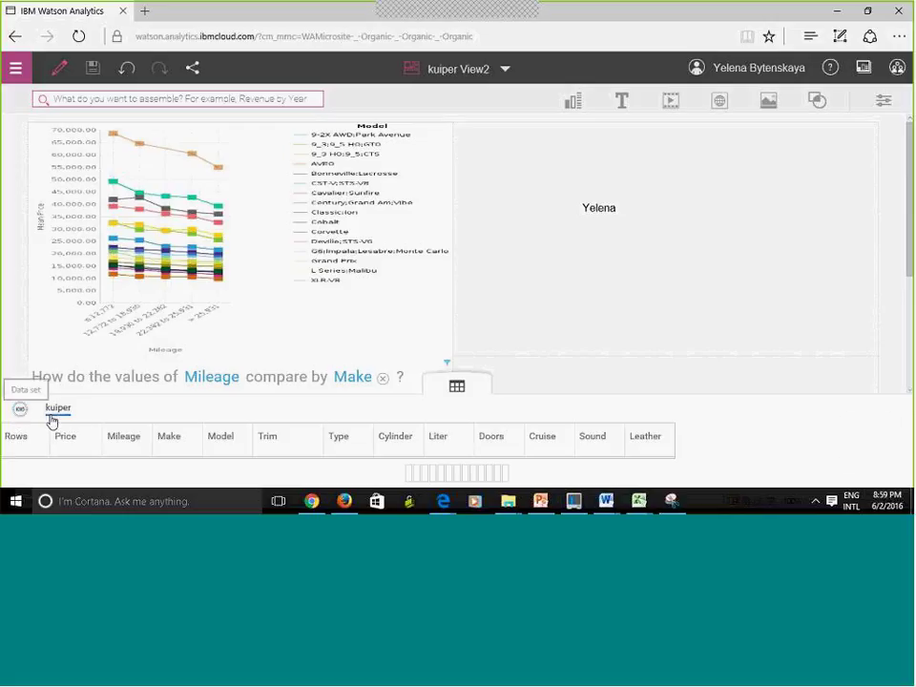
{"action": "left_click", "coordinate": [23, 414]}
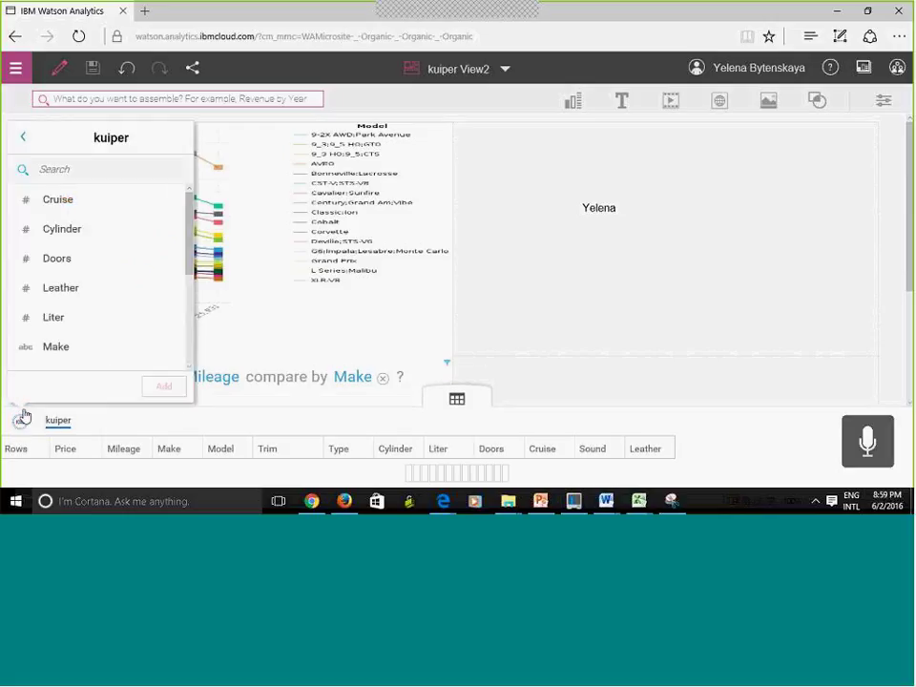
{"action": "left_click", "coordinate": [618, 305]}
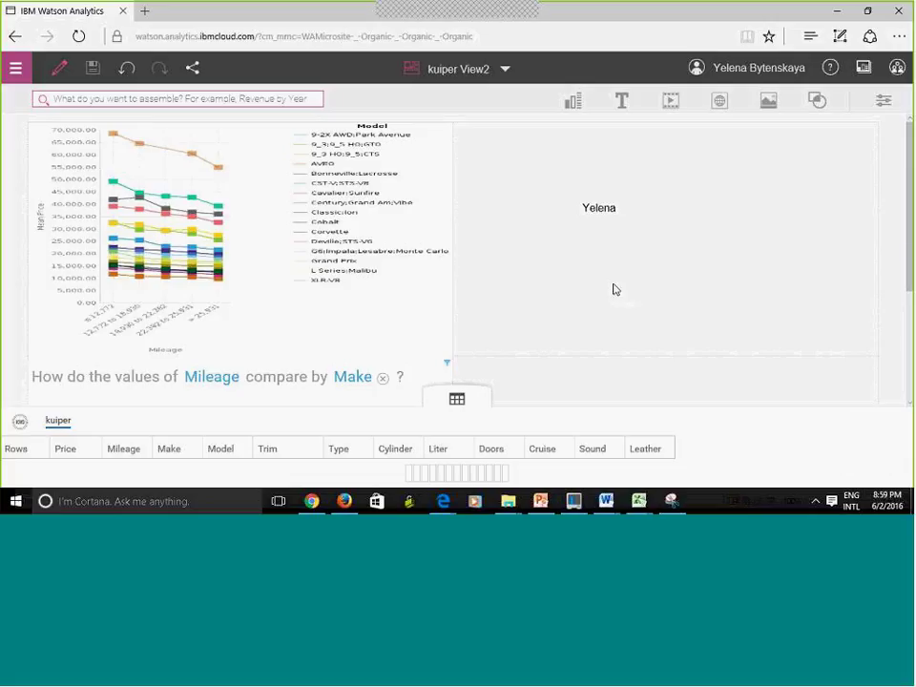
{"action": "left_click", "coordinate": [458, 399]}
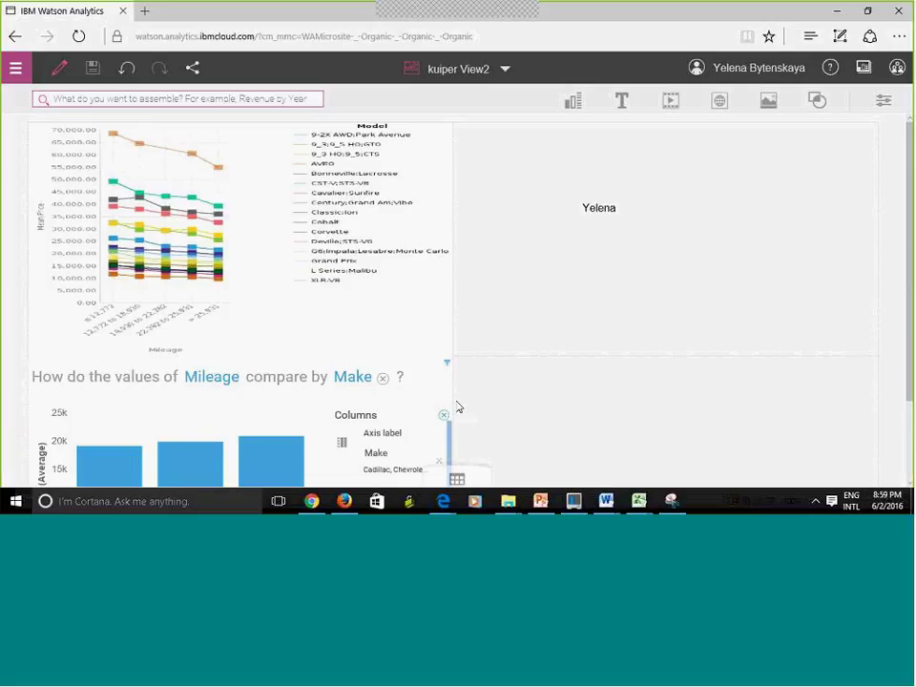
{"action": "left_click", "coordinate": [457, 479]}
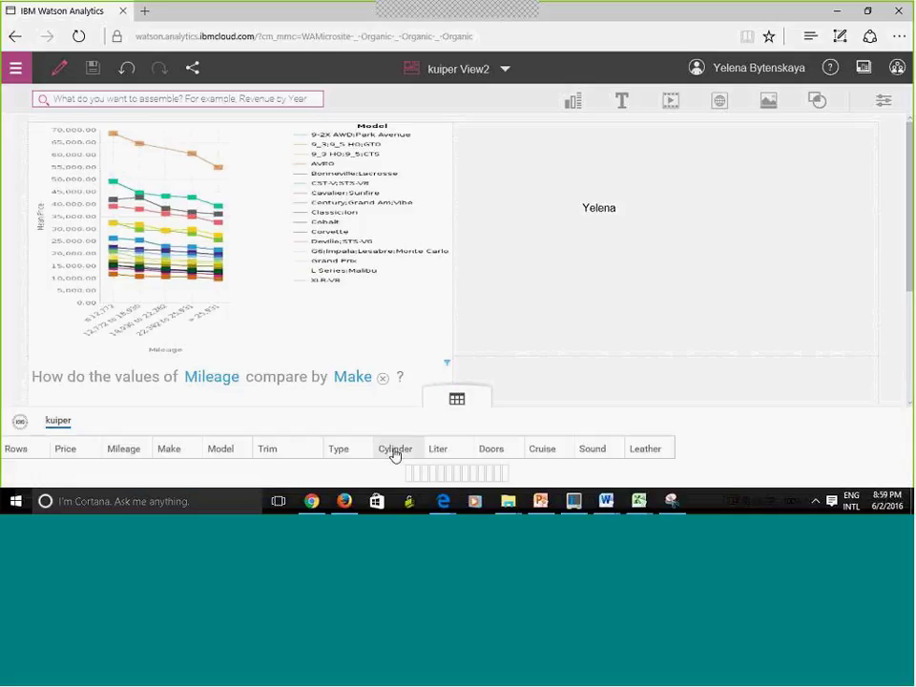
{"action": "left_click", "coordinate": [395, 454]}
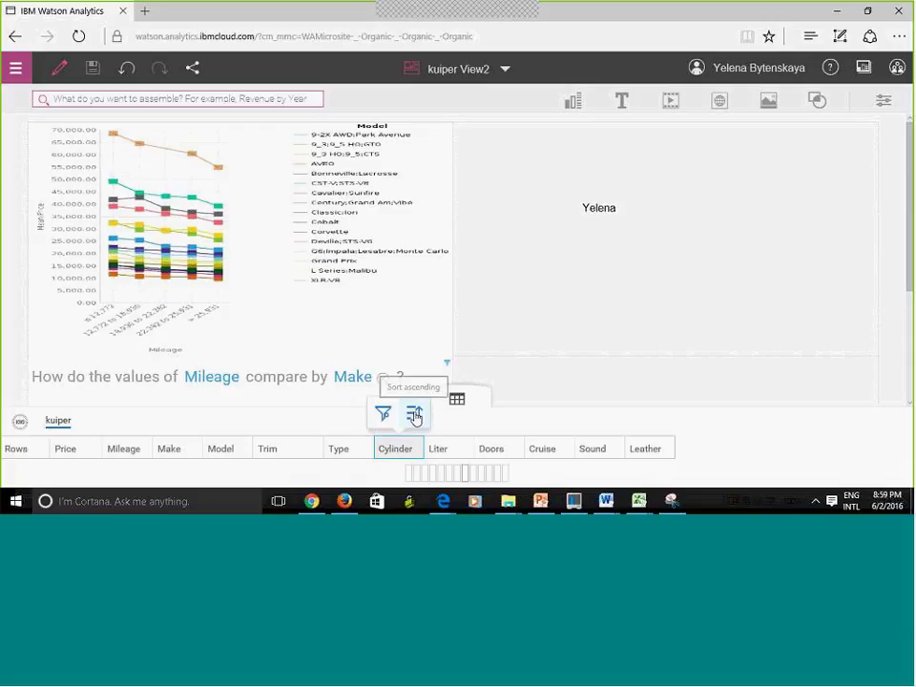
{"action": "left_click", "coordinate": [626, 247]}
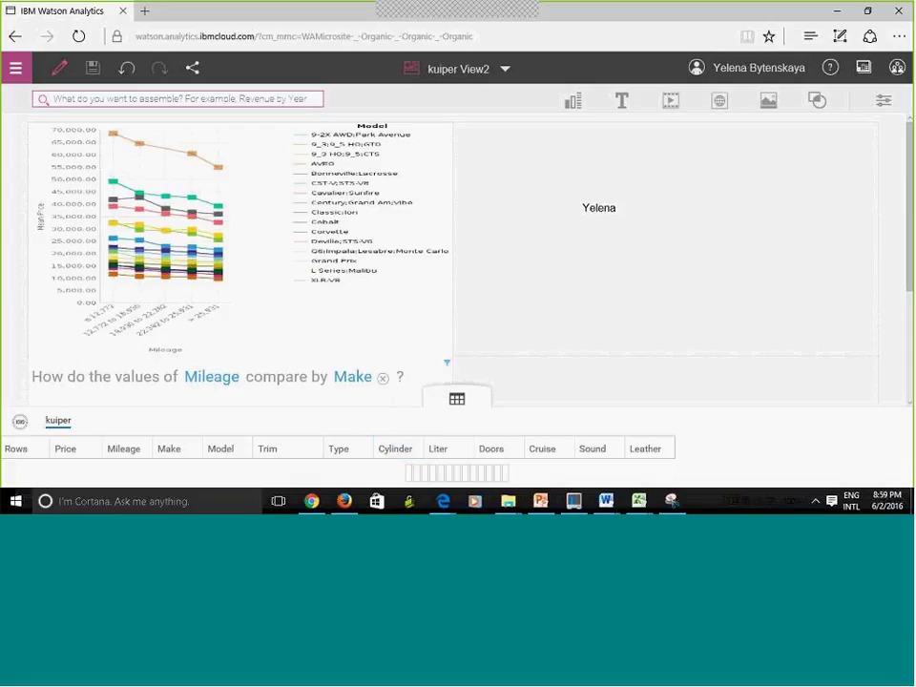
Step: Create a story from the dashboard named 'Story:kuiper View2' and save it in Personal
{"action": "left_click", "coordinate": [16, 71]}
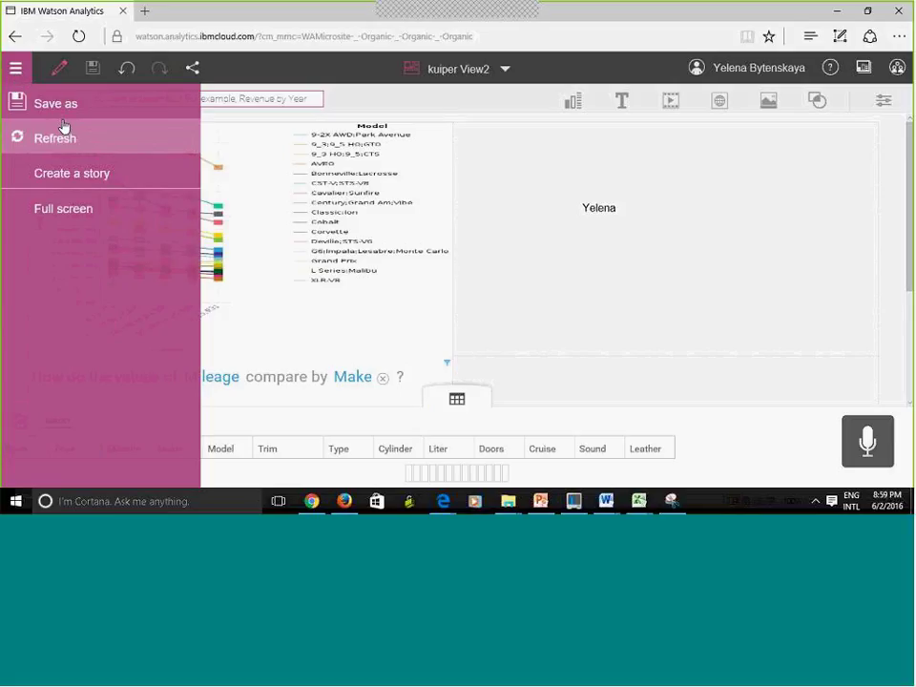
{"action": "left_click", "coordinate": [79, 183]}
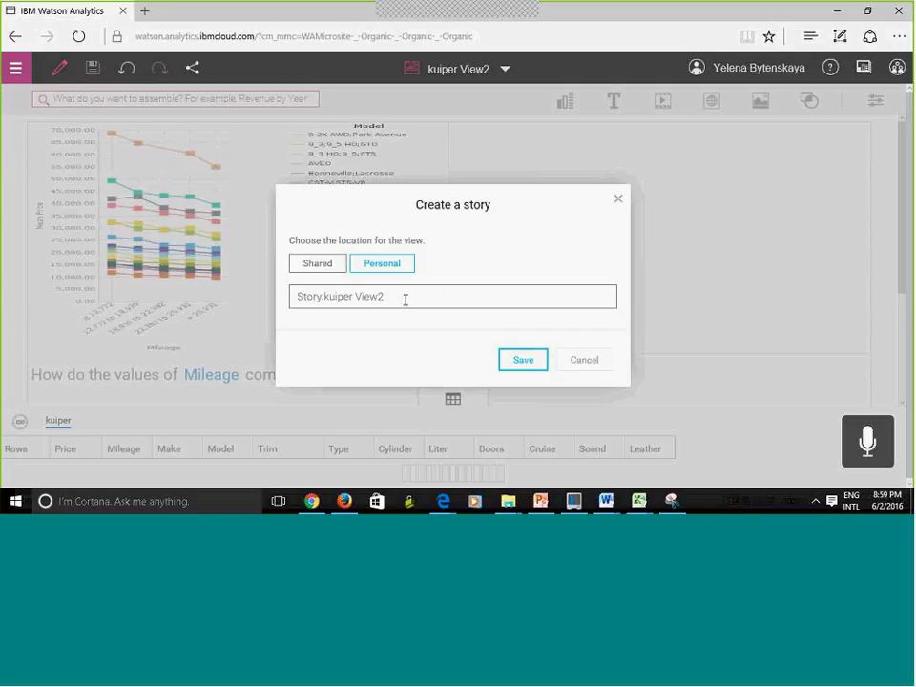
{"action": "left_click", "coordinate": [403, 300]}
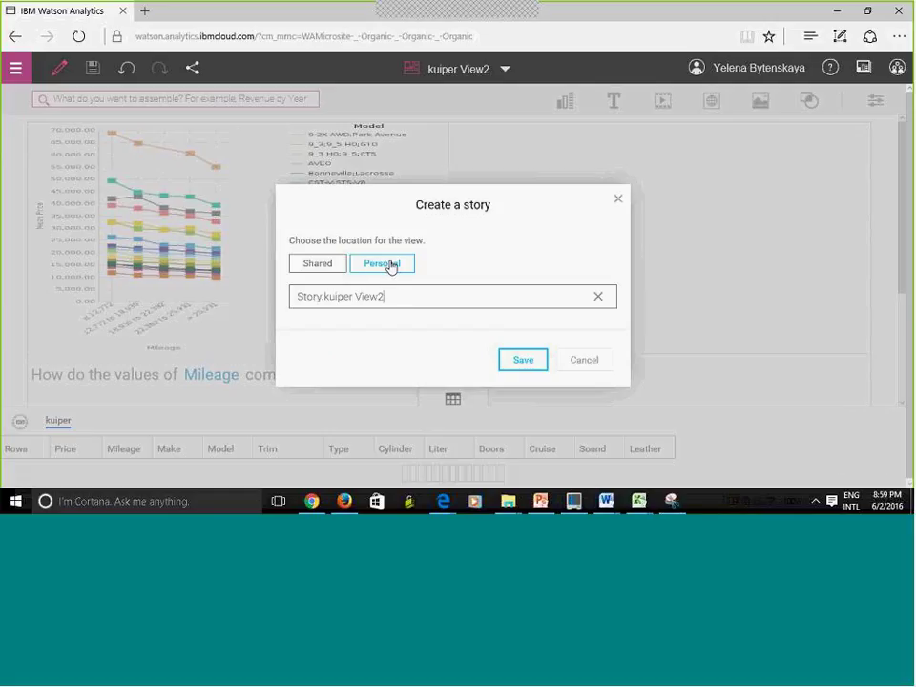
{"action": "left_click", "coordinate": [391, 266]}
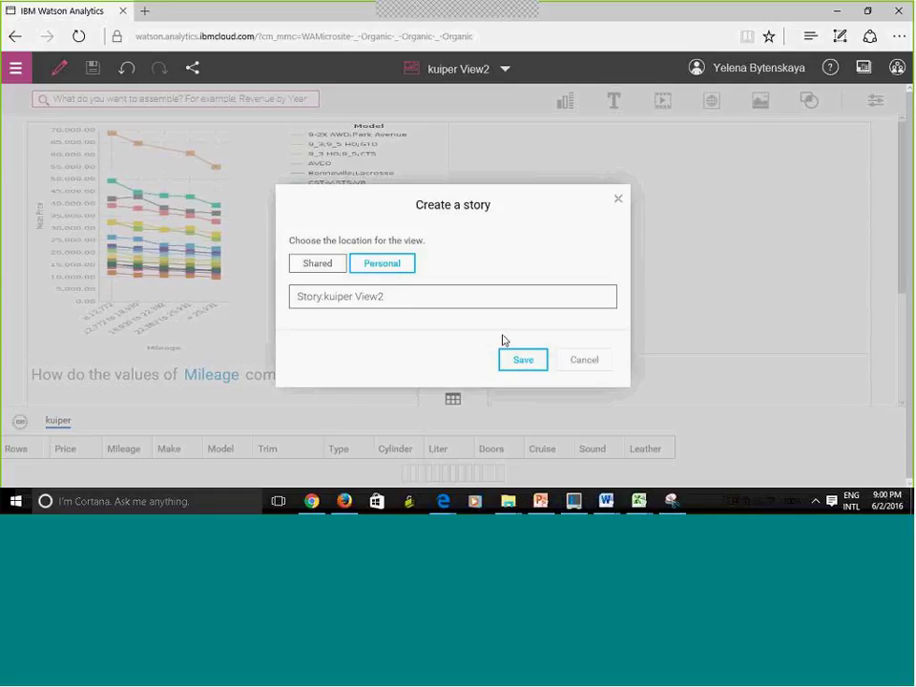
{"action": "left_click", "coordinate": [522, 361]}
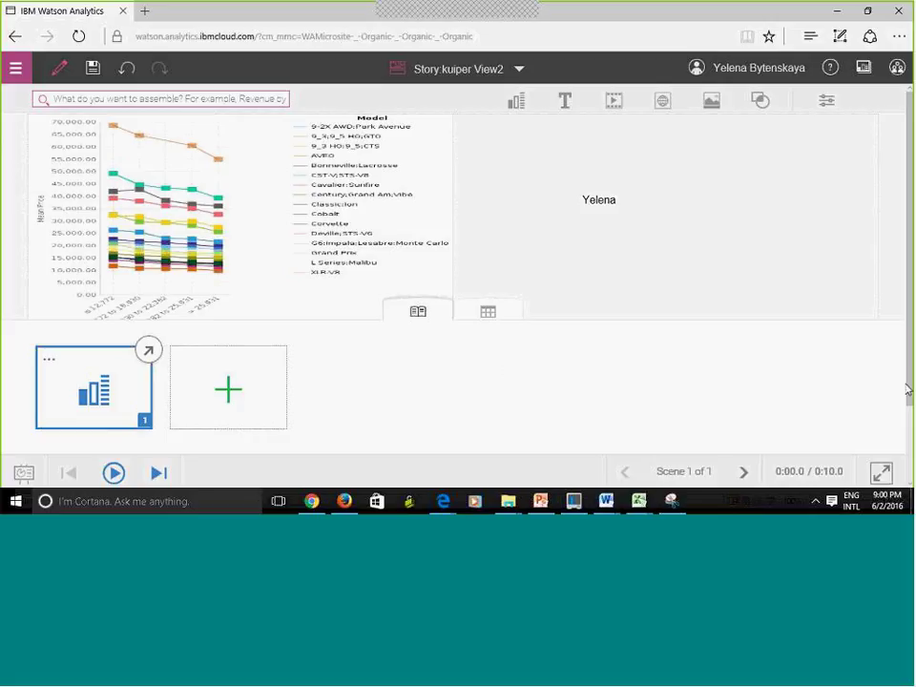
Step: Select the line chart in the story scene and expand the scene's animation timeline
{"action": "scroll", "coordinate": [907, 389], "scroll_direction": "down", "scroll_amount": 2}
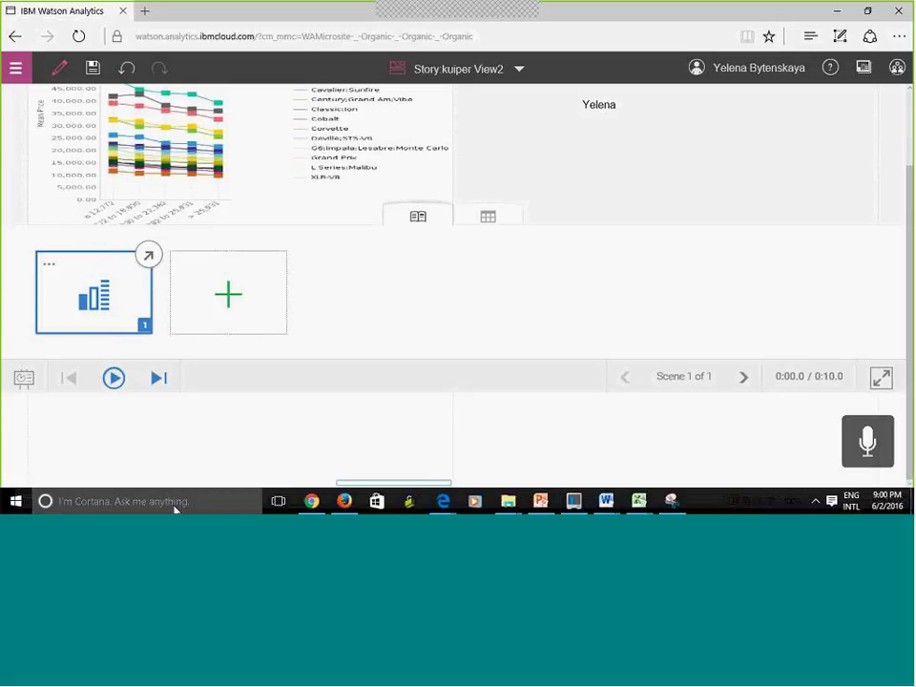
{"action": "left_click", "coordinate": [88, 464]}
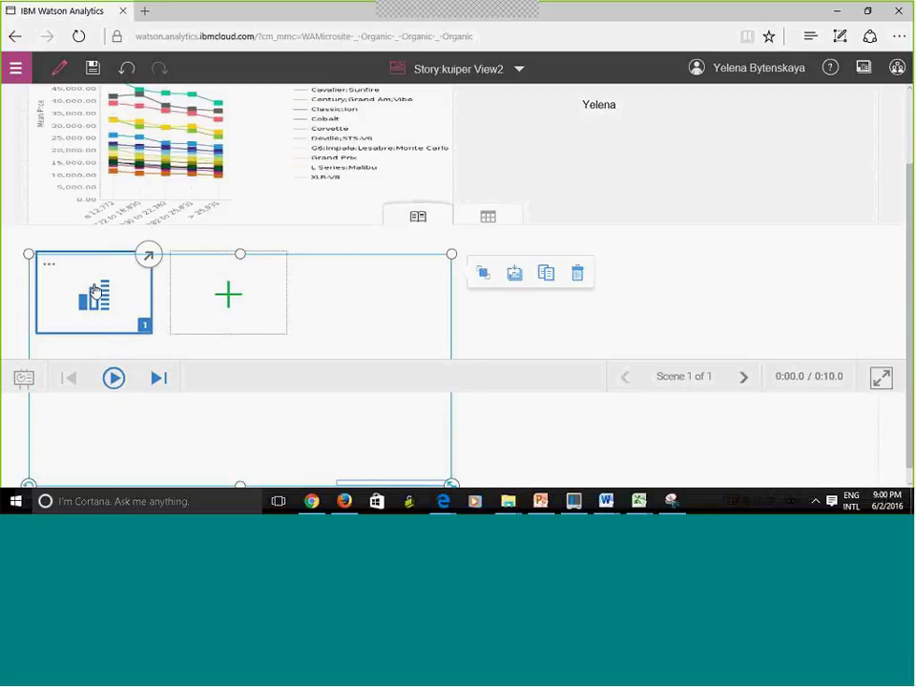
{"action": "left_click", "coordinate": [195, 419]}
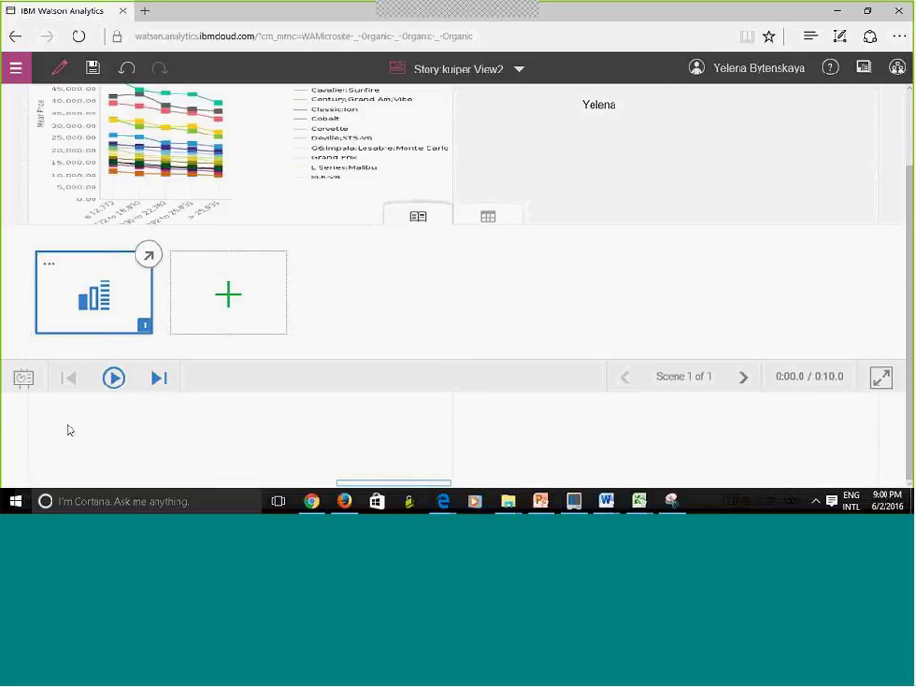
{"action": "left_click", "coordinate": [24, 384]}
{"action": "left_click", "coordinate": [24, 384]}
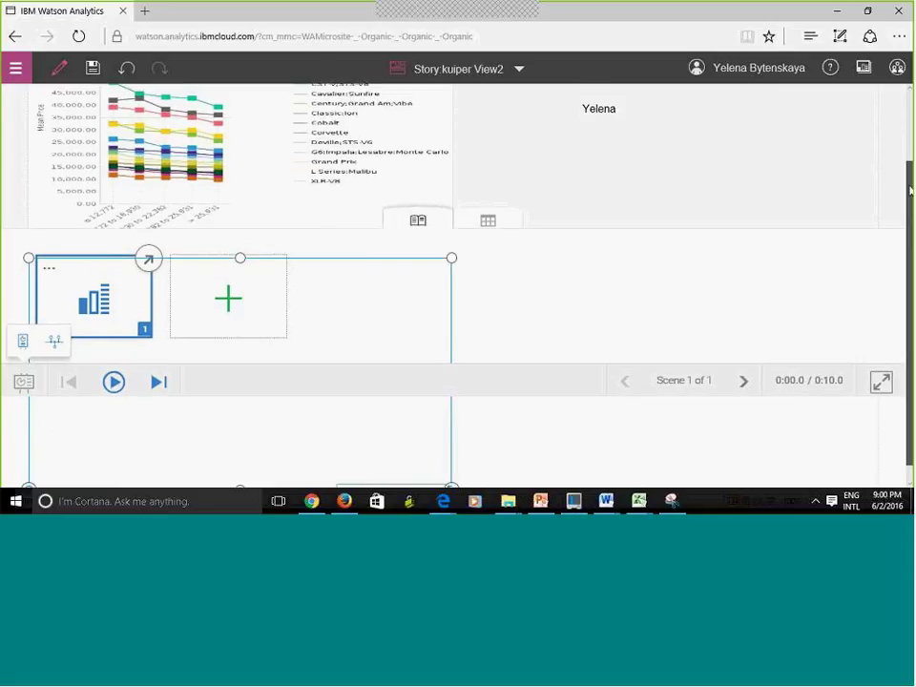
{"action": "scroll", "coordinate": [478, 340], "scroll_direction": "up", "scroll_amount": 2}
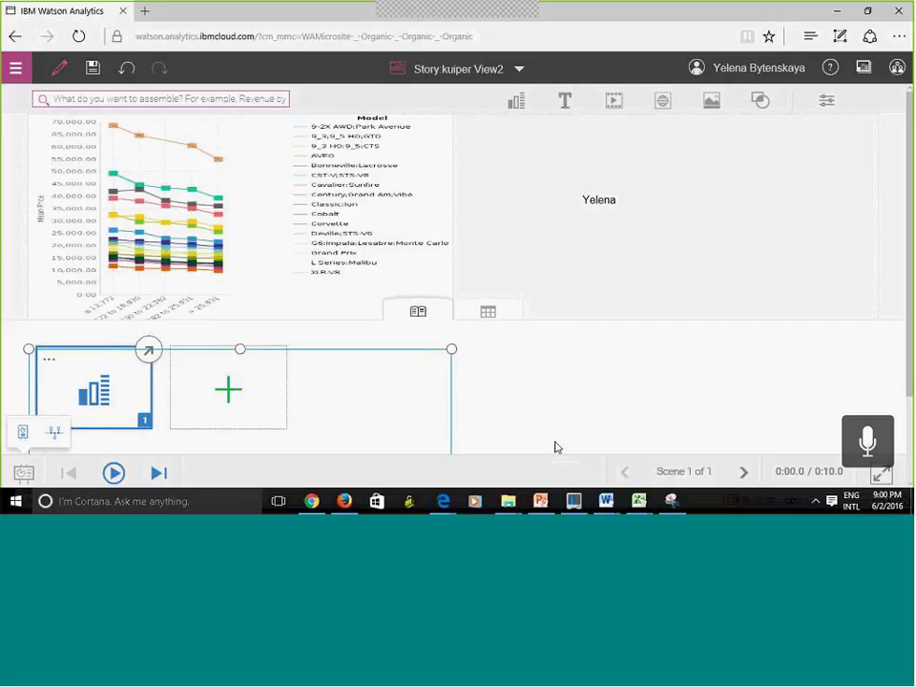
{"action": "left_click", "coordinate": [201, 244]}
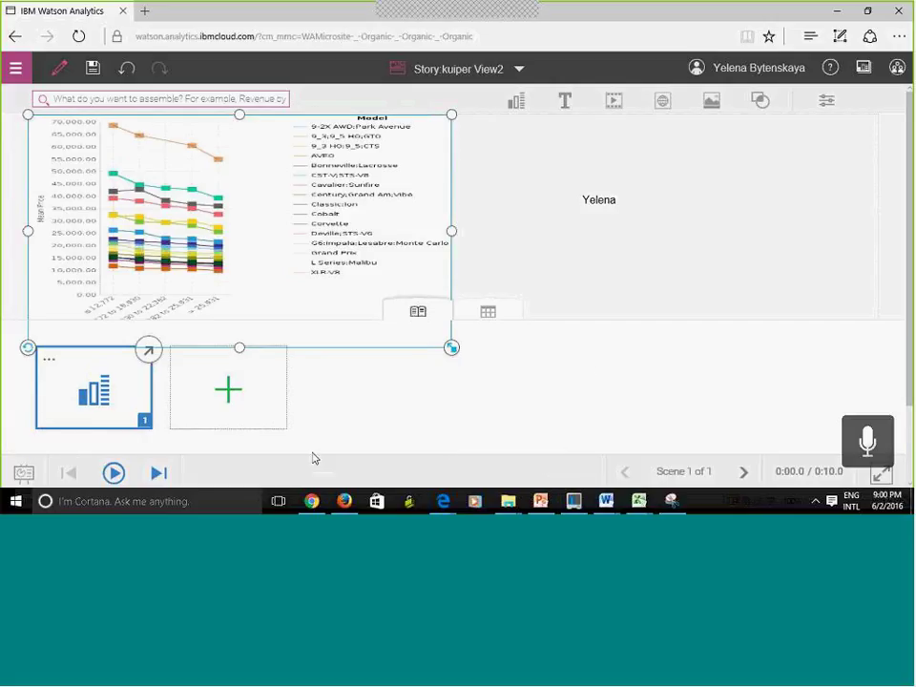
{"action": "left_click", "coordinate": [148, 355]}
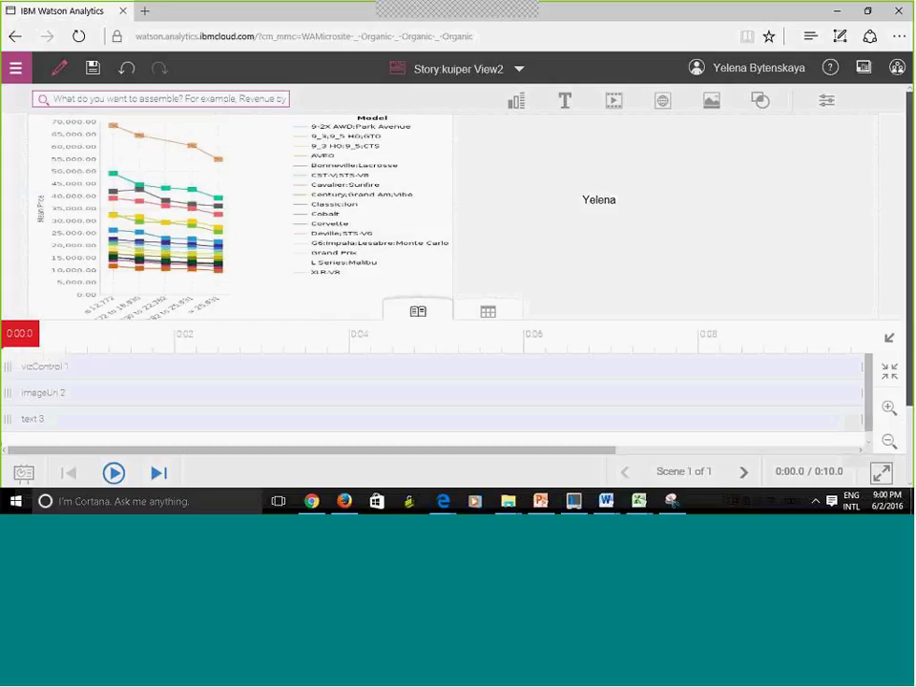
Step: Select the line chart and move its vizControl 1 clip to enter at about 0:02.5
{"action": "scroll", "coordinate": [657, 205], "scroll_direction": "down", "scroll_amount": 1}
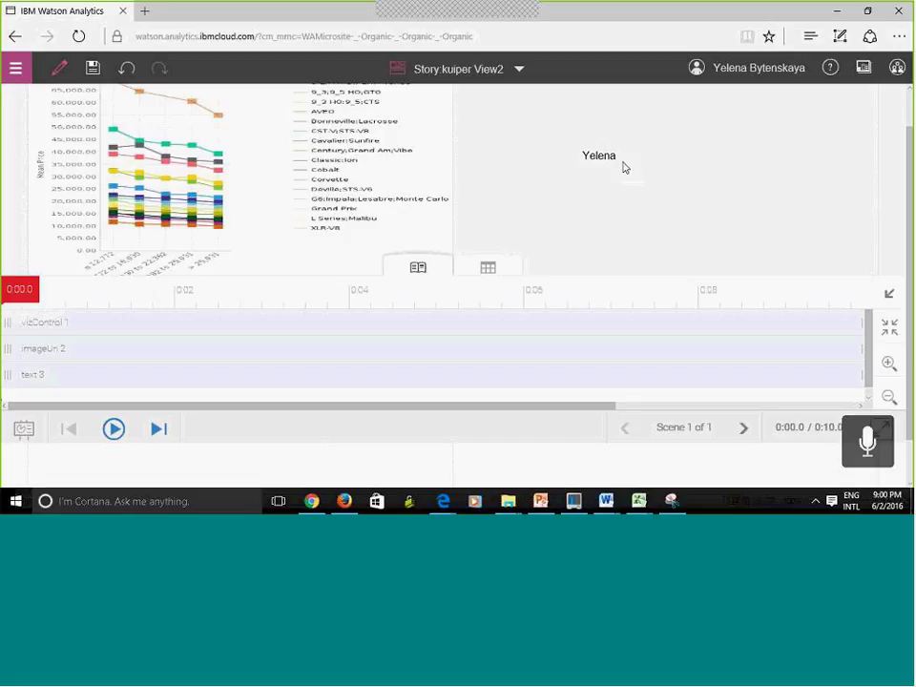
{"action": "left_click", "coordinate": [348, 213]}
{"action": "left_click", "coordinate": [723, 201]}
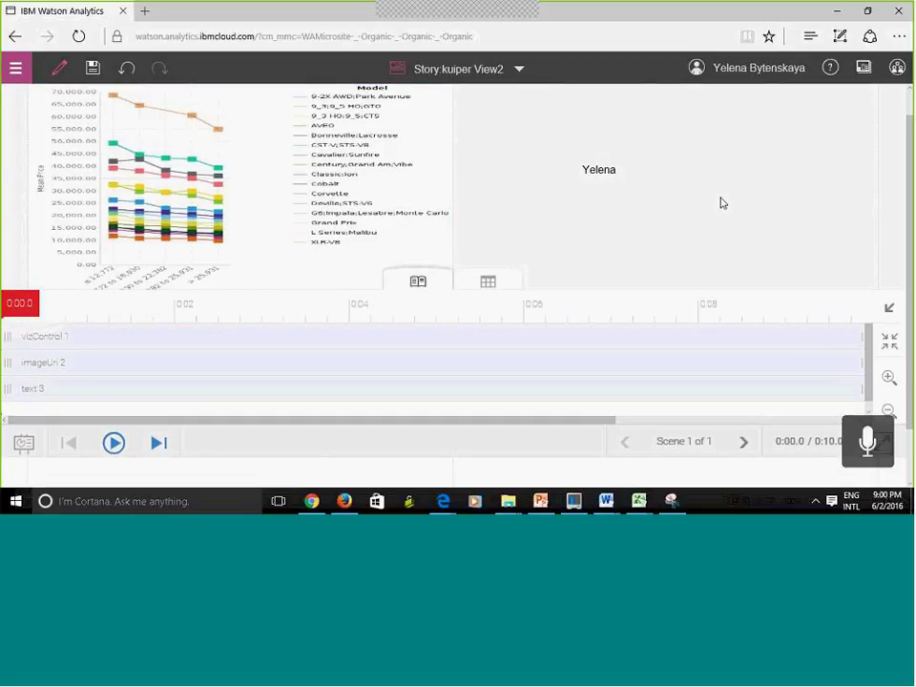
{"action": "left_click", "coordinate": [366, 242]}
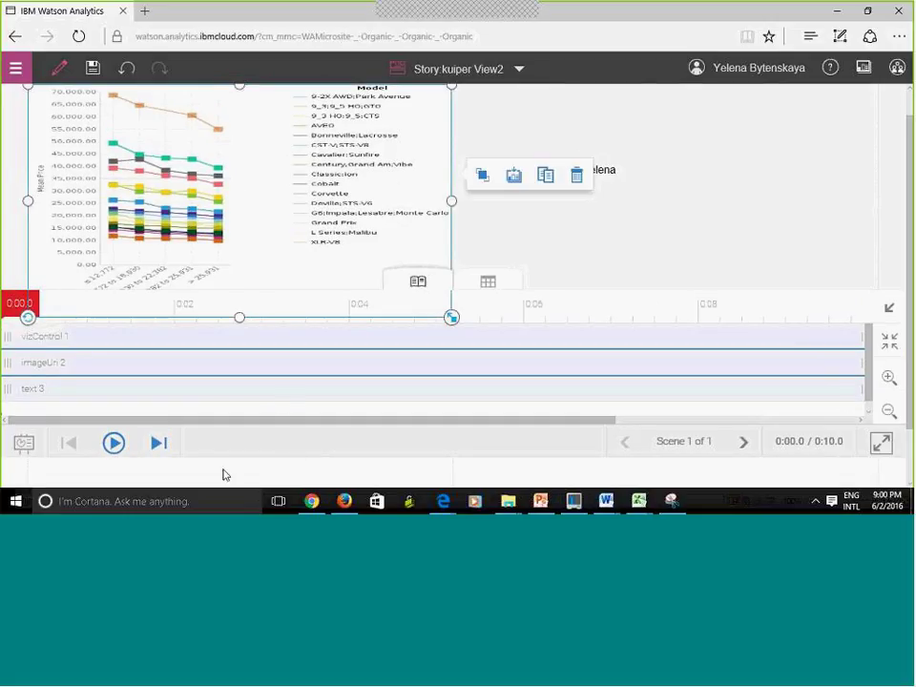
{"action": "scroll", "coordinate": [223, 475], "scroll_direction": "down", "scroll_amount": 1}
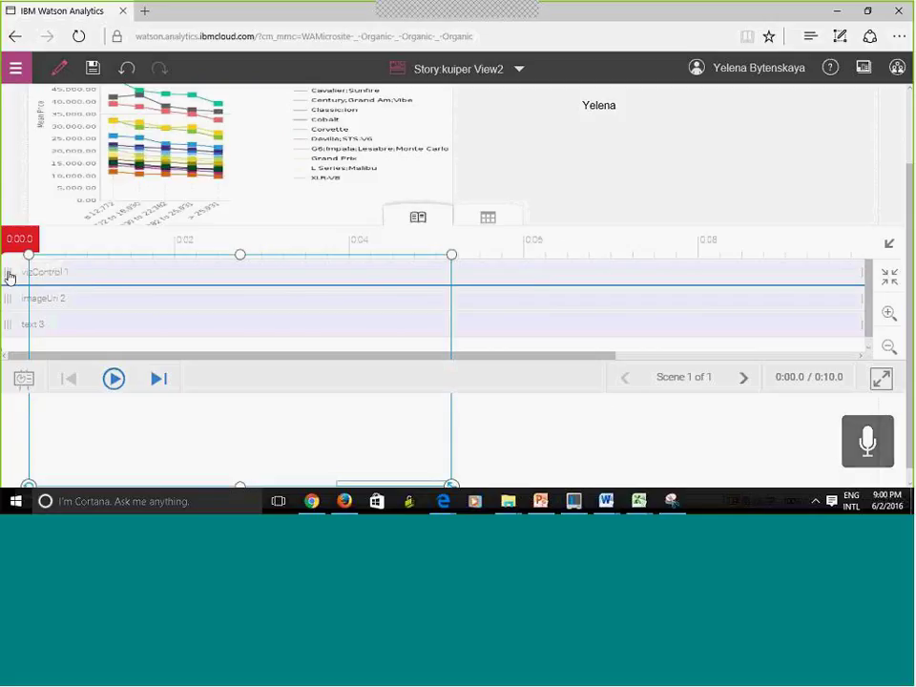
{"action": "left_click_drag", "start_coordinate": [13, 274], "coordinate": [244, 283]}
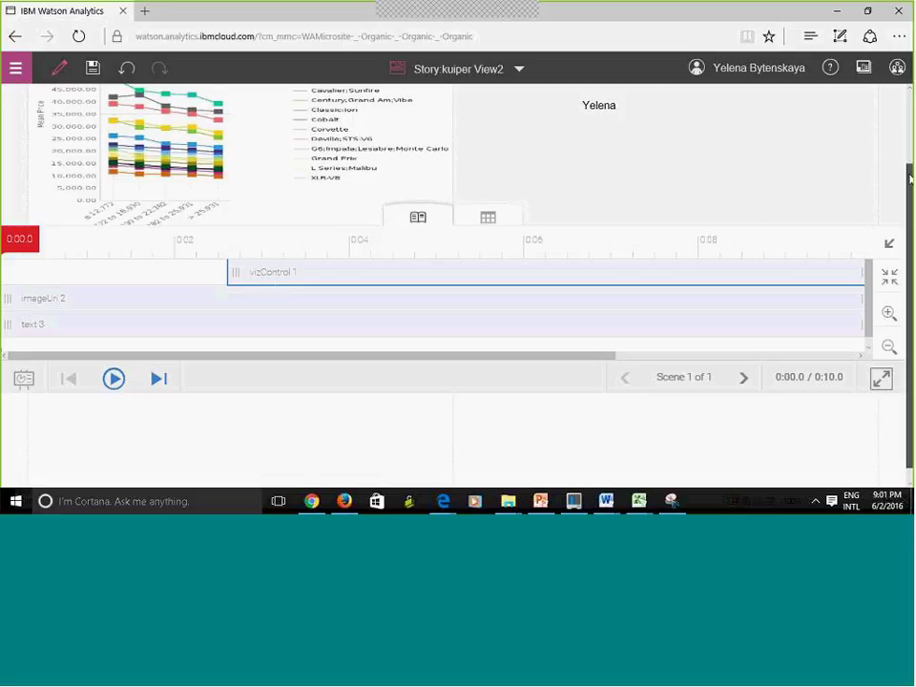
Step: Move the text 3 clip to start around 0:05, running to the 0:10 scene end
{"action": "scroll", "coordinate": [912, 185], "scroll_direction": "up", "scroll_amount": 2}
{"action": "scroll", "coordinate": [458, 239], "scroll_direction": "down", "scroll_amount": 2}
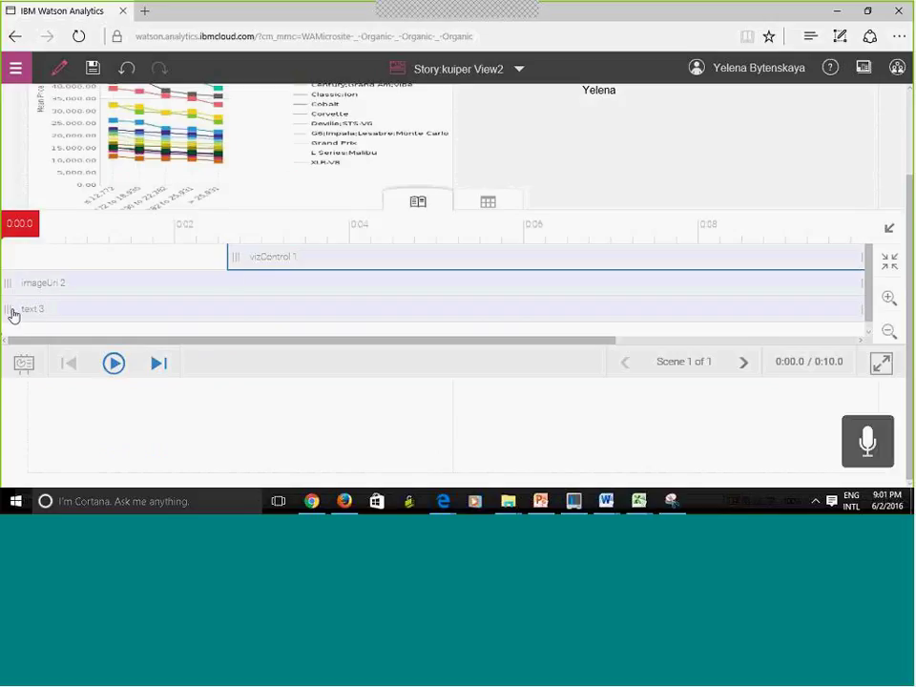
{"action": "left_click_drag", "start_coordinate": [12, 313], "coordinate": [497, 321]}
{"action": "left_click_drag", "start_coordinate": [448, 360], "coordinate": [464, 361]}
{"action": "left_click_drag", "start_coordinate": [563, 369], "coordinate": [762, 369]}
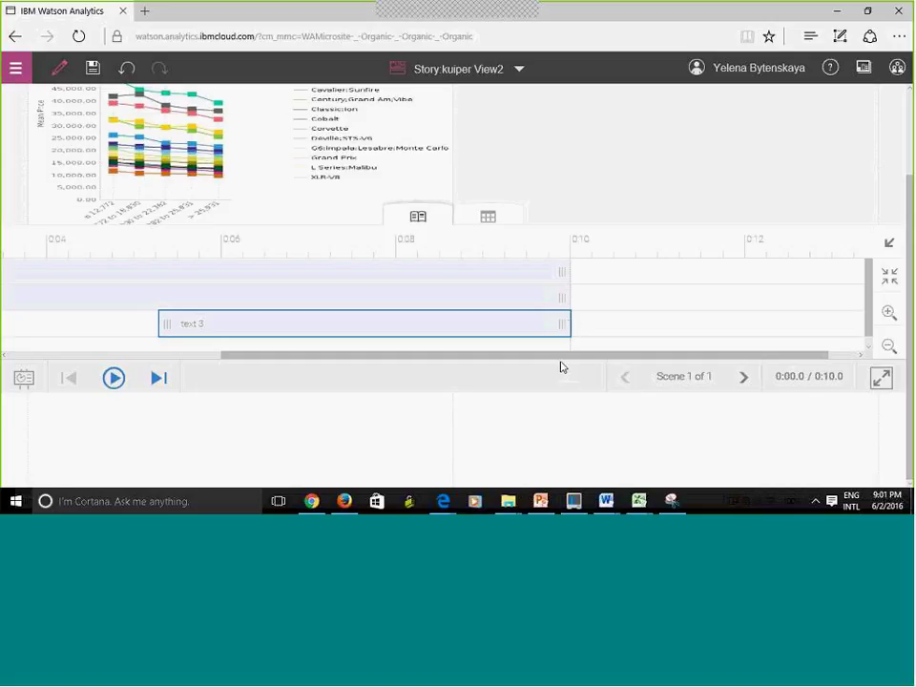
{"action": "left_click_drag", "start_coordinate": [558, 362], "coordinate": [270, 346]}
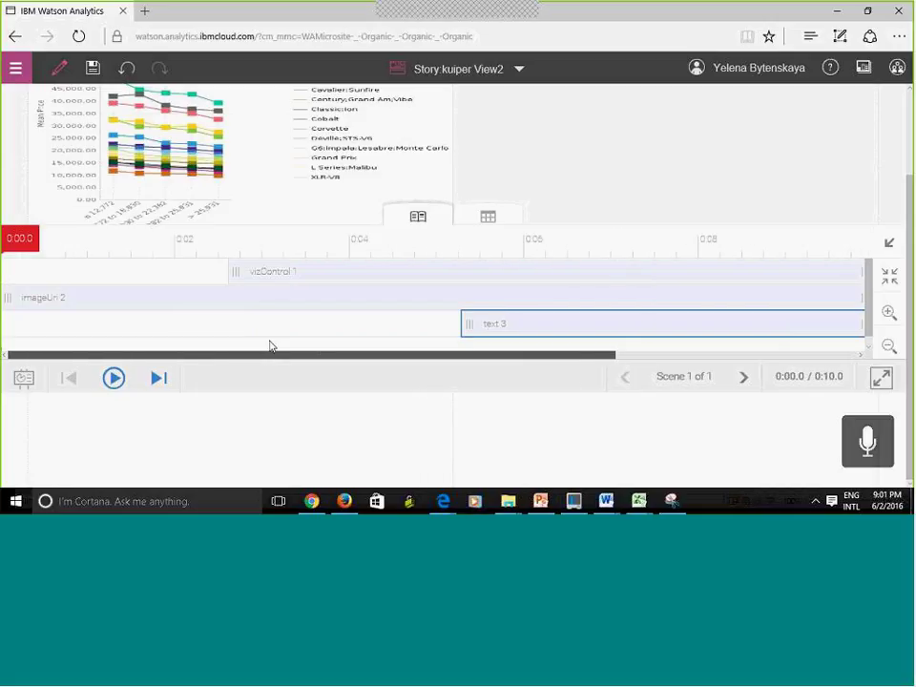
Step: Play the scene animation through to 0:10, then collapse the timeline into the scene strip
{"action": "left_click", "coordinate": [113, 379]}
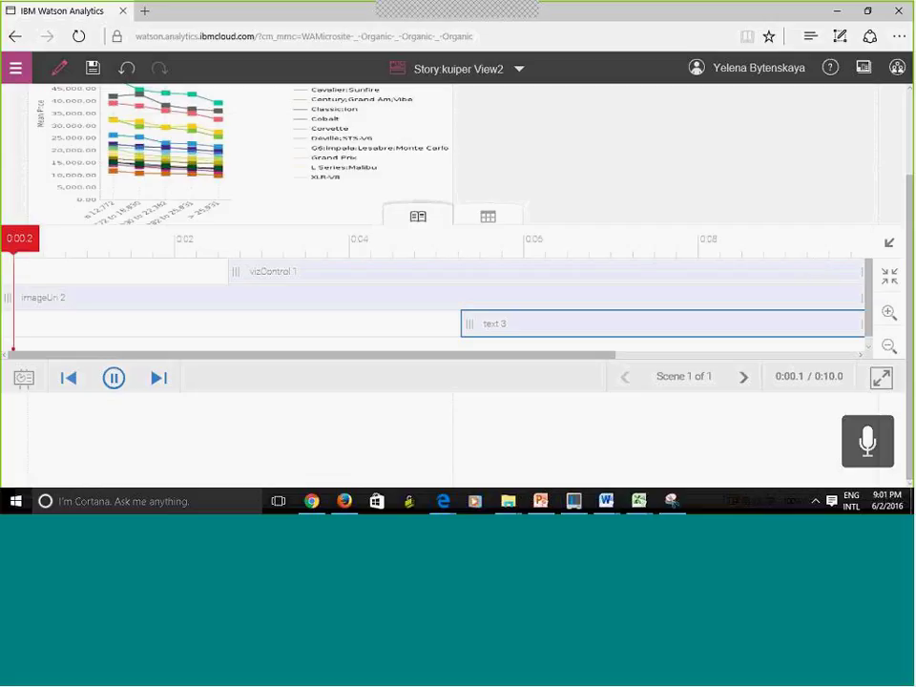
{"action": "scroll", "coordinate": [911, 265], "scroll_direction": "up", "scroll_amount": 1}
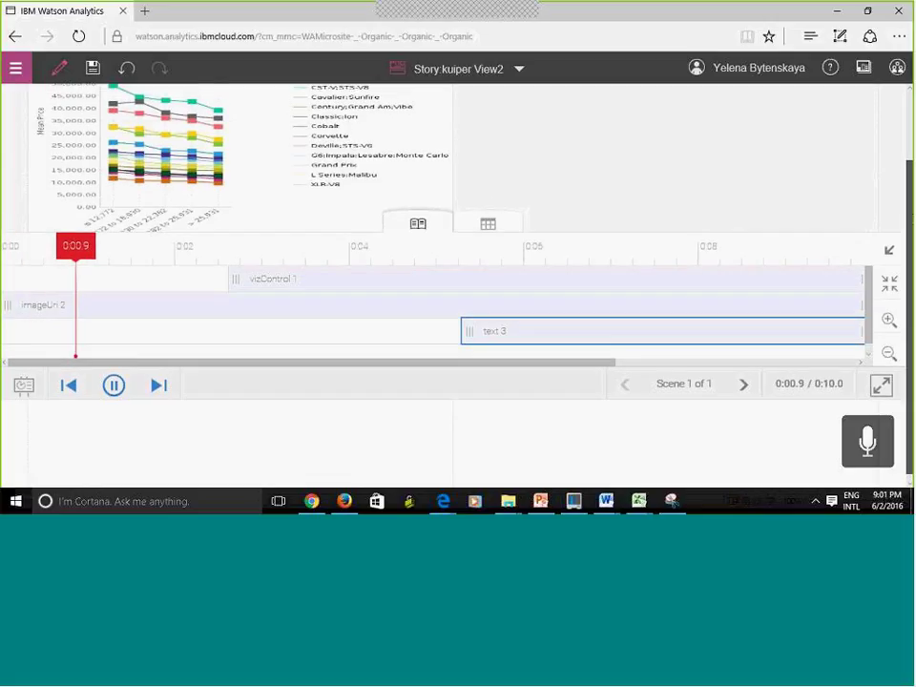
{"action": "scroll", "coordinate": [910, 262], "scroll_direction": "up", "scroll_amount": 1}
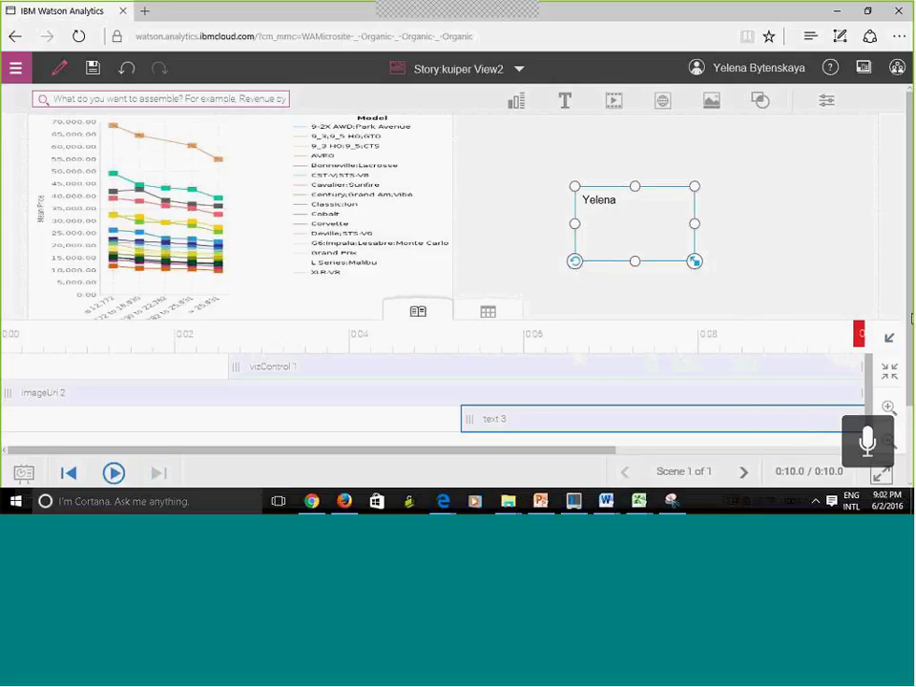
{"action": "left_click", "coordinate": [889, 337]}
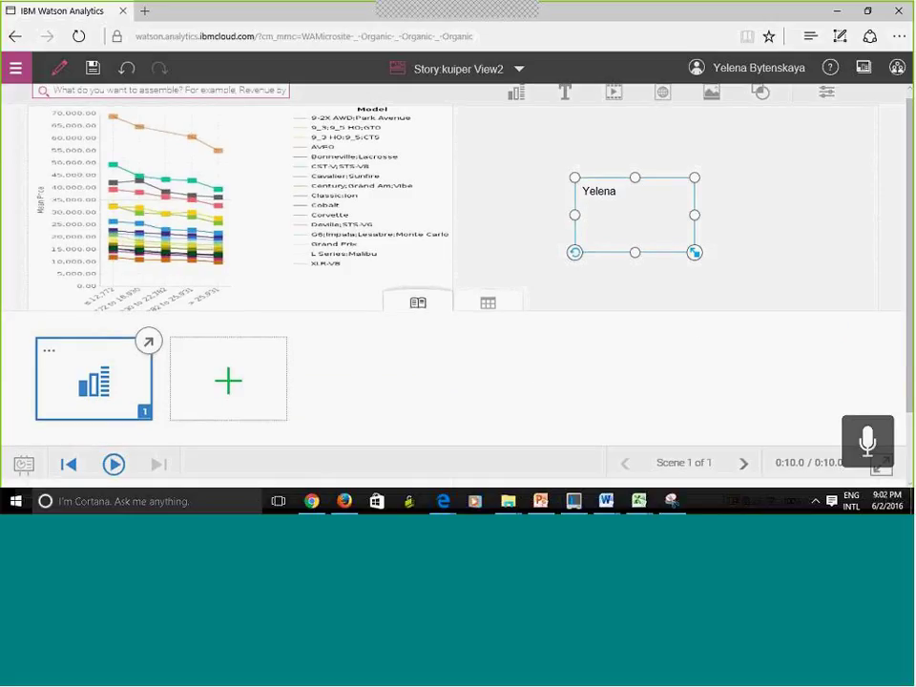
Step: Hide the scene strip, replay the single 0:10 scene, and save Story:kuiper View2
{"action": "left_click", "coordinate": [418, 303]}
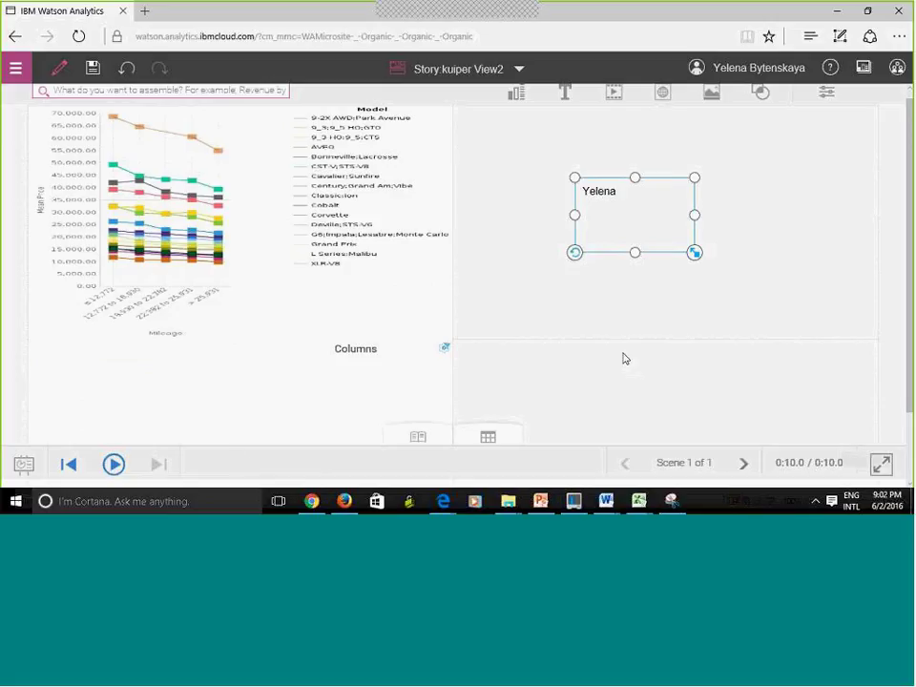
{"action": "scroll", "coordinate": [333, 338], "scroll_direction": "down", "scroll_amount": 1}
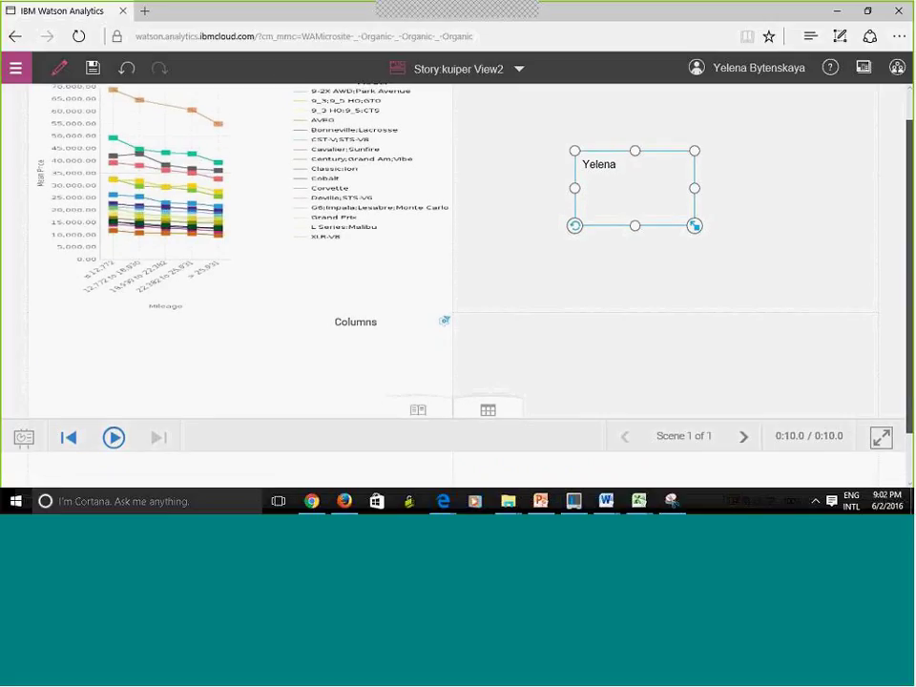
{"action": "left_click", "coordinate": [242, 377]}
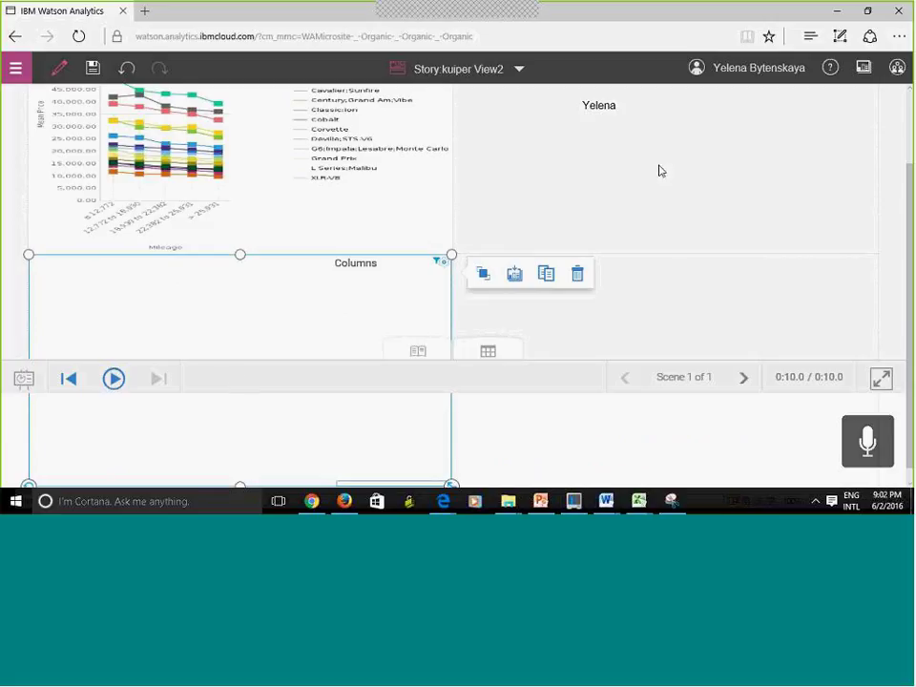
{"action": "left_click", "coordinate": [880, 262]}
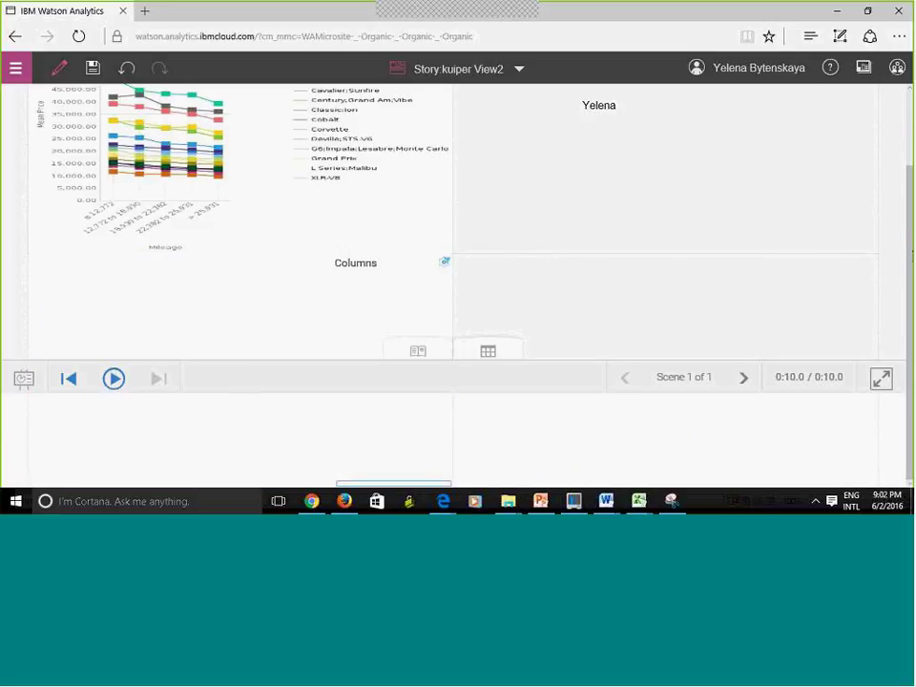
{"action": "left_click", "coordinate": [113, 379]}
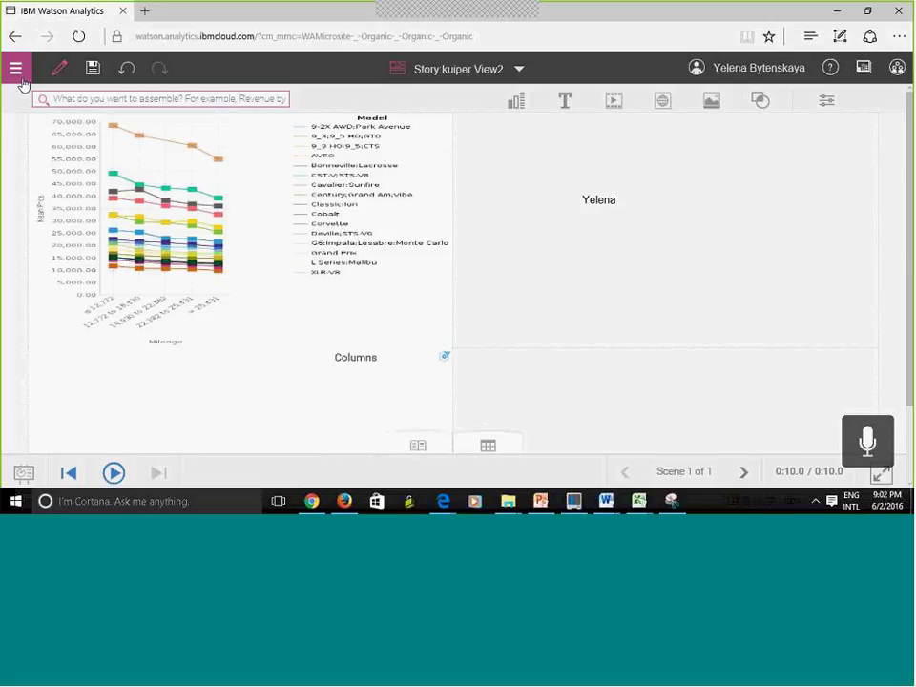
{"action": "left_click", "coordinate": [91, 70]}
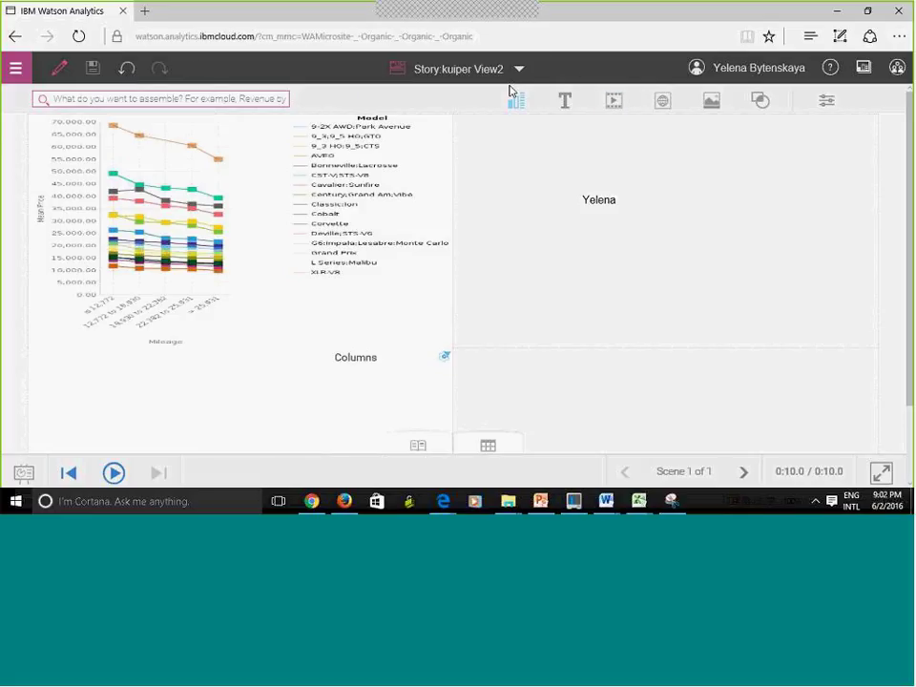
Step: Show the Collection of 11 saved assets and check account storage (4.7 GB of 100 GB used)
{"action": "left_click", "coordinate": [865, 69]}
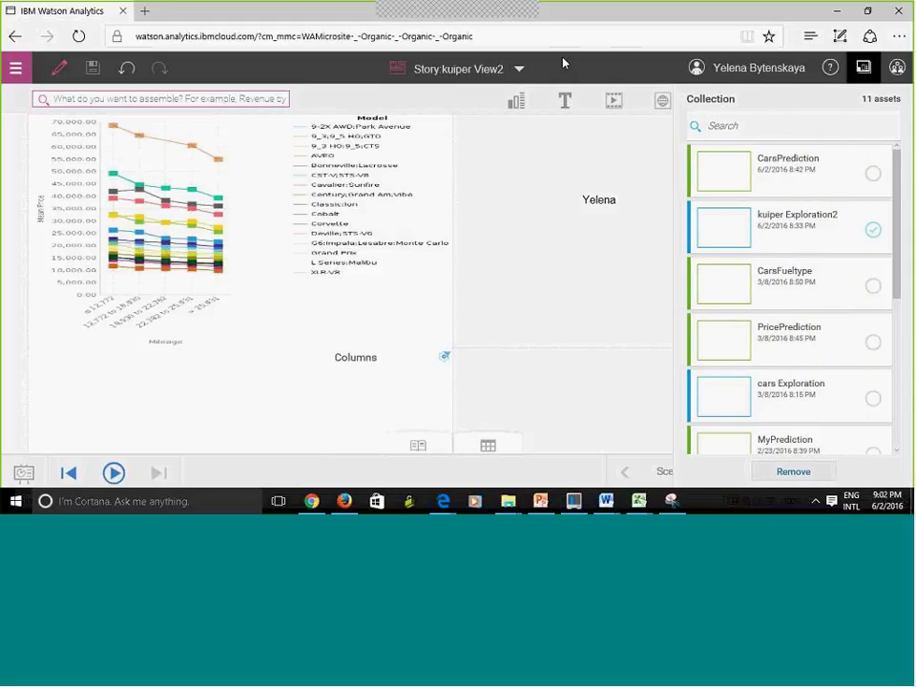
{"action": "left_click", "coordinate": [770, 72]}
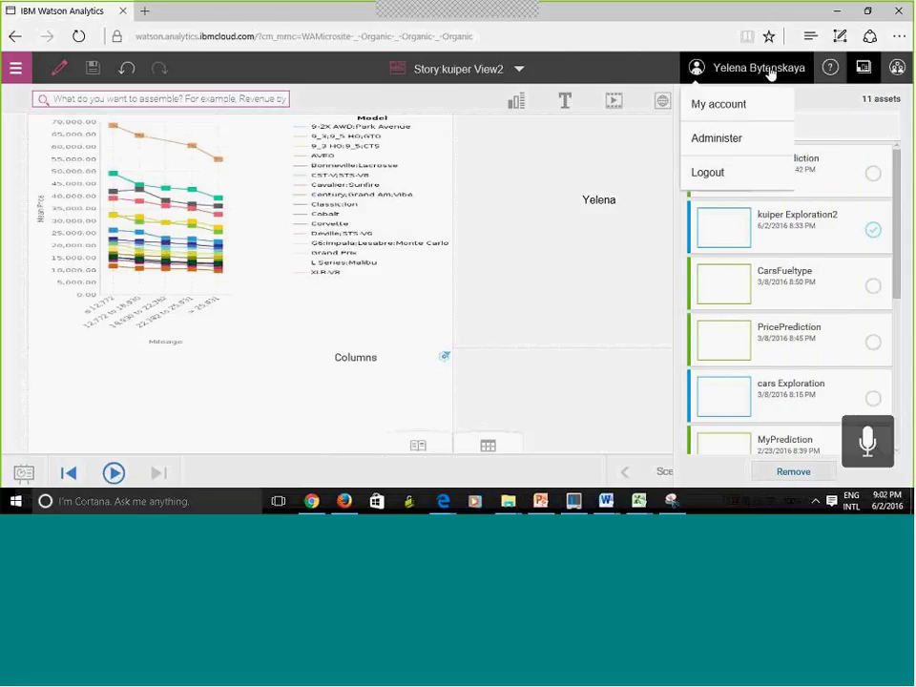
{"action": "left_click", "coordinate": [725, 108]}
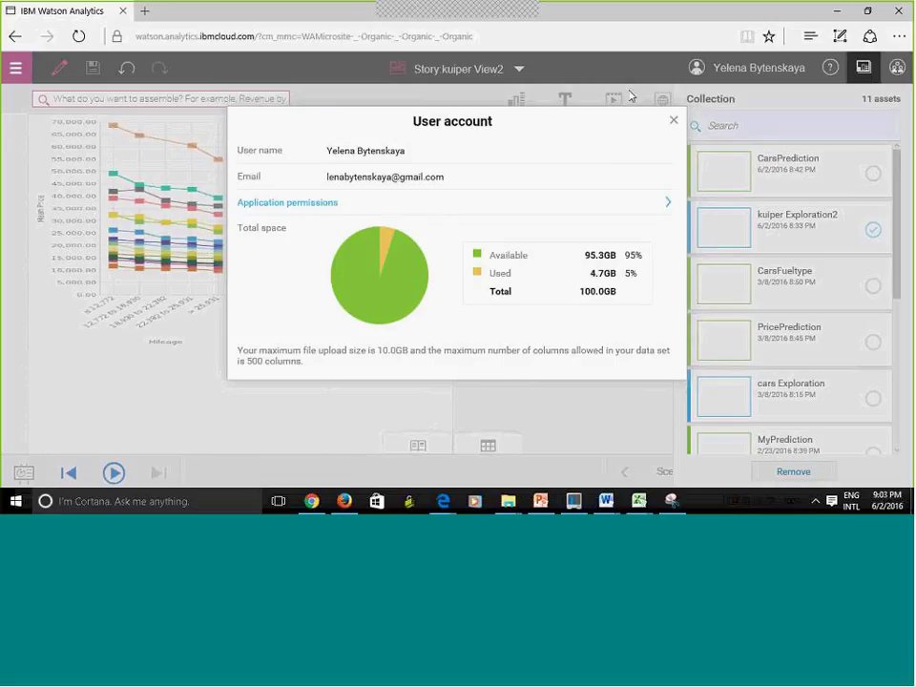
{"action": "left_click", "coordinate": [674, 123]}
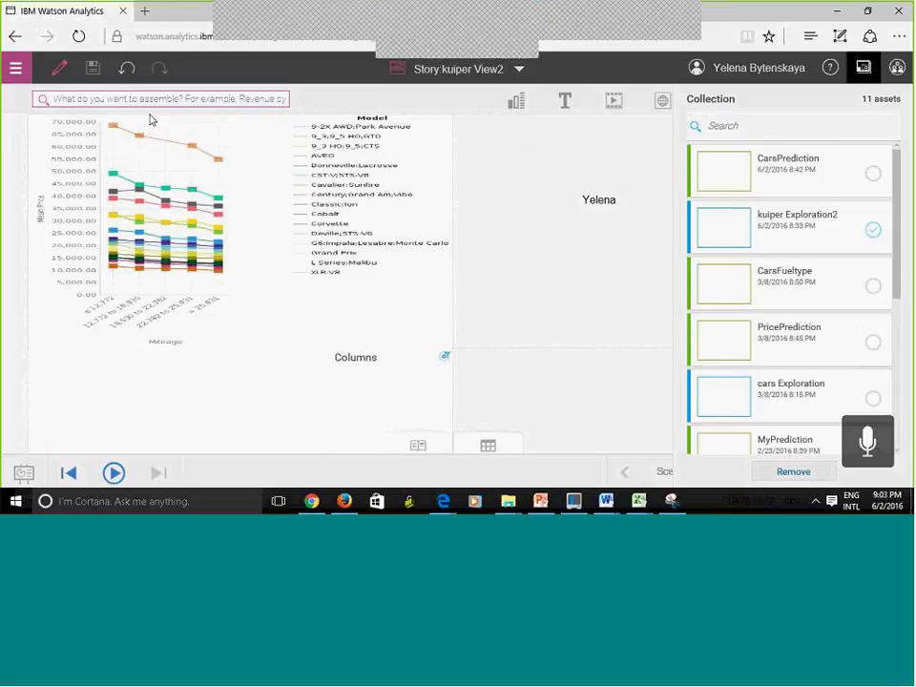
Step: Close Story:kuiper View2, the kuiper View2 dashboard and the Collection panel, then switch to PowerPoint
{"action": "left_click", "coordinate": [520, 71]}
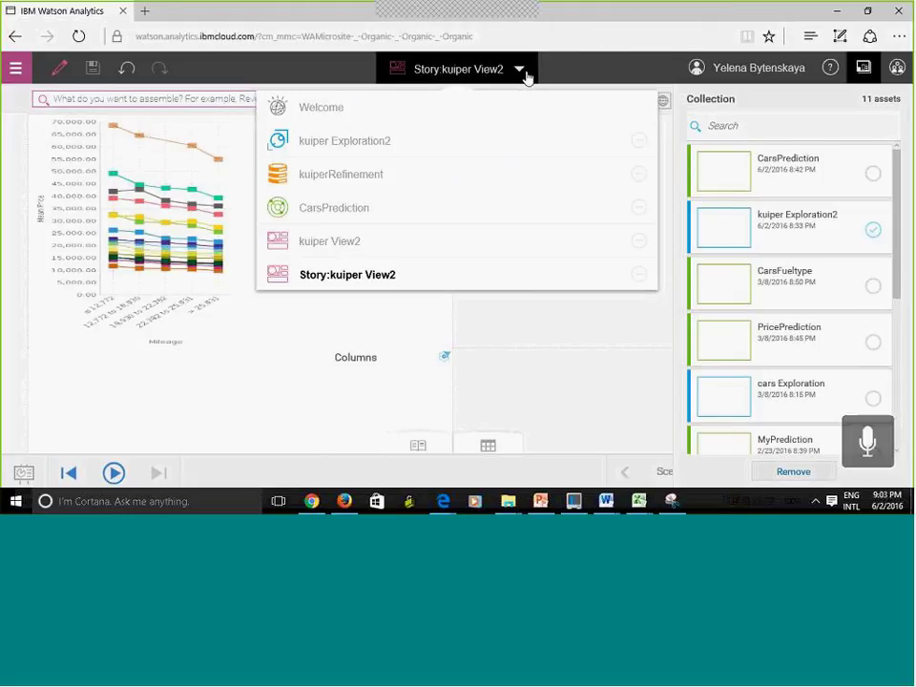
{"action": "left_click", "coordinate": [639, 278]}
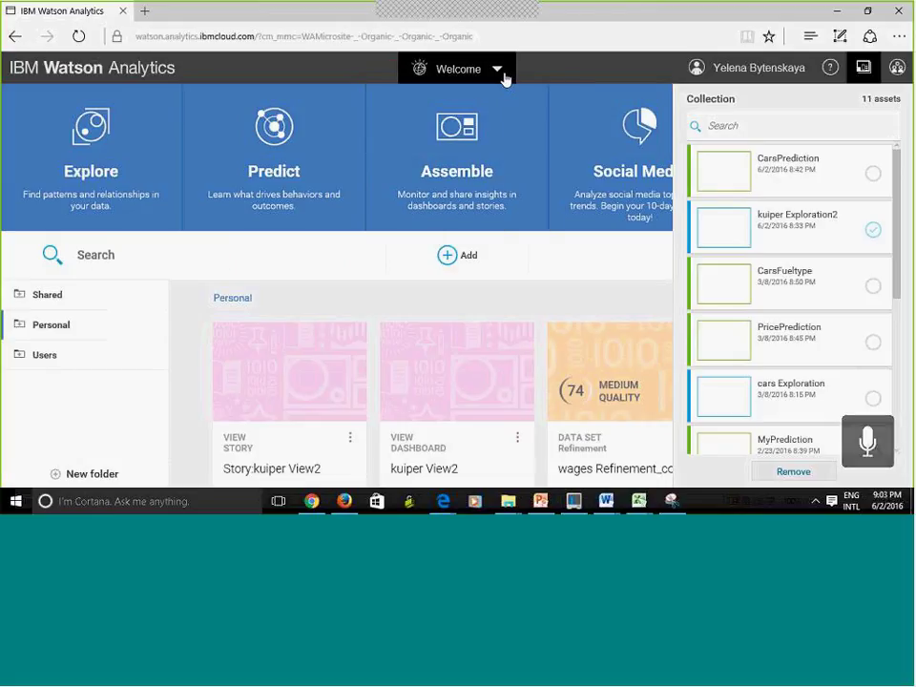
{"action": "left_click", "coordinate": [498, 72]}
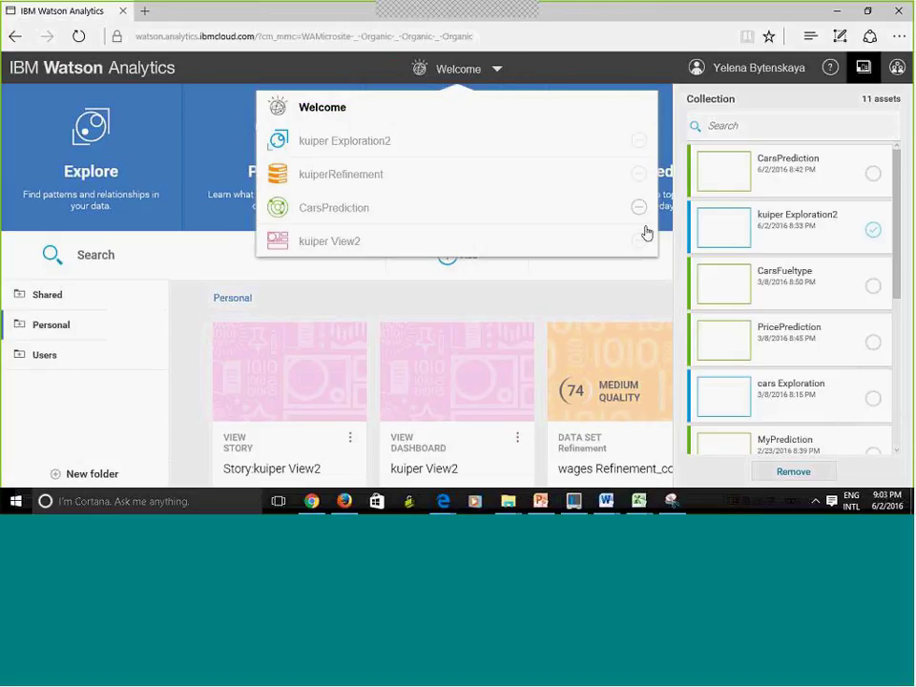
{"action": "left_click", "coordinate": [640, 243]}
{"action": "left_click", "coordinate": [502, 71]}
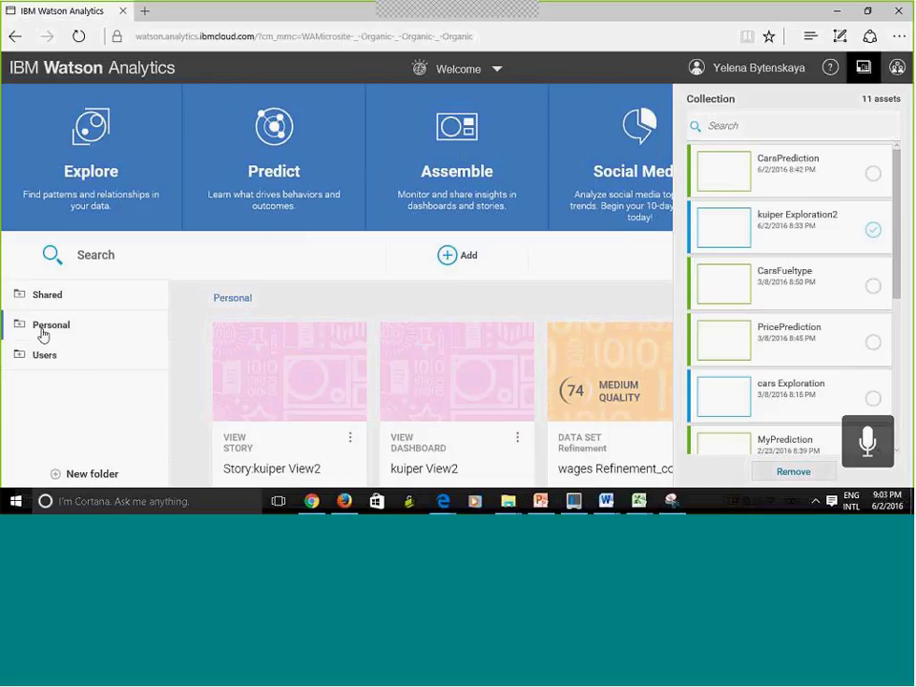
{"action": "left_click", "coordinate": [863, 69]}
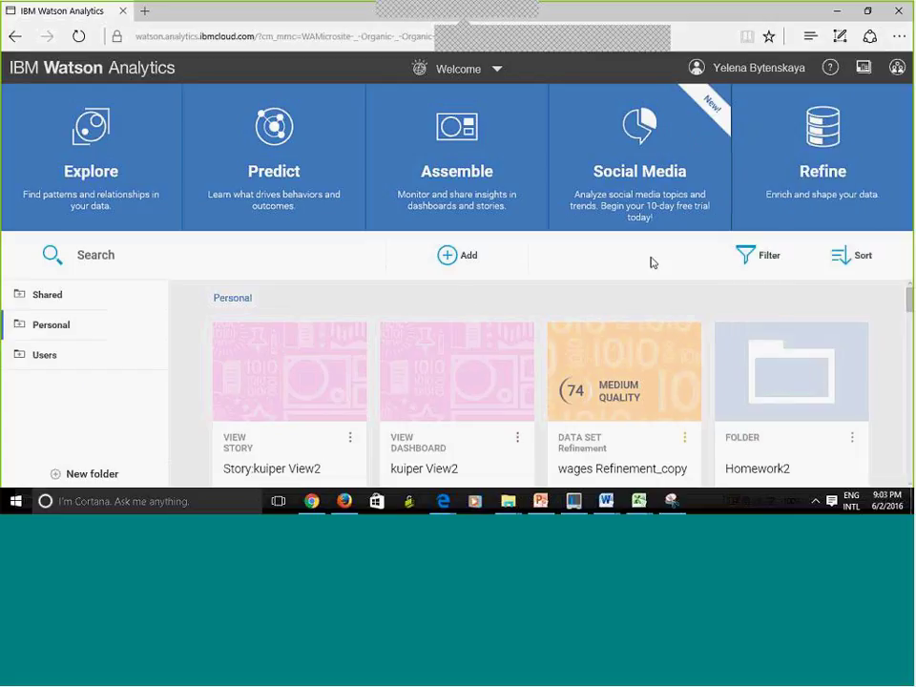
{"action": "left_click", "coordinate": [538, 506]}
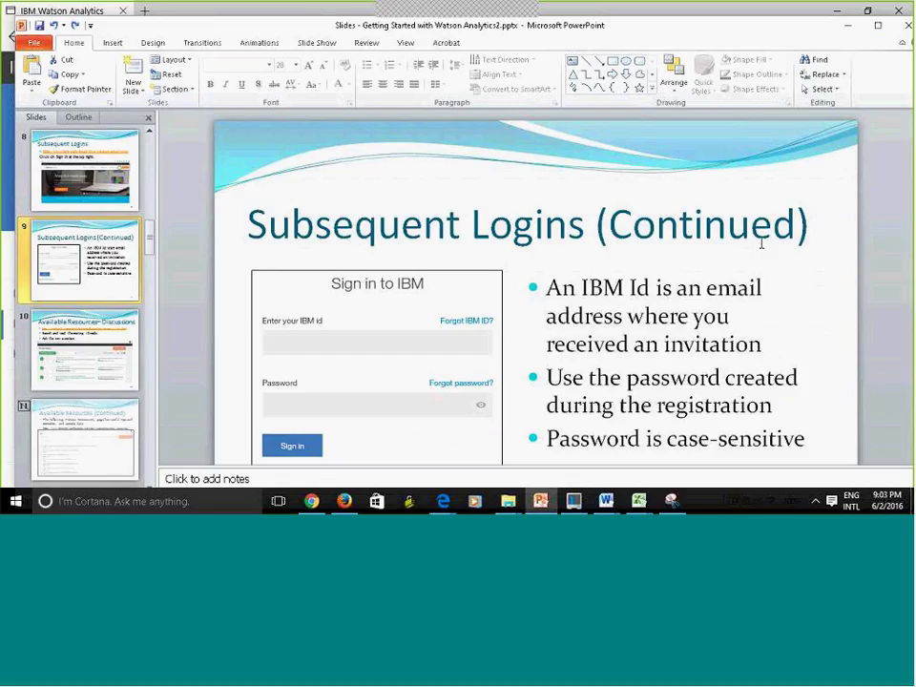